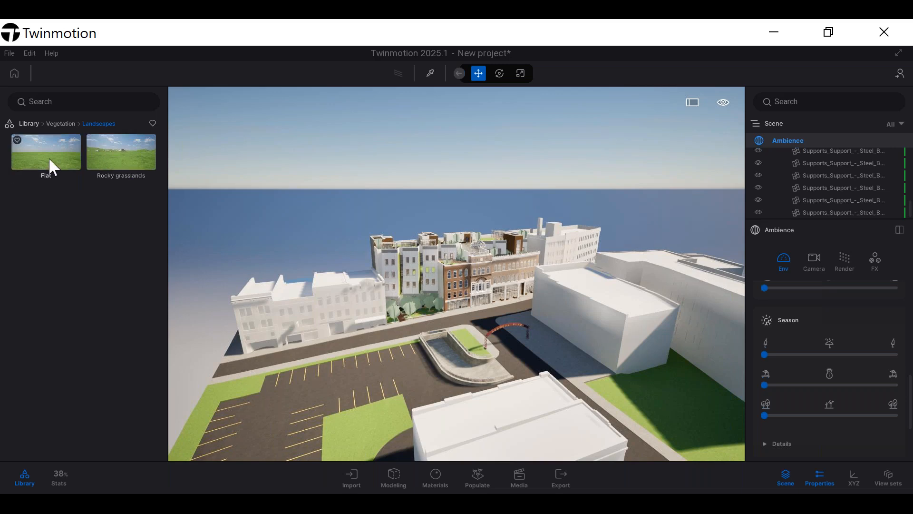
Place the Rocky grasslands landscape in the scene around the street model
left_click_drag(50, 167, 323, 219)
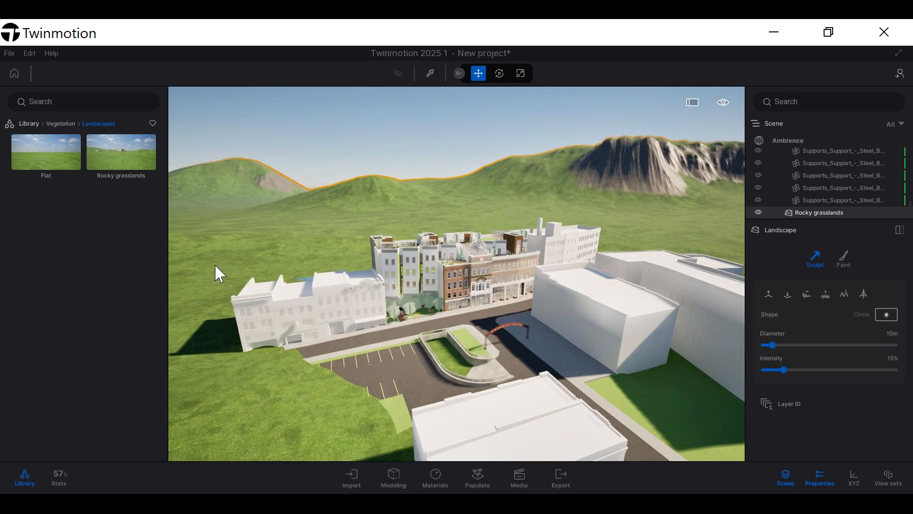
scroll(489, 204, "down", 1)
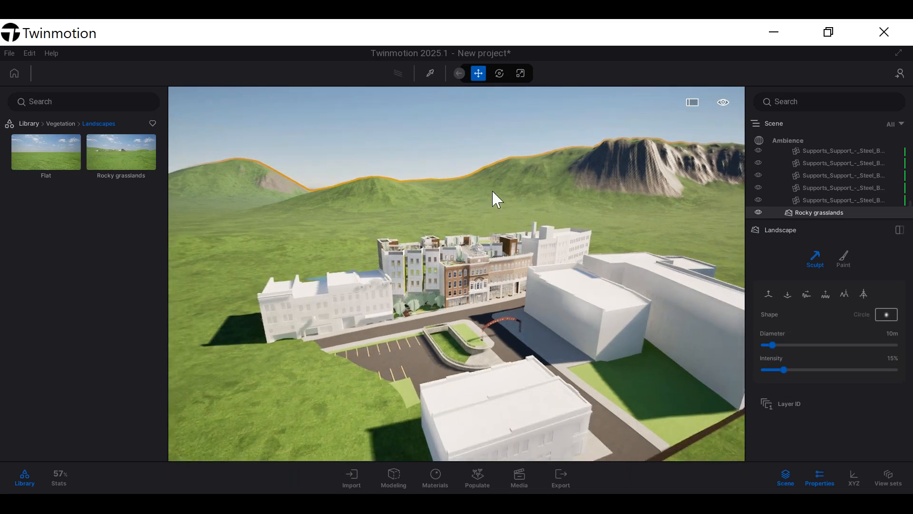
Place the Flat landscape in the scene around the street model
left_click_drag(52, 163, 410, 205)
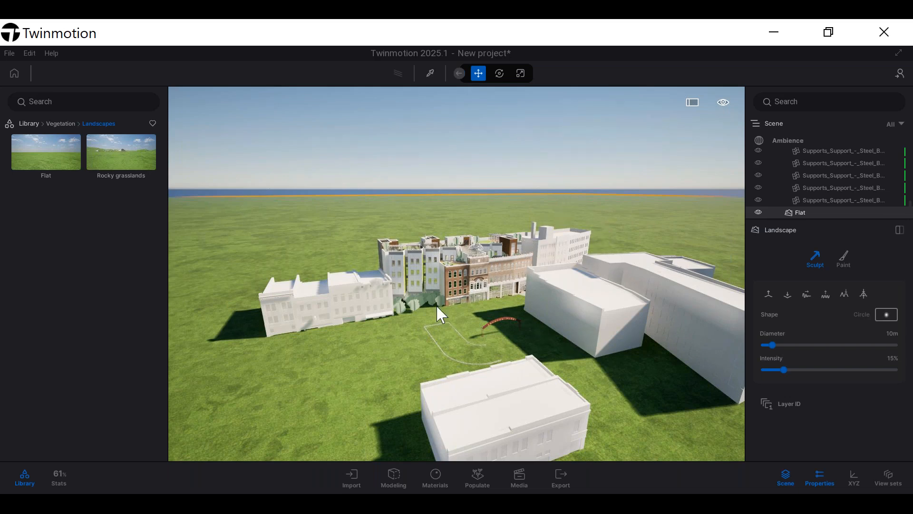
scroll(499, 318, "down", 2)
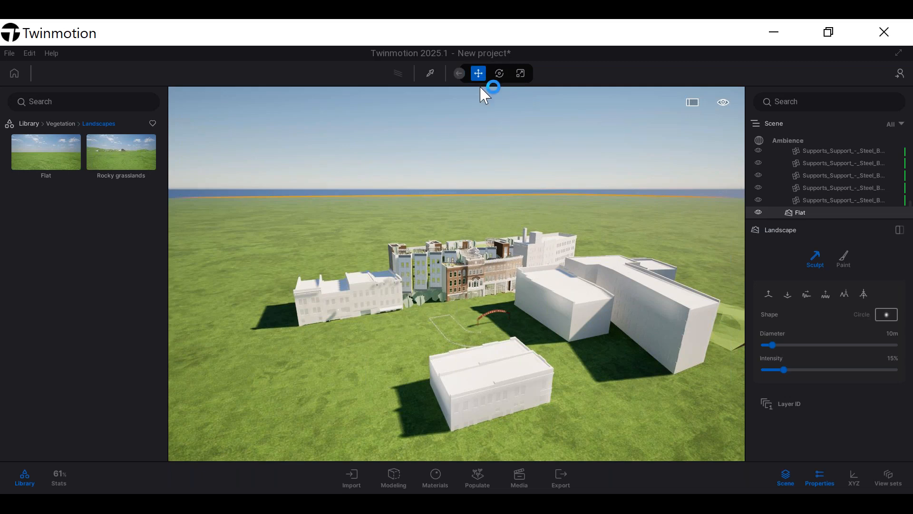
scroll(379, 314, "up", 2)
scroll(379, 316, "down", 1)
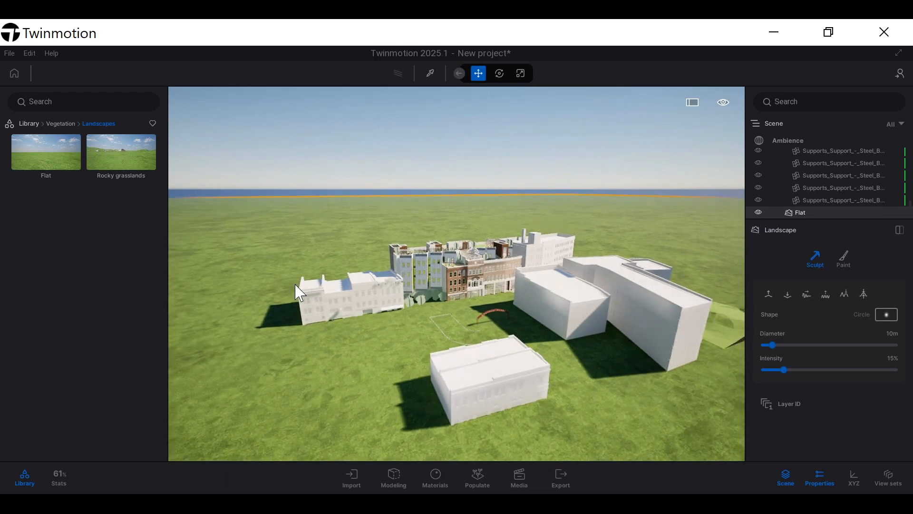
right_click_drag(294, 284, 408, 252)
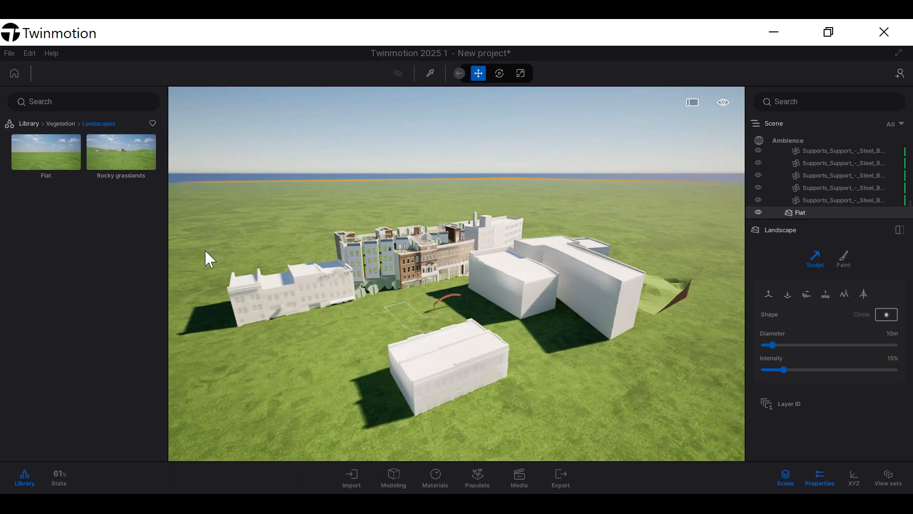
right_click_drag(205, 250, 228, 261)
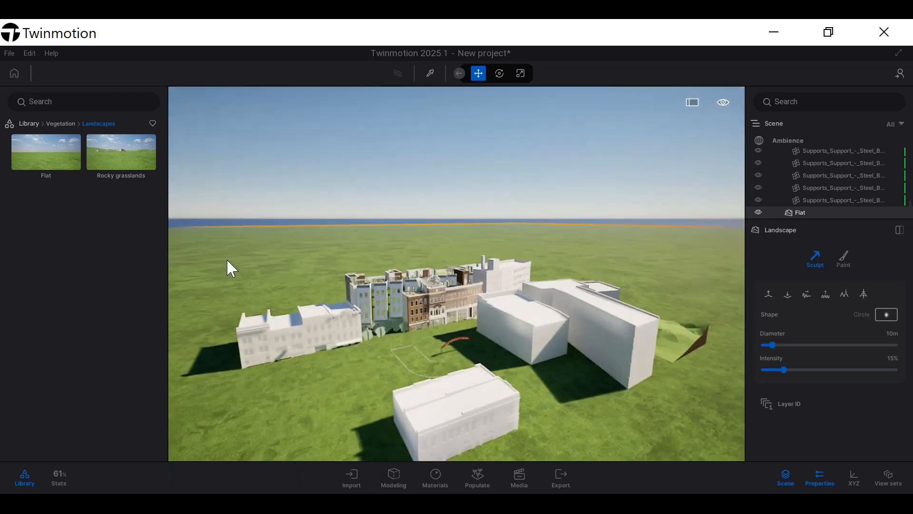
Lower the Flat landscape by setting its Z position to -5 m
left_click(849, 481)
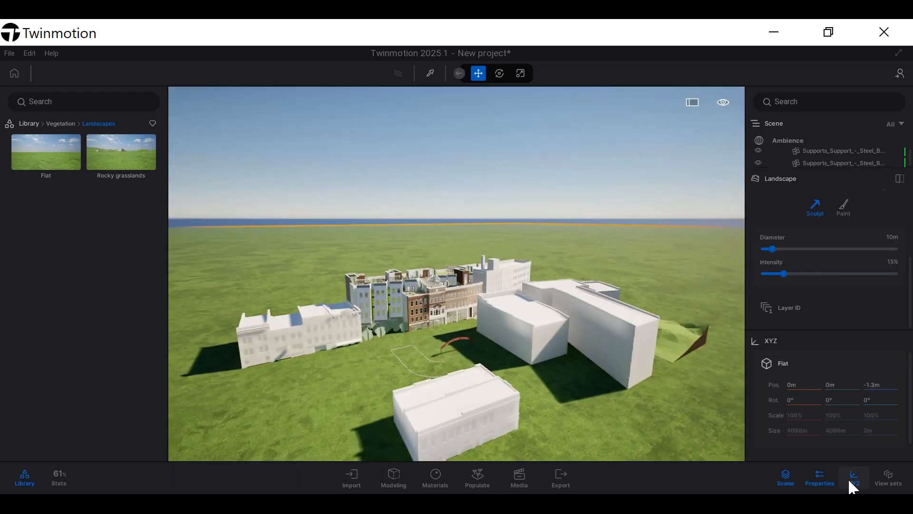
left_click(817, 385)
left_click(852, 384)
left_click(878, 385)
type("-5")
key("Return")
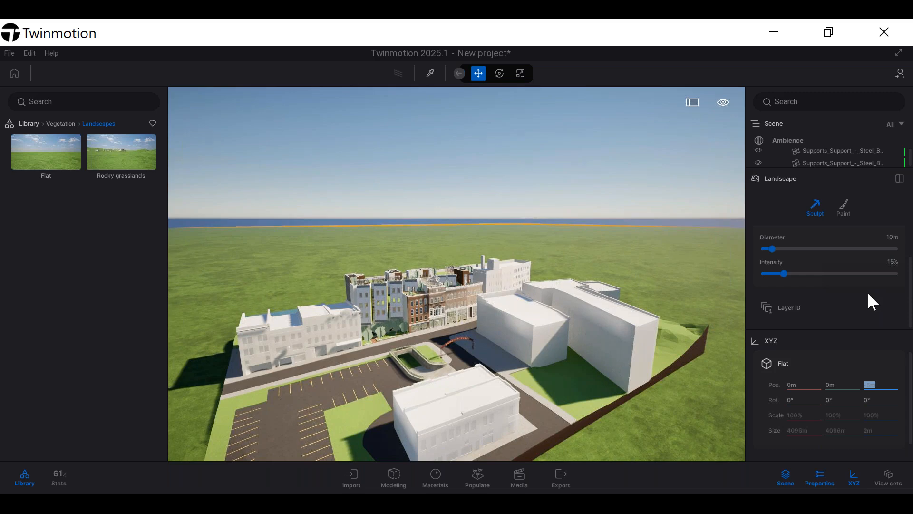
Examine how the lowered landscape meets the site edges, the parking lot and the water behind the buildings
right_click_drag(645, 255, 635, 231)
scroll(562, 231, "up", 1)
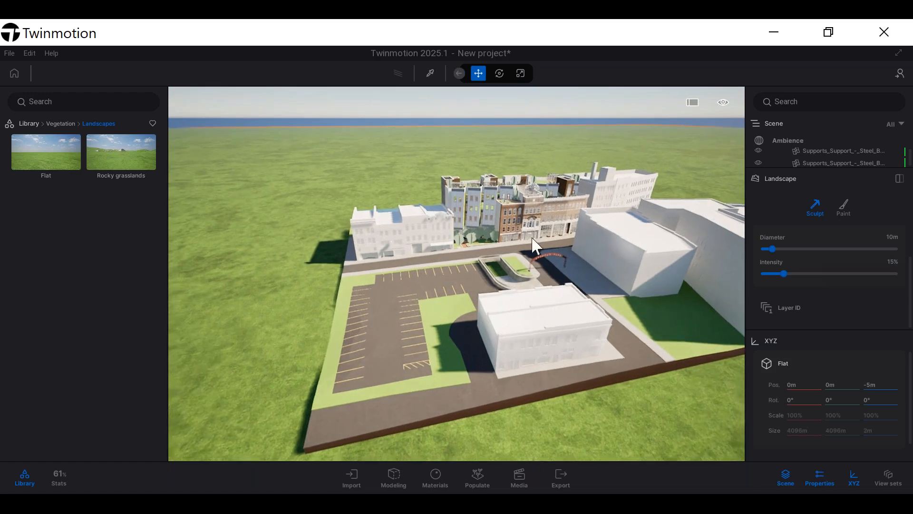
middle_click_drag(428, 314, 534, 348)
right_click_drag(534, 348, 561, 317)
right_click_drag(433, 336, 283, 313)
scroll(414, 263, "up", 4)
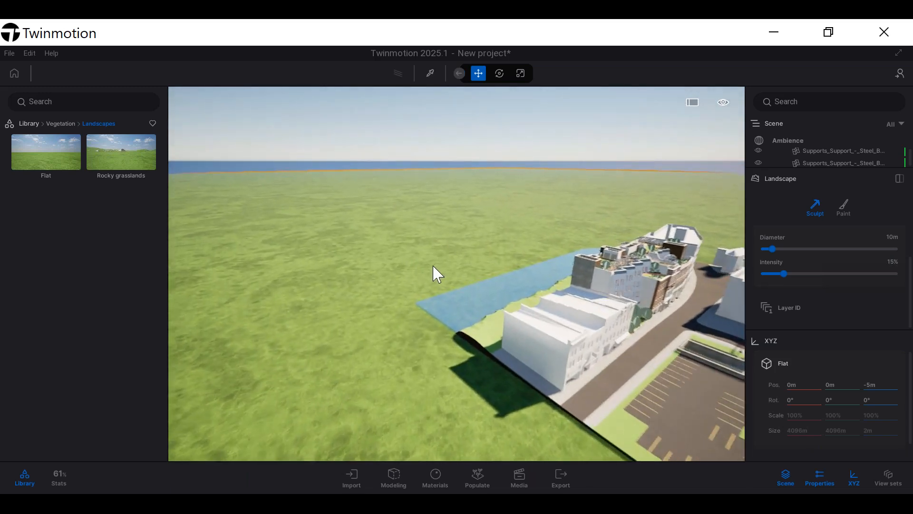
scroll(466, 314, "up", 4)
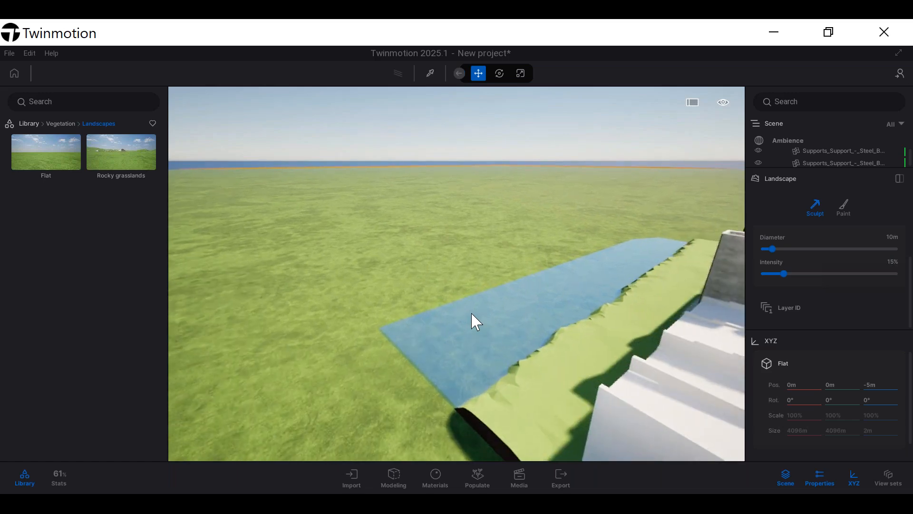
scroll(476, 309, "down", 1)
scroll(471, 313, "down", 5)
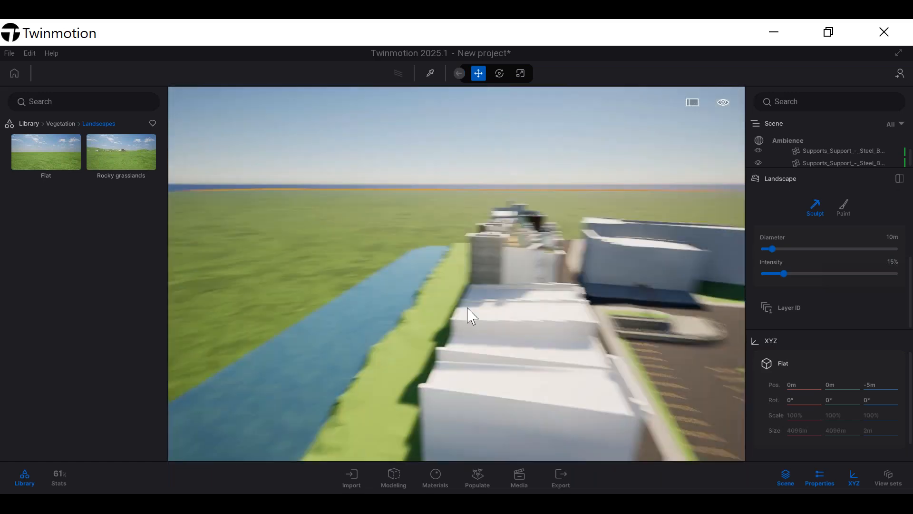
middle_click_drag(441, 321, 528, 279)
right_click_drag(528, 279, 567, 242)
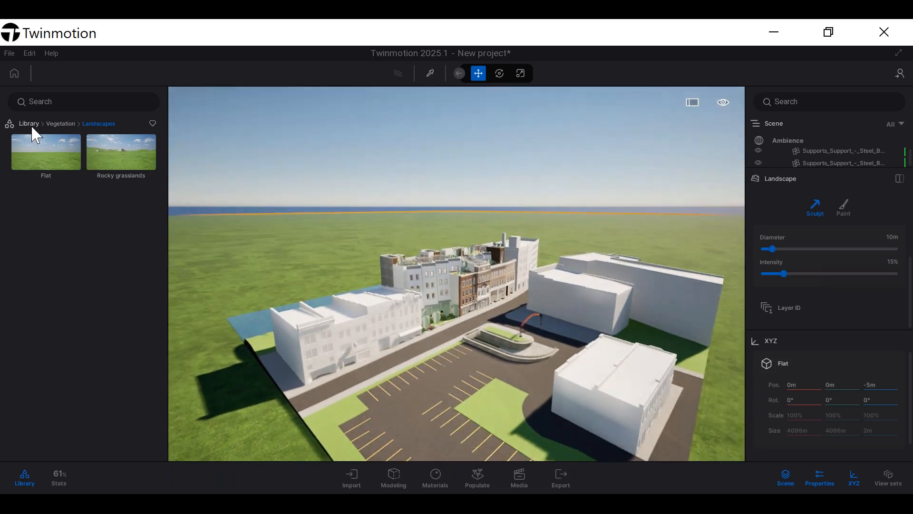
left_click(56, 123)
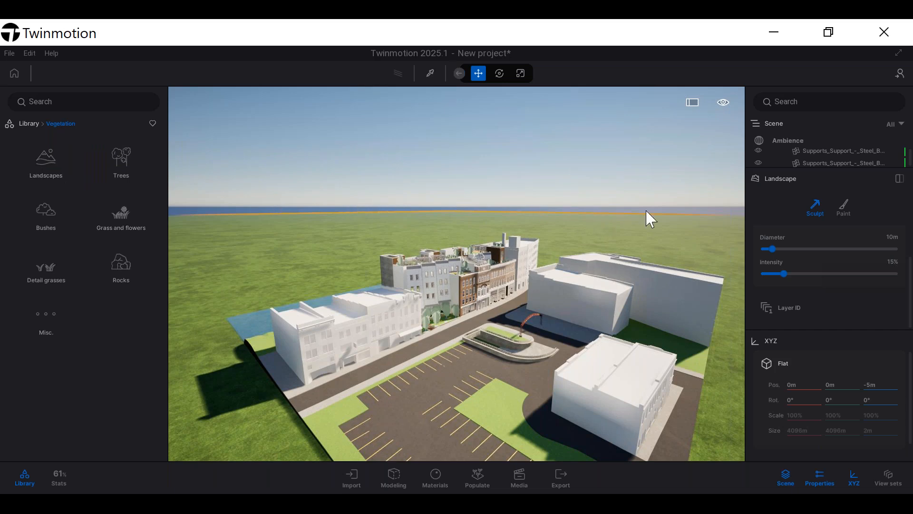
right_click_drag(726, 215, 731, 215)
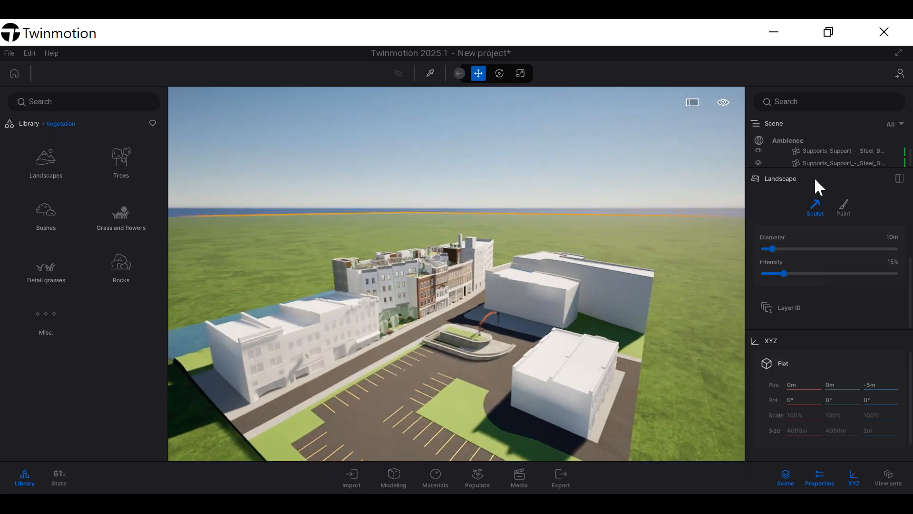
Enable the Horizon in the Ambience environment settings
left_click(784, 142)
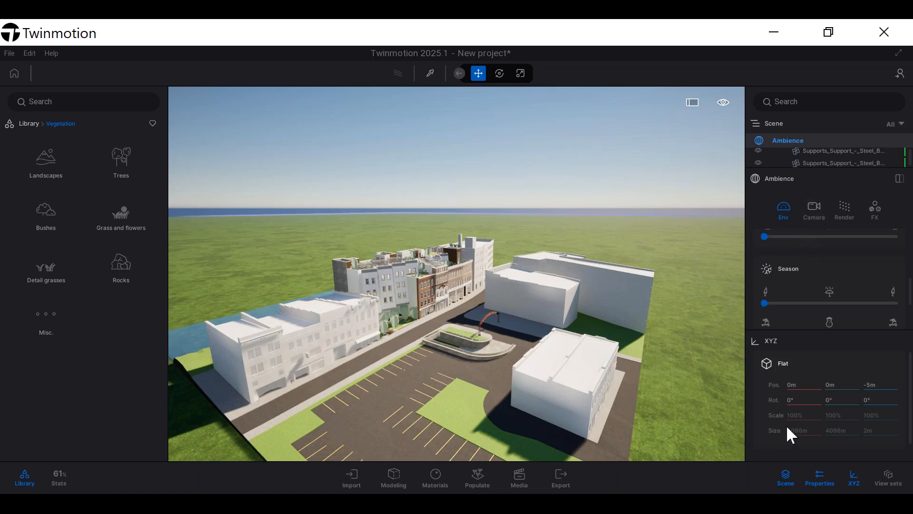
scroll(791, 434, "down", 1)
scroll(851, 295, "down", 1)
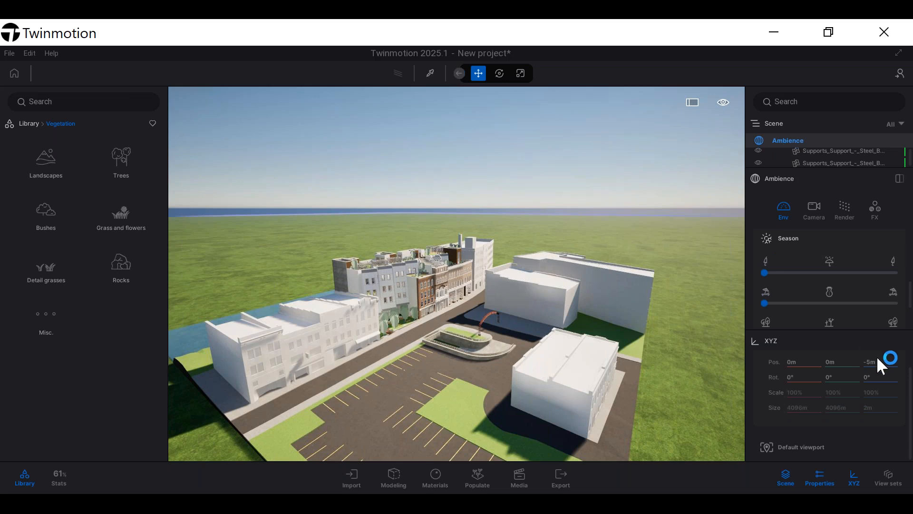
left_click(854, 478)
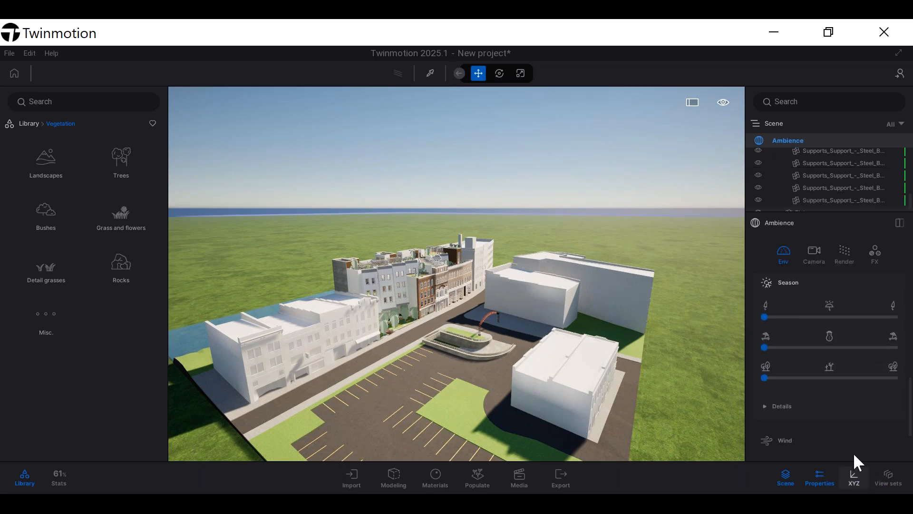
scroll(844, 380, "down", 4)
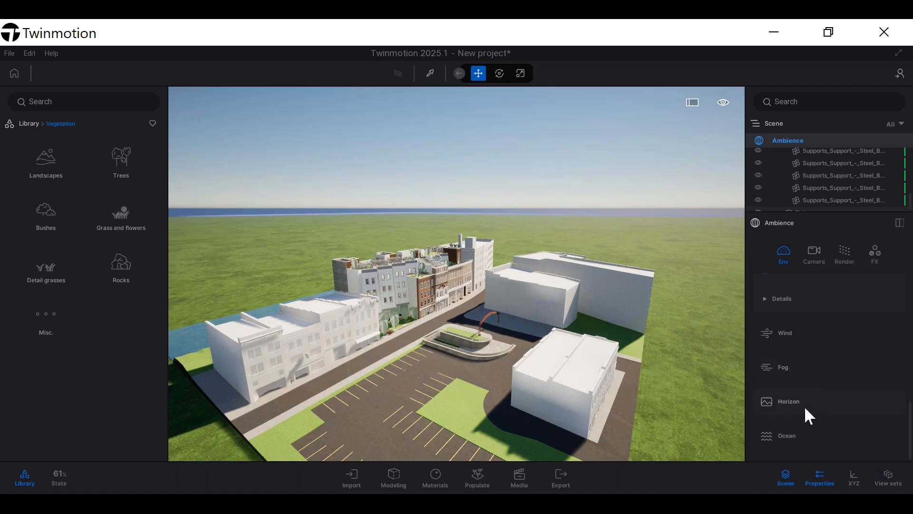
left_click(799, 402)
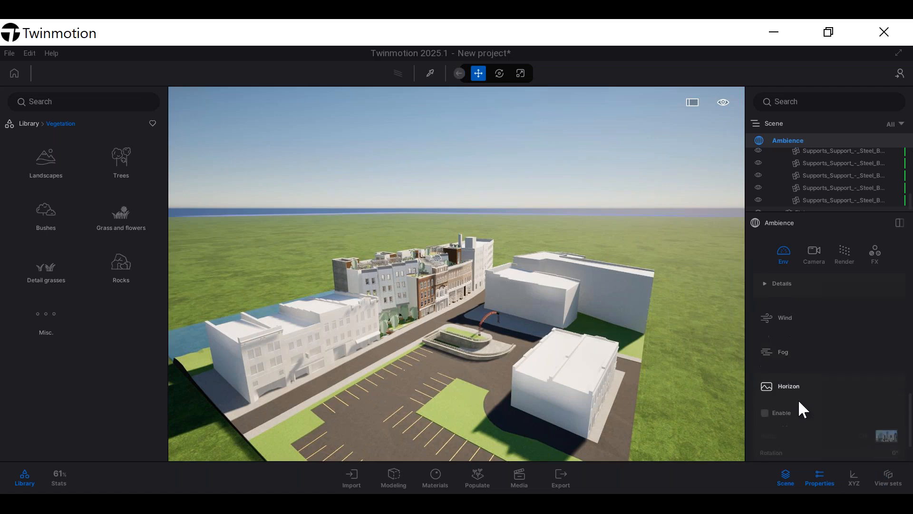
left_click(766, 382)
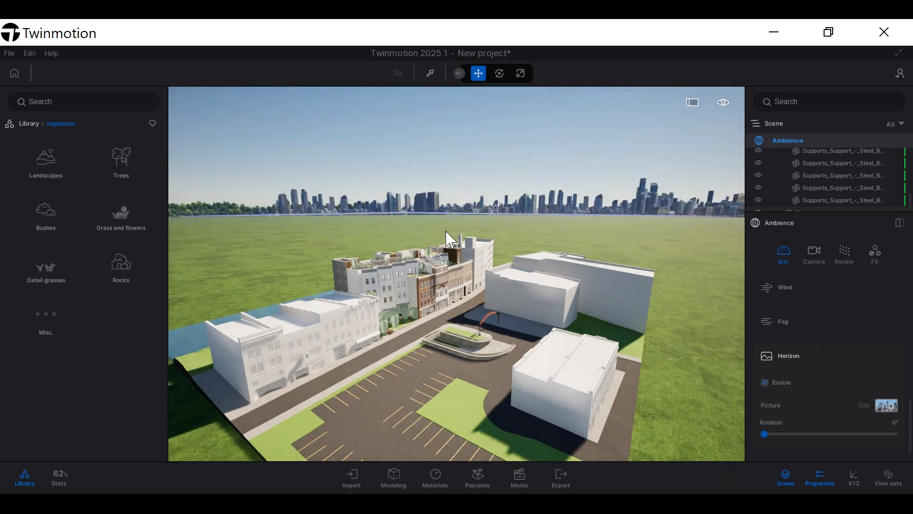
Try the Countryside, Bay, City island, Waterfront and European city pictures for the horizon
left_click(879, 404)
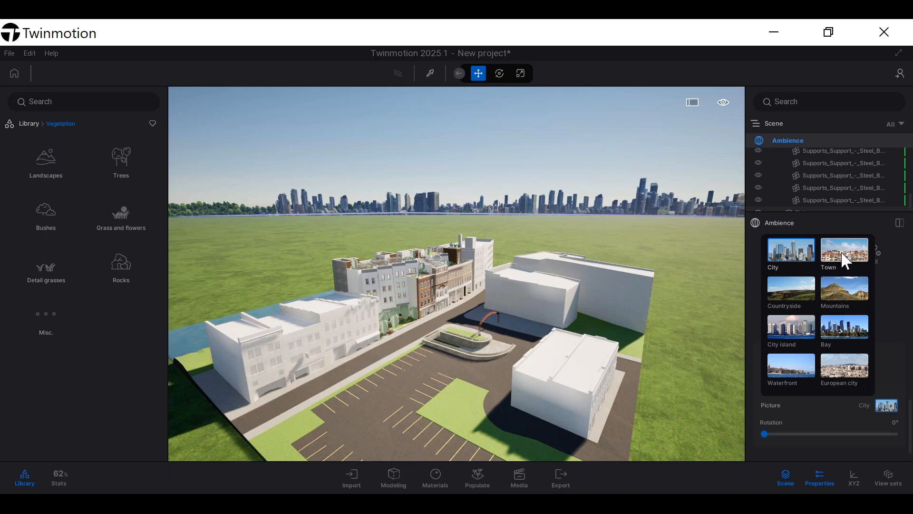
left_click(804, 292)
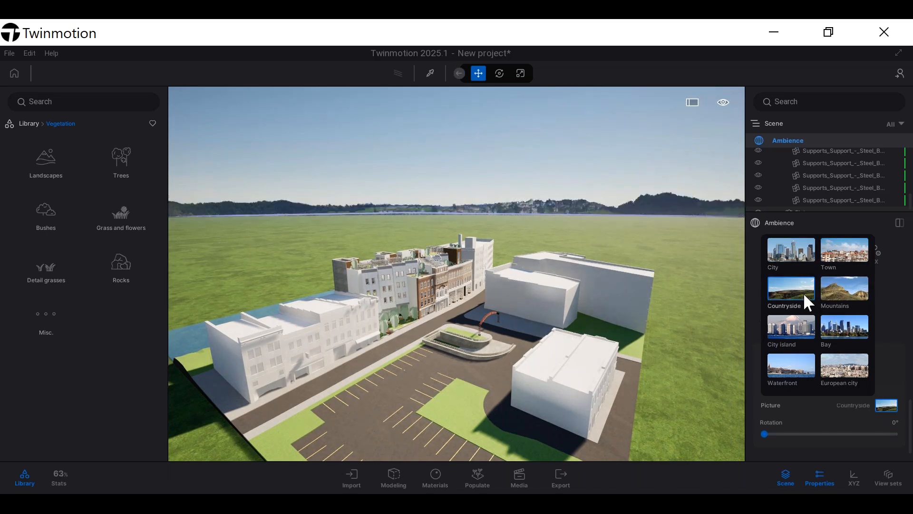
left_click(826, 295)
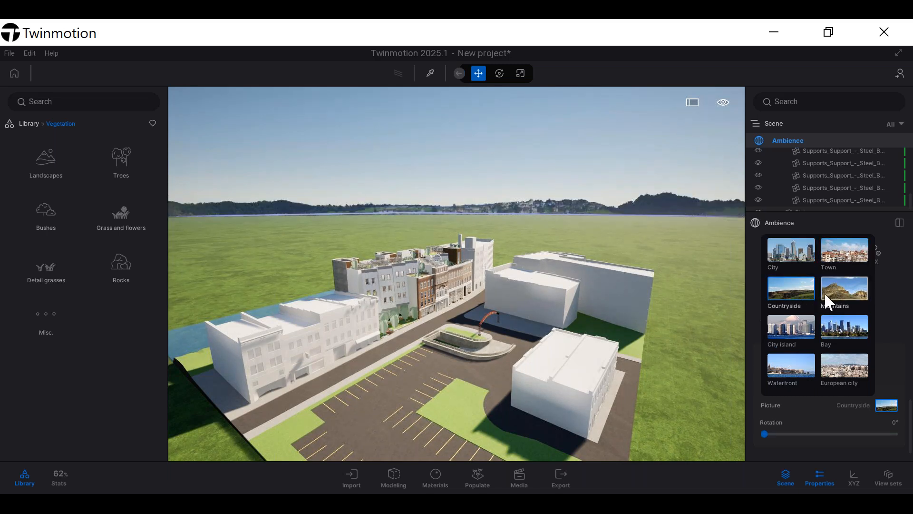
left_click(853, 336)
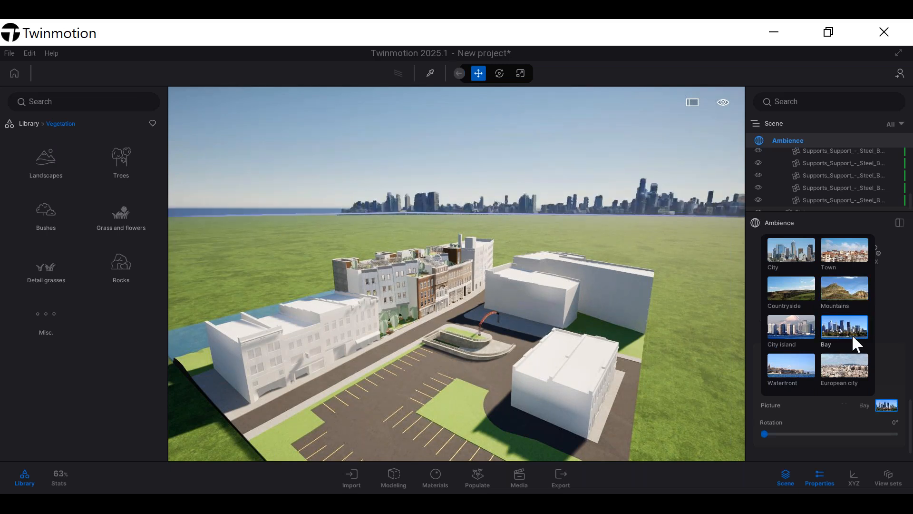
left_click(812, 332)
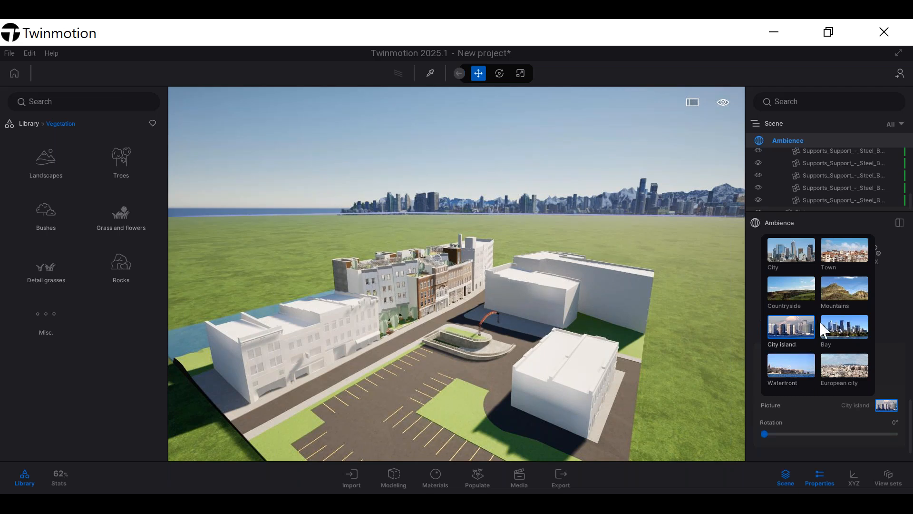
left_click(809, 375)
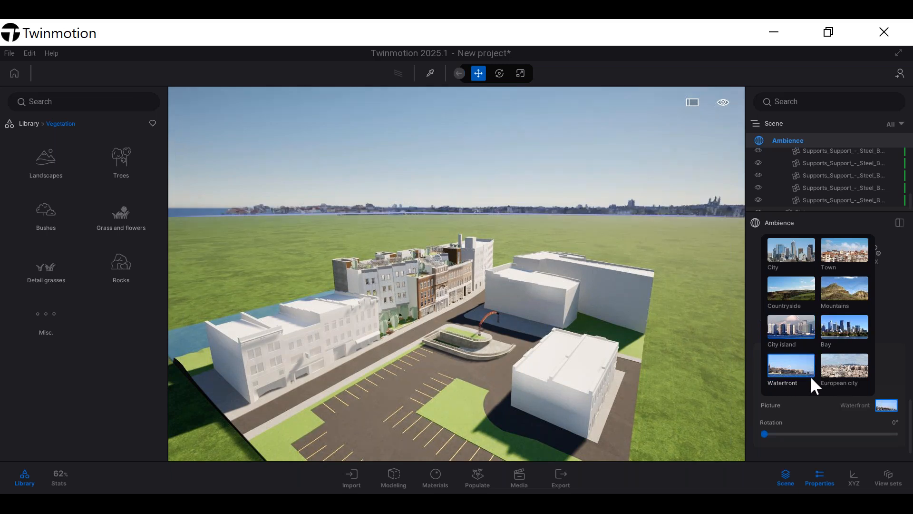
left_click(835, 377)
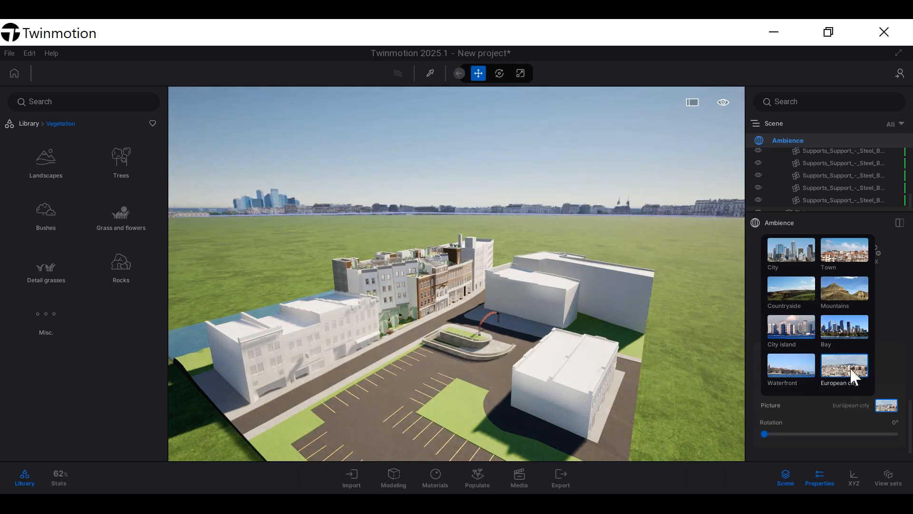
Set the horizon picture to Mountains and check it from several directions around the site
left_click(837, 291)
right_click_drag(612, 262, 601, 91)
right_click_drag(615, 324, 595, 353)
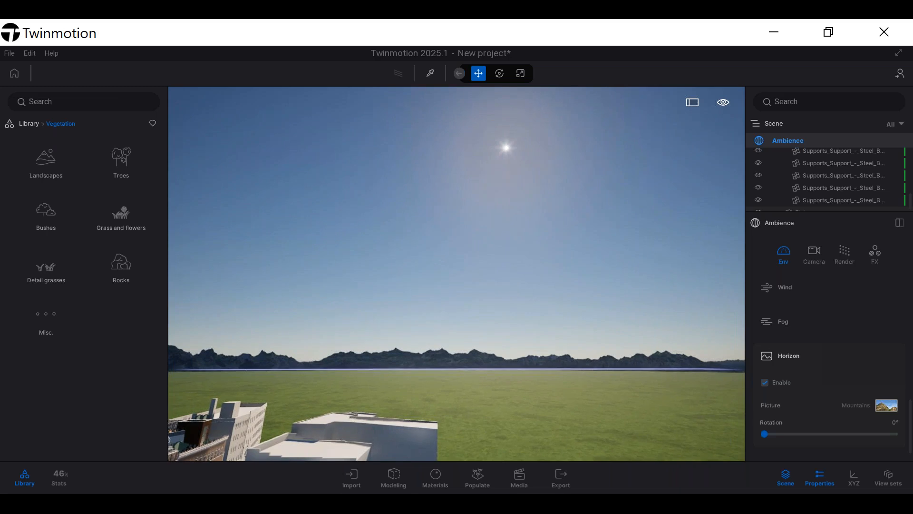
right_click_drag(427, 112, 427, 109)
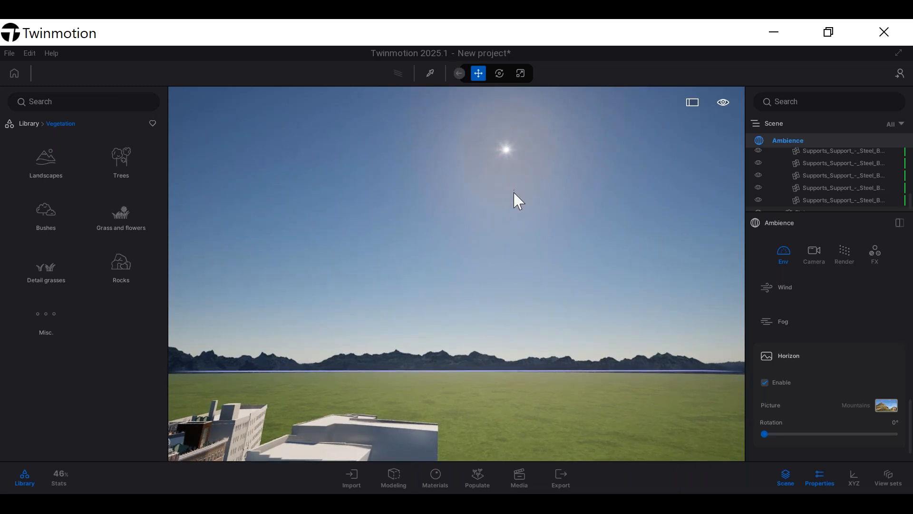
right_click_drag(516, 199, 423, 293)
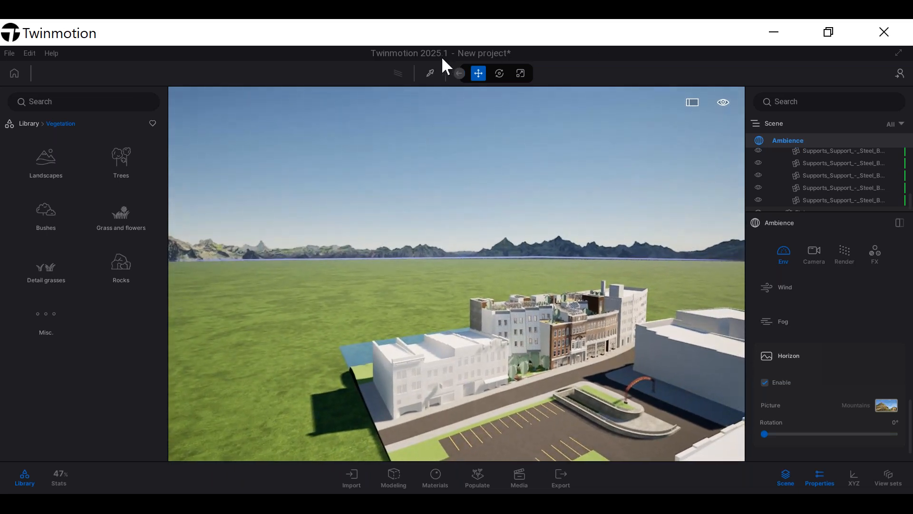
Look into the Skies category of the HDRI environments library and open the Outdoor environments
right_click_drag(347, 204, 412, 157)
left_click(29, 124)
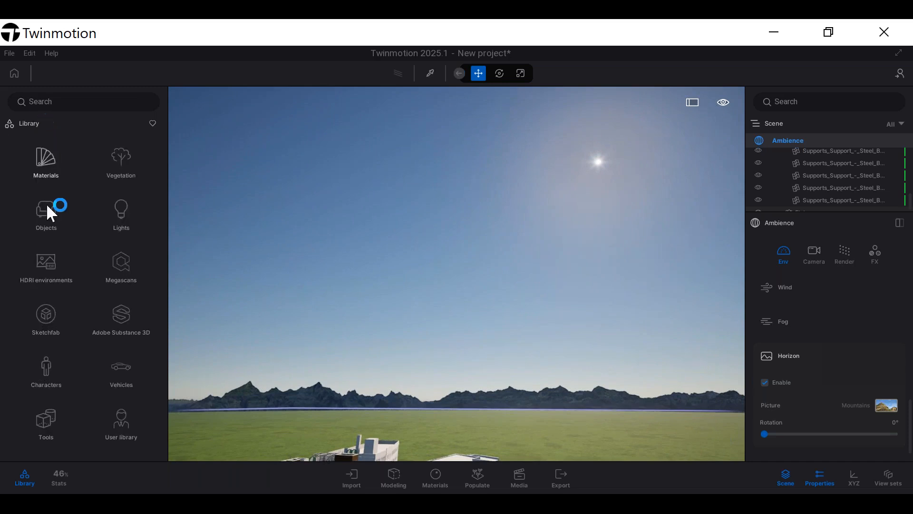
left_click(53, 263)
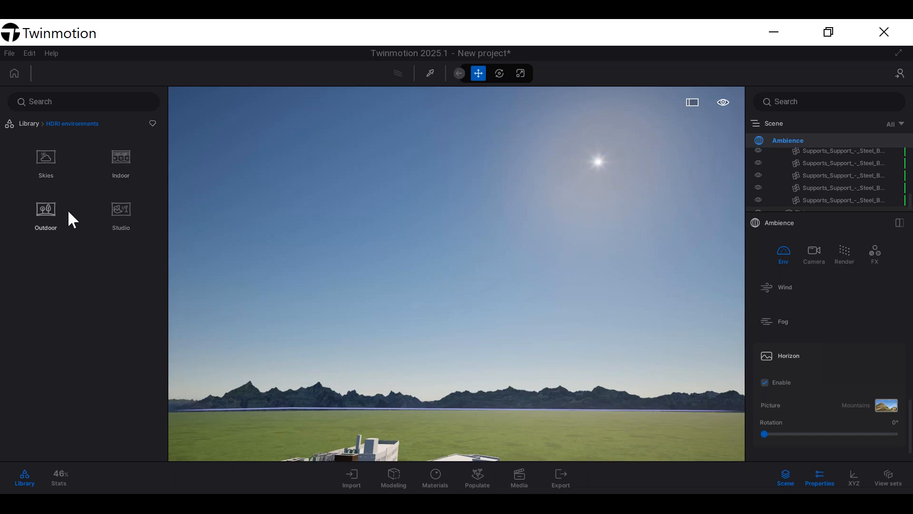
left_click(45, 157)
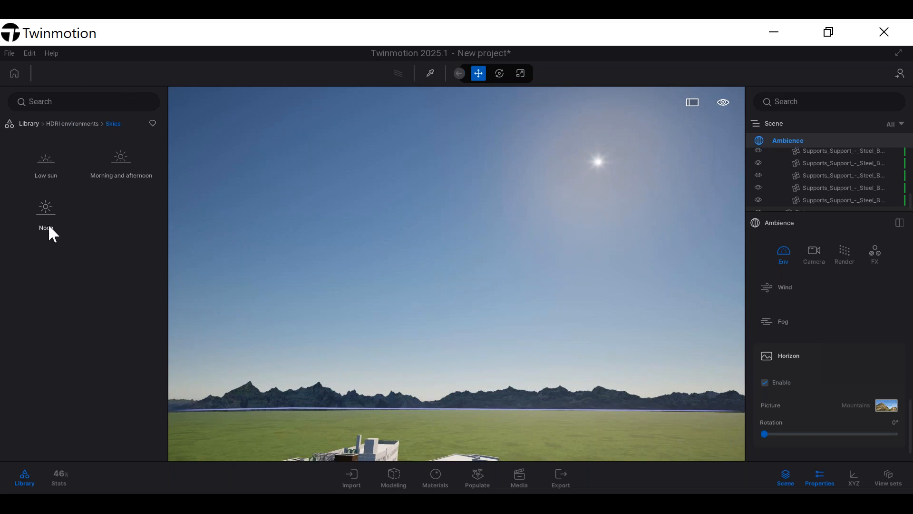
left_click(80, 124)
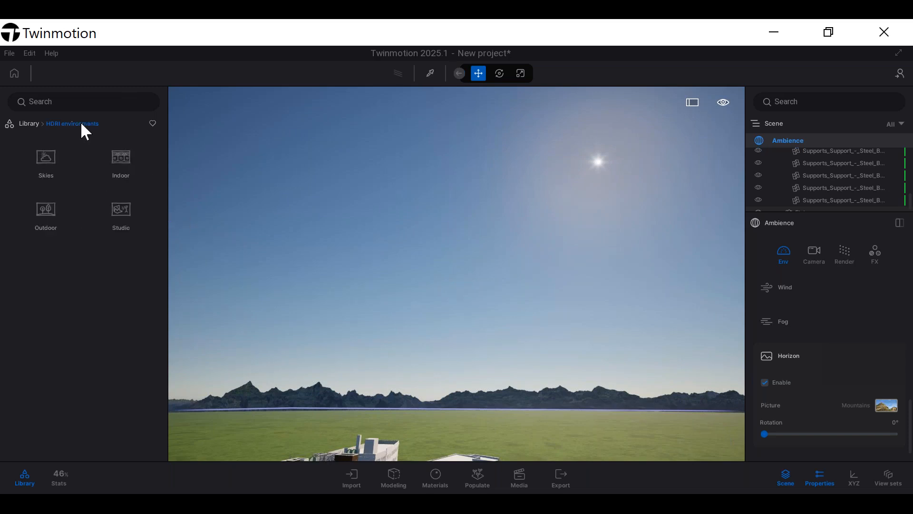
left_click(48, 215)
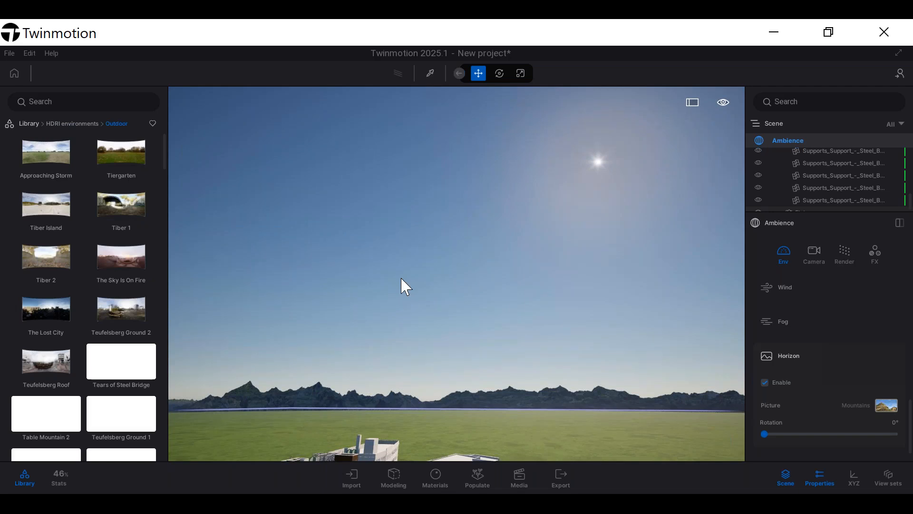
Apply the Approaching Storm outdoor HDRI environment to the scene
mouse_move(58, 150)
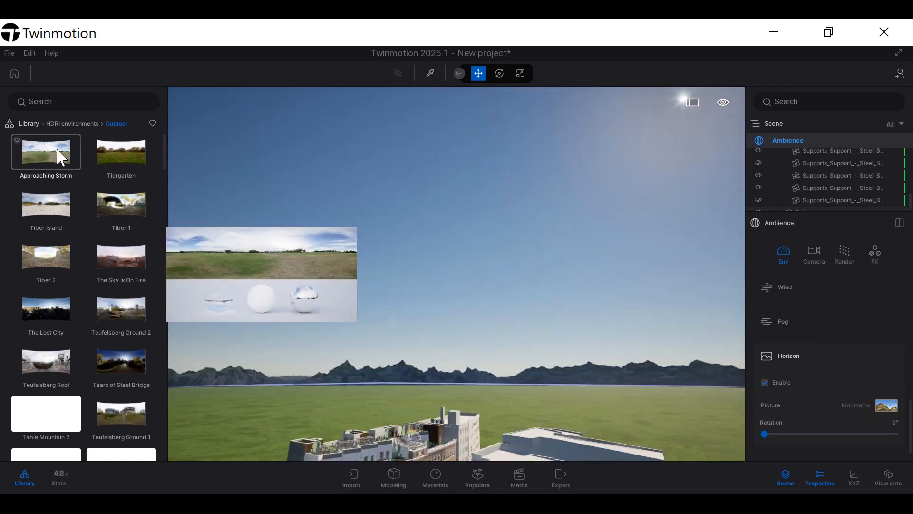
left_click_drag(59, 157, 528, 267)
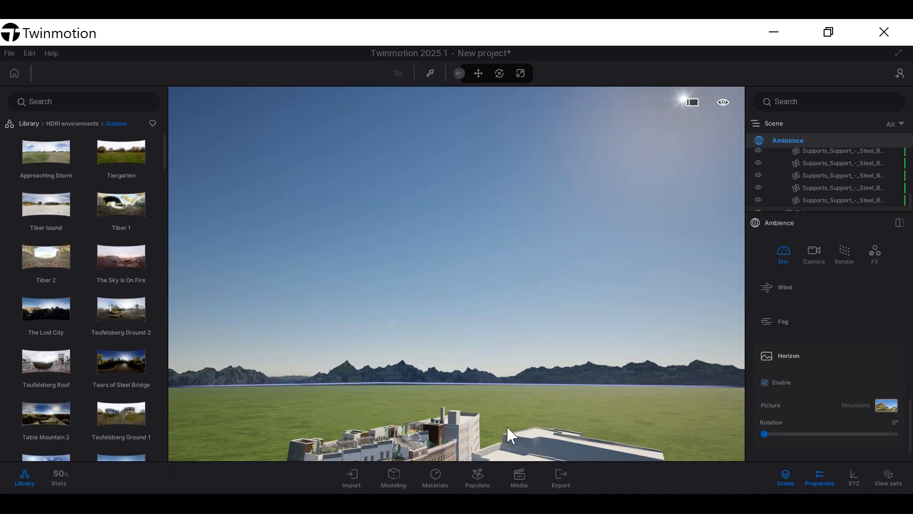
left_click(455, 299)
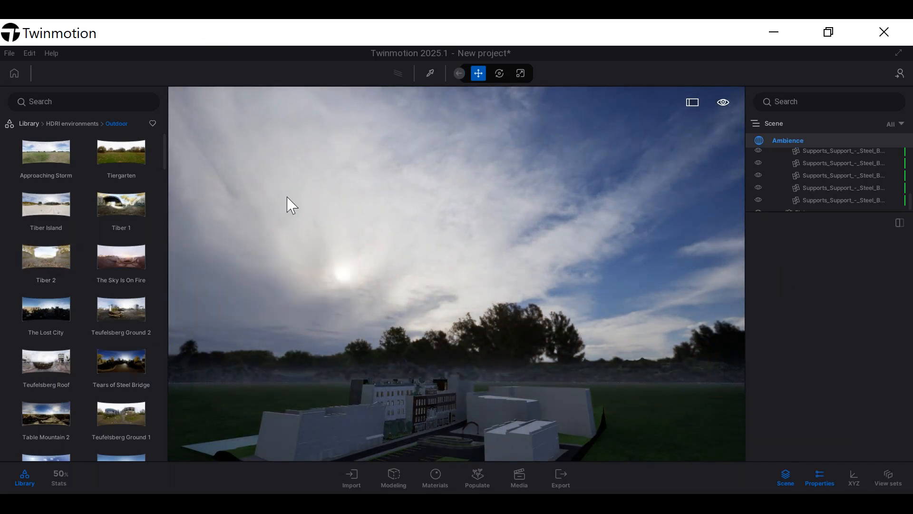
Examine the HDRI sky, the tree line and the lighting on the buildings from several directions and distances
right_click_drag(409, 153, 618, 169)
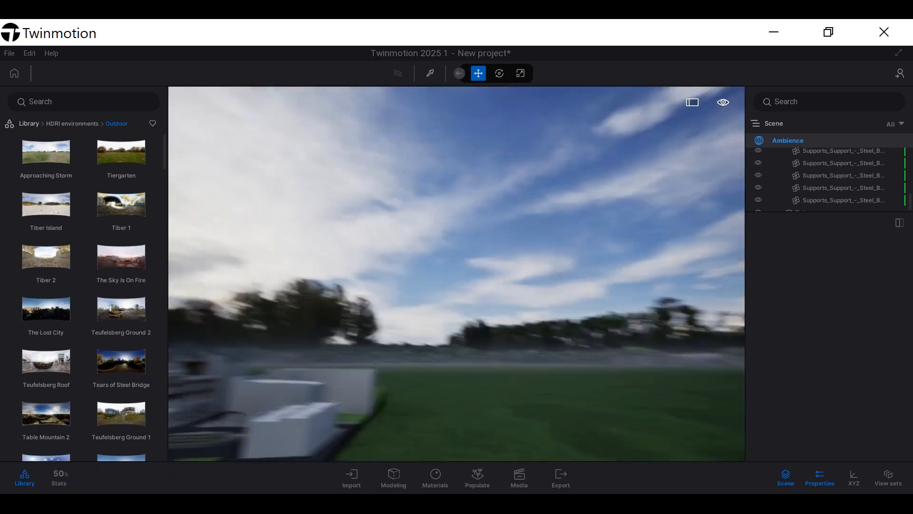
right_click_drag(409, 219, 371, 273)
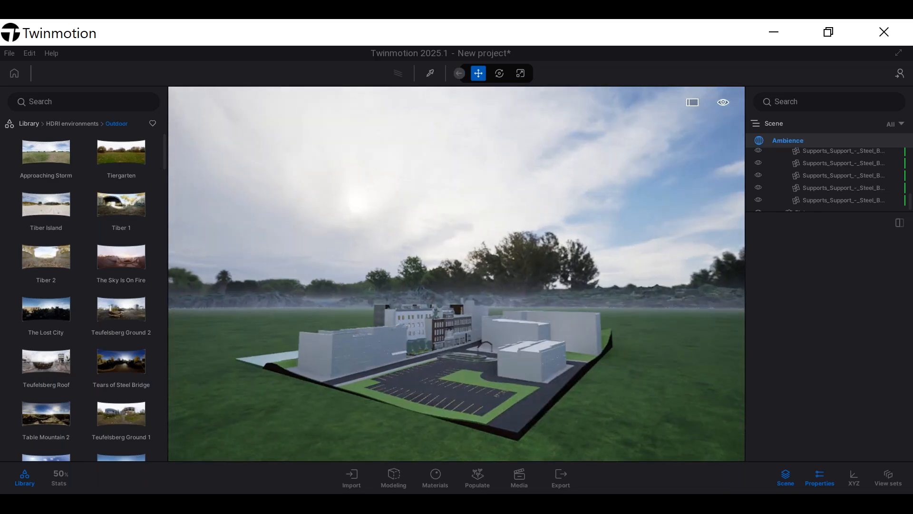
scroll(453, 212, "up", 1)
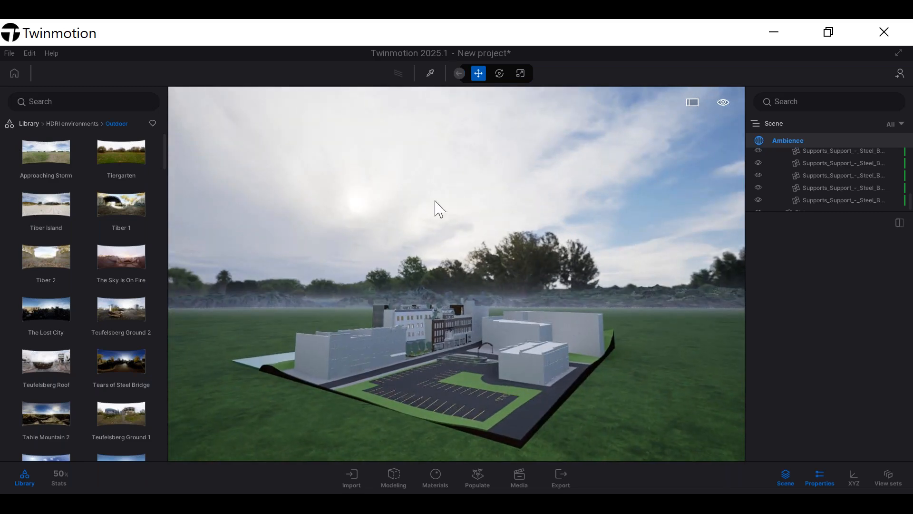
right_click_drag(435, 200, 377, 330)
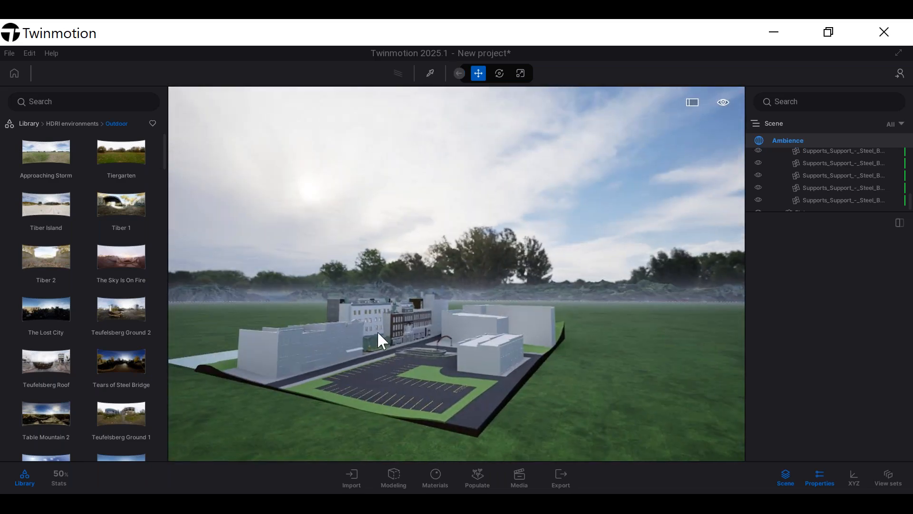
scroll(478, 310, "up", 5)
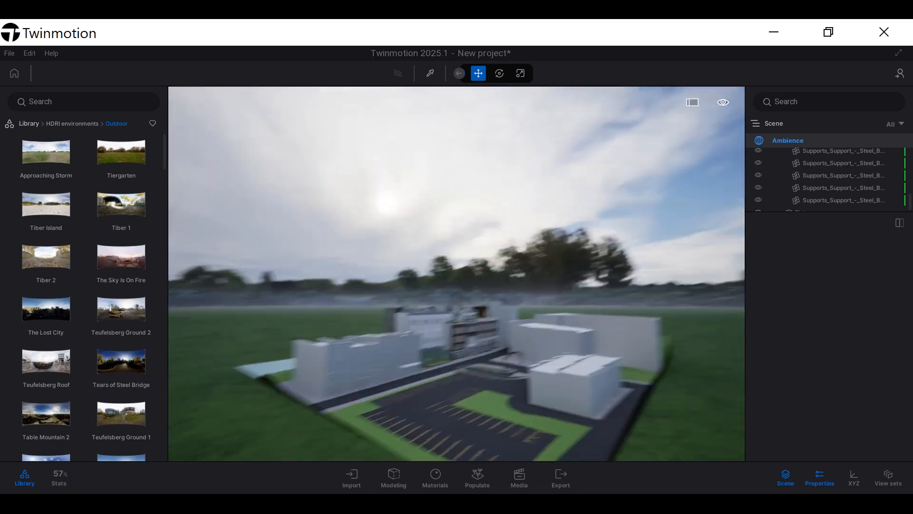
scroll(498, 328, "up", 5)
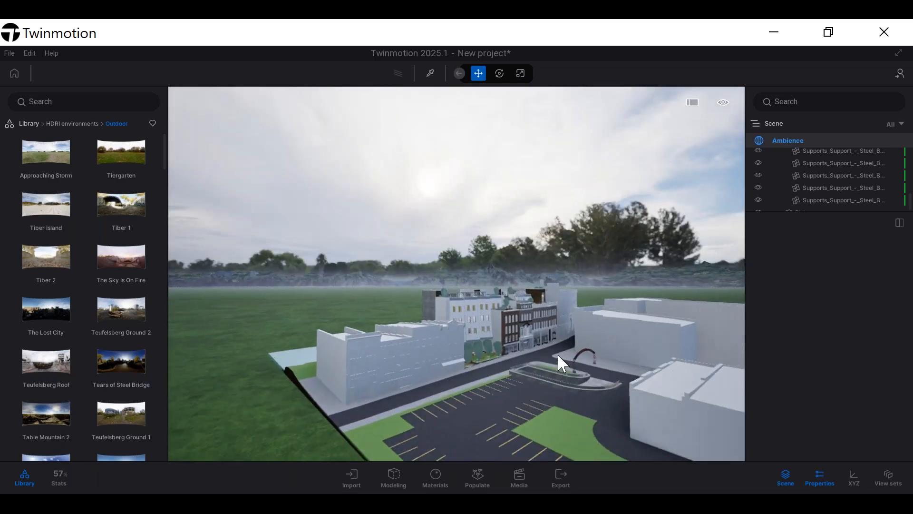
scroll(558, 353, "up", 5)
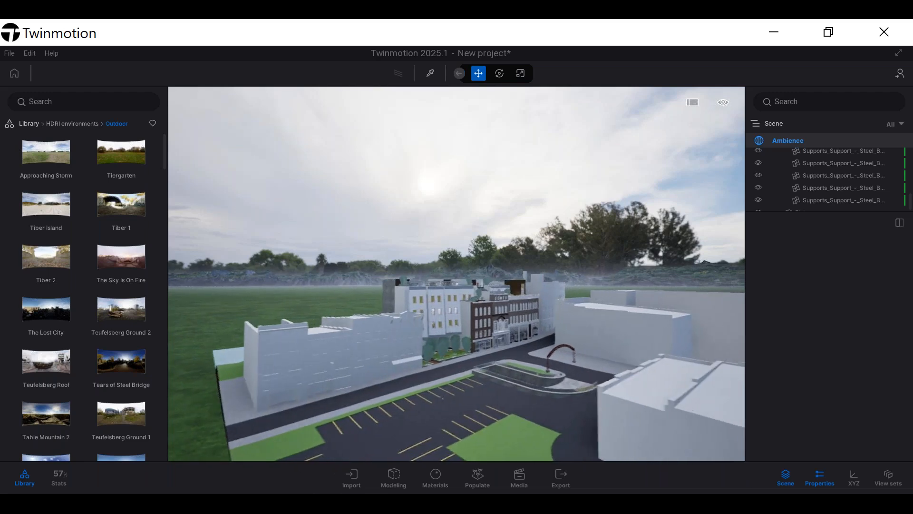
right_click_drag(558, 353, 545, 330)
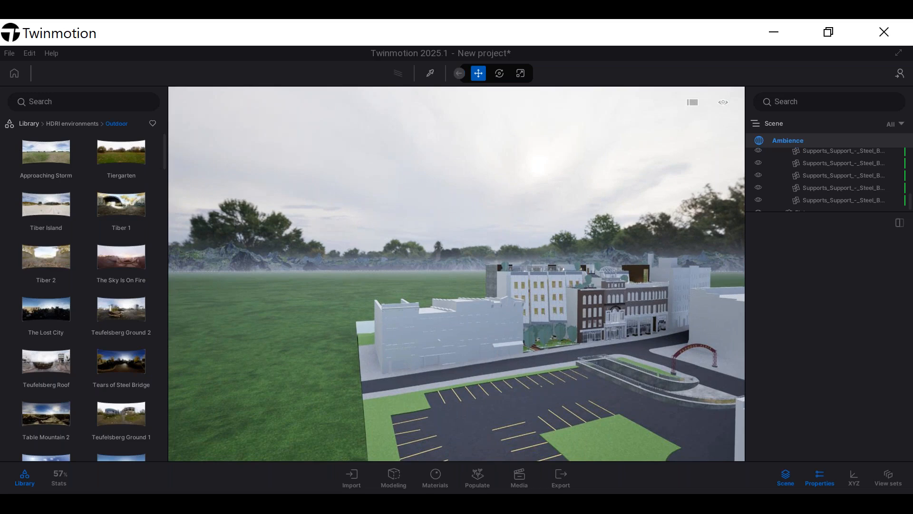
scroll(592, 313, "up", 5)
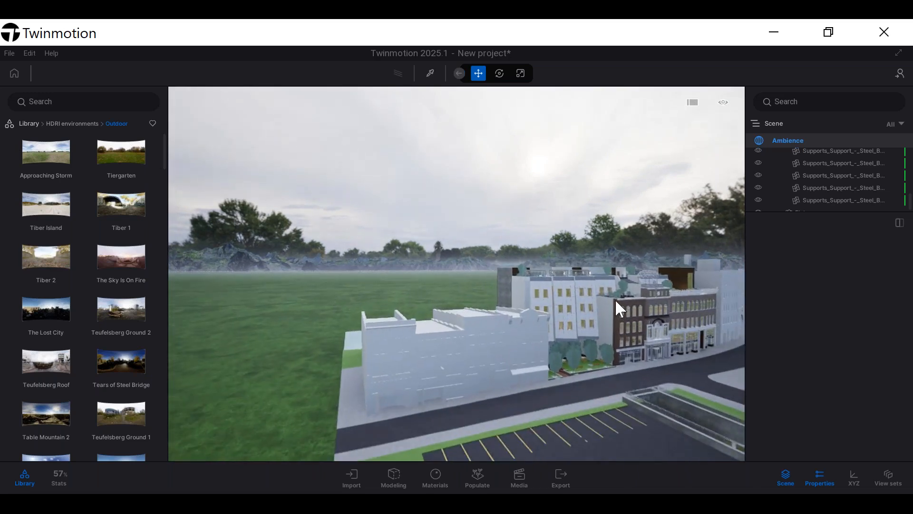
Examine the exposed base along the parking lot edges and at the outer corner of the site
right_click_drag(615, 299, 547, 355)
scroll(540, 358, "down", 3)
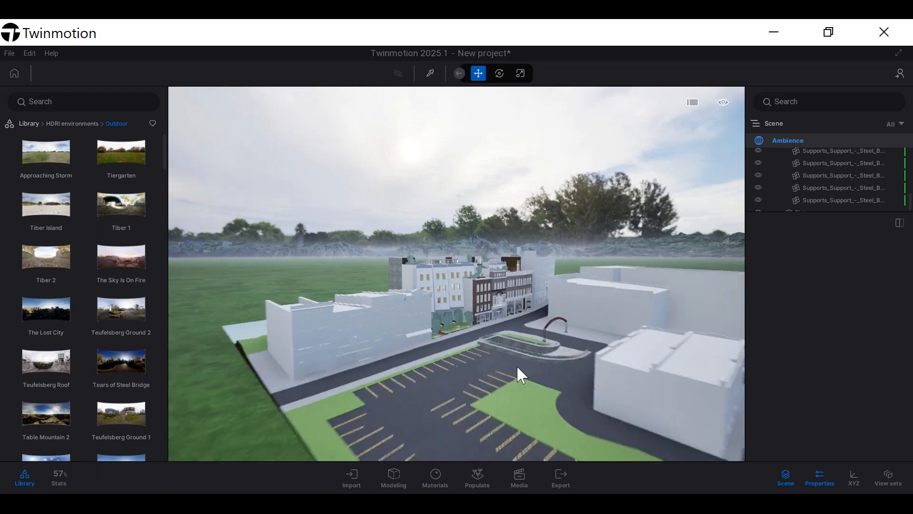
middle_click_drag(517, 365, 517, 305)
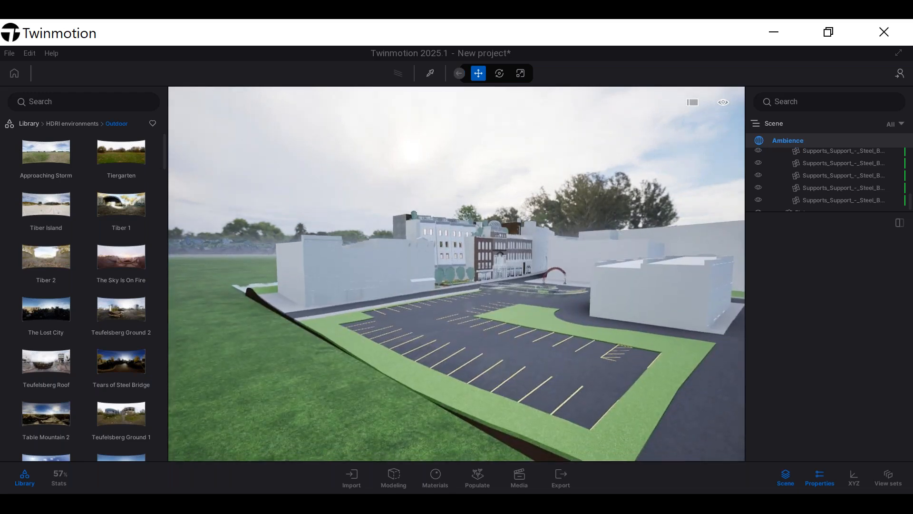
right_click_drag(517, 305, 666, 338)
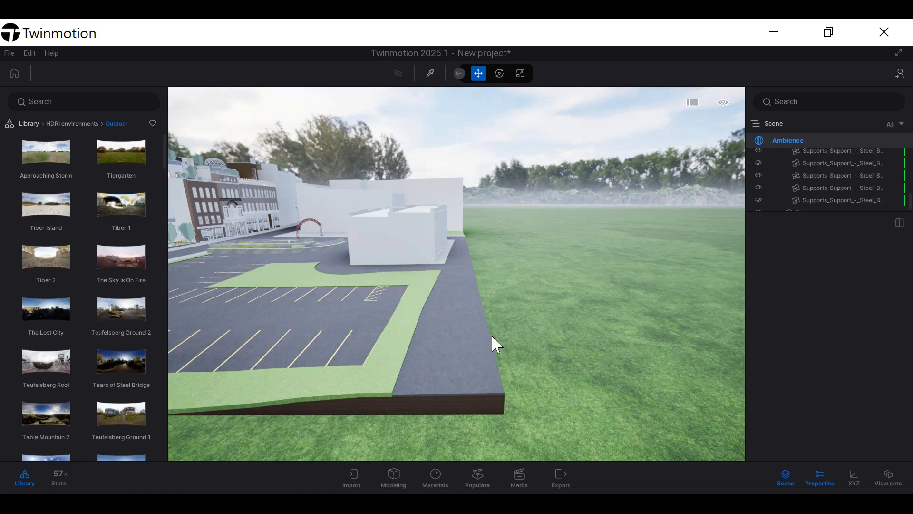
right_click_drag(493, 343, 543, 334)
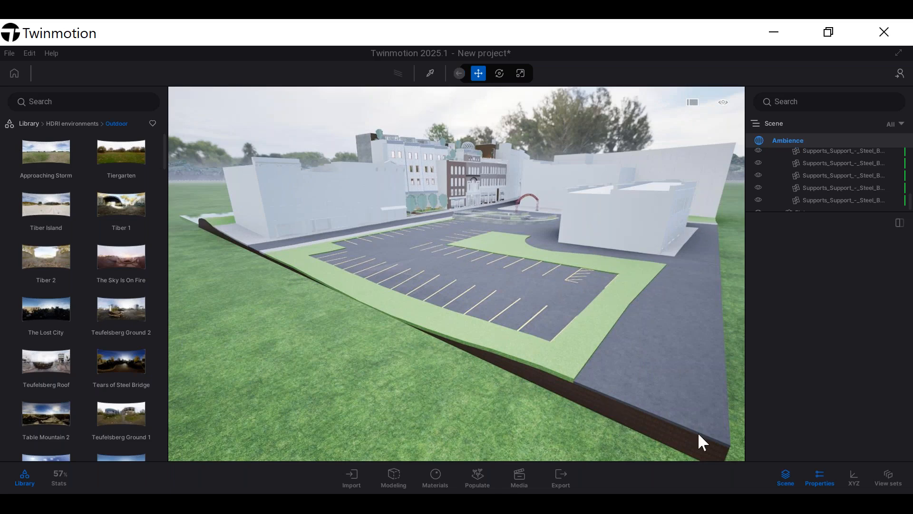
right_click_drag(698, 432, 572, 390)
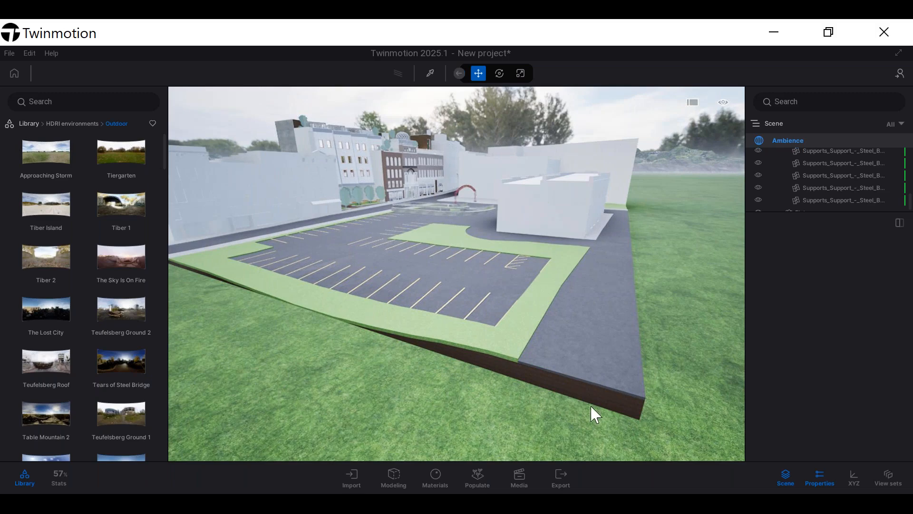
middle_click_drag(598, 388, 509, 381)
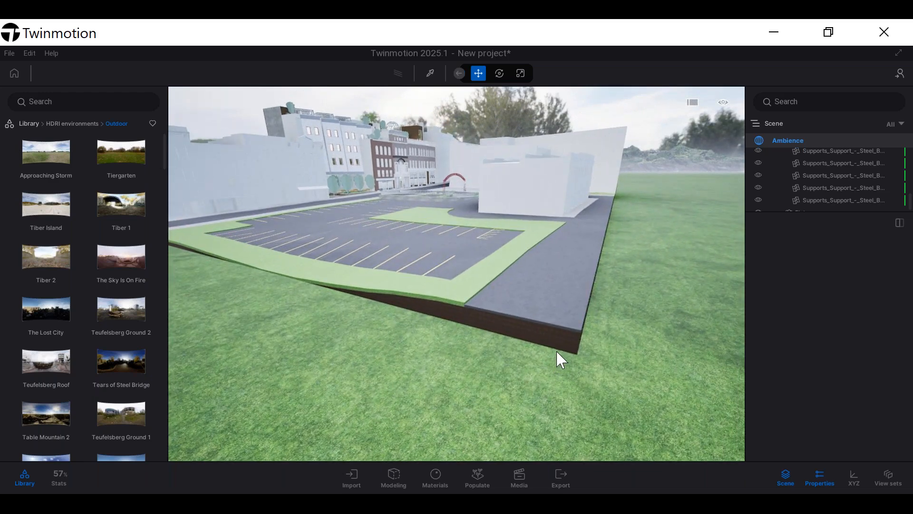
middle_click_drag(557, 352, 447, 319, "shift")
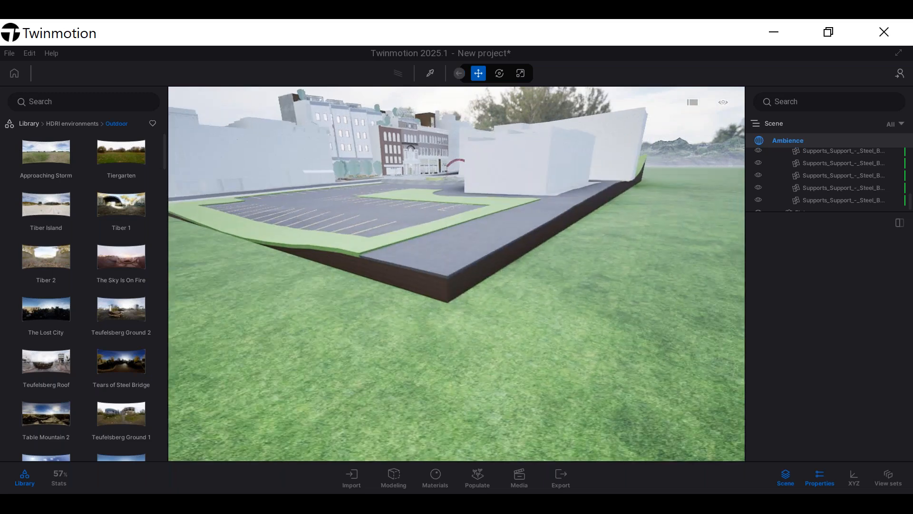
middle_click_drag(586, 294, 581, 294, "shift")
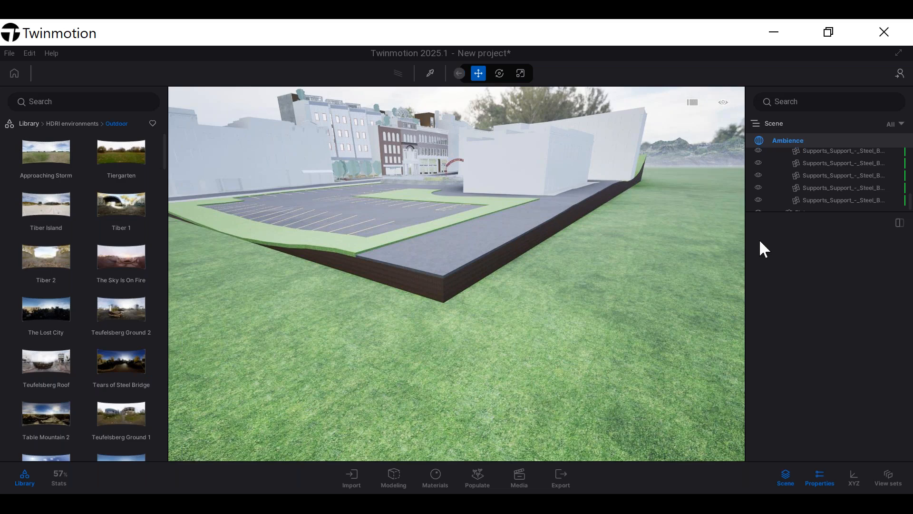
Select the flat landscape and activate the Raise sculpt brush with a diameter of 6 m
left_click(621, 334)
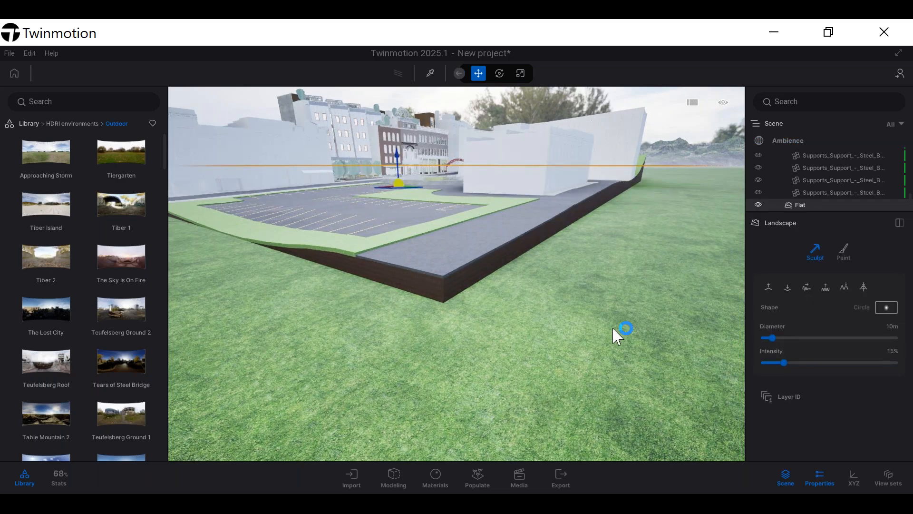
left_click(770, 290)
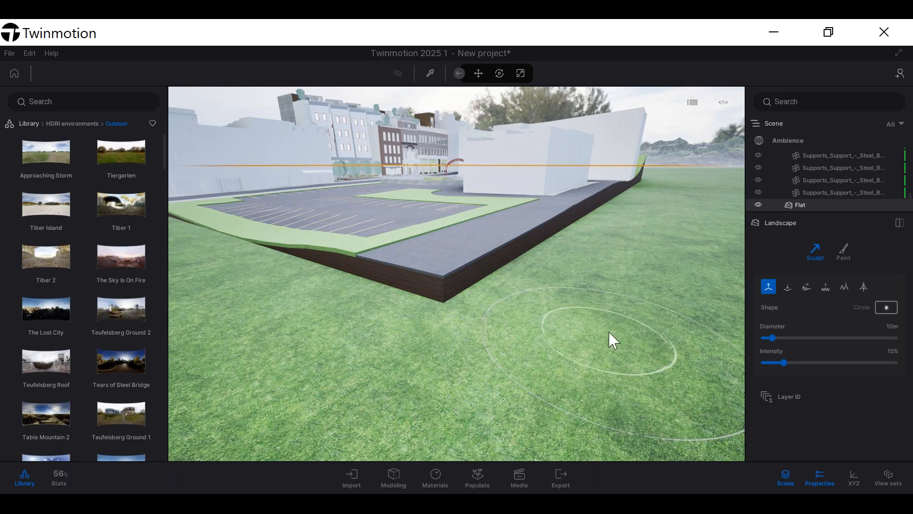
left_click(766, 335)
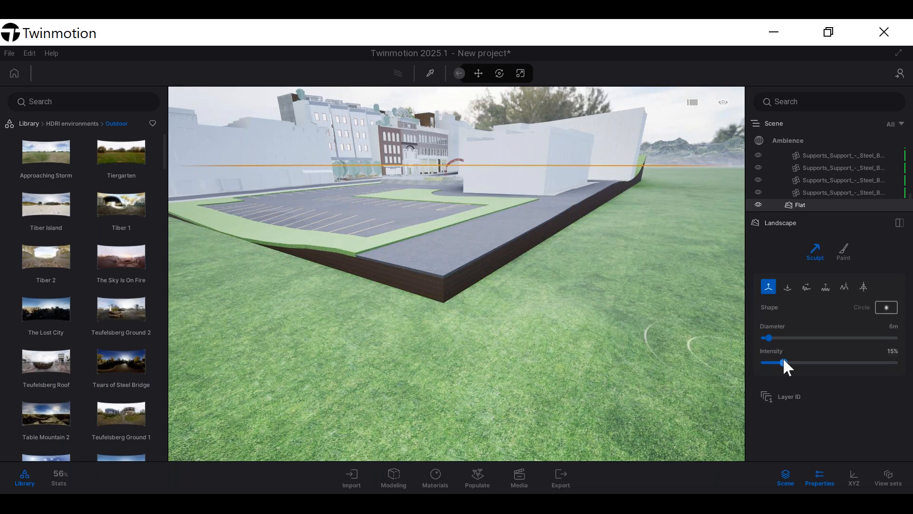
Try raising a mound on the grass near the site's outer corner at 100% intensity, and undo it
left_click_drag(784, 363, 909, 373)
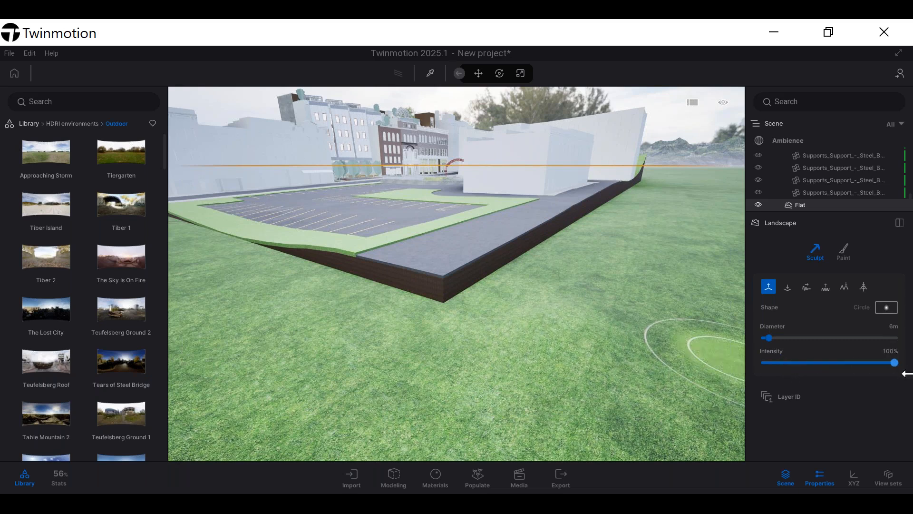
mouse_move(579, 325)
left_mouse_down()
mouse_move(593, 314)
mouse_move(601, 419)
mouse_move(644, 373)
mouse_move(656, 305)
mouse_move(618, 418)
mouse_move(734, 395)
left_mouse_up()
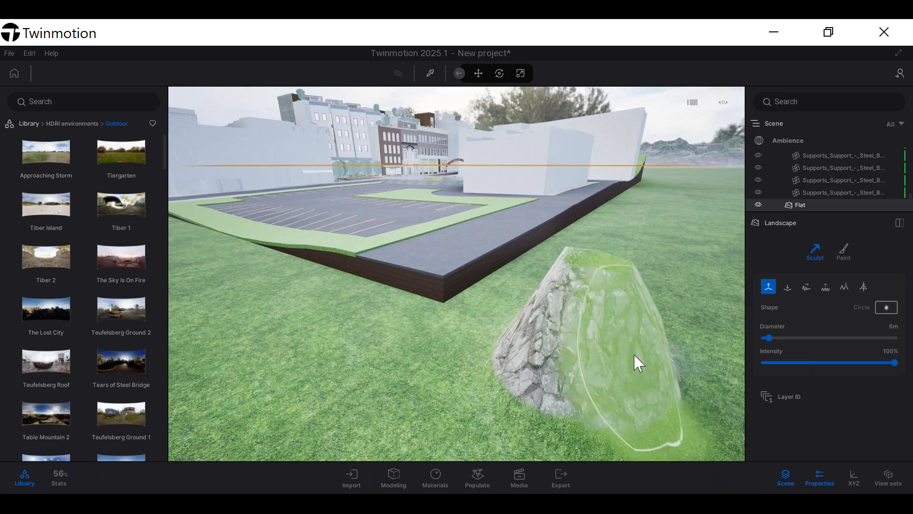
key("ctrl+z")
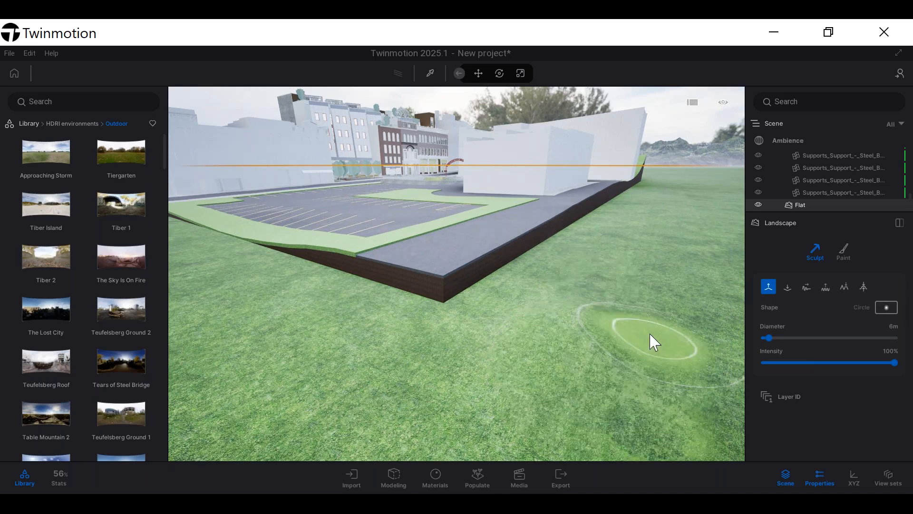
mouse_move(861, 364)
left_mouse_down()
mouse_move(784, 363)
mouse_move(893, 371)
left_mouse_up()
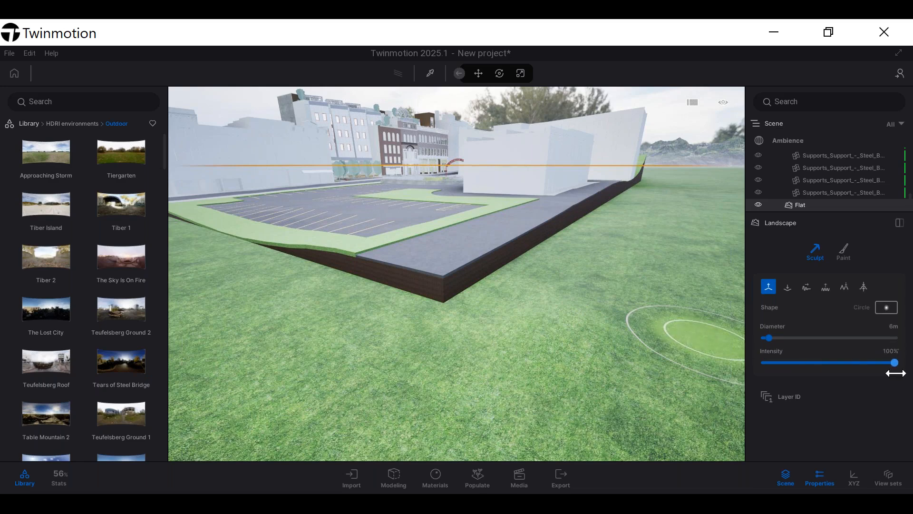
Set the sculpt intensity to 77% and raise the landscape against the site's outer corner and along its adjoining edge
left_click(864, 362)
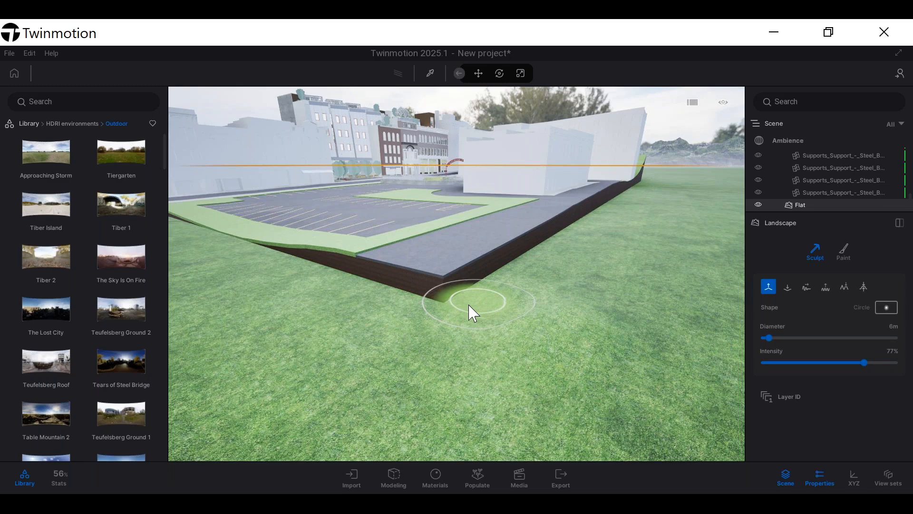
left_click_drag(473, 313, 581, 259)
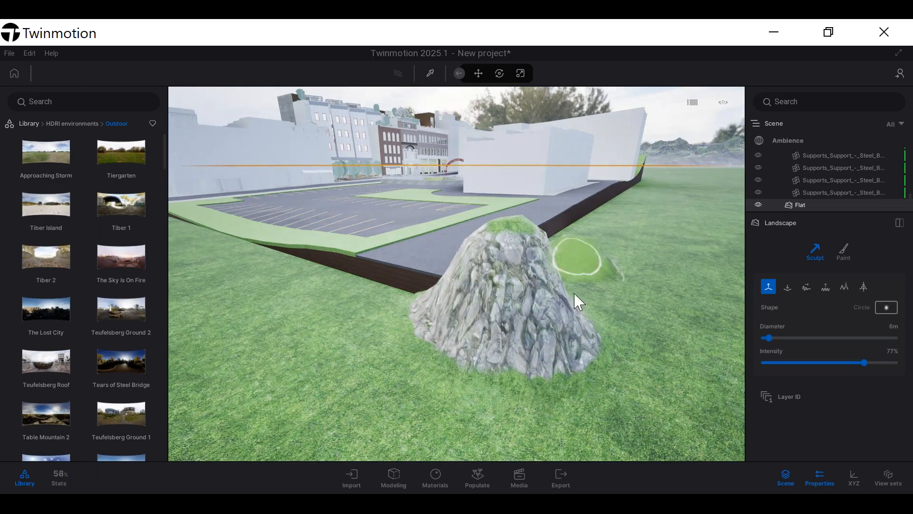
scroll(567, 230, "up", 2)
mouse_move(567, 230)
middle_mouse_down("shift")
mouse_move(524, 275)
mouse_move(444, 284)
mouse_move(406, 267)
middle_mouse_up("shift")
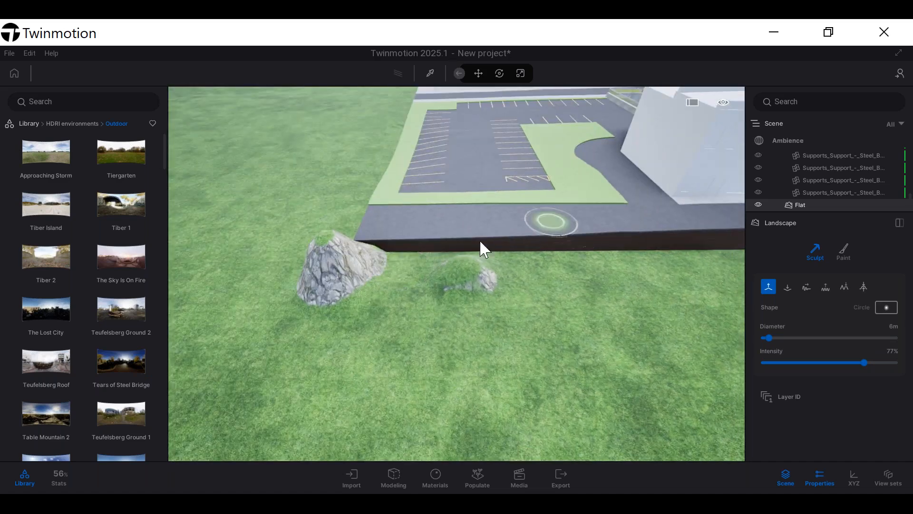
Raise the landscape along the site's long outer edge, from the parking lot past the white buildings to the far corner
mouse_move(479, 239)
left_mouse_down()
mouse_move(399, 256)
mouse_move(629, 261)
mouse_move(737, 251)
mouse_move(412, 262)
mouse_move(702, 259)
left_mouse_up()
right_click_drag(700, 259, 678, 71)
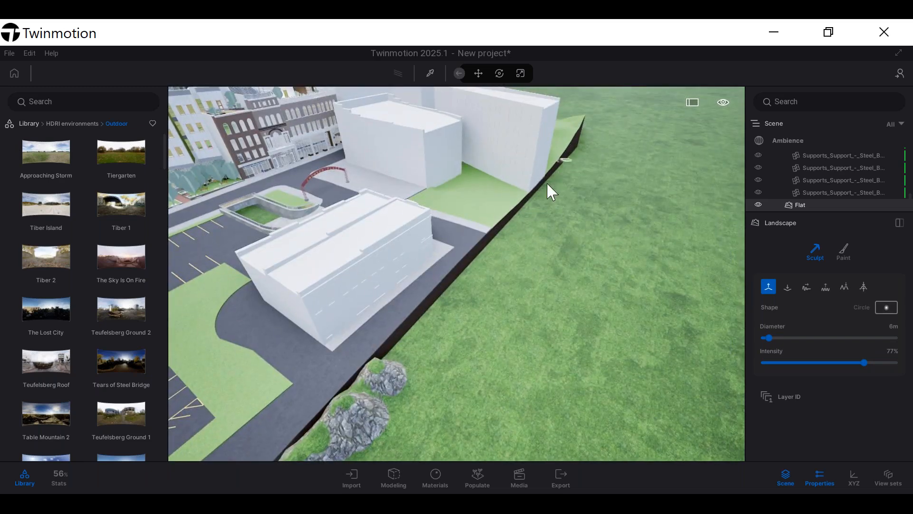
mouse_move(546, 190)
left_mouse_down()
mouse_move(459, 291)
mouse_move(447, 320)
mouse_move(390, 368)
mouse_move(402, 349)
left_mouse_up()
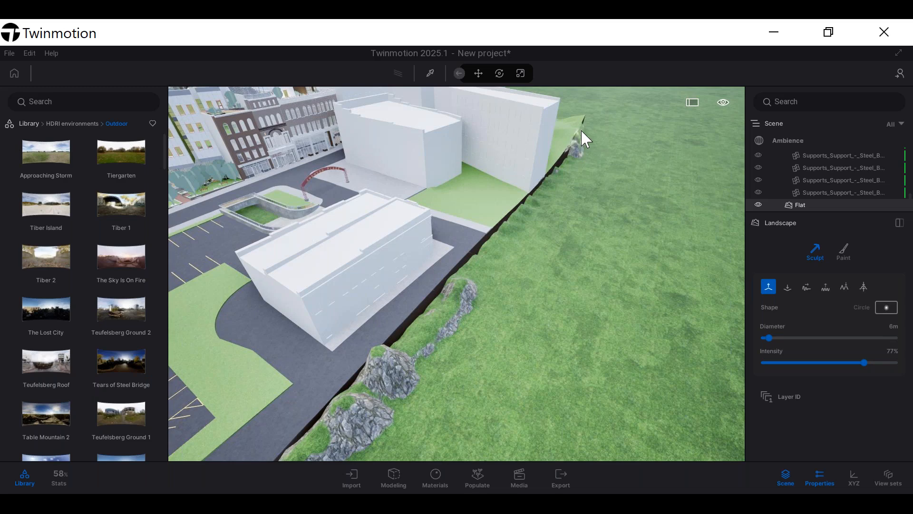
mouse_move(586, 139)
left_mouse_down()
mouse_move(589, 123)
mouse_move(570, 160)
mouse_move(568, 145)
left_mouse_up()
mouse_move(536, 206)
left_mouse_down()
mouse_move(403, 376)
mouse_move(419, 343)
mouse_move(545, 188)
mouse_move(501, 244)
mouse_move(378, 344)
mouse_move(438, 304)
mouse_move(327, 423)
mouse_move(351, 418)
left_mouse_up()
Build up the terrain in the gaps between the outer corner mound and the rocky peaks to cover the exposed base
scroll(350, 419, "up", 5)
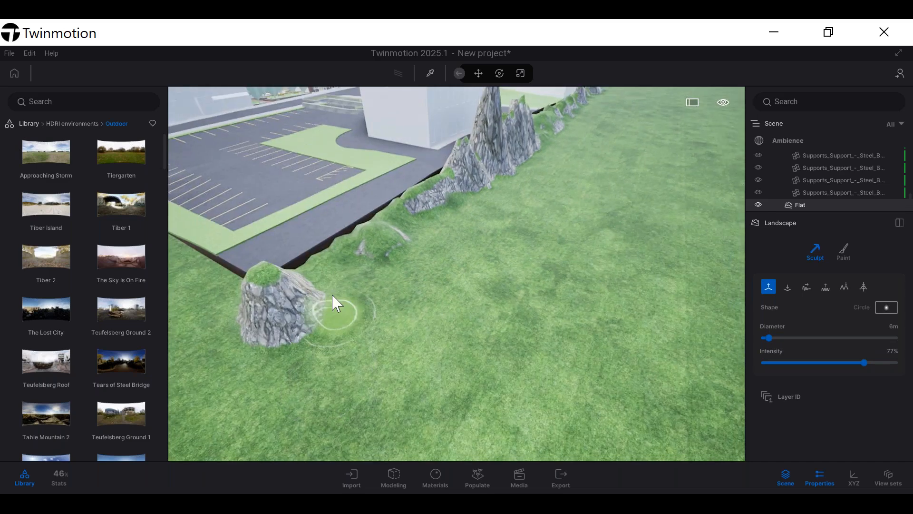
mouse_move(333, 277)
left_mouse_down()
mouse_move(321, 269)
mouse_move(354, 253)
mouse_move(360, 228)
left_mouse_up()
middle_click_drag(356, 255, 359, 268)
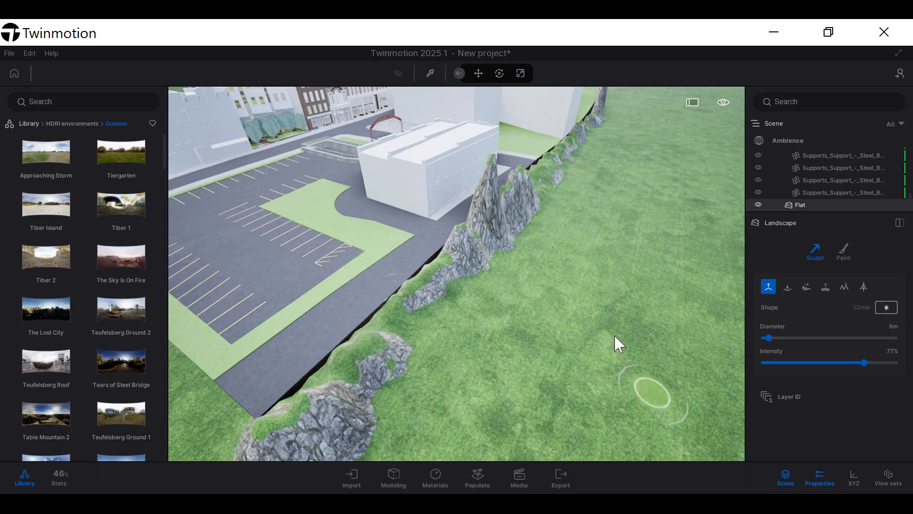
mouse_move(305, 364)
left_mouse_down()
mouse_move(296, 372)
mouse_move(306, 377)
mouse_move(350, 336)
left_mouse_up()
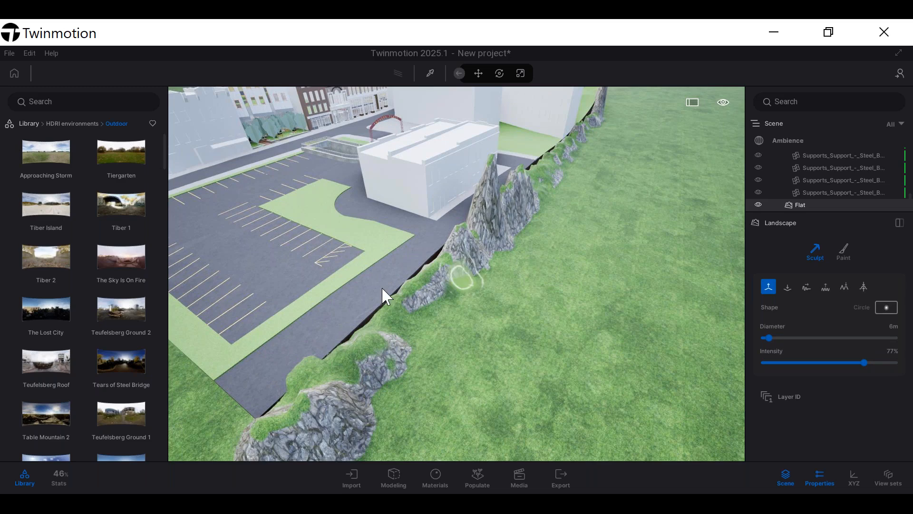
mouse_move(421, 278)
left_mouse_down()
mouse_move(417, 261)
mouse_move(364, 347)
left_mouse_up()
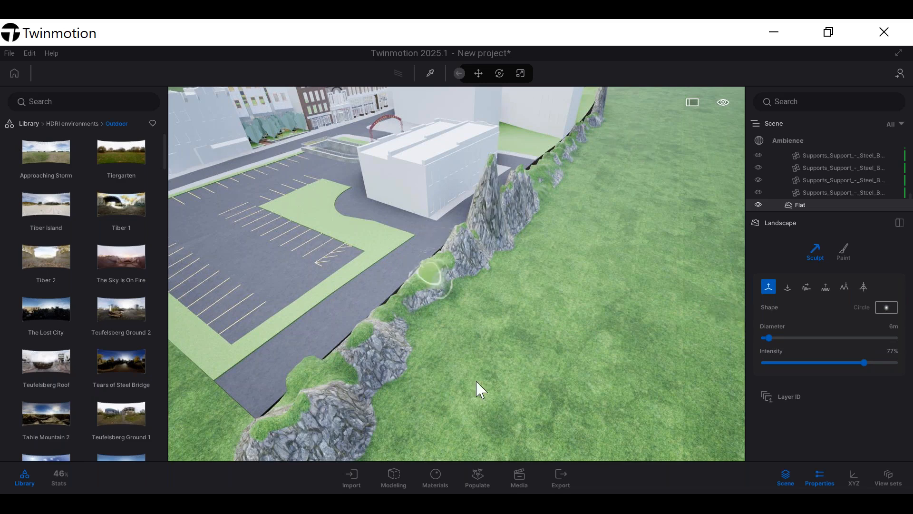
Smooth the jagged raised terrain along the whole outer edge with the smoothing sculpt brush at 77% intensity
left_click(806, 288)
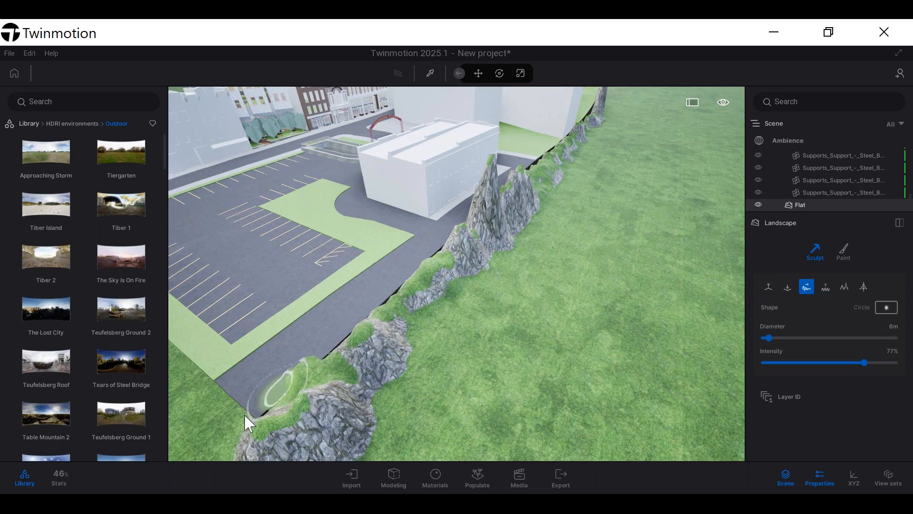
mouse_move(270, 441)
left_mouse_down()
mouse_move(388, 356)
mouse_move(406, 307)
mouse_move(438, 270)
mouse_move(464, 264)
mouse_move(352, 371)
mouse_move(331, 434)
mouse_move(270, 460)
mouse_move(316, 460)
mouse_move(250, 450)
mouse_move(258, 428)
mouse_move(302, 396)
mouse_move(281, 433)
mouse_move(384, 399)
mouse_move(386, 350)
mouse_move(358, 347)
mouse_move(413, 281)
mouse_move(486, 230)
mouse_move(457, 271)
mouse_move(477, 205)
mouse_move(489, 194)
mouse_move(451, 257)
mouse_move(529, 183)
mouse_move(511, 199)
left_mouse_up()
mouse_move(492, 247)
left_mouse_down()
mouse_move(475, 245)
mouse_move(525, 177)
left_mouse_up()
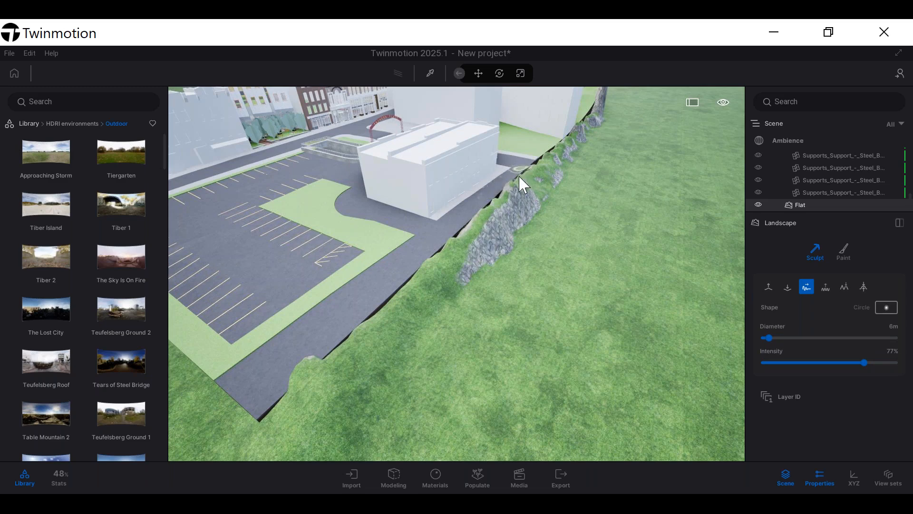
mouse_move(504, 206)
left_mouse_down()
mouse_move(486, 230)
mouse_move(506, 241)
mouse_move(498, 252)
mouse_move(523, 207)
left_mouse_up()
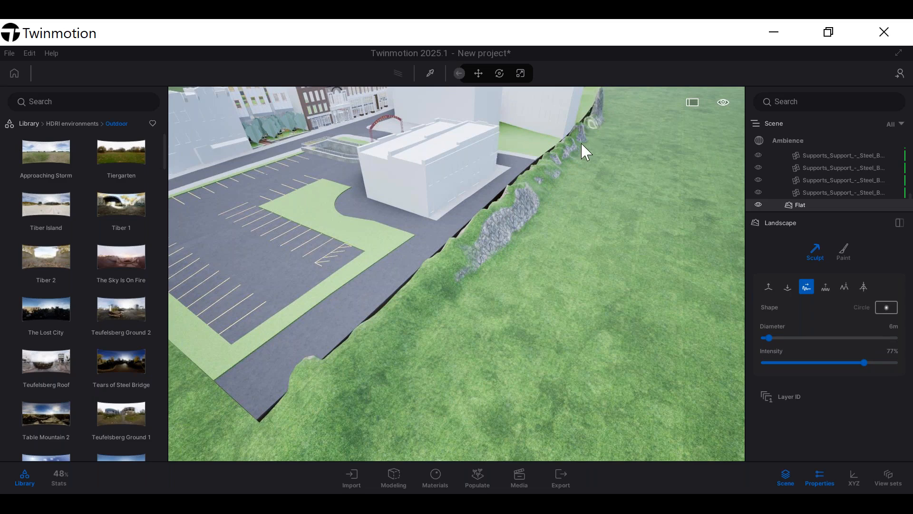
left_click_drag(590, 128, 553, 151)
left_click_drag(581, 132, 584, 120)
mouse_move(553, 174)
left_mouse_down()
mouse_move(557, 167)
mouse_move(485, 208)
mouse_move(545, 184)
mouse_move(536, 215)
mouse_move(480, 254)
mouse_move(526, 206)
mouse_move(525, 224)
mouse_move(483, 251)
mouse_move(471, 242)
mouse_move(481, 256)
mouse_move(523, 206)
left_mouse_up()
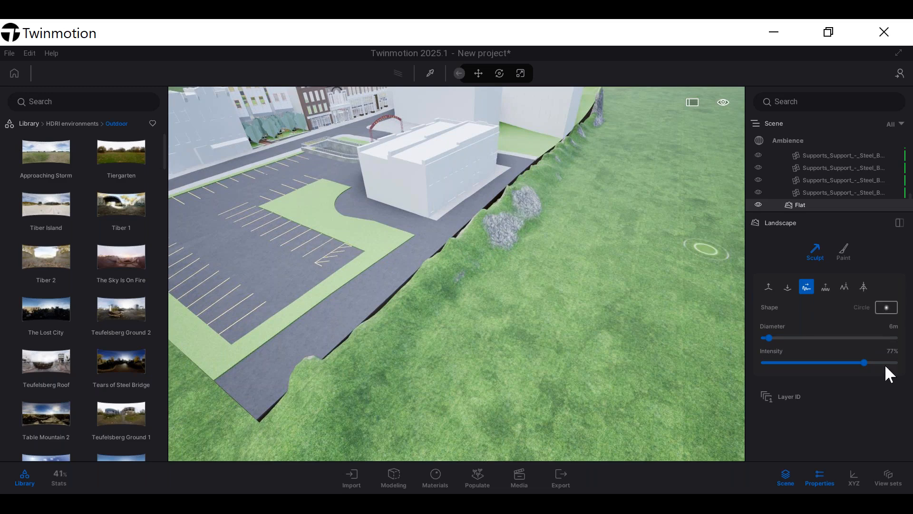
Set the sculpt intensity to 100%, smooth the remaining rocky patch near the white building, and finish sculpting
left_click(900, 363)
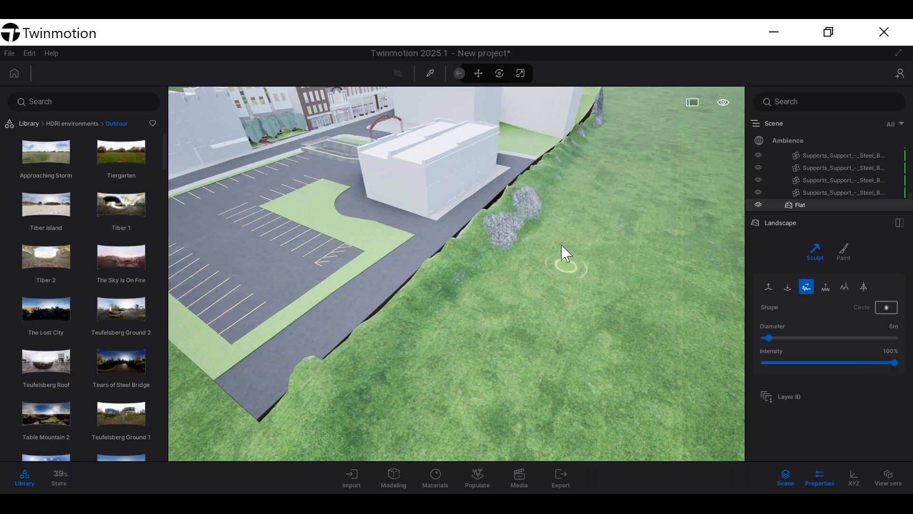
mouse_move(513, 228)
left_mouse_down()
mouse_move(506, 234)
mouse_move(527, 191)
mouse_move(496, 247)
mouse_move(489, 224)
mouse_move(559, 126)
mouse_move(555, 160)
mouse_move(522, 221)
left_mouse_up()
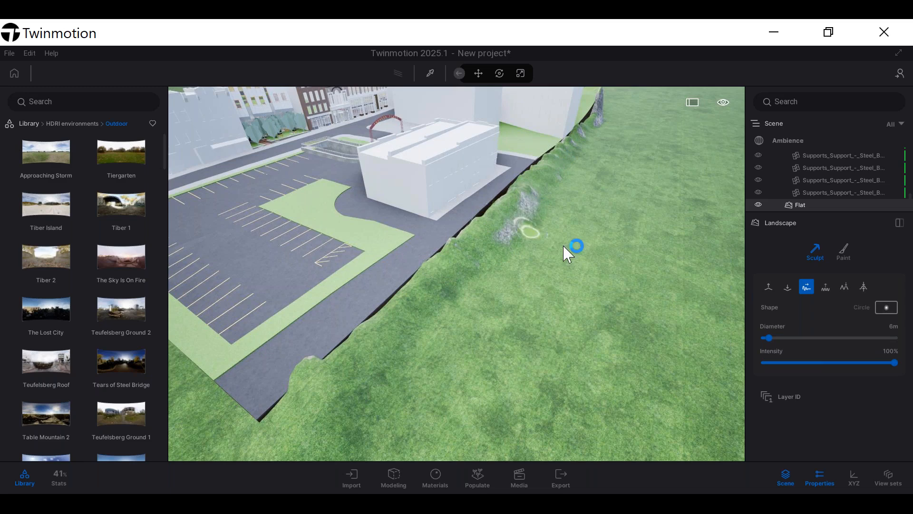
mouse_move(566, 249)
middle_mouse_down()
mouse_move(398, 418)
mouse_move(316, 447)
mouse_move(509, 257)
mouse_move(514, 236)
middle_mouse_up()
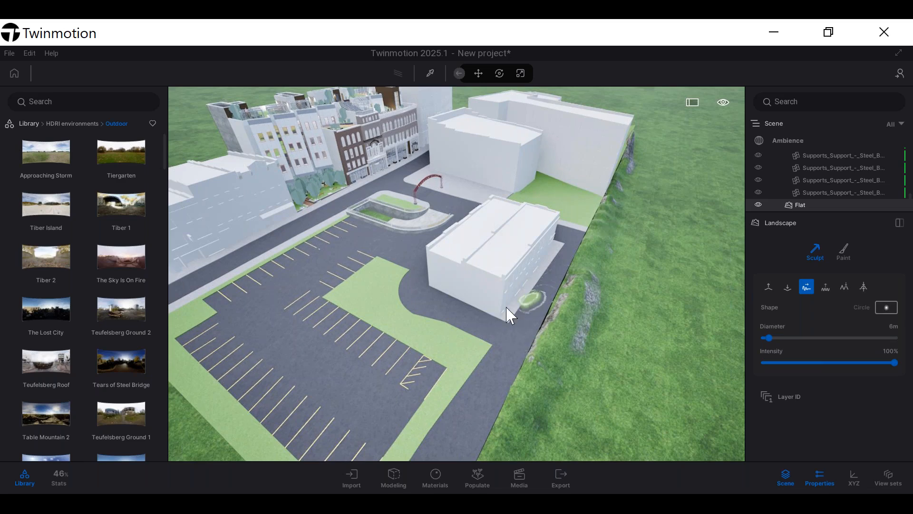
key("Escape")
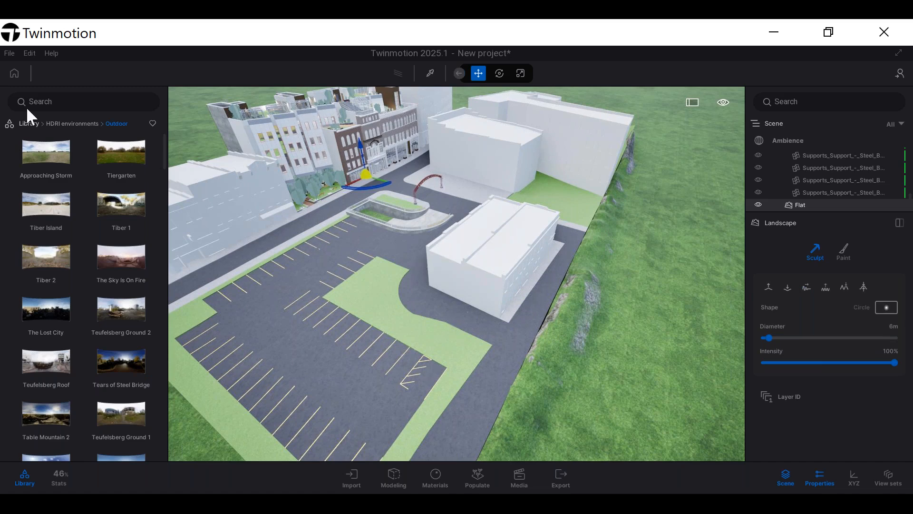
Apply the Grass 1 material from the nature ground materials to the green areas around the parking lot
left_click(27, 123)
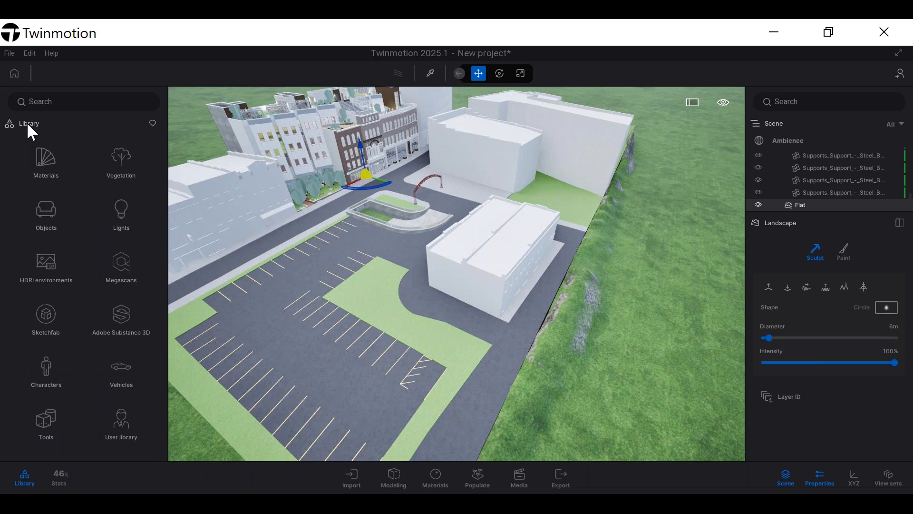
left_click(51, 163)
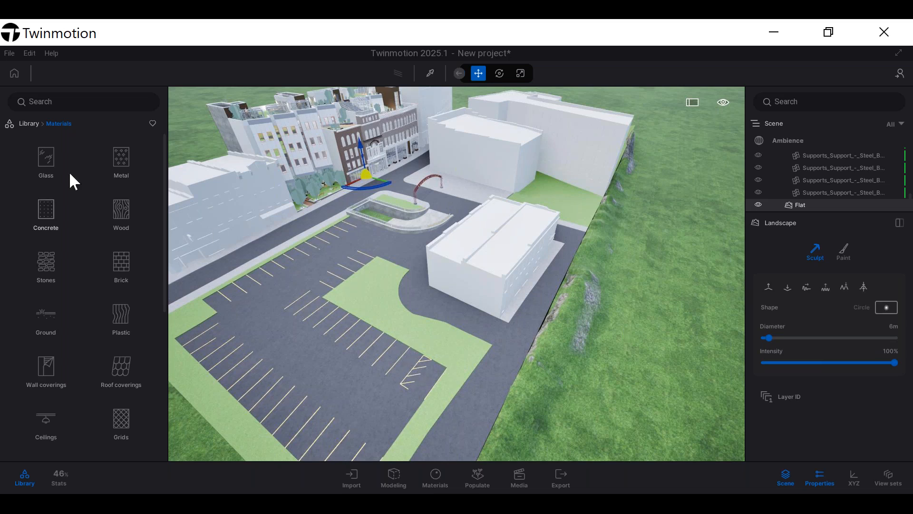
left_click(55, 325)
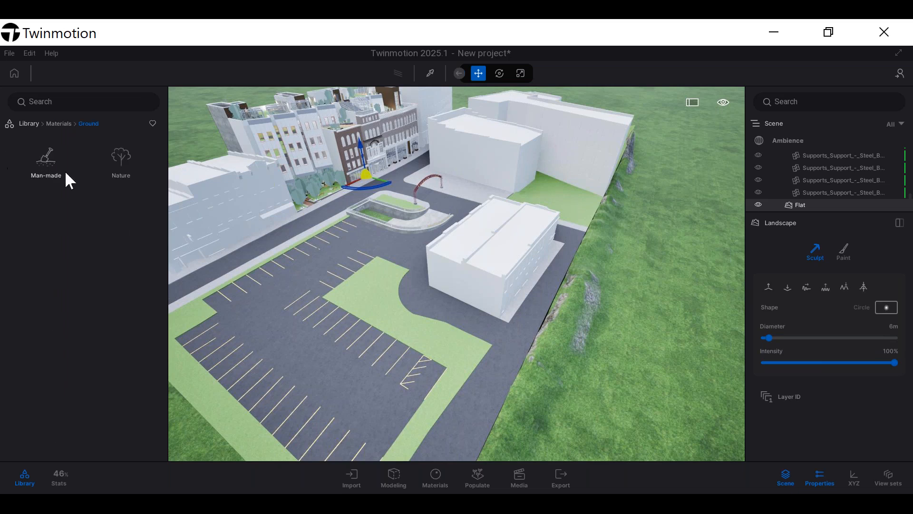
left_click(109, 153)
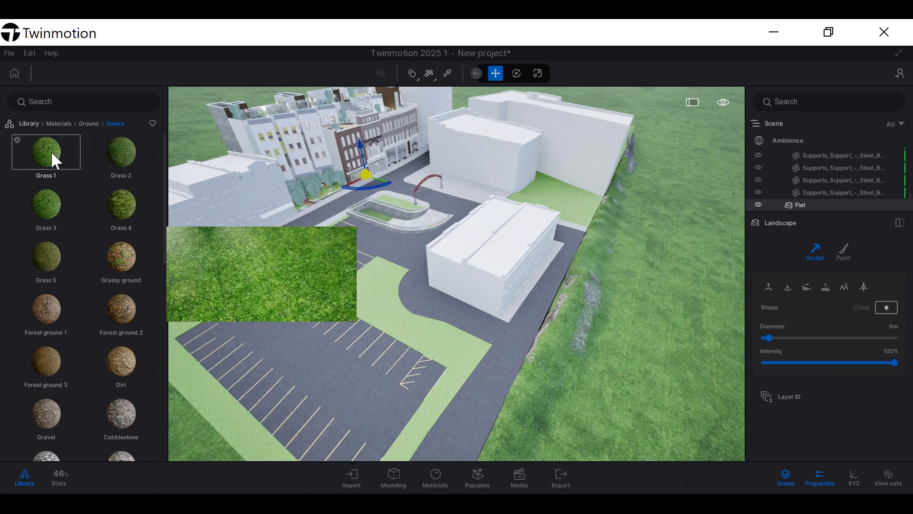
left_click_drag(52, 154, 378, 304)
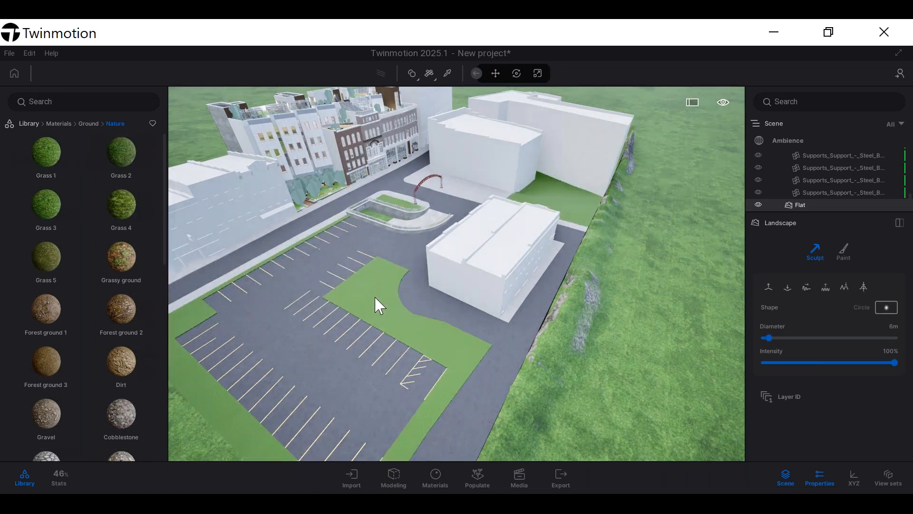
left_click(375, 298)
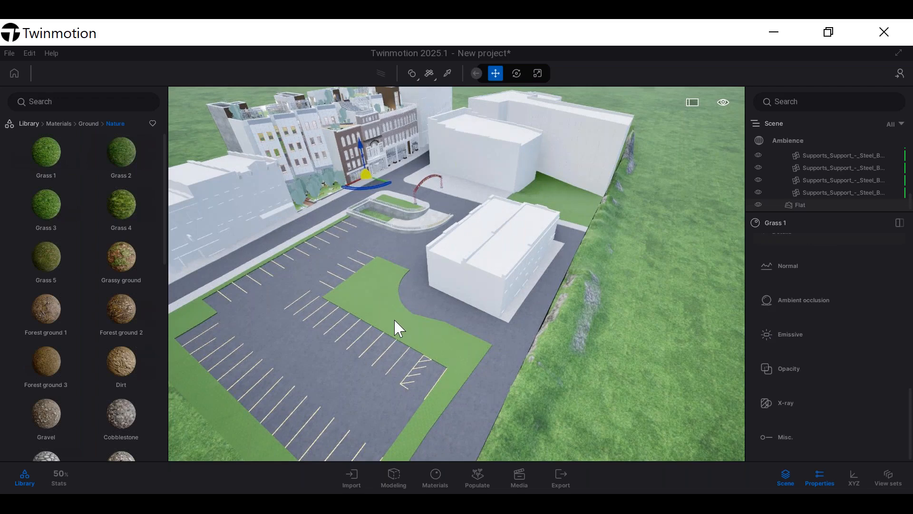
Apply the Asphalt 1 material from the man-made ground materials to the parking lot surface
scroll(395, 321, "up", 3)
scroll(380, 328, "up", 3)
scroll(372, 310, "down", 3)
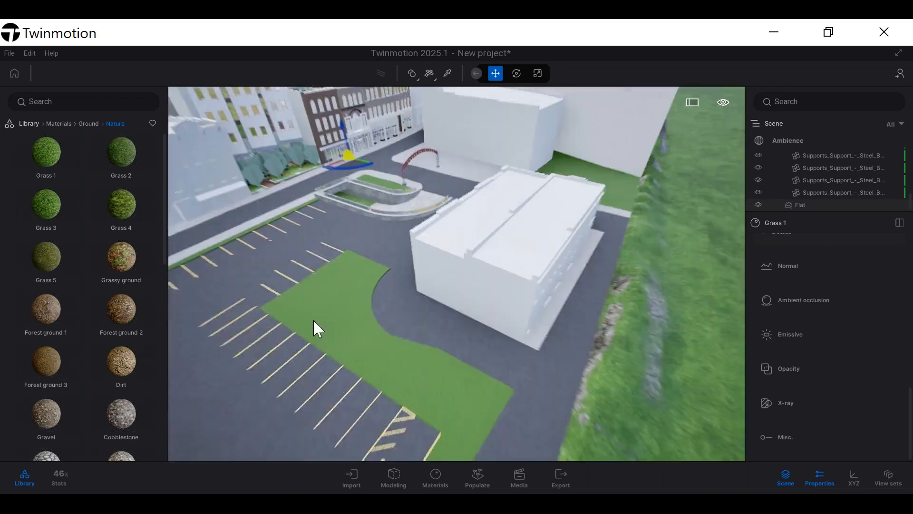
middle_click_drag(406, 381, 428, 366)
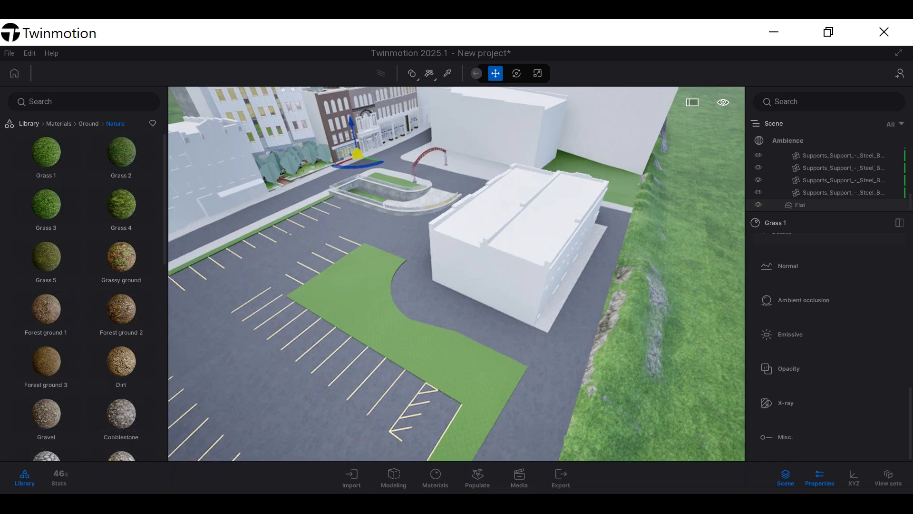
right_click_drag(465, 373, 428, 302)
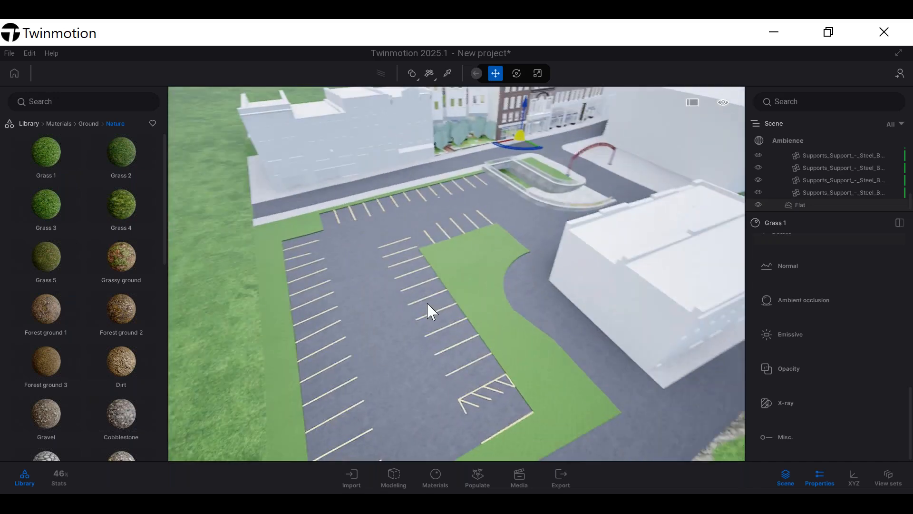
left_click(89, 125)
left_click(53, 179)
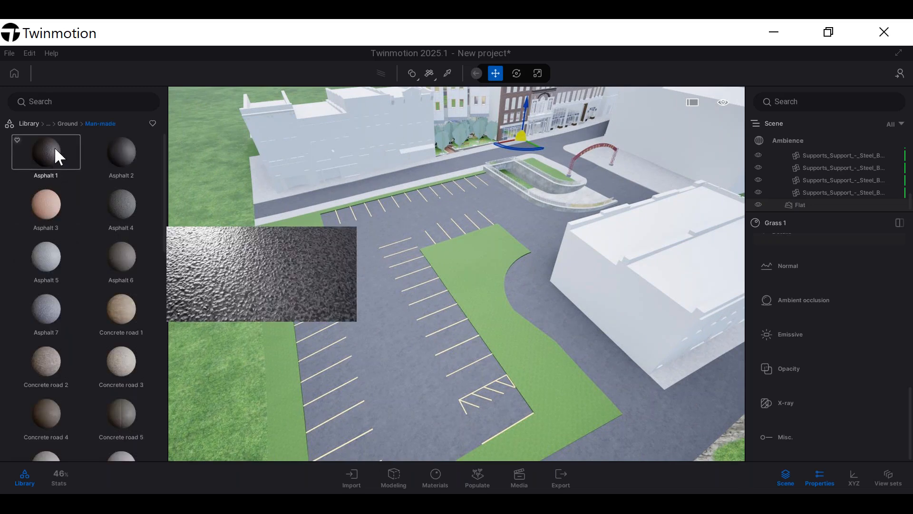
left_click_drag(48, 149, 384, 319)
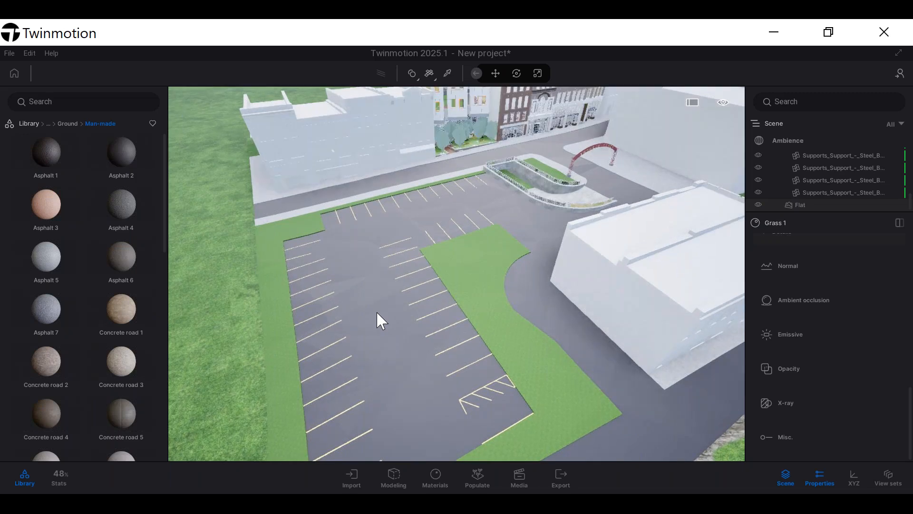
left_click(376, 264)
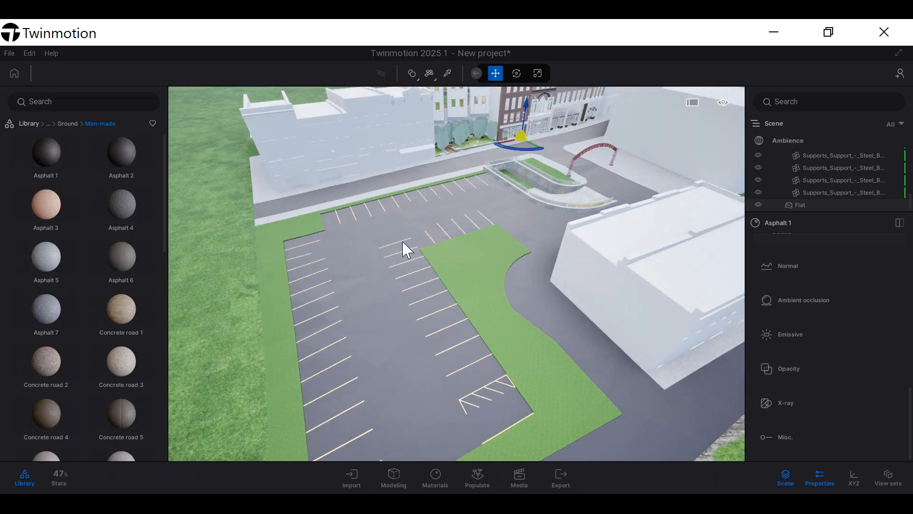
Examine the sidewalk around the walled ramp beside the parking lot and browse the man-made ground materials for it
scroll(403, 242, "up", 3)
middle_click_drag(414, 233, 523, 413)
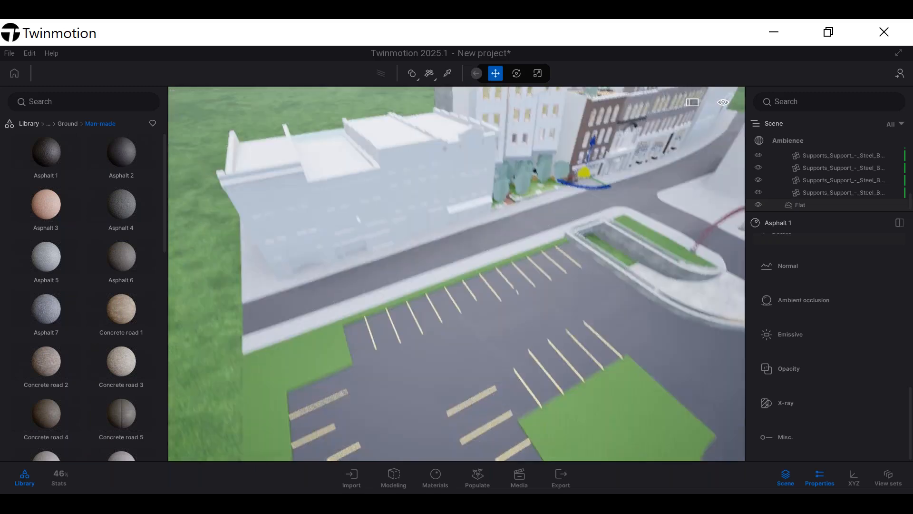
scroll(470, 188, "up", 5)
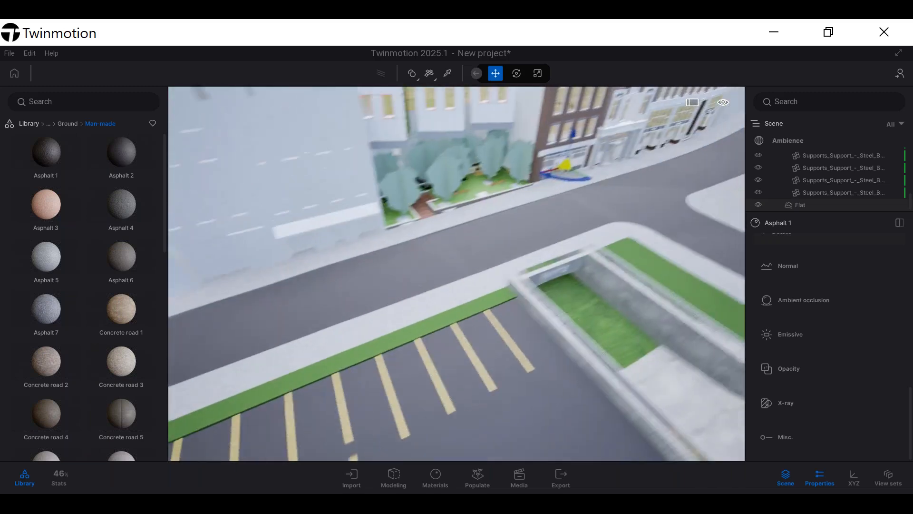
right_click_drag(626, 193, 593, 191)
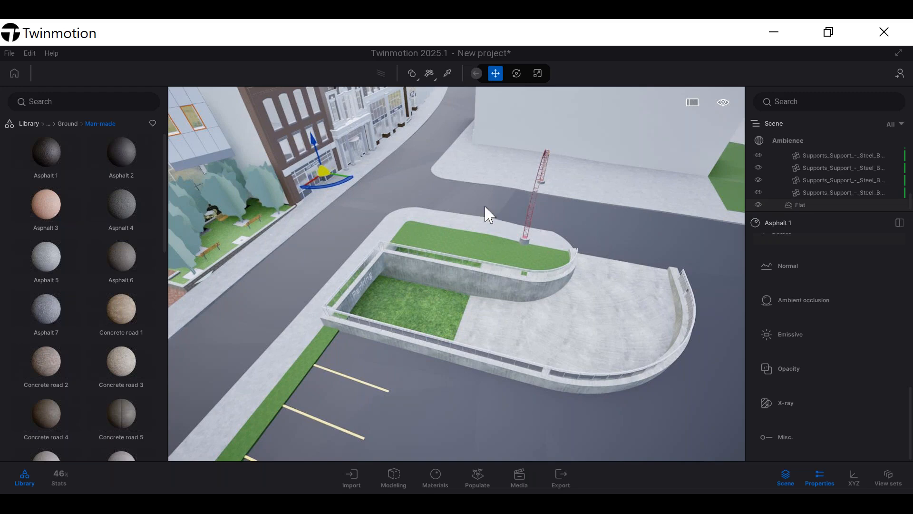
middle_click_drag(525, 240, 559, 216)
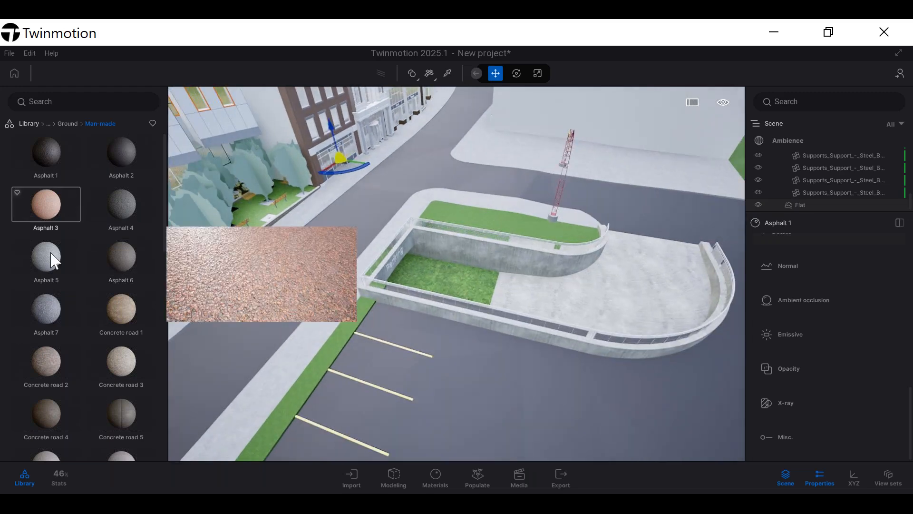
scroll(90, 267, "down", 2)
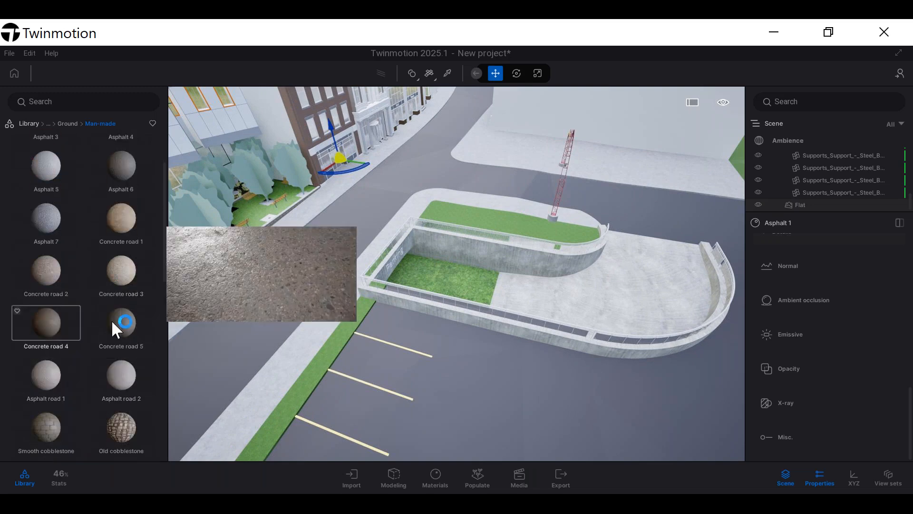
scroll(117, 316, "down", 1)
scroll(76, 245, "down", 7)
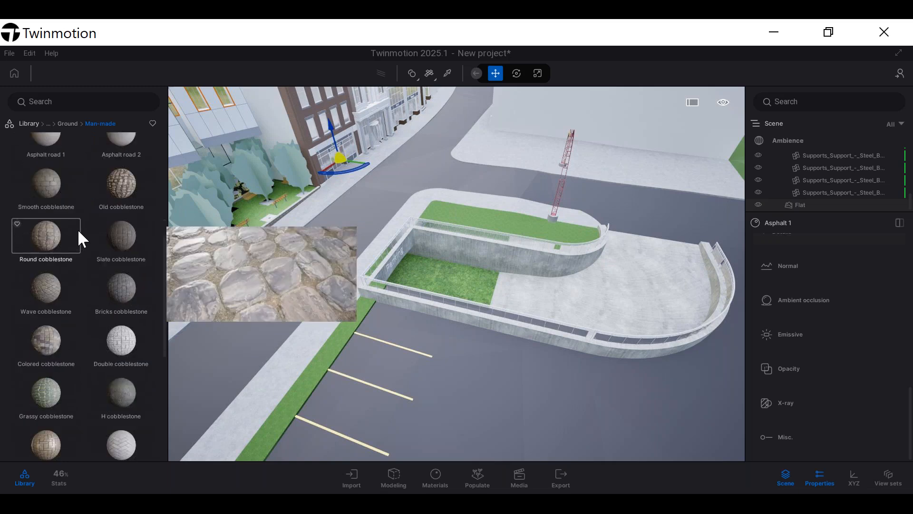
Apply the Fine concrete 01 material from the concrete materials to the sidewalk beside the parking lot
left_click(66, 124)
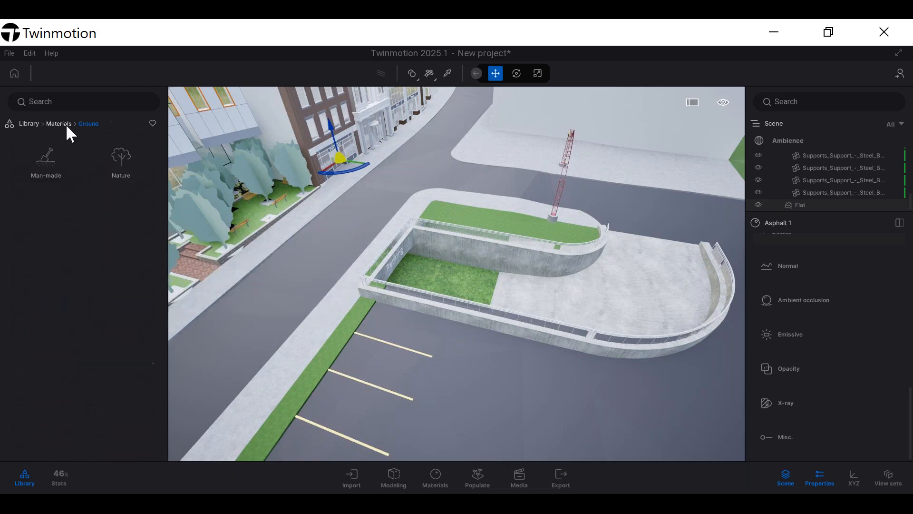
left_click(59, 124)
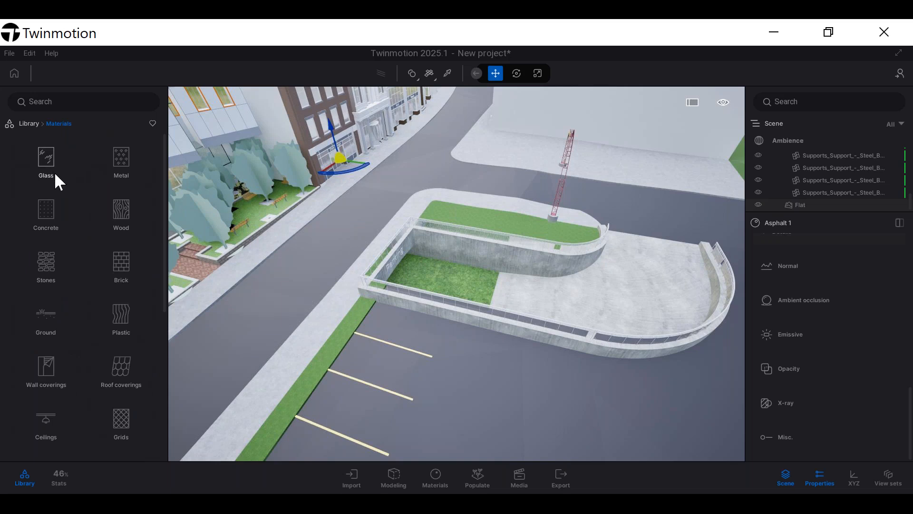
left_click(40, 222)
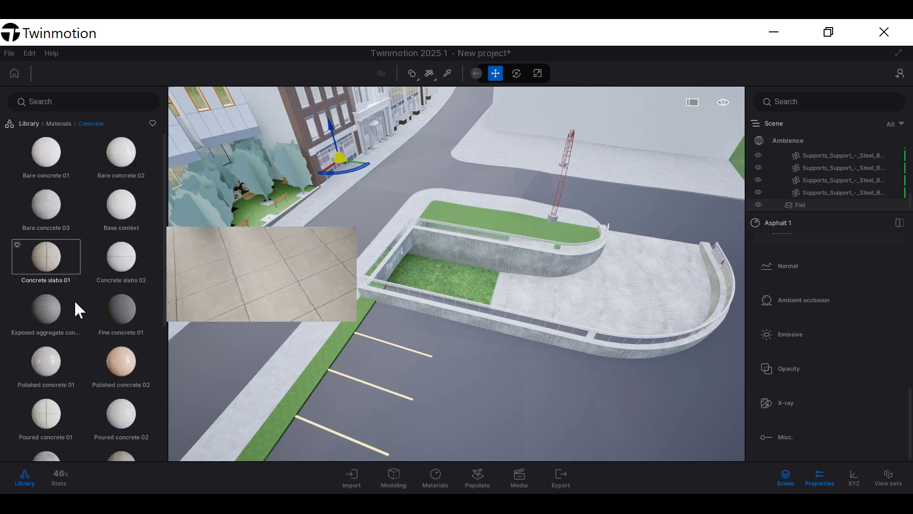
scroll(109, 333, "down", 1)
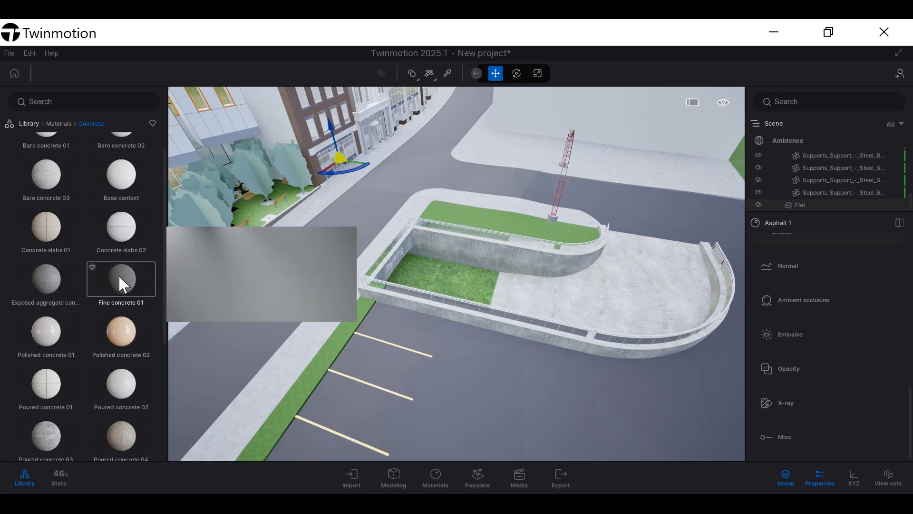
left_click_drag(119, 276, 346, 303)
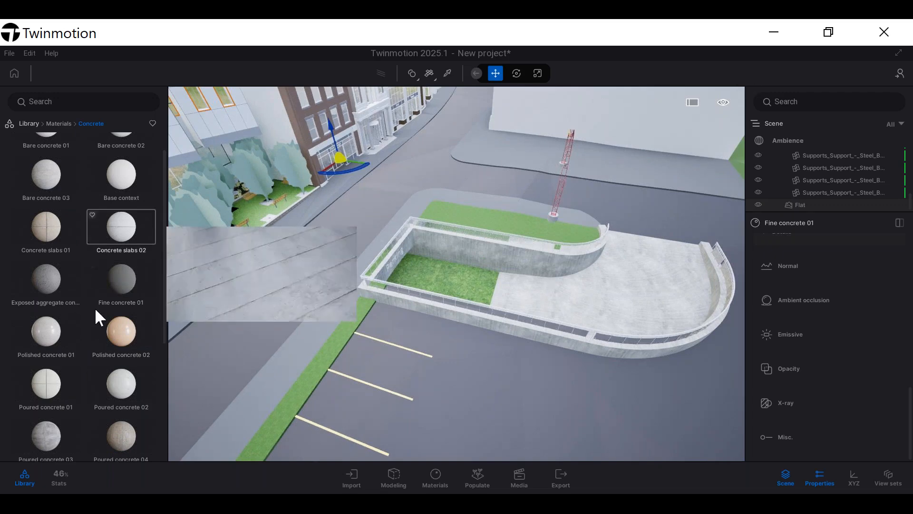
Apply the Poured concrete 02 material to the sidewalks along the street and parking lot
scroll(97, 295, "down", 5)
scroll(101, 269, "up", 2)
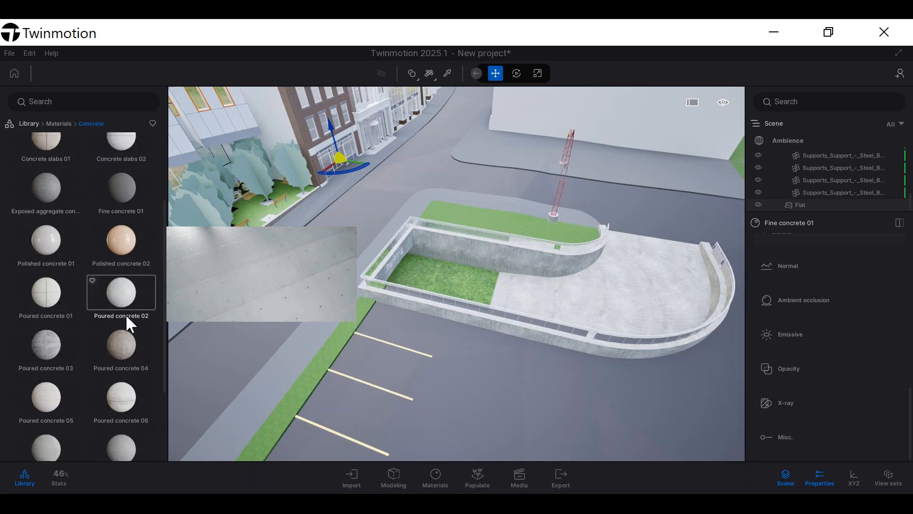
scroll(133, 267, "up", 5)
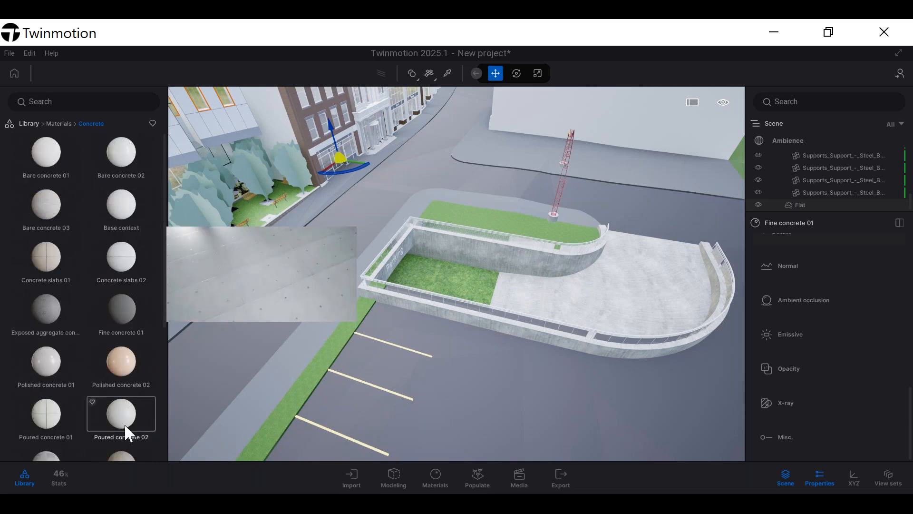
left_click_drag(128, 433, 288, 390)
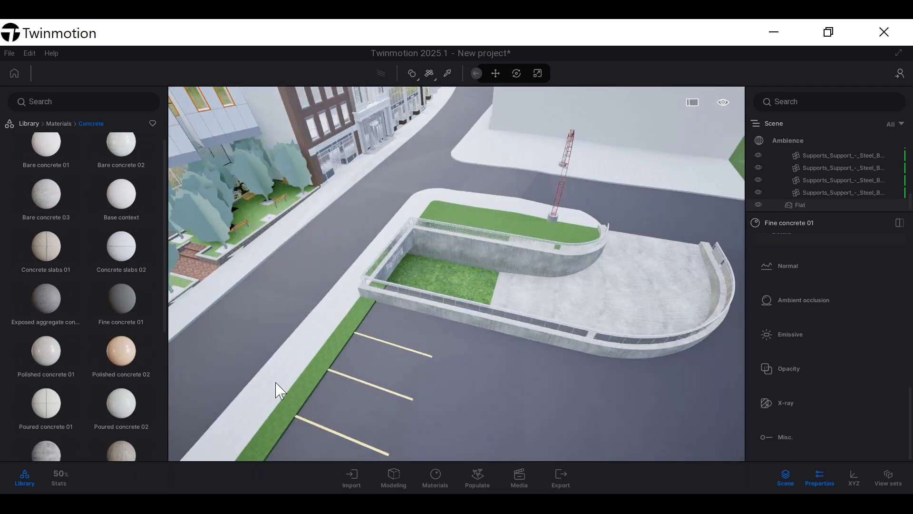
left_click(276, 383)
Apply the Fine concrete 01 material to the plain white surrounding buildings across the street from the brick facade
scroll(501, 237, "down", 3)
right_click_drag(501, 236, 361, 209)
scroll(537, 203, "up", 4)
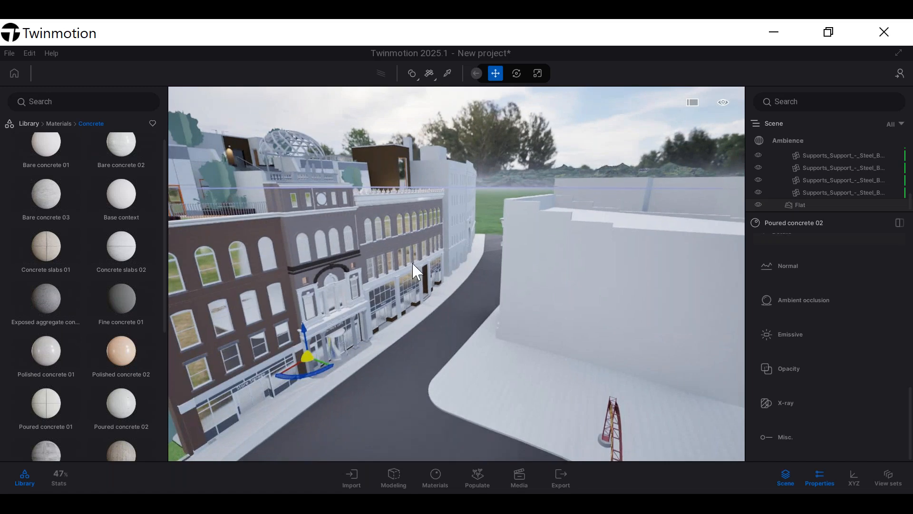
right_click_drag(652, 257, 631, 210)
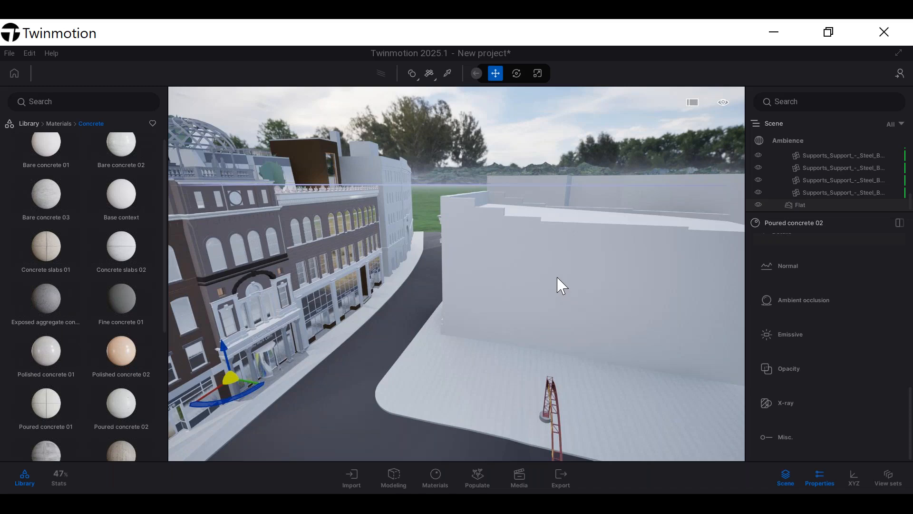
middle_click_drag(536, 231, 477, 307)
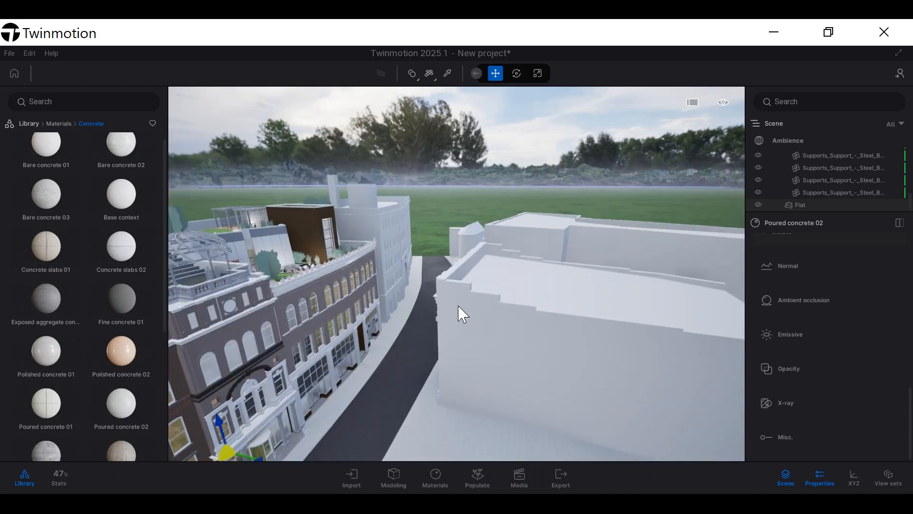
right_click_drag(554, 289, 610, 304)
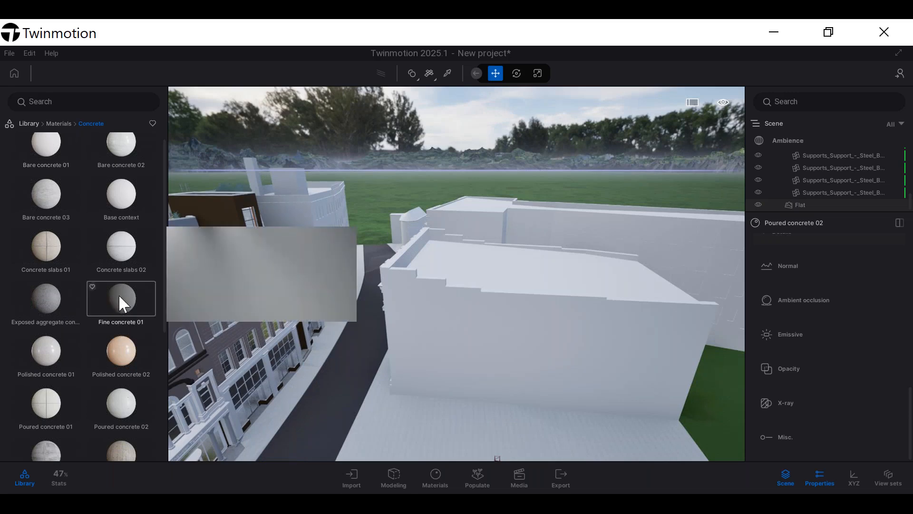
left_click_drag(119, 294, 366, 298)
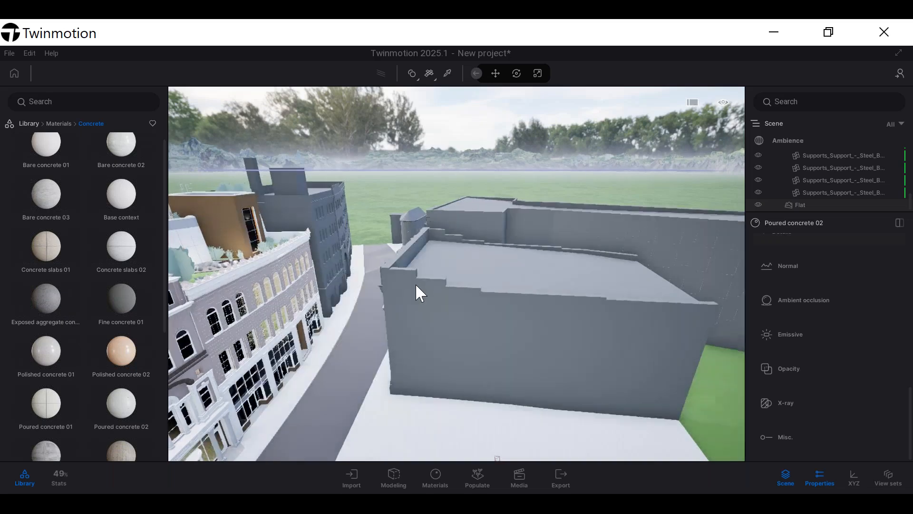
right_click_drag(415, 283, 228, 259)
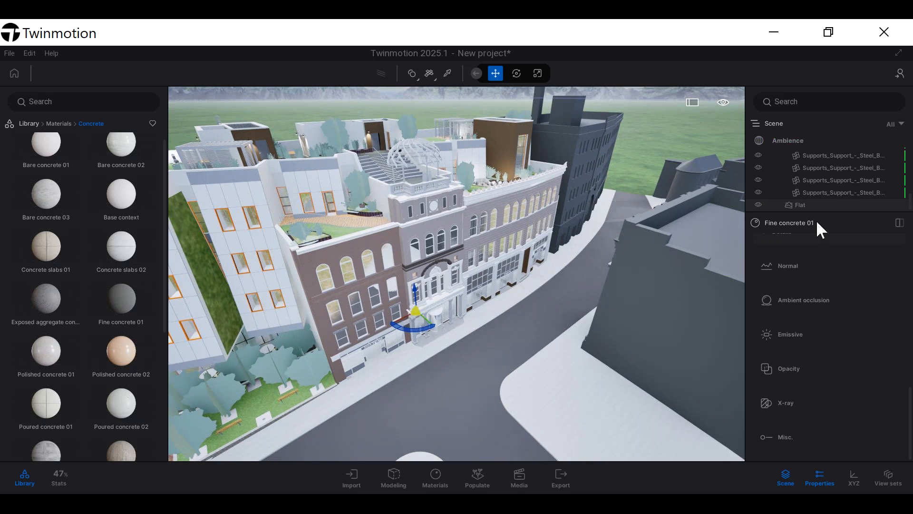
Look through the scene's object list with the properties hidden, and show the properties again
left_click(821, 477)
scroll(847, 178, "up", 5)
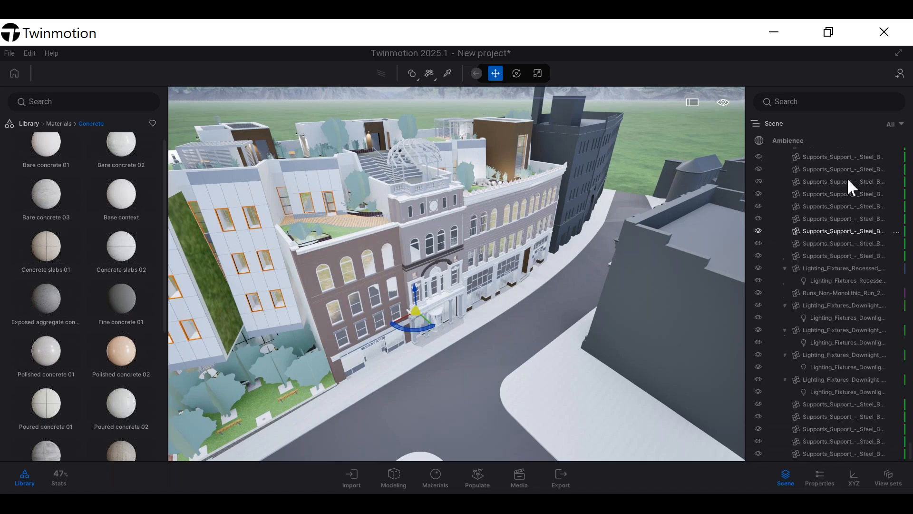
scroll(835, 290, "up", 2)
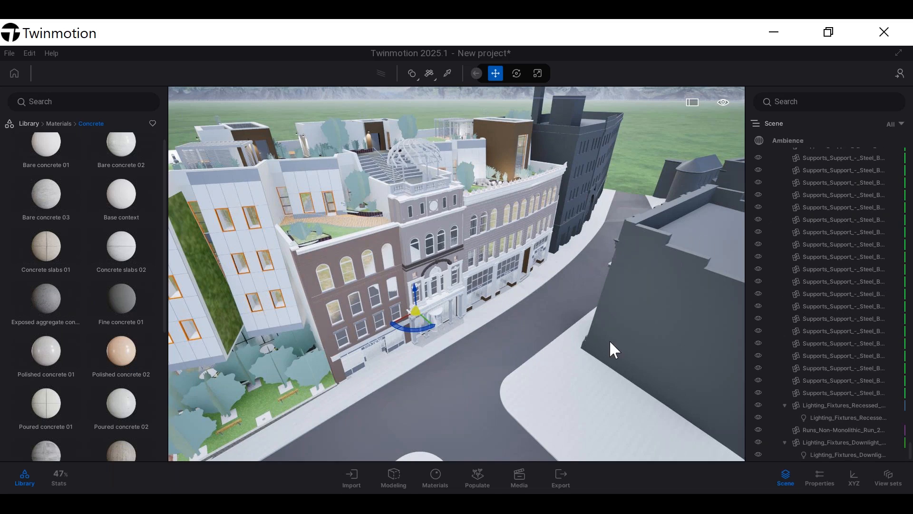
scroll(847, 219, "up", 2)
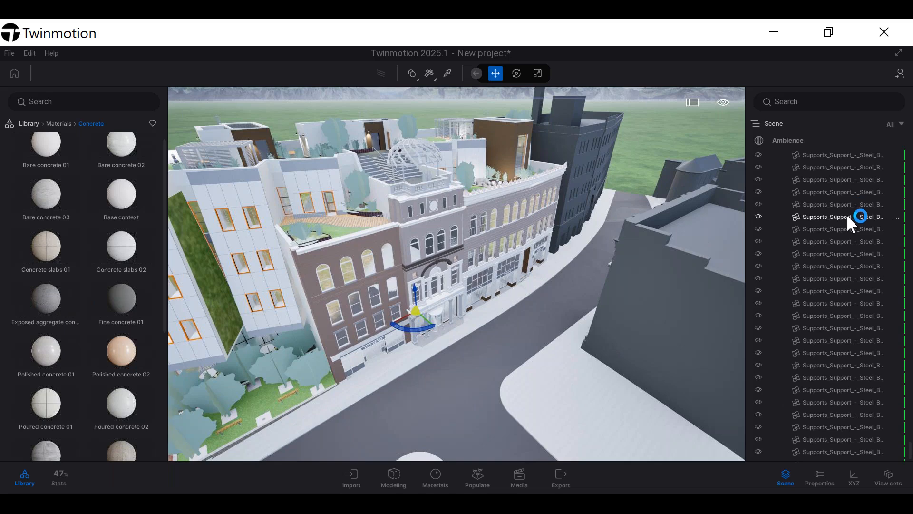
scroll(849, 200, "up", 2)
left_click(418, 80)
right_click_drag(709, 267, 763, 368)
left_click(817, 476)
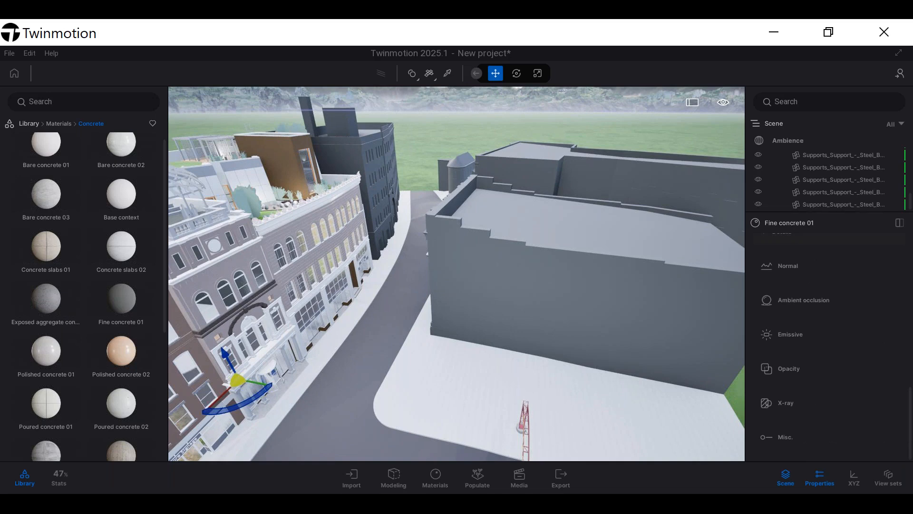
Enlarge the scene's object list and select one of the trees in the garden beneath the white building
left_click_drag(842, 213, 850, 285)
middle_click_drag(322, 220, 304, 294, "shift")
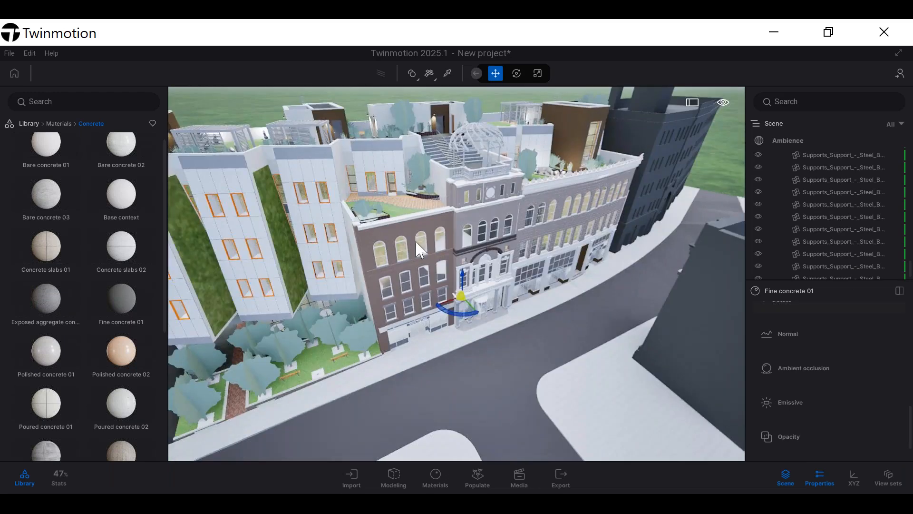
middle_click_drag(416, 242, 435, 190, "shift")
right_click_drag(435, 190, 438, 169)
right_click_drag(417, 255, 466, 269)
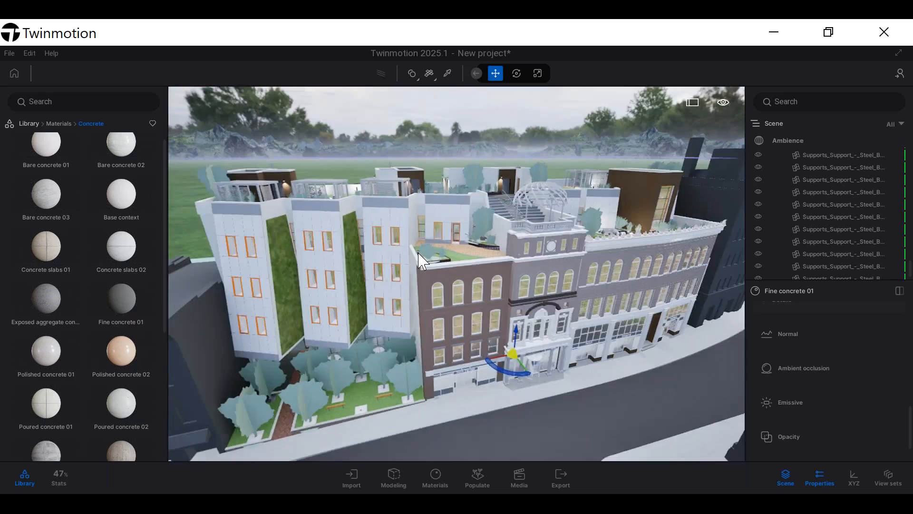
middle_click_drag(422, 258, 466, 238)
middle_click_drag(373, 364, 384, 349)
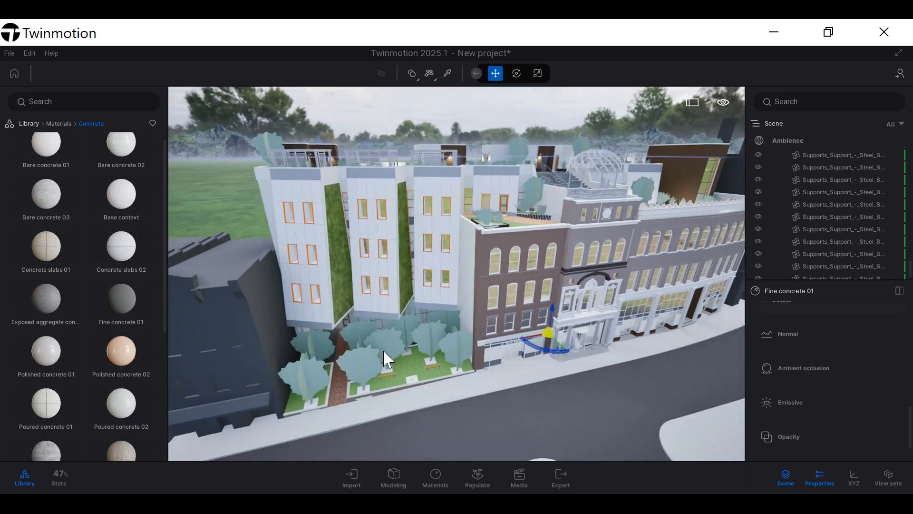
scroll(383, 350, "up", 5)
scroll(433, 372, "down", 4)
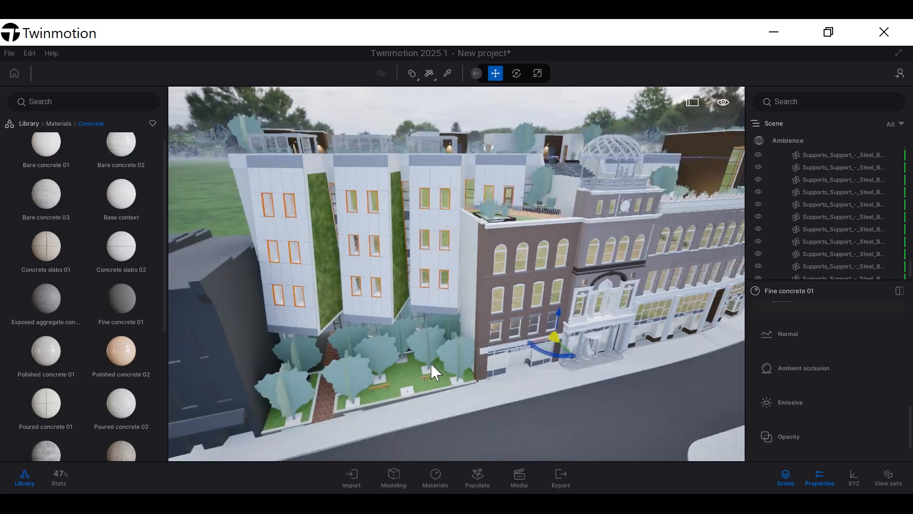
middle_click_drag(419, 340, 445, 324)
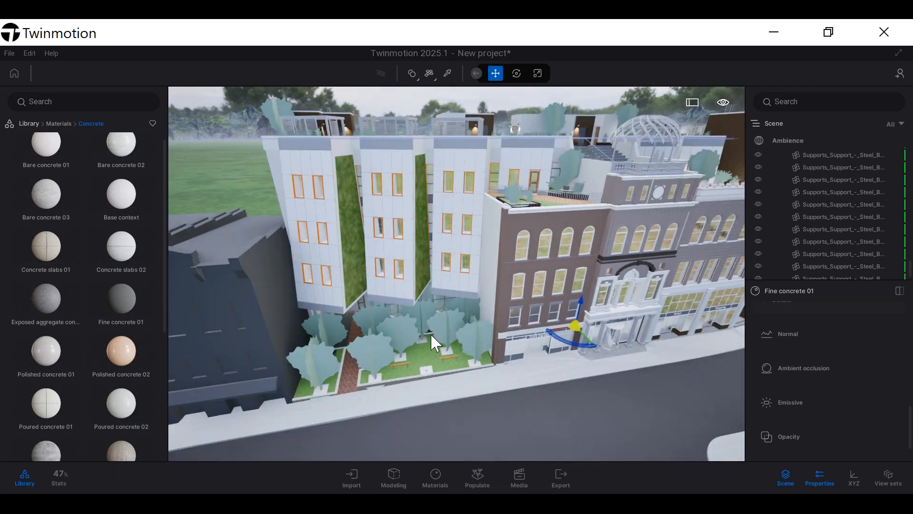
left_click(377, 348)
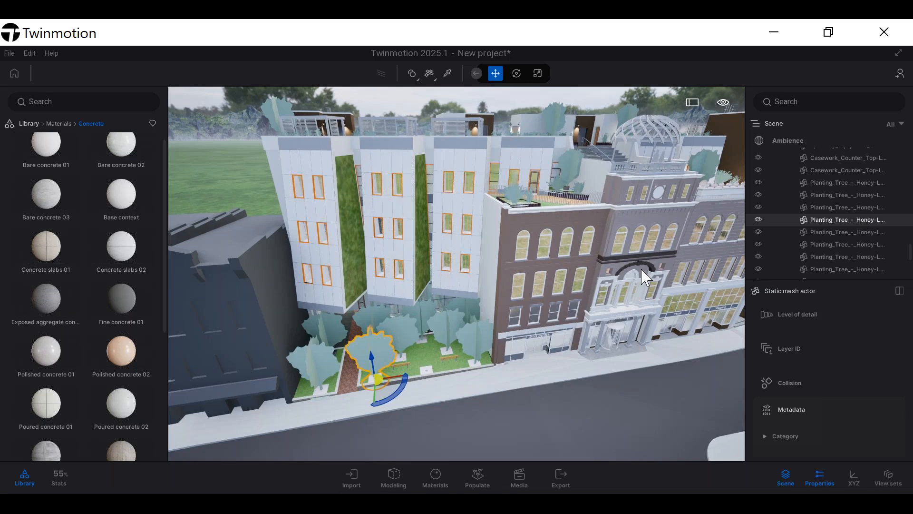
Select the whole run of Planting_Tree_-_Honey-L... objects in the scene so every garden tree is included
scroll(846, 218, "up", 2)
scroll(841, 220, "up", 1)
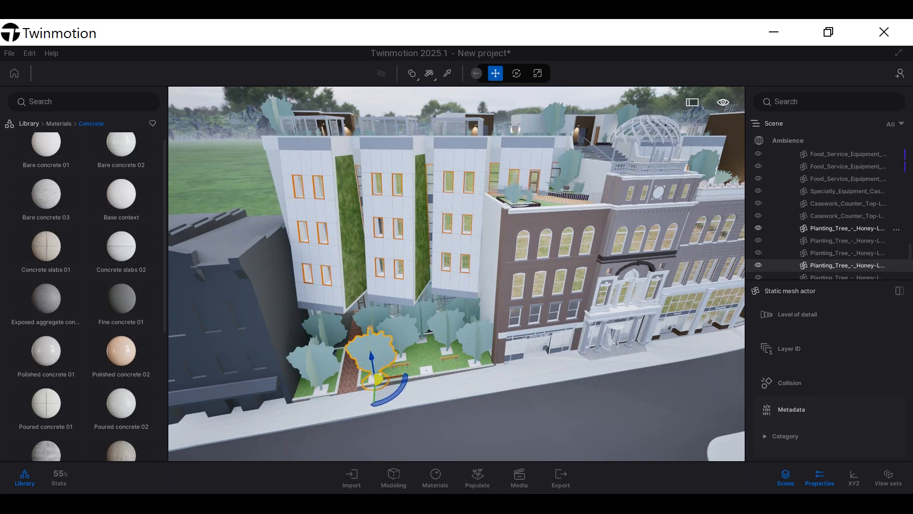
left_click(849, 230)
scroll(875, 216, "down", 2)
scroll(875, 220, "down", 1)
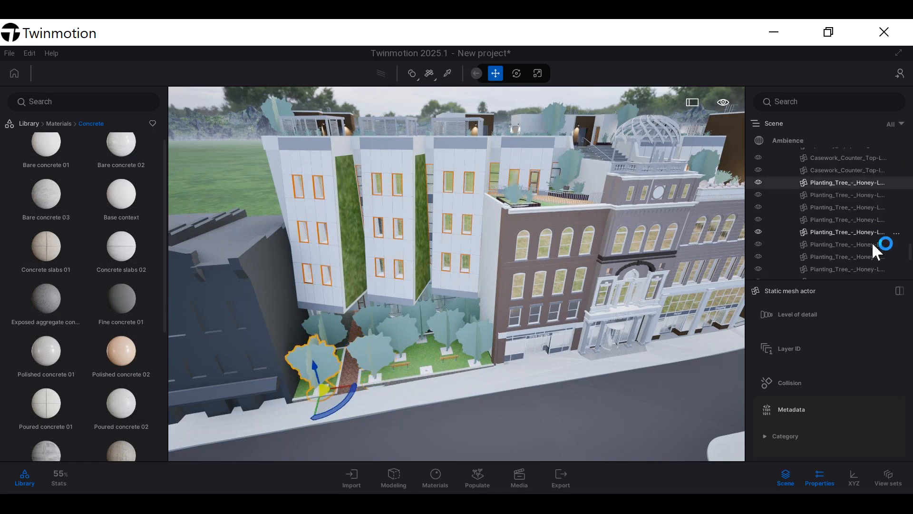
scroll(873, 267, "down", 3)
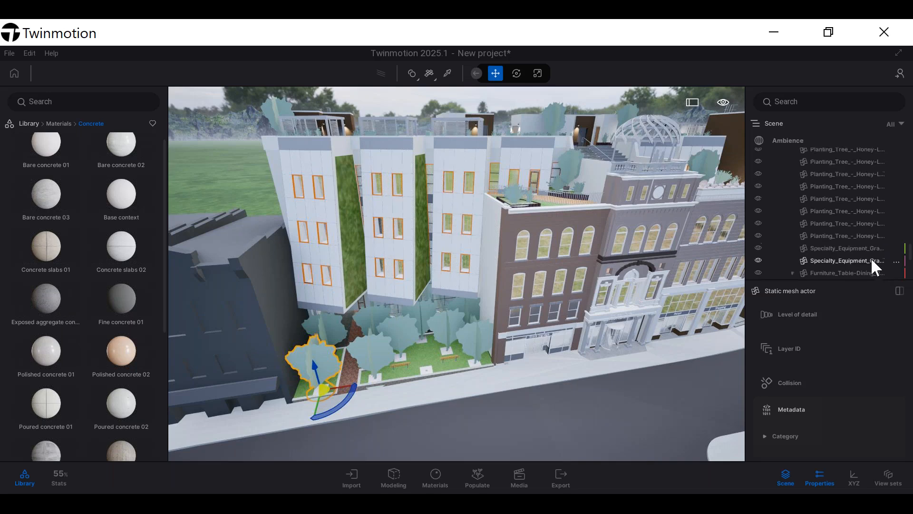
scroll(871, 252, "down", 1)
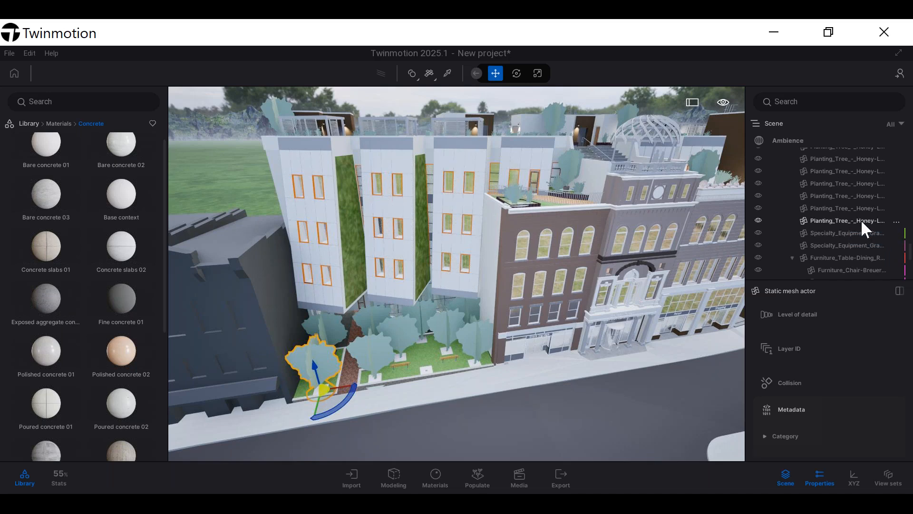
left_click(861, 220, "shift")
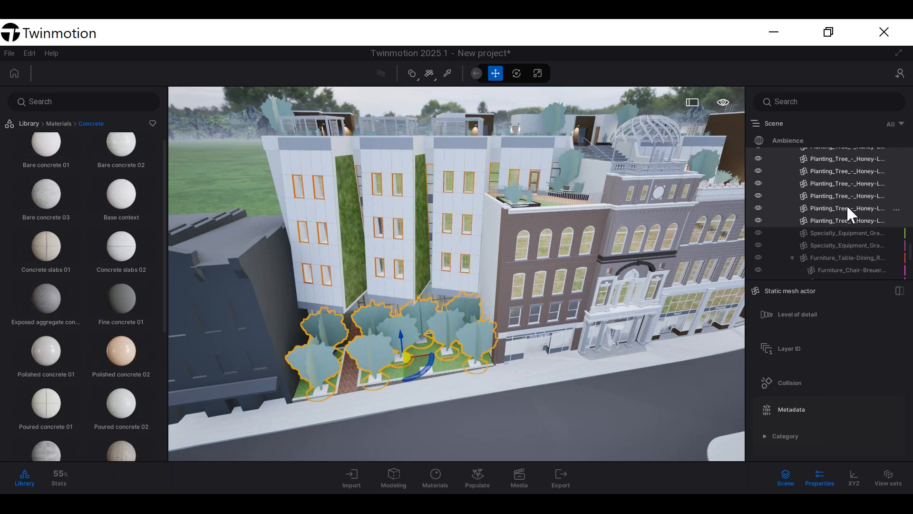
Open Replace object for the selected garden trees and go through the library's Vegetation > Trees collection for a replacement
right_click(850, 214)
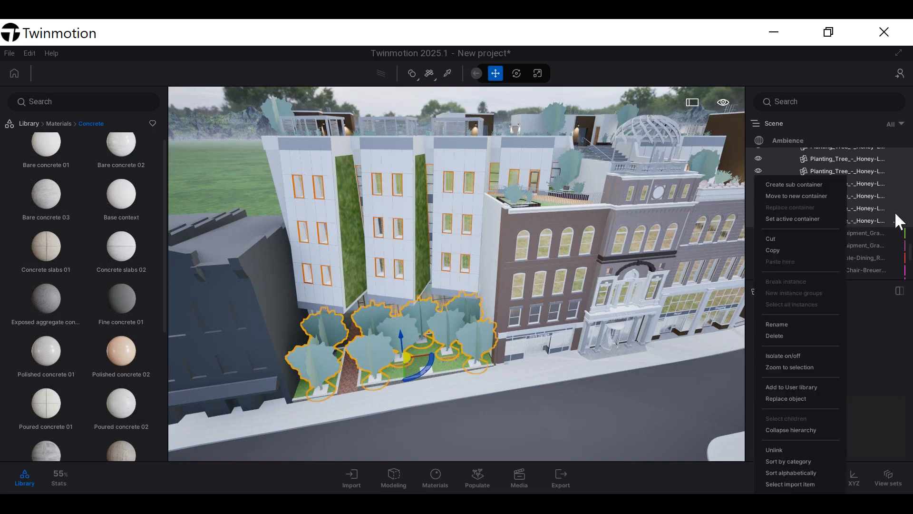
left_click(792, 399)
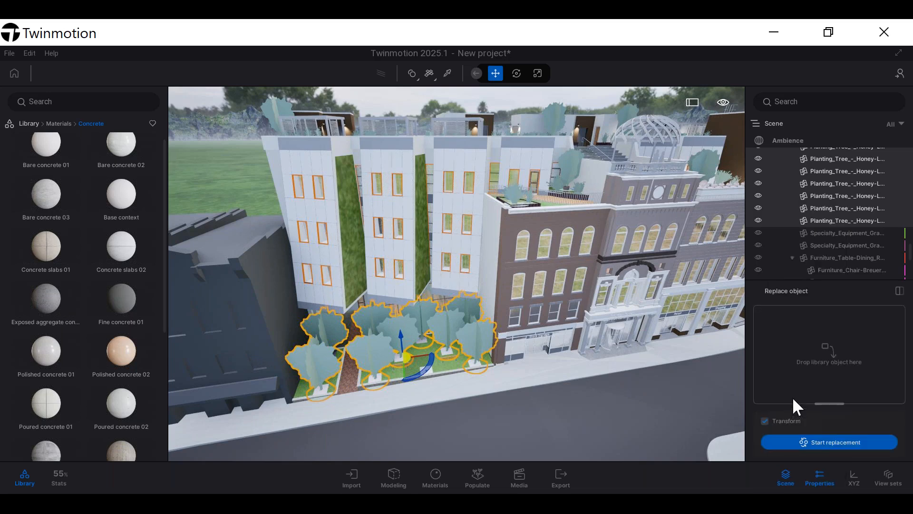
left_click(21, 124)
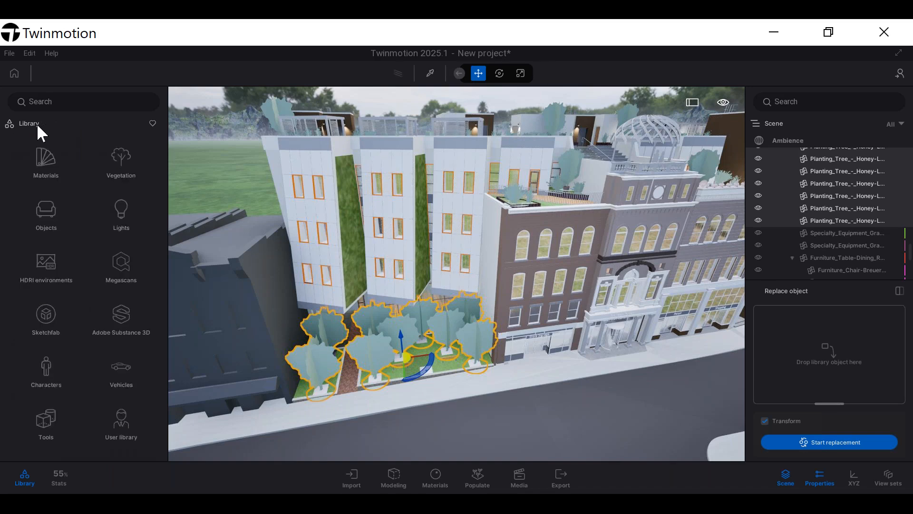
left_click(122, 172)
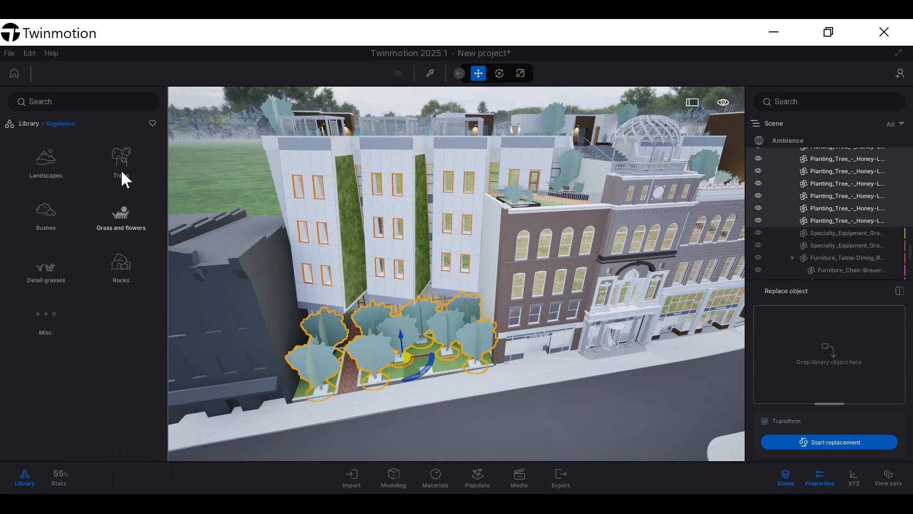
left_click(124, 153)
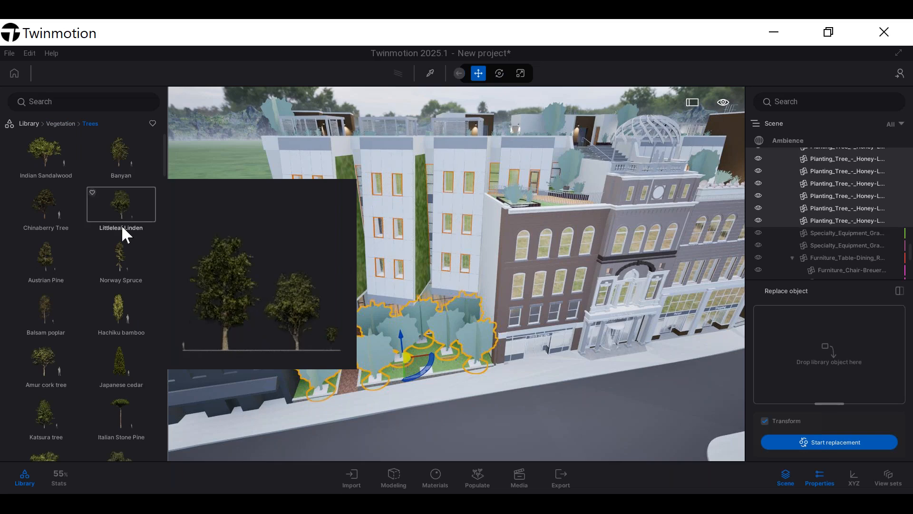
scroll(78, 354, "down", 5)
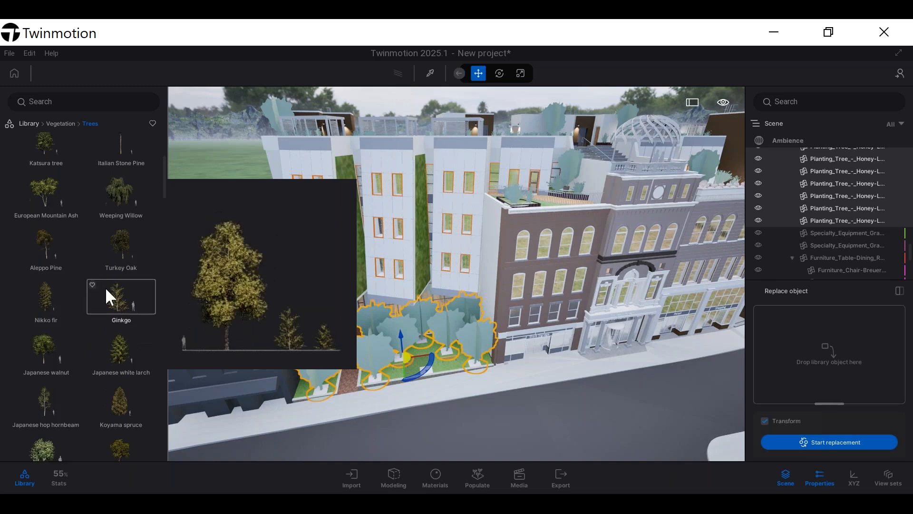
scroll(105, 287, "down", 2)
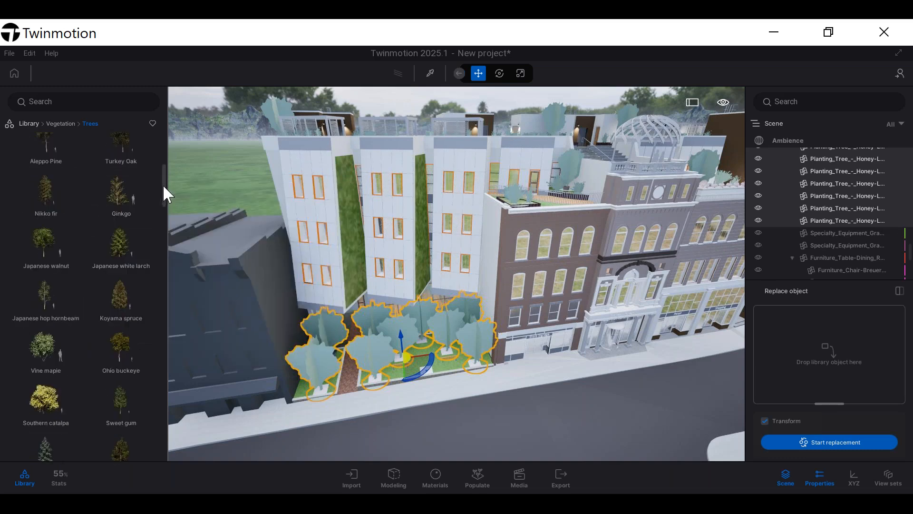
left_click_drag(164, 187, 159, 353)
mouse_move(129, 284)
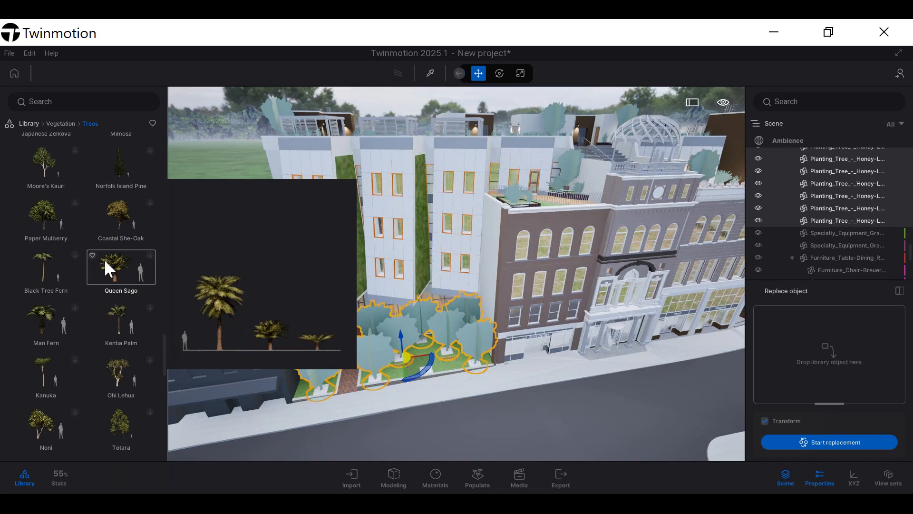
Try to replace the selected garden trees with the Queen Sago and then with the Black Tree Fern
left_click_drag(106, 261, 832, 343)
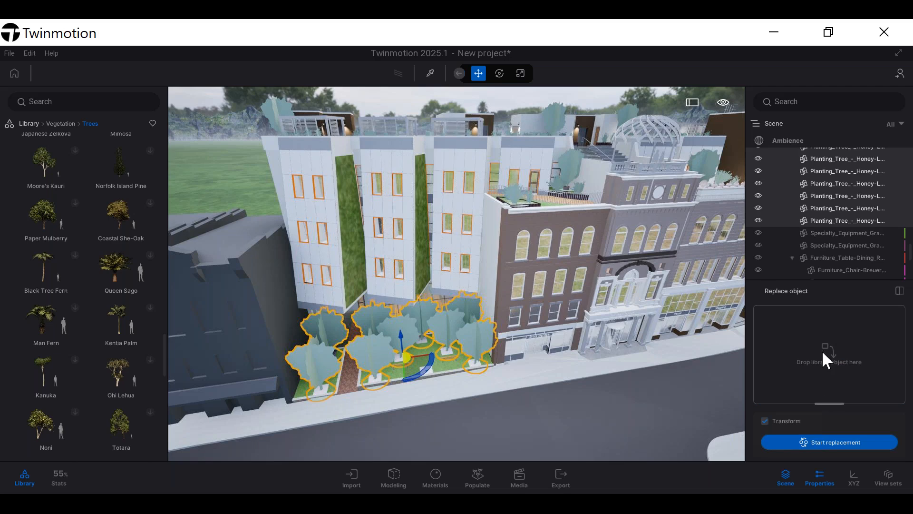
mouse_move(124, 285)
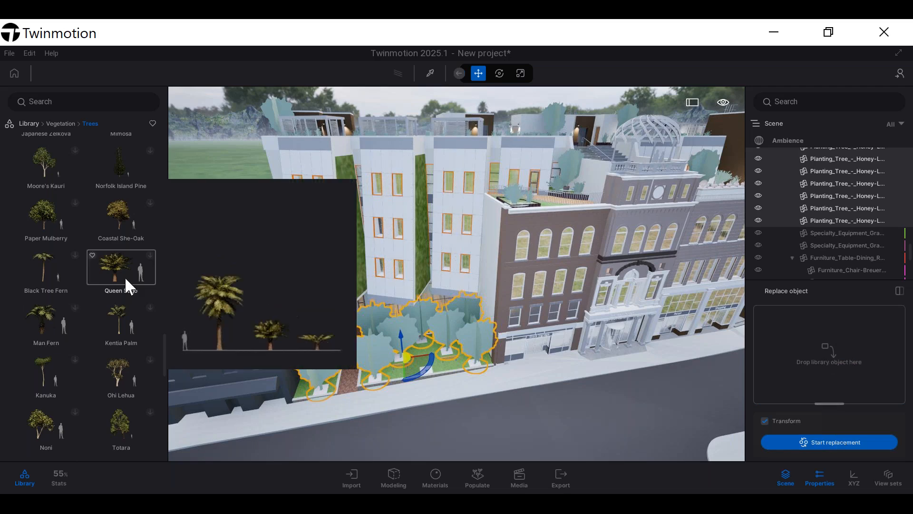
left_click_drag(117, 280, 846, 349)
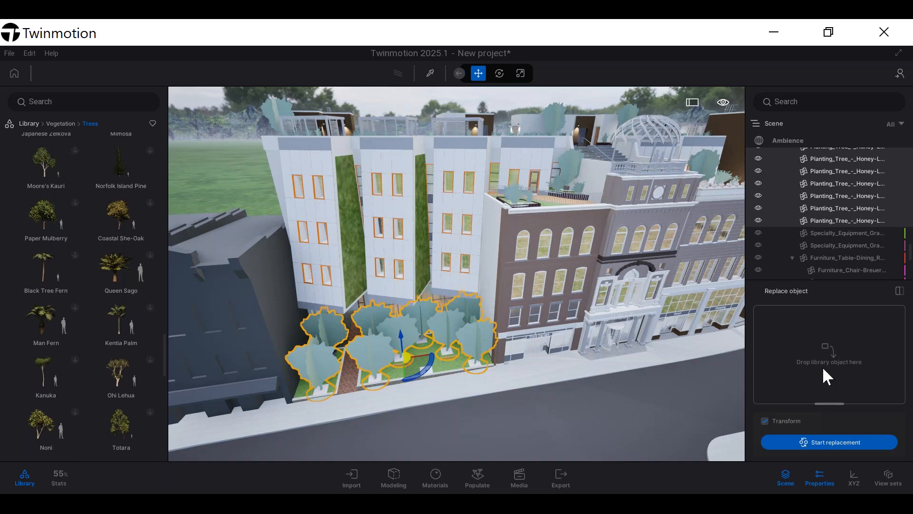
right_click_drag(530, 304, 562, 326)
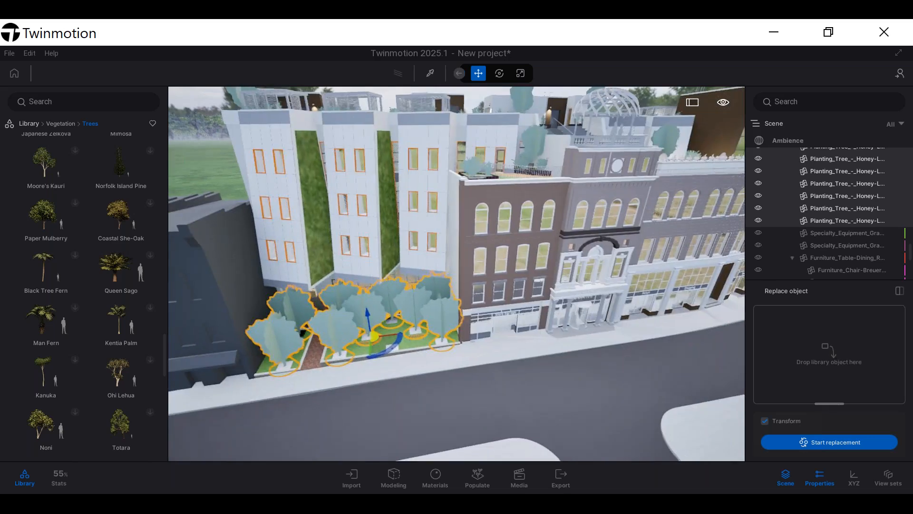
middle_click_drag(324, 249, 356, 293)
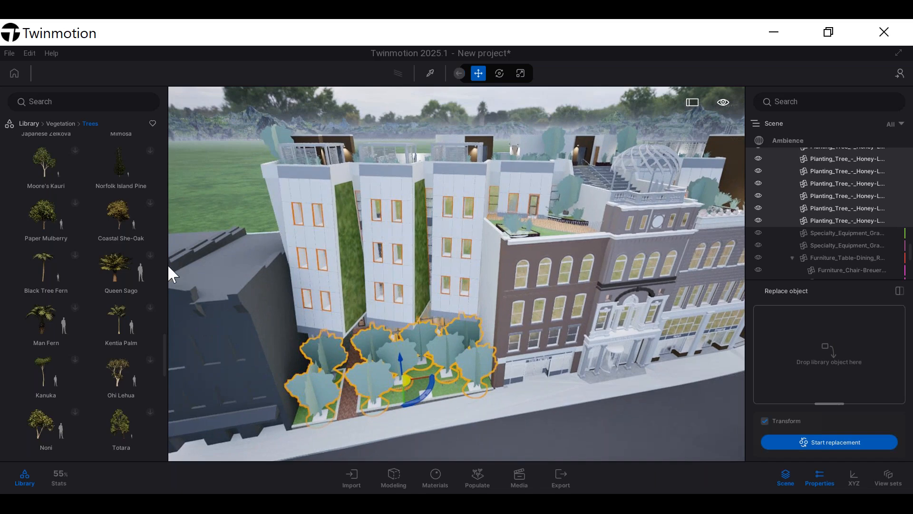
left_click_drag(112, 265, 795, 324)
left_click_drag(54, 271, 818, 361)
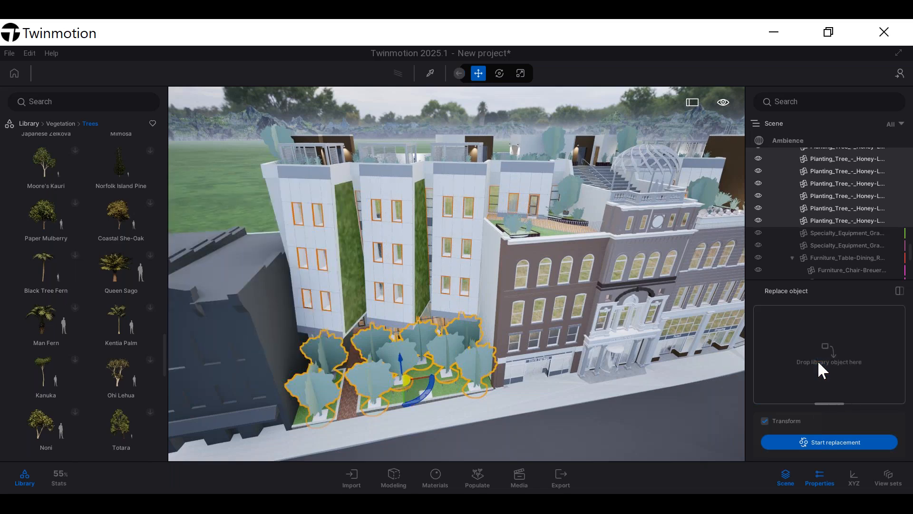
left_click(830, 443)
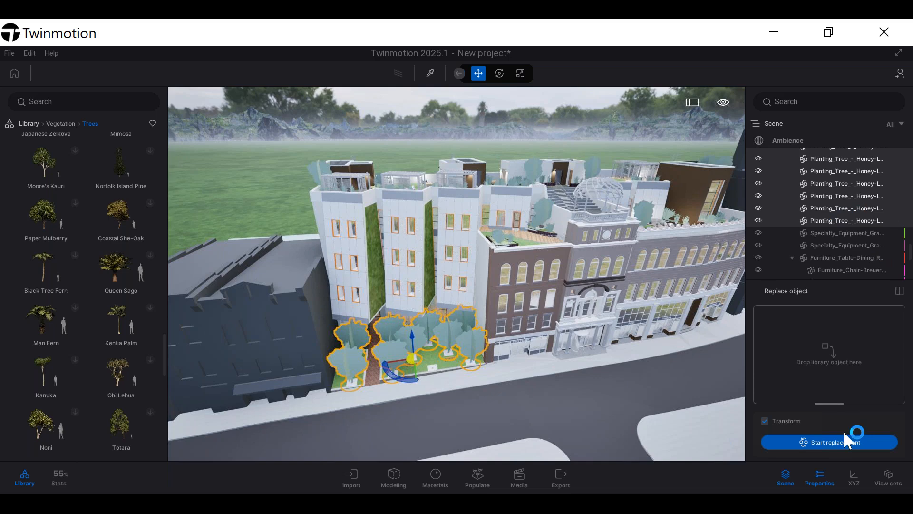
Restart Replace object on the selected garden trees and try the Paper Mulberry as the replacement
left_click(897, 220)
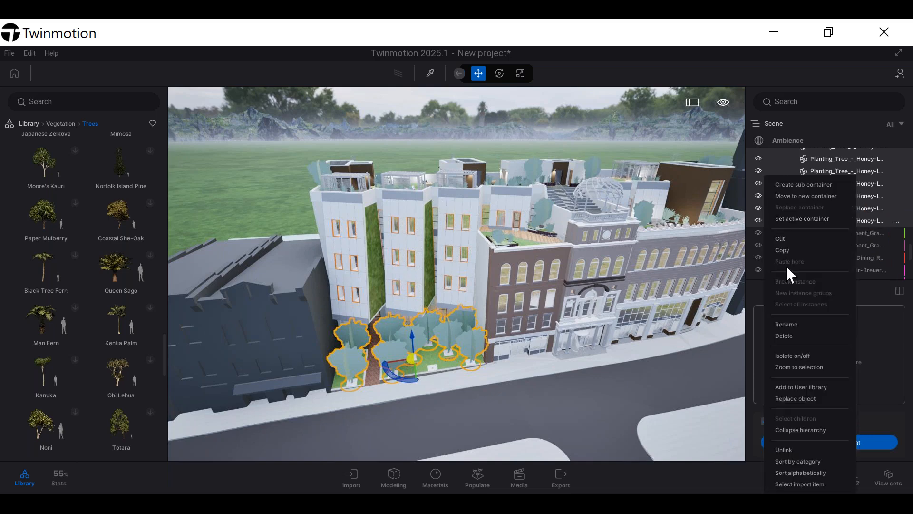
left_click(795, 401)
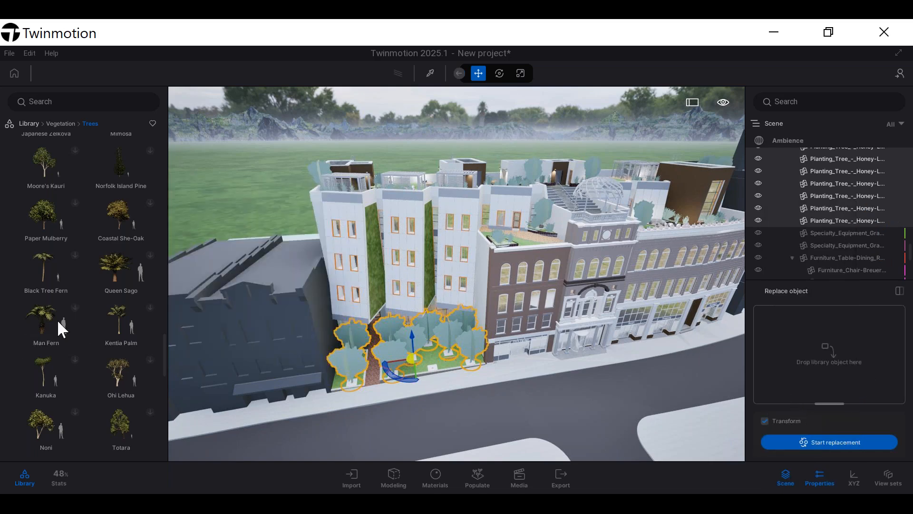
left_click_drag(41, 210, 852, 375)
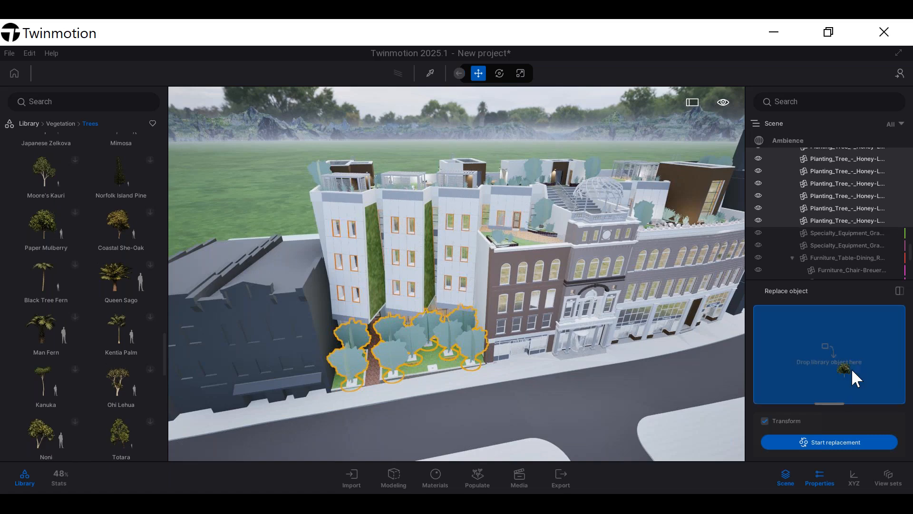
Look through the tree library and preview species such as Temple Juniper, Moore's Kauri, Japanese Zelkova, Nikko Maple and Queen Sago
scroll(37, 226, "up", 2)
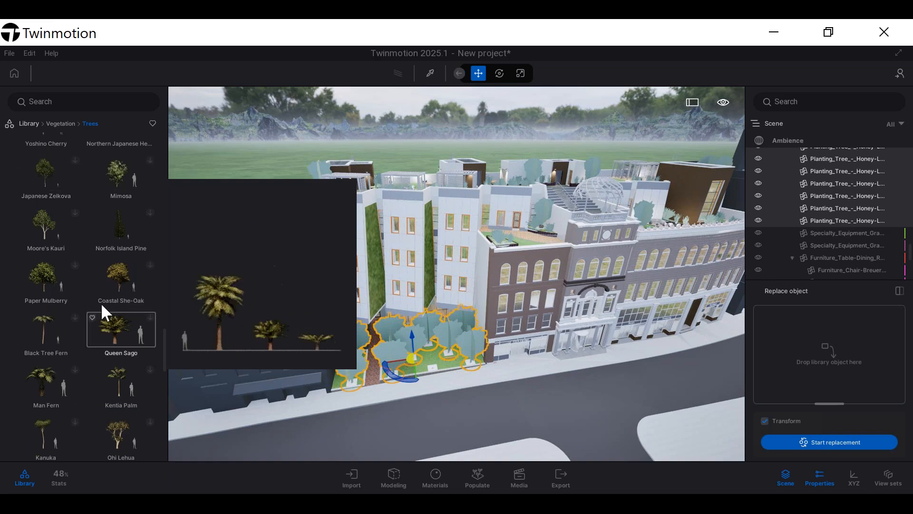
scroll(90, 177, "up", 3)
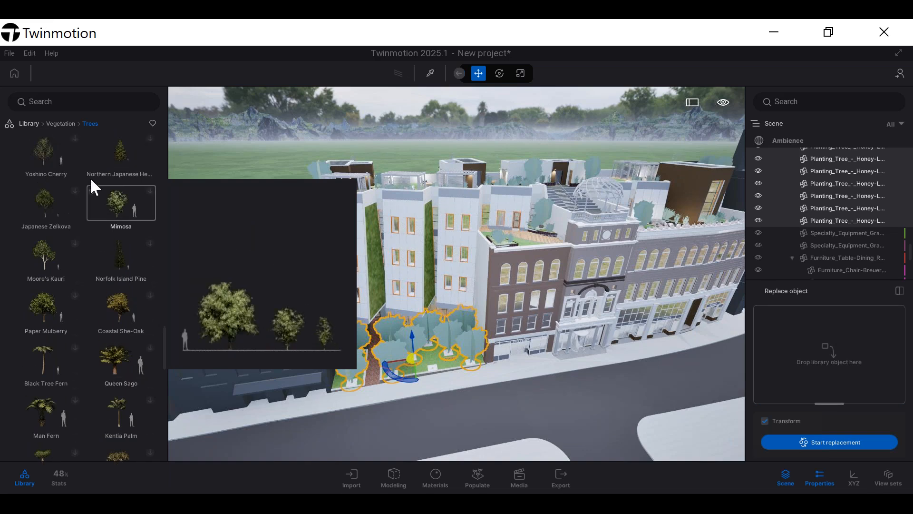
scroll(78, 204, "up", 3)
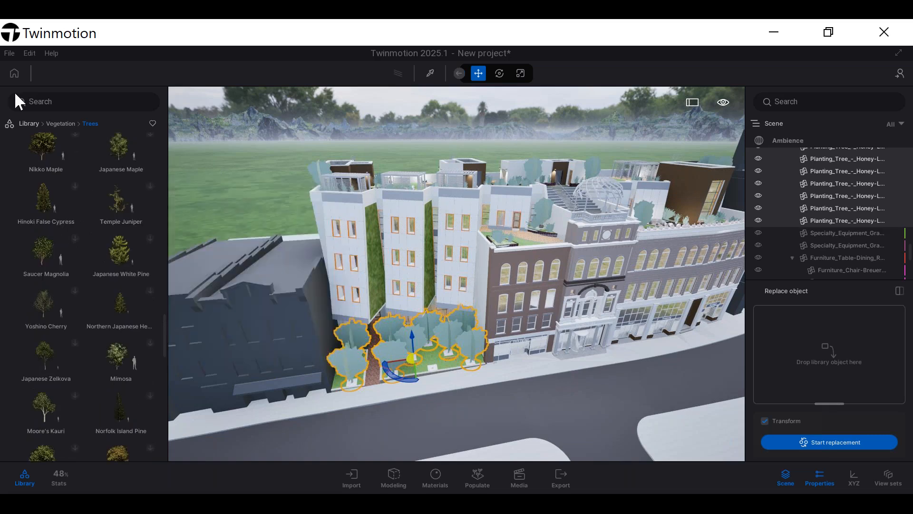
mouse_move(124, 180)
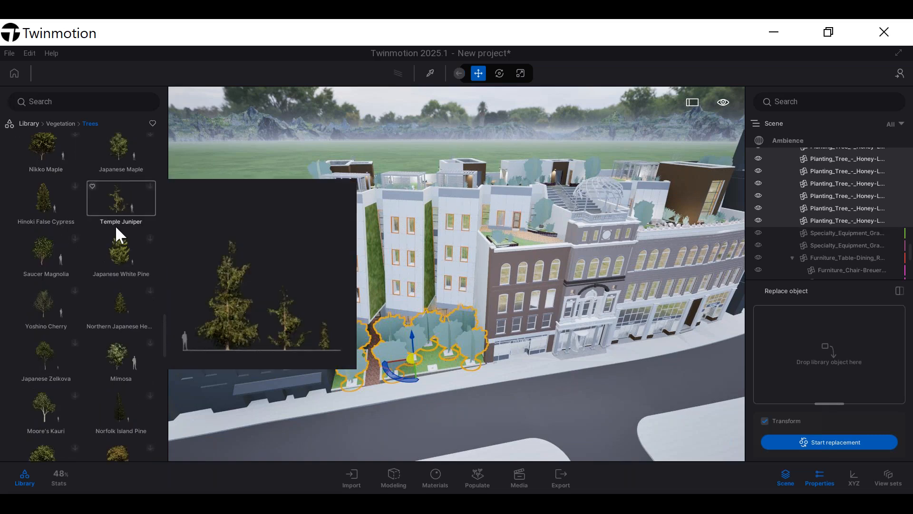
mouse_move(115, 242)
mouse_move(67, 402)
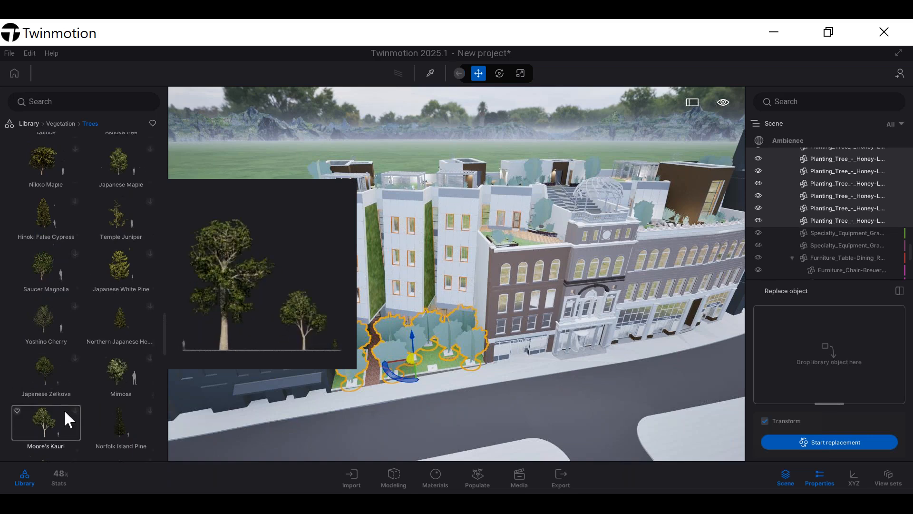
scroll(64, 409, "down", 1)
mouse_move(90, 358)
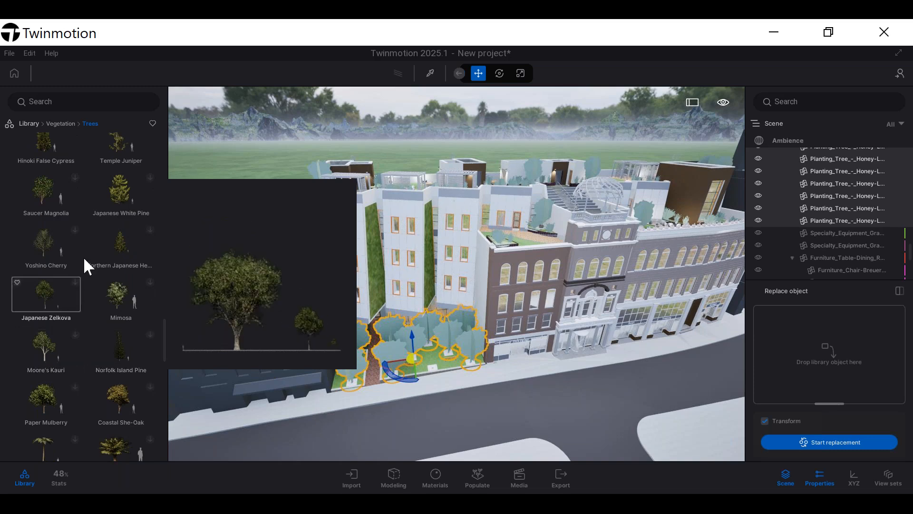
scroll(115, 192, "up", 1)
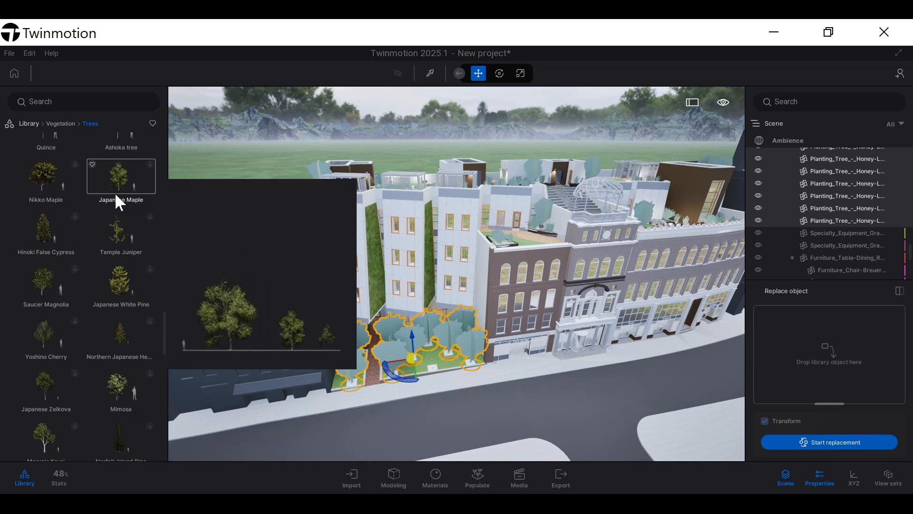
scroll(116, 195, "up", 4)
scroll(115, 197, "down", 1)
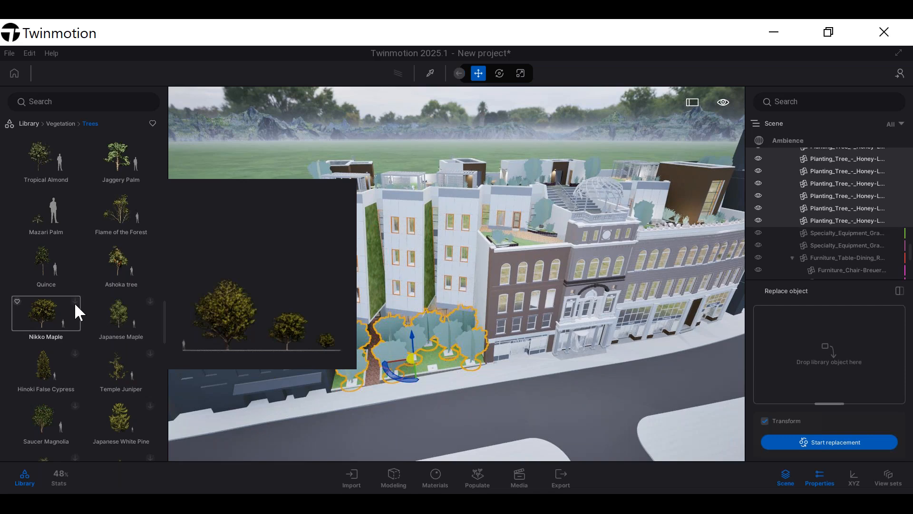
scroll(81, 359, "down", 3)
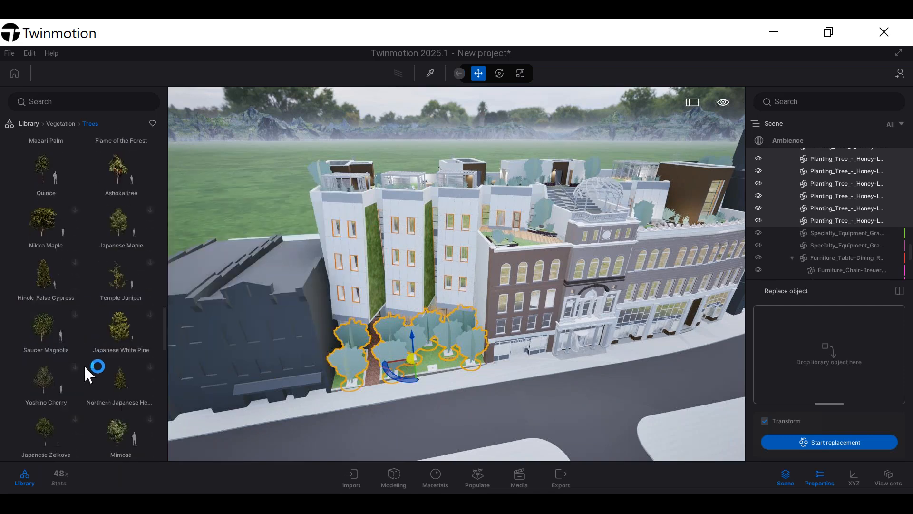
scroll(90, 364, "down", 3)
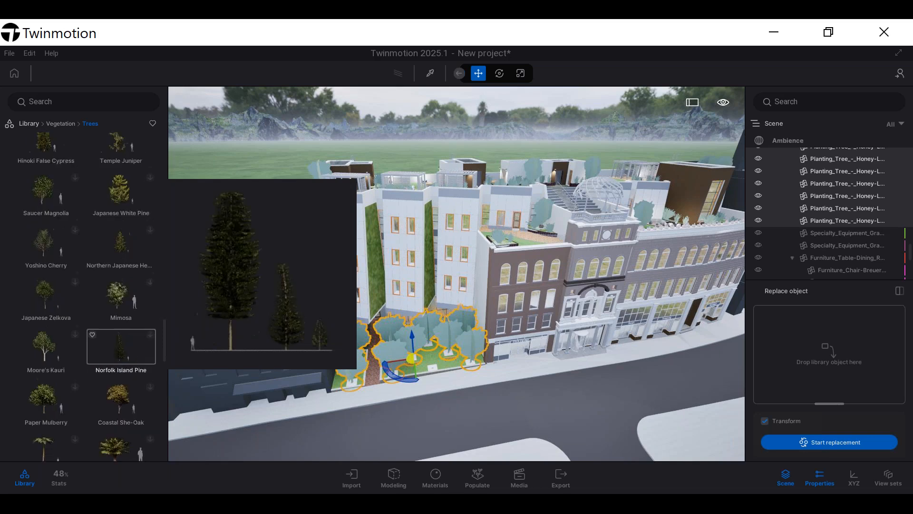
mouse_move(134, 393)
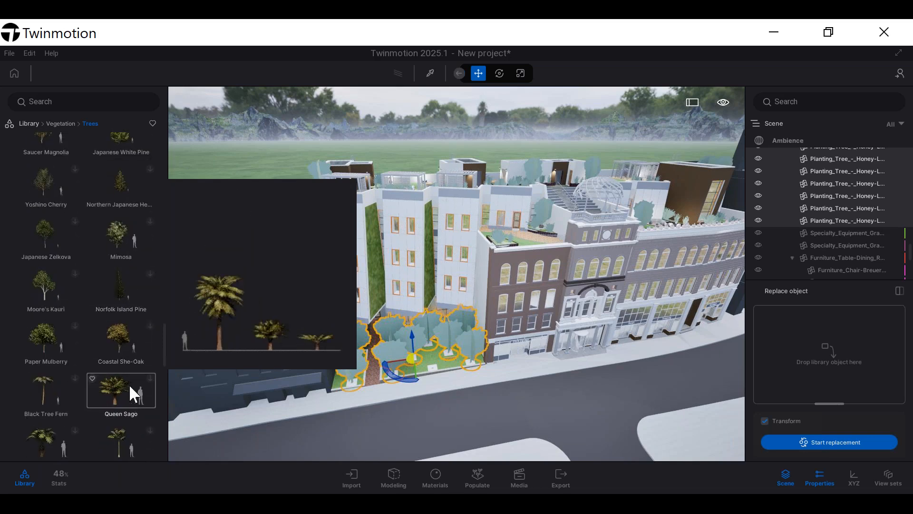
Sign in to Epic Games so that the library's cloud trees can be downloaded
left_click(10, 53)
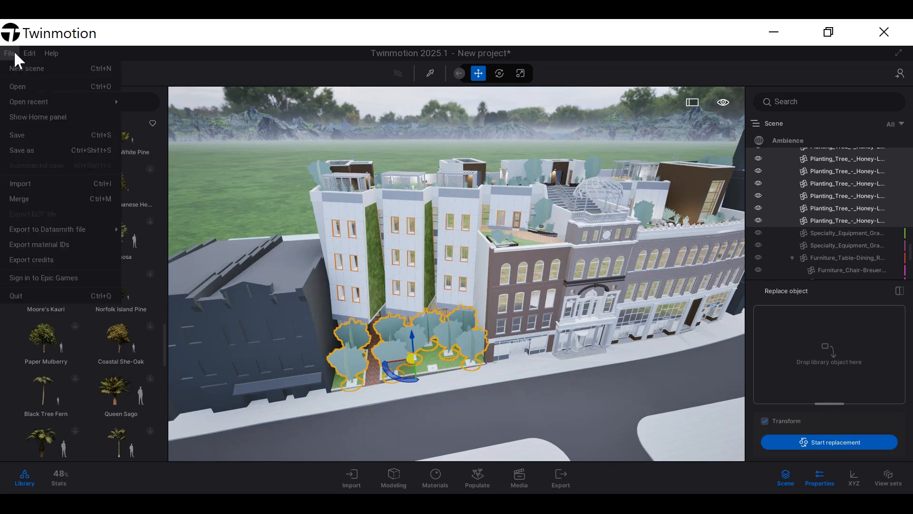
left_click(54, 278)
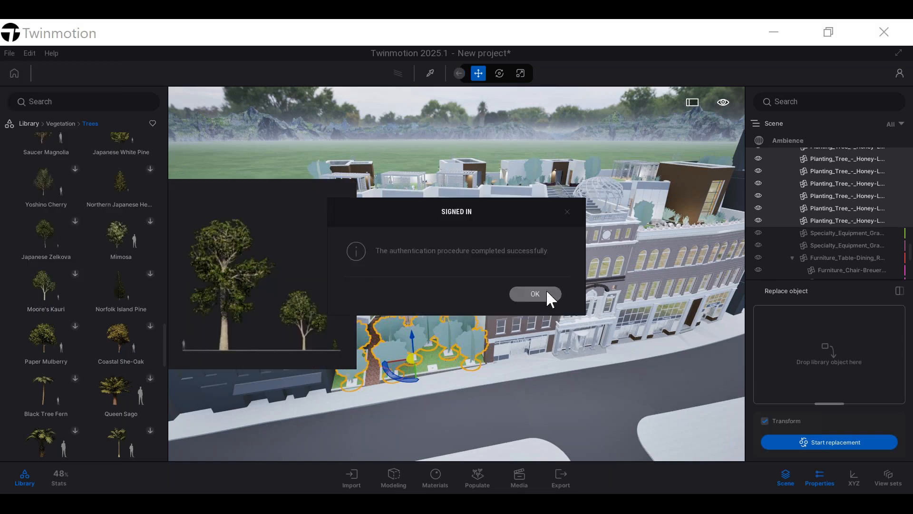
left_click(547, 297)
Download the Queen Sago tree from the Vegetation > Trees library
left_click(150, 378)
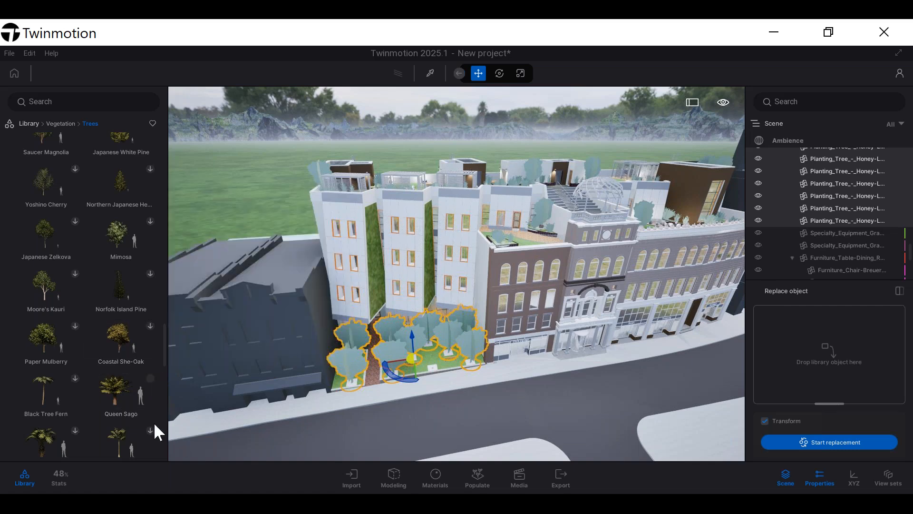
scroll(136, 371, "down", 1)
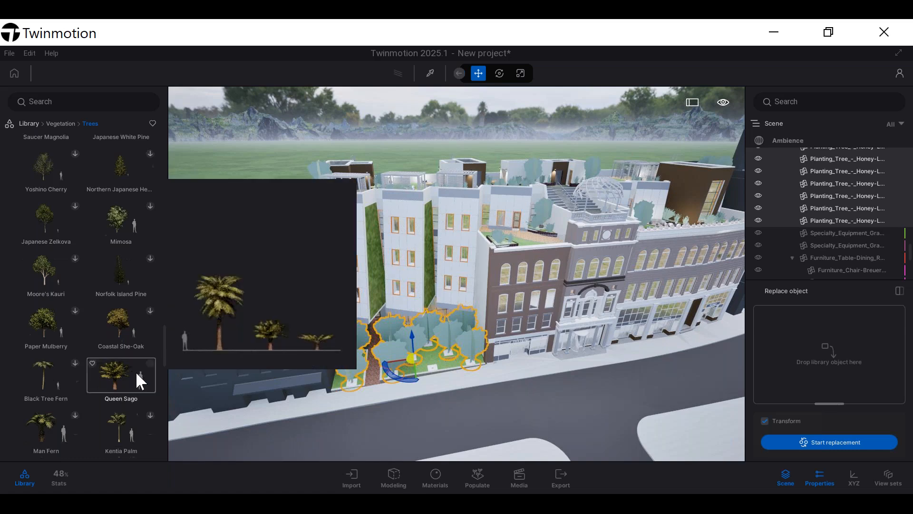
mouse_move(150, 376)
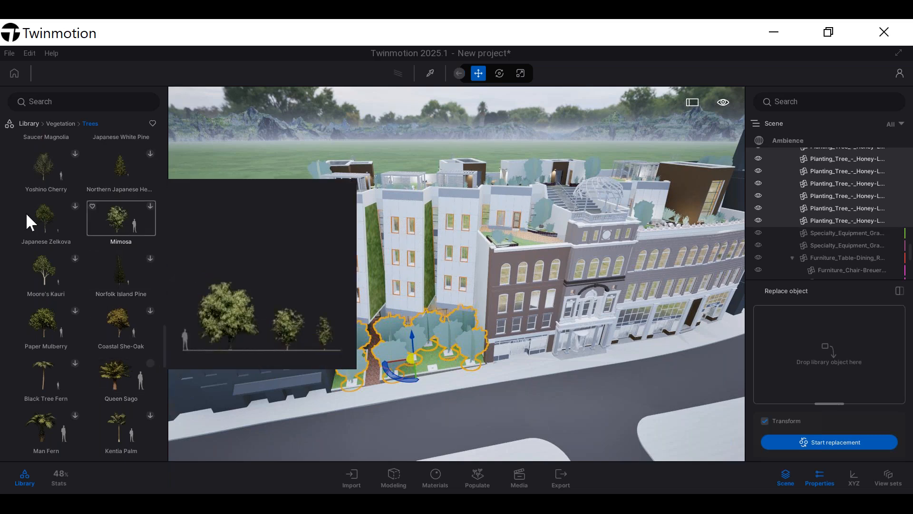
mouse_move(26, 215)
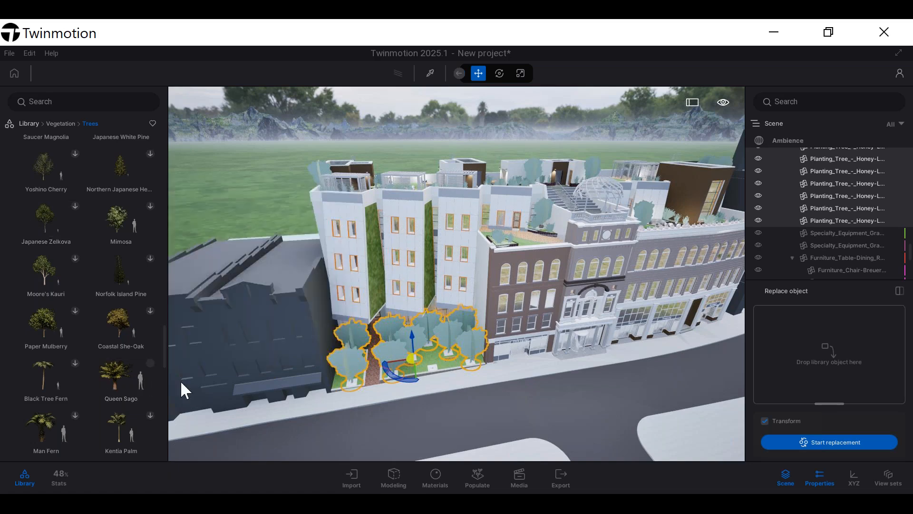
Browse the tree library for a replacement, previewing Black Tree Fern, Japanese White Pine, Flame of the Forest and Norfolk Island Pine
scroll(90, 398, "up", 1)
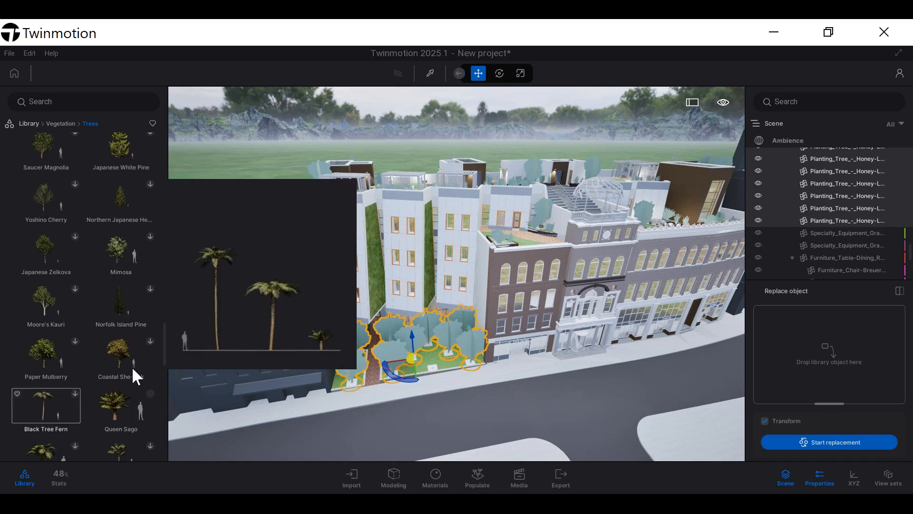
scroll(135, 291, "up", 1)
scroll(112, 215, "up", 3)
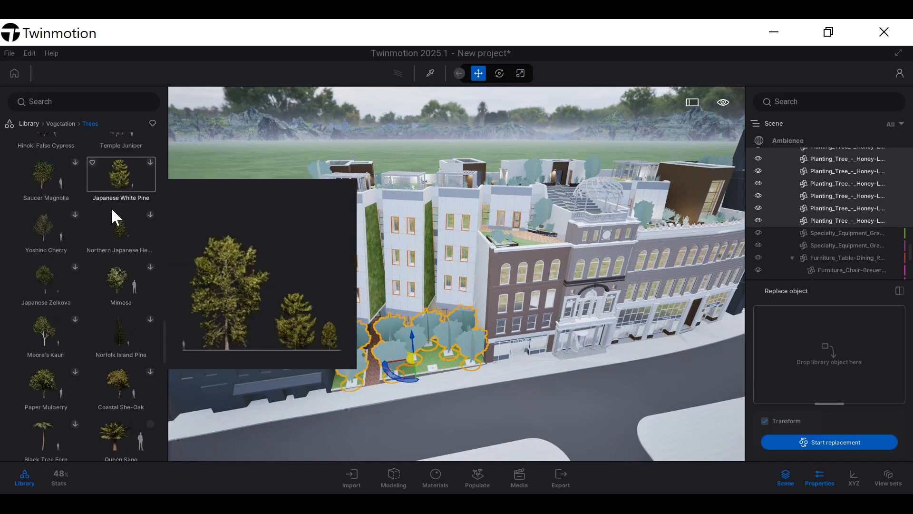
mouse_move(135, 217)
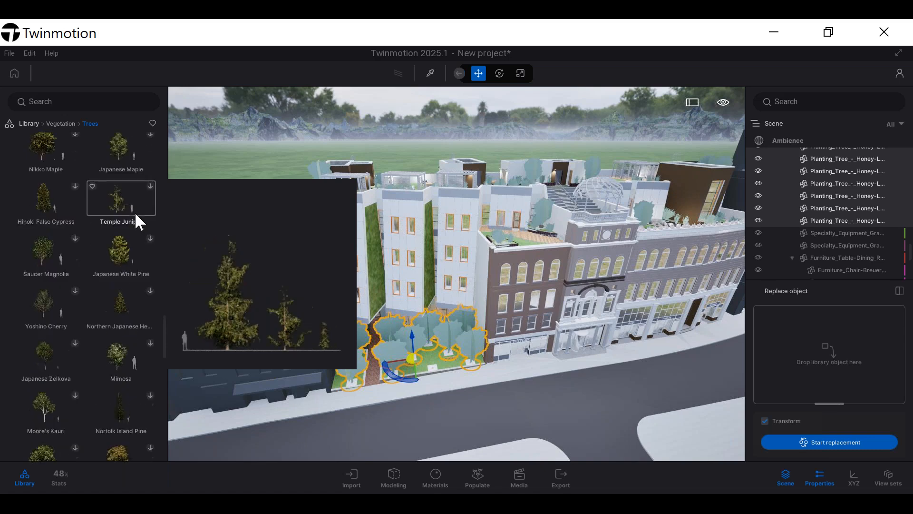
scroll(143, 219, "up", 4)
scroll(154, 228, "up", 5)
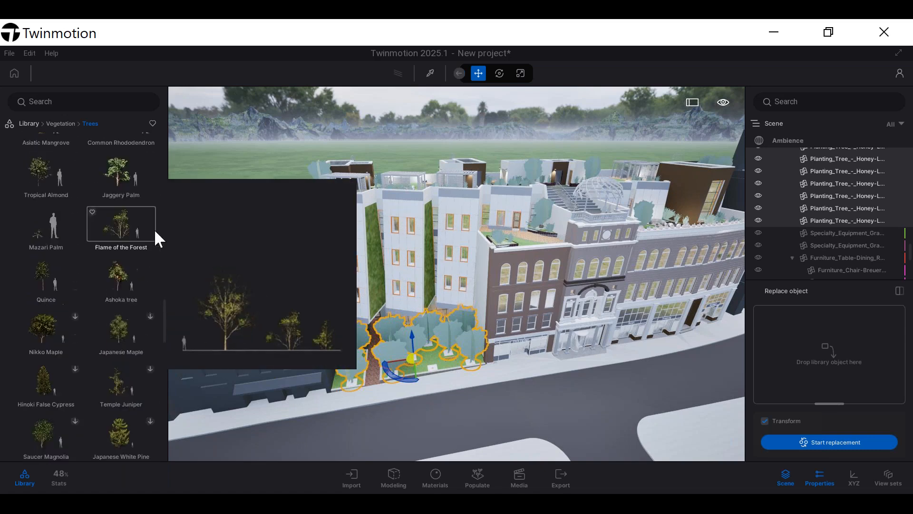
mouse_move(117, 356)
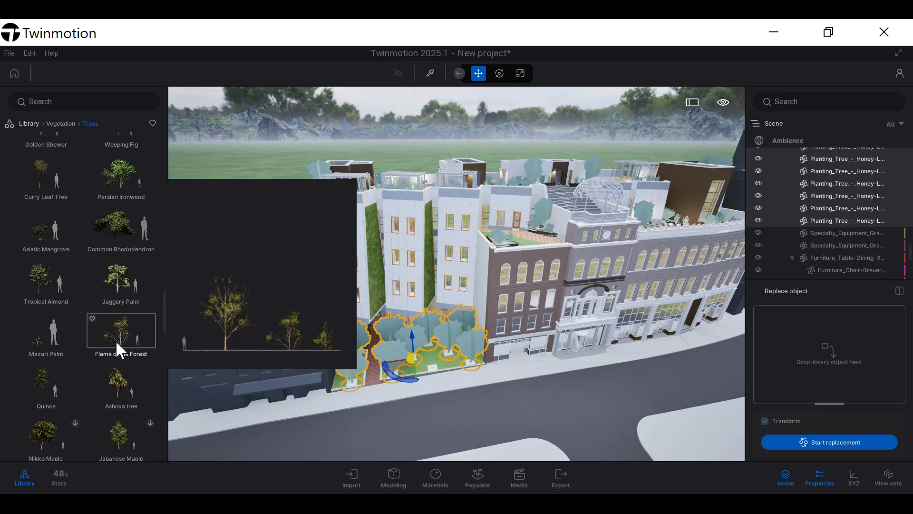
scroll(116, 341, "down", 7)
mouse_move(123, 327)
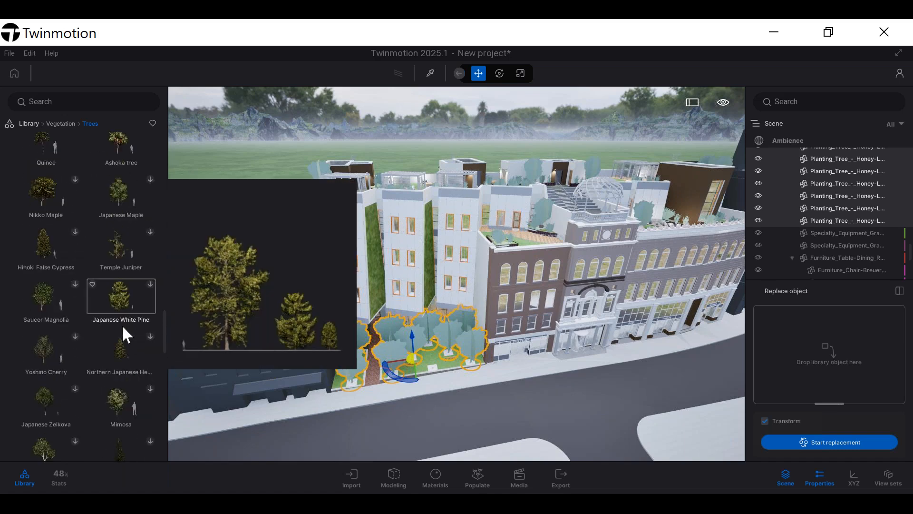
scroll(117, 327, "down", 4)
mouse_move(155, 395)
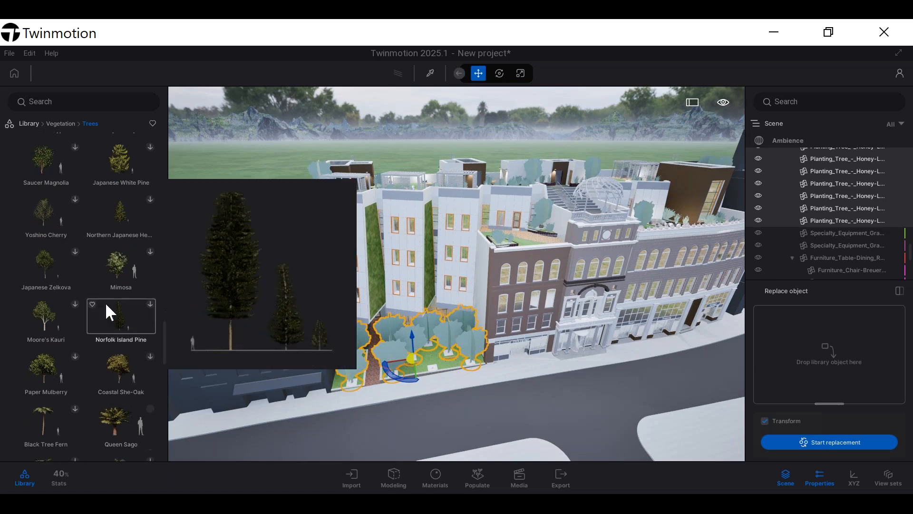
scroll(145, 378, "up", 3)
scroll(145, 379, "up", 4)
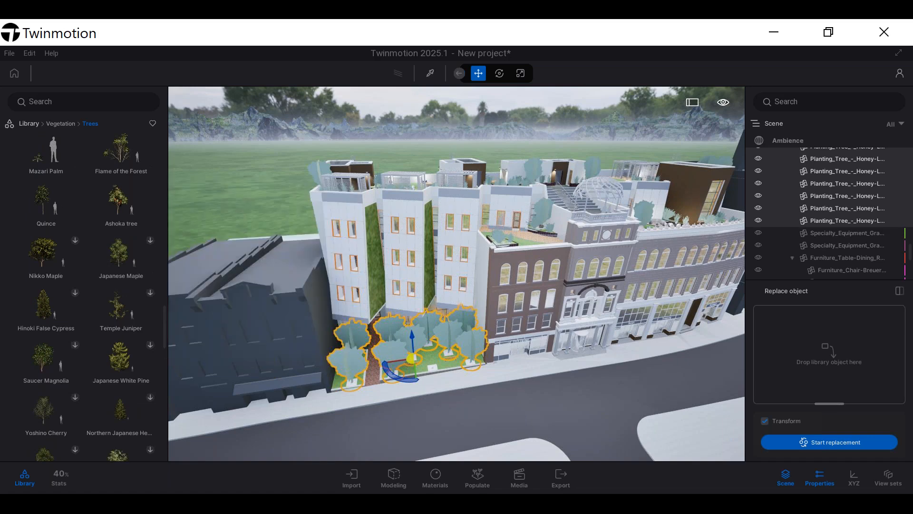
mouse_move(64, 263)
Replace the selected street-front garden trees with the Canary Date Palm from the tree library
scroll(69, 262, "up", 4)
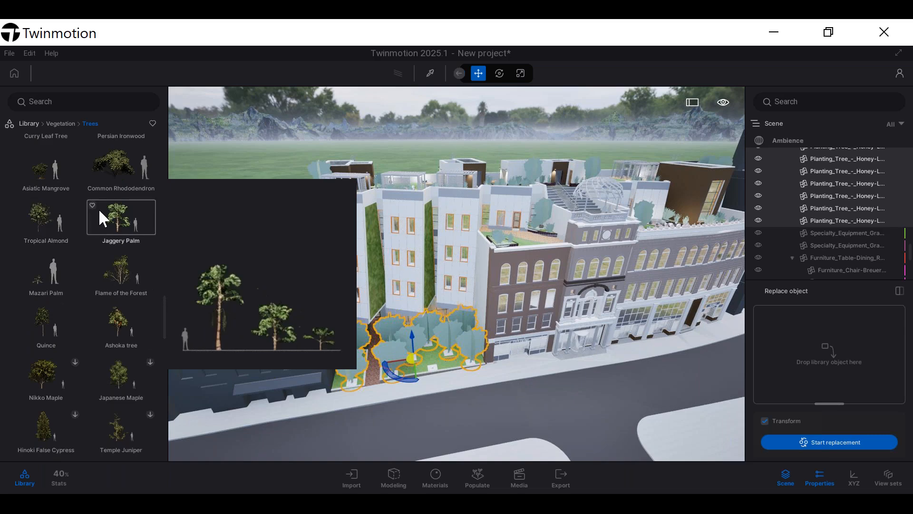
scroll(97, 227, "up", 3)
scroll(96, 227, "up", 4)
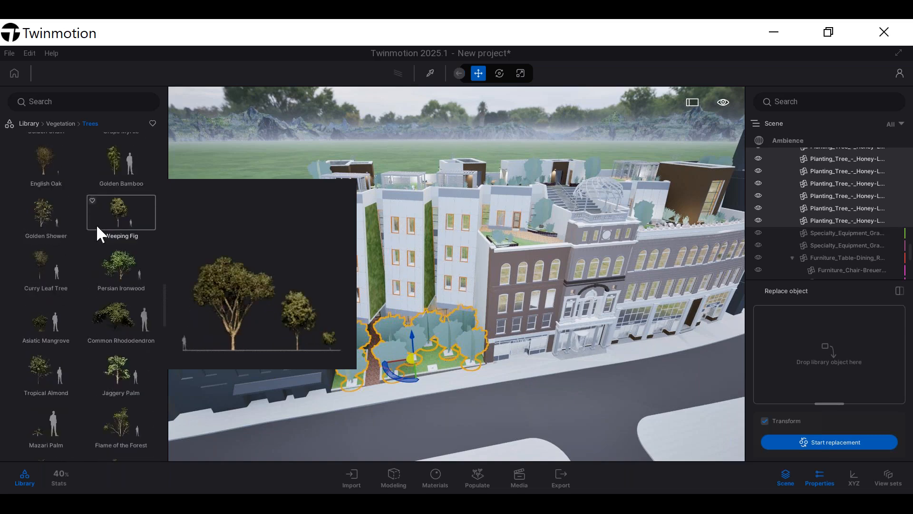
scroll(97, 225, "up", 1)
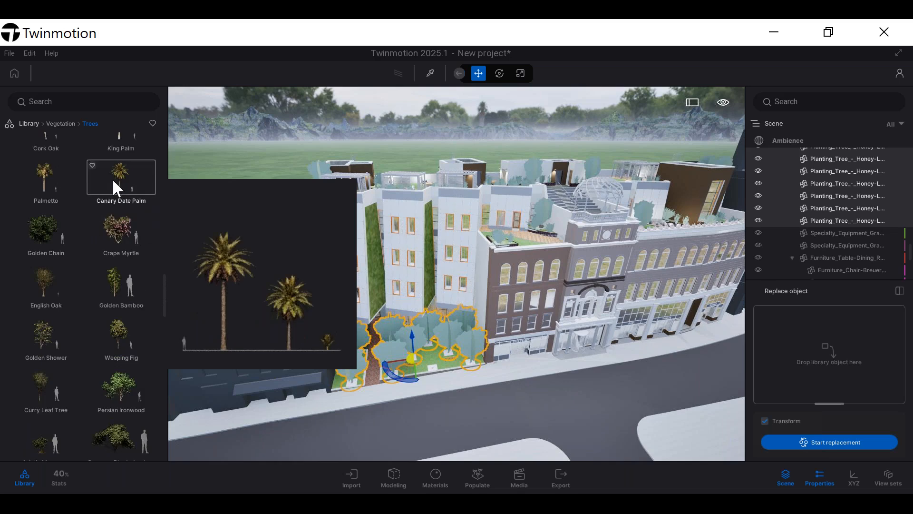
left_click_drag(120, 183, 838, 371)
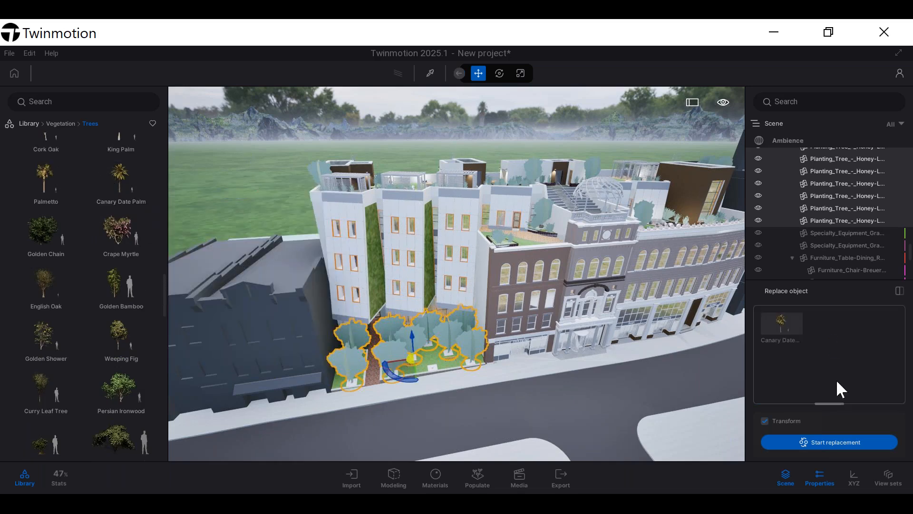
left_click(838, 440)
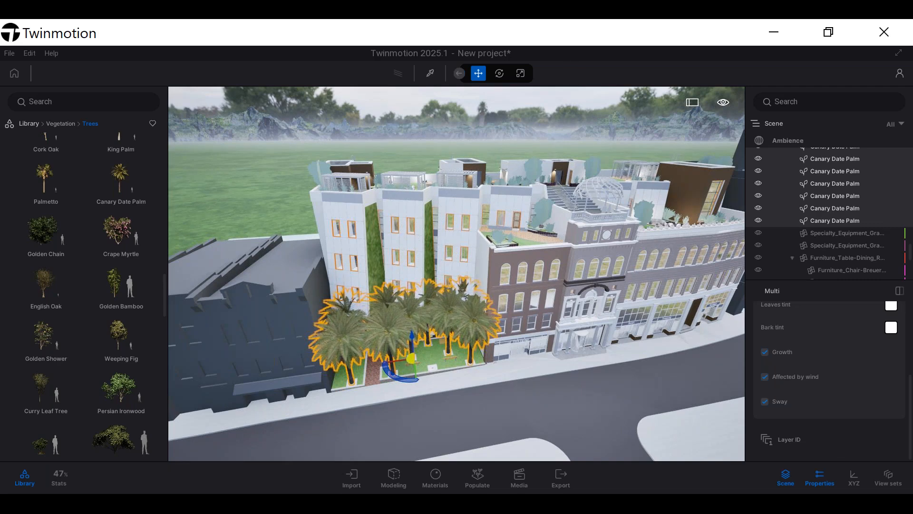
Select the two potted Honey Locust trees on the roof terraces either side of the central dome
left_click_drag(669, 259, 629, 261)
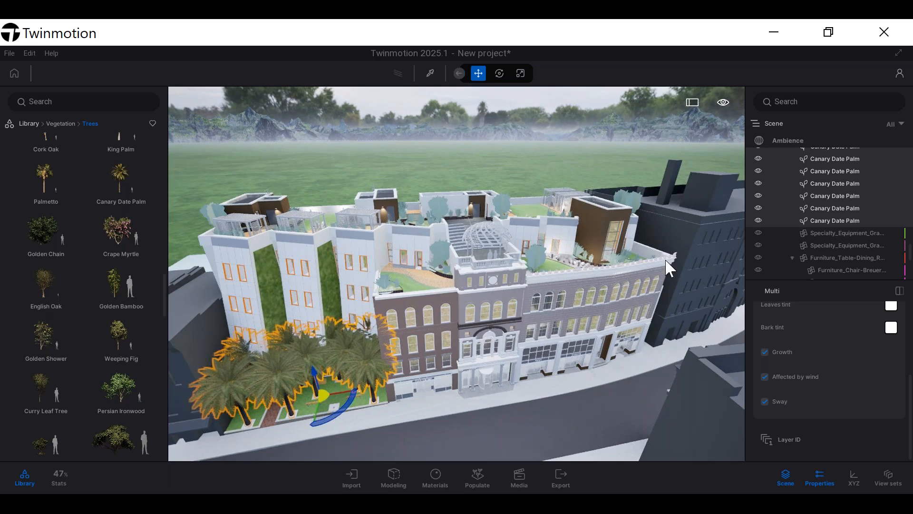
scroll(838, 230, "up", 2)
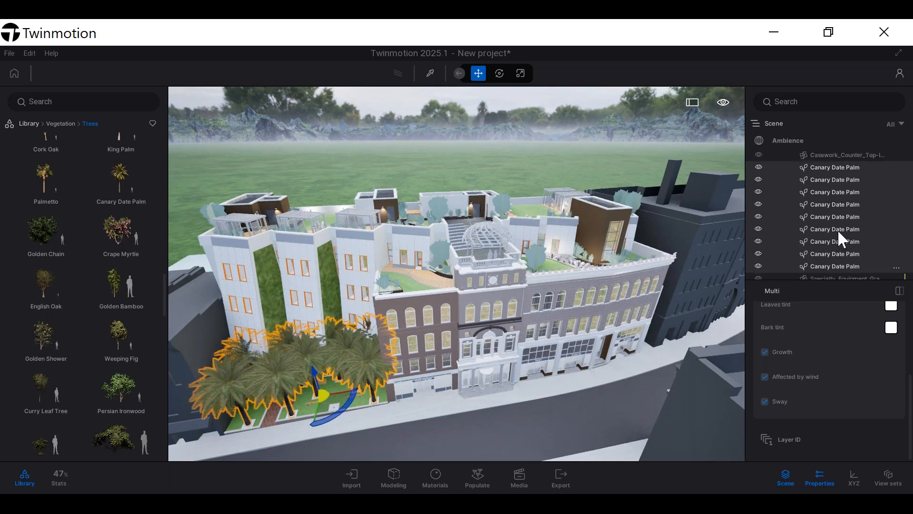
left_click(542, 264)
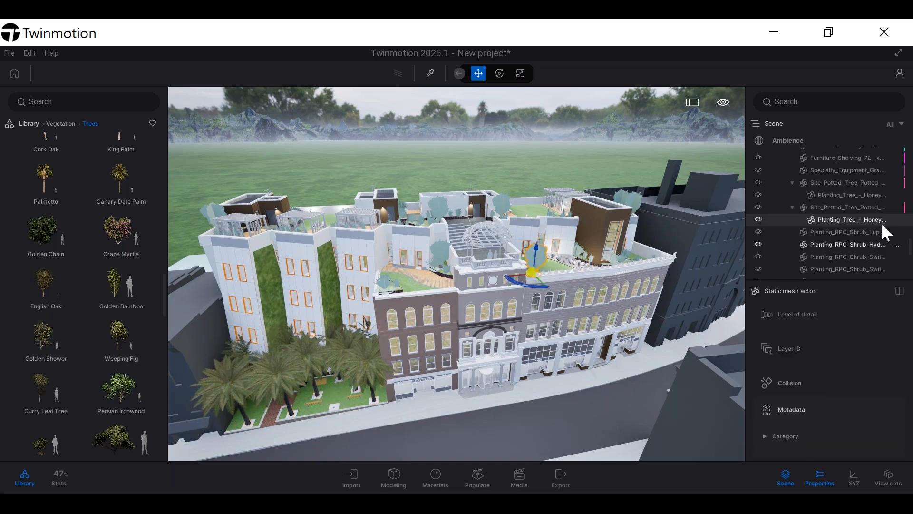
scroll(860, 199, "up", 1)
scroll(838, 219, "up", 1)
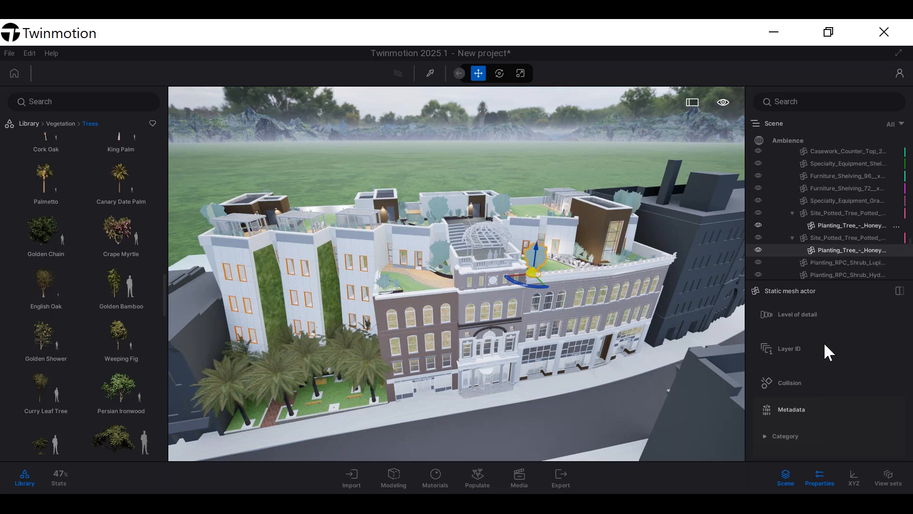
left_click(844, 230, "ctrl")
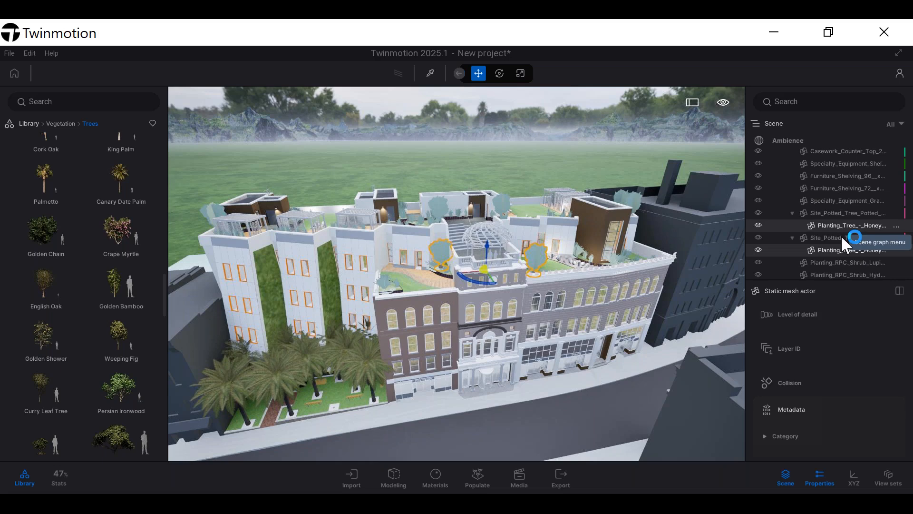
scroll(851, 237, "up", 5)
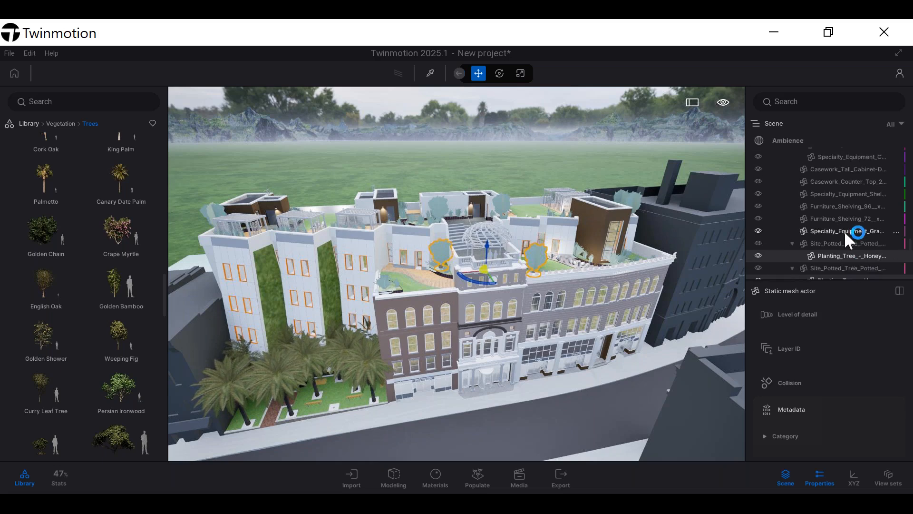
scroll(844, 223, "up", 2)
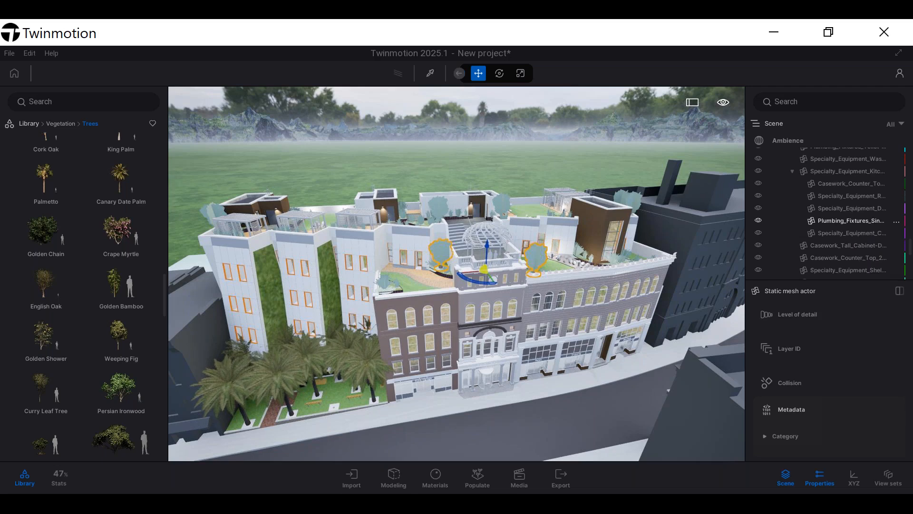
scroll(840, 227, "up", 2)
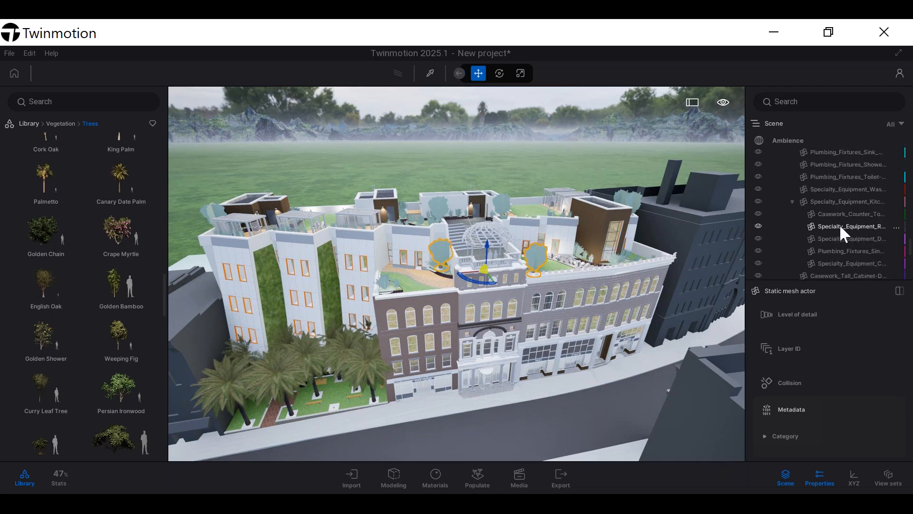
scroll(840, 224, "down", 6)
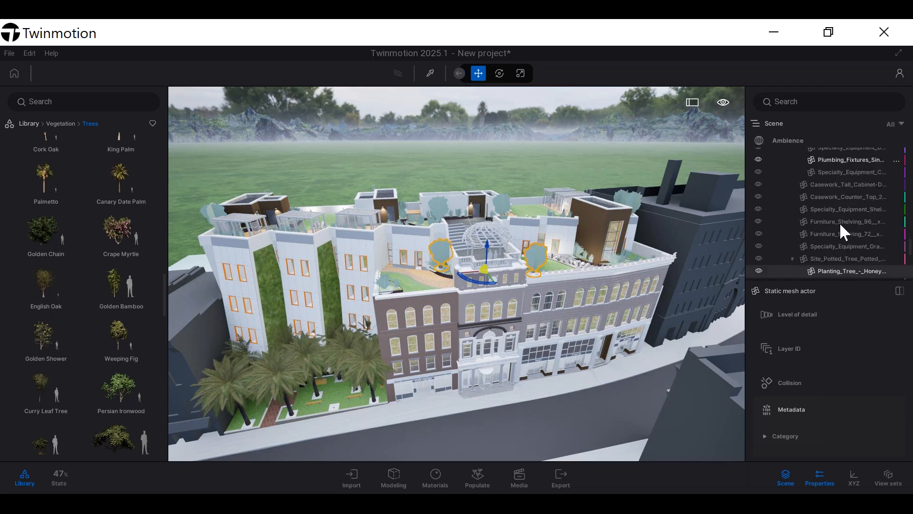
Replace the two selected potted trees with Holm Oak and set their age to 15%
right_click(810, 275)
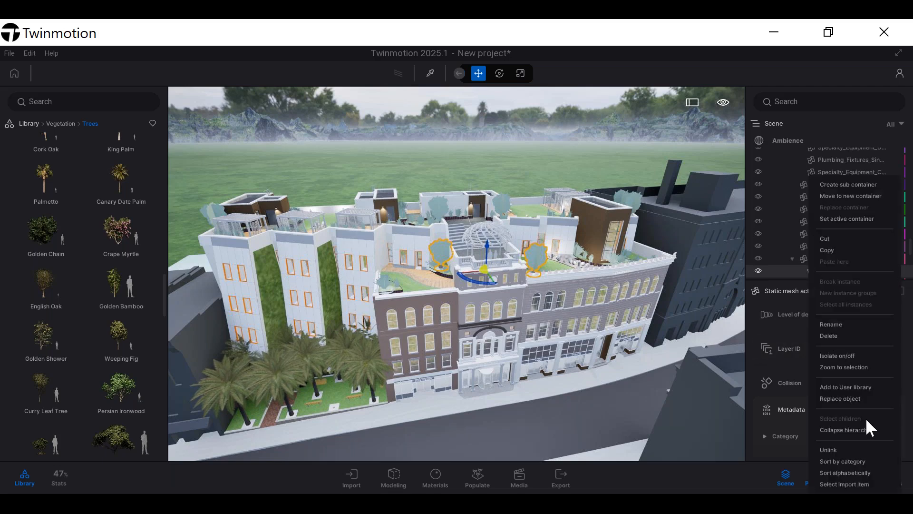
left_click(841, 398)
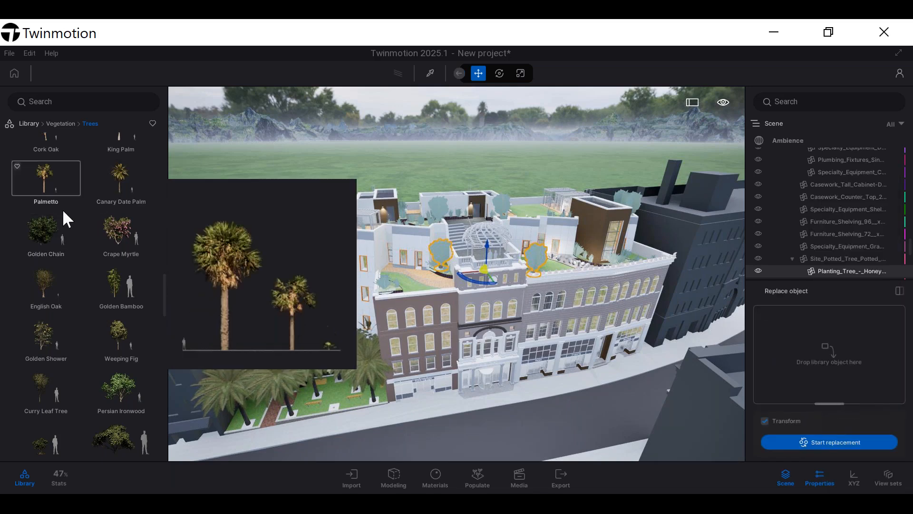
scroll(70, 225, "up", 1)
scroll(72, 228, "up", 2)
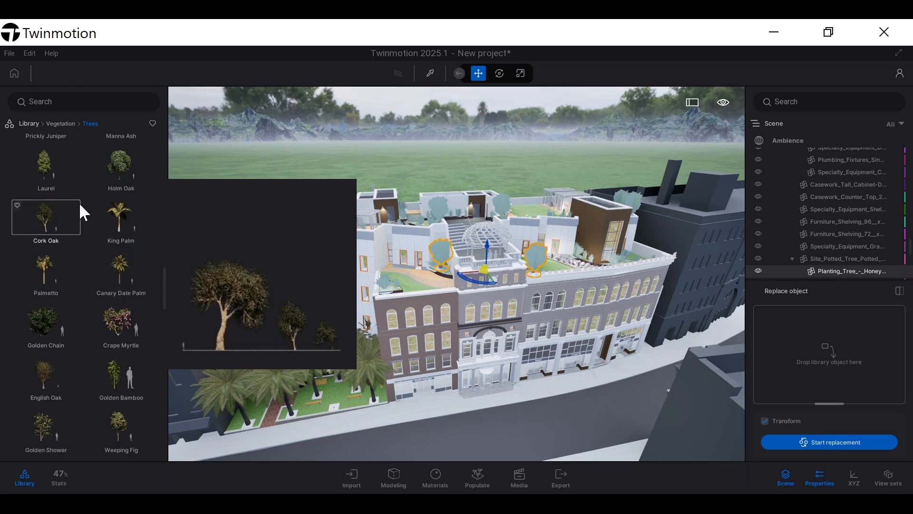
left_click_drag(117, 164, 812, 353)
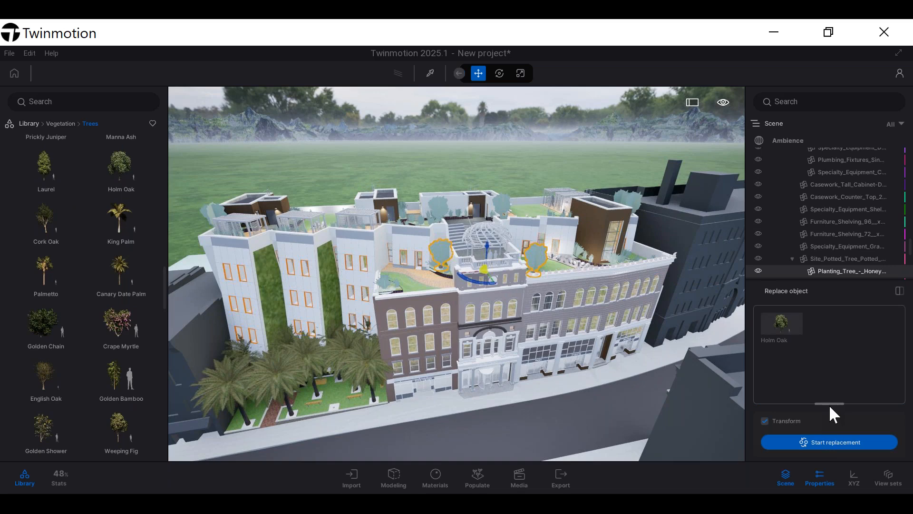
left_click(826, 442)
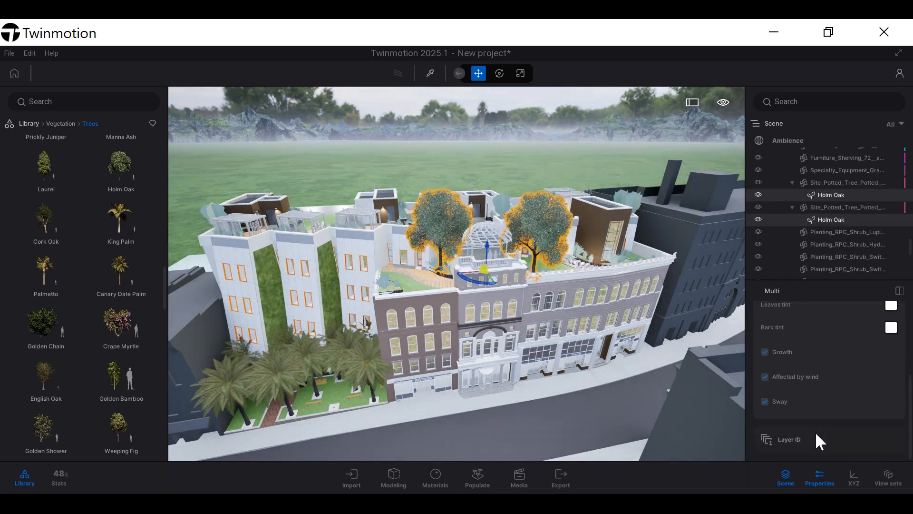
scroll(825, 355, "up", 5)
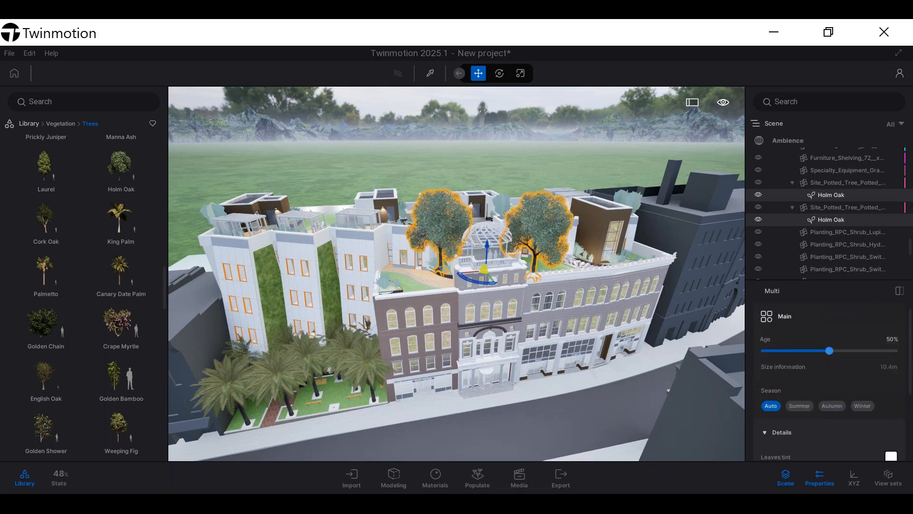
left_click(785, 351)
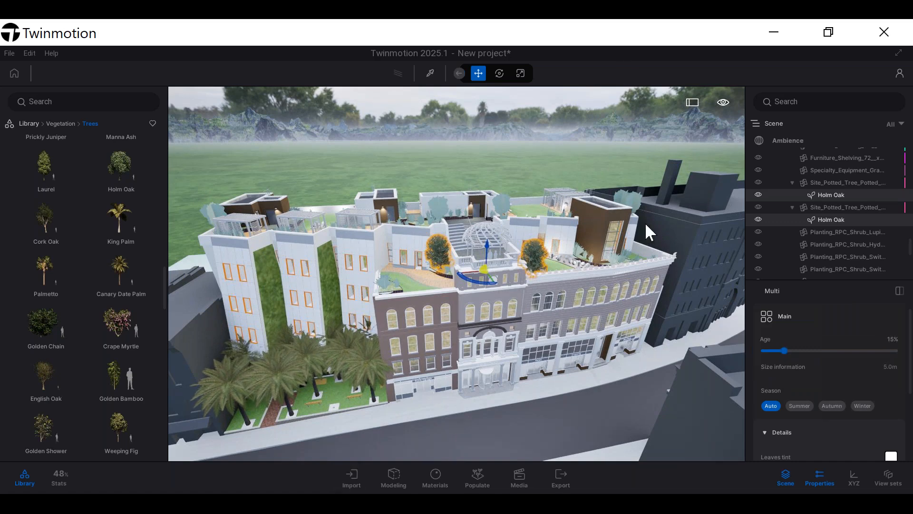
Select a potted Honey Locust tree on the rear roof terrace beside the dark neighbouring building and show the bushes in the vegetation library
scroll(561, 241, "up", 4)
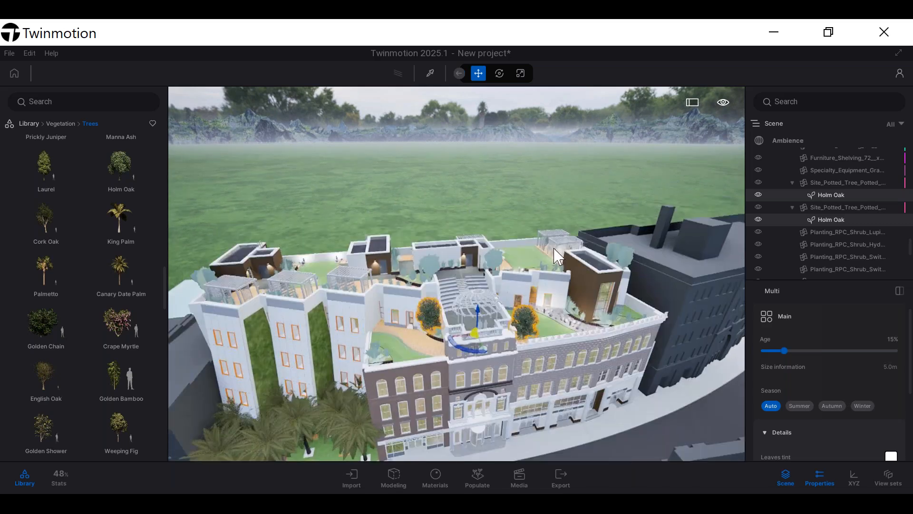
scroll(564, 250, "up", 5)
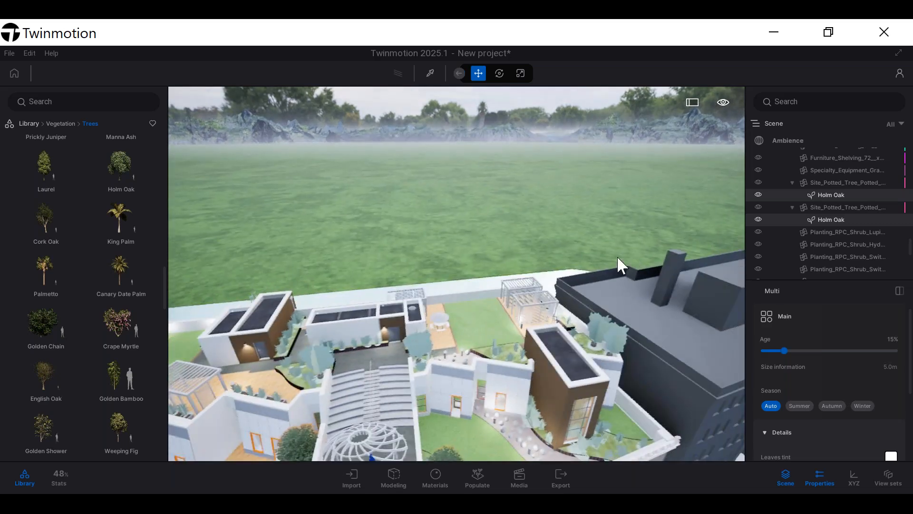
left_click(616, 346)
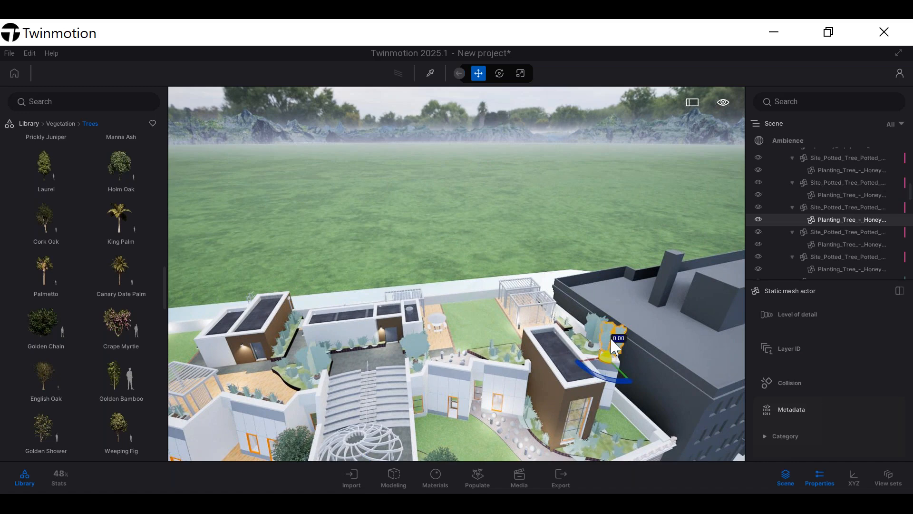
left_click(62, 124)
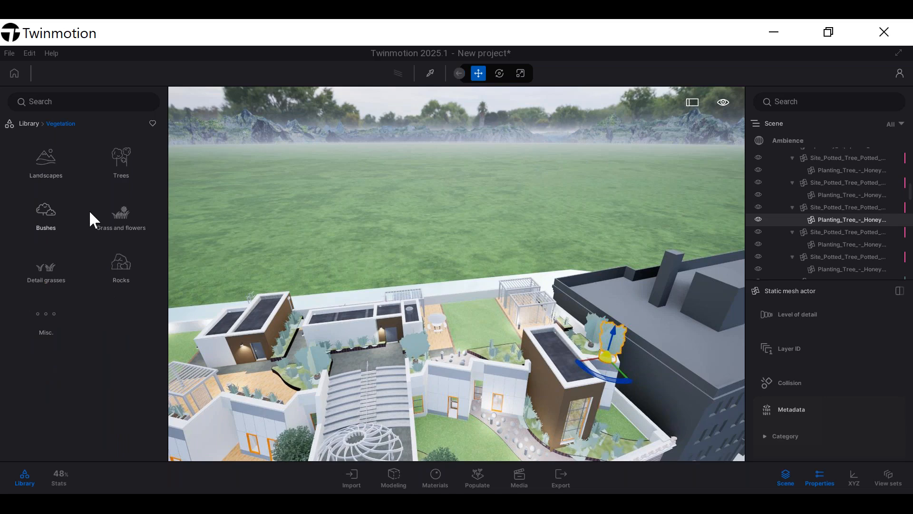
left_click(47, 218)
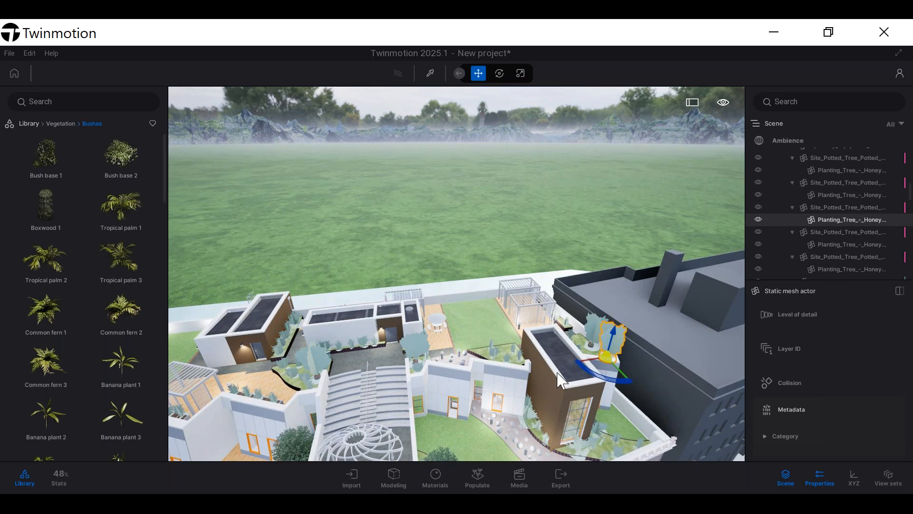
Select all four potted Honey Locust trees on the rear roof terraces together
scroll(864, 234, "up", 2)
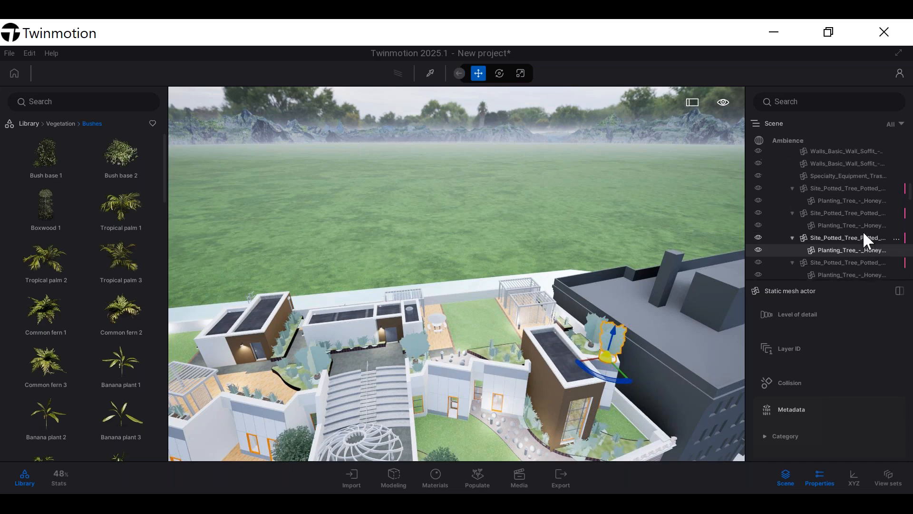
left_click(598, 330)
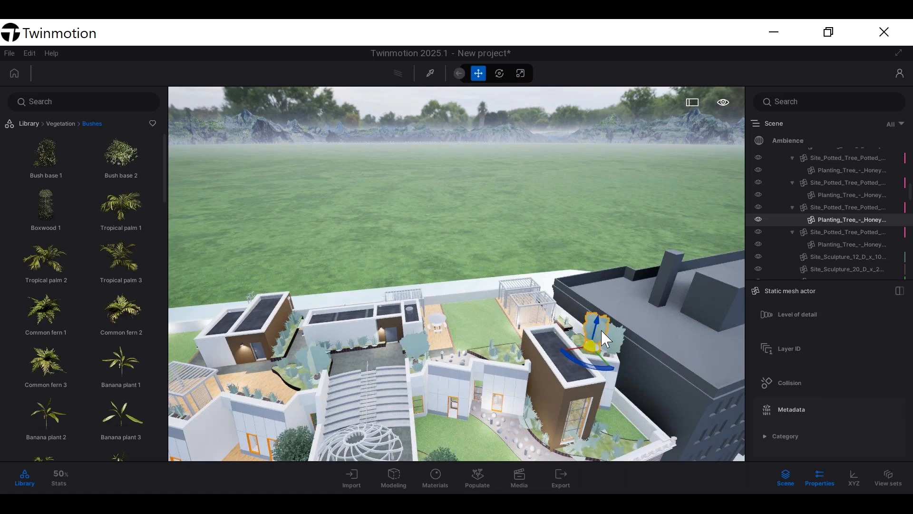
left_click(858, 196, "ctrl")
left_click(851, 243, "ctrl")
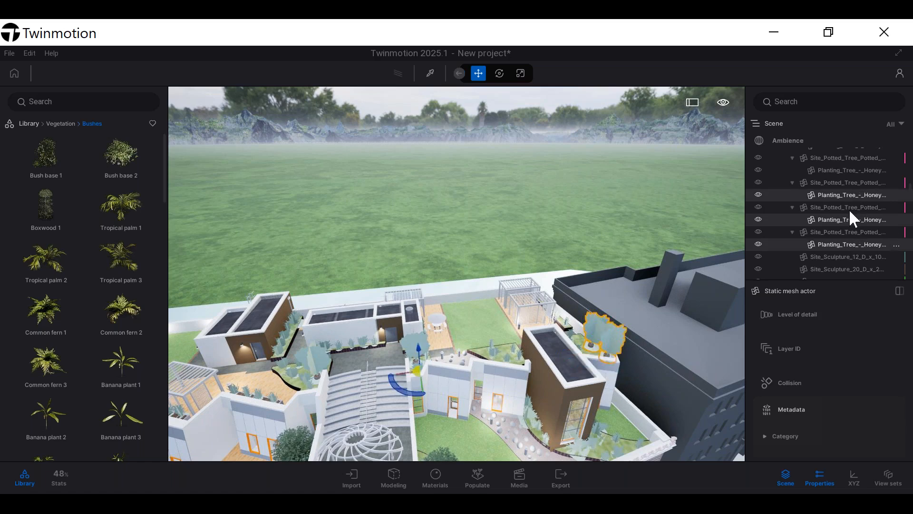
left_click(856, 170, "ctrl")
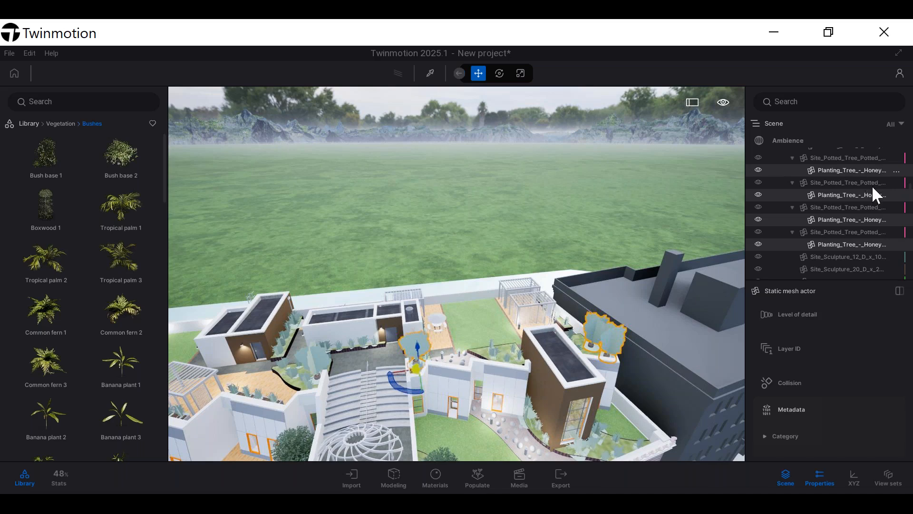
scroll(875, 191, "up", 2)
scroll(857, 211, "up", 2)
left_click(828, 210, "ctrl")
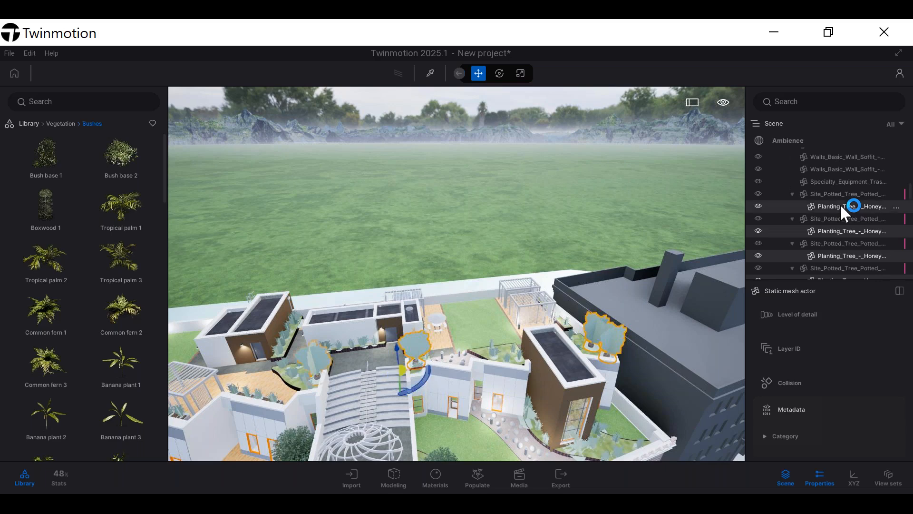
scroll(869, 200, "up", 1)
scroll(869, 200, "down", 2)
scroll(869, 200, "down", 4)
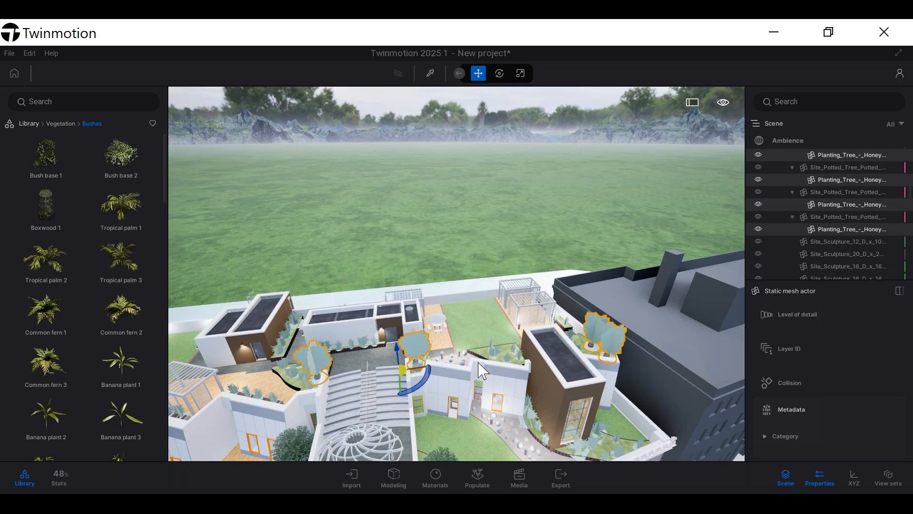
Search the scene for "plant", look through the matching objects, and clear the search
scroll(459, 333, "down", 3)
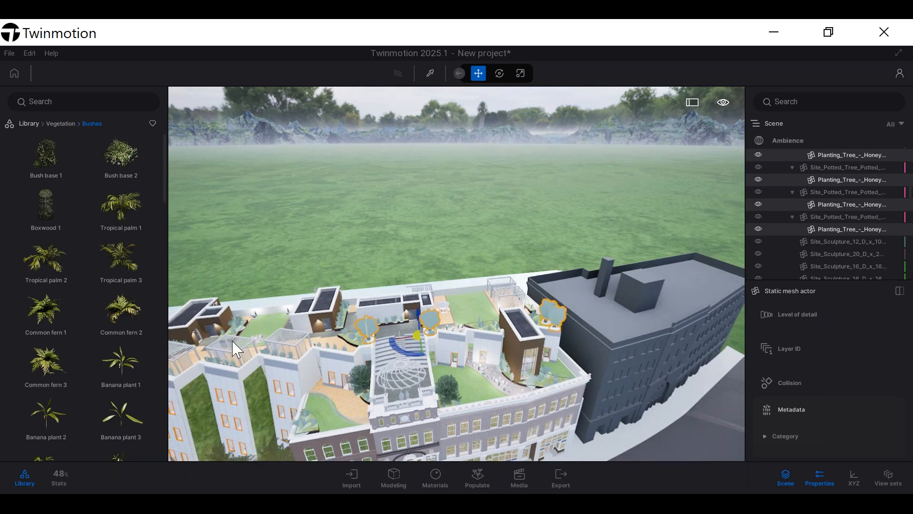
scroll(268, 348, "up", 1)
left_click(820, 101)
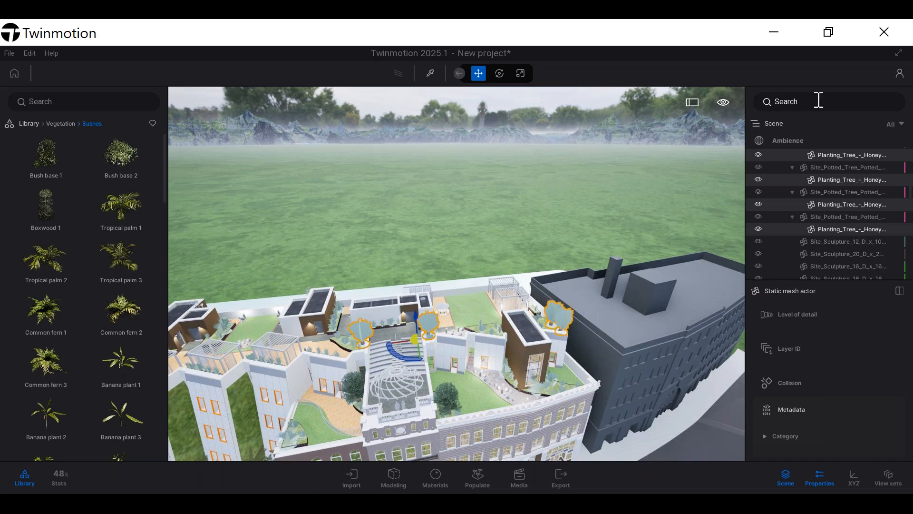
type("plant")
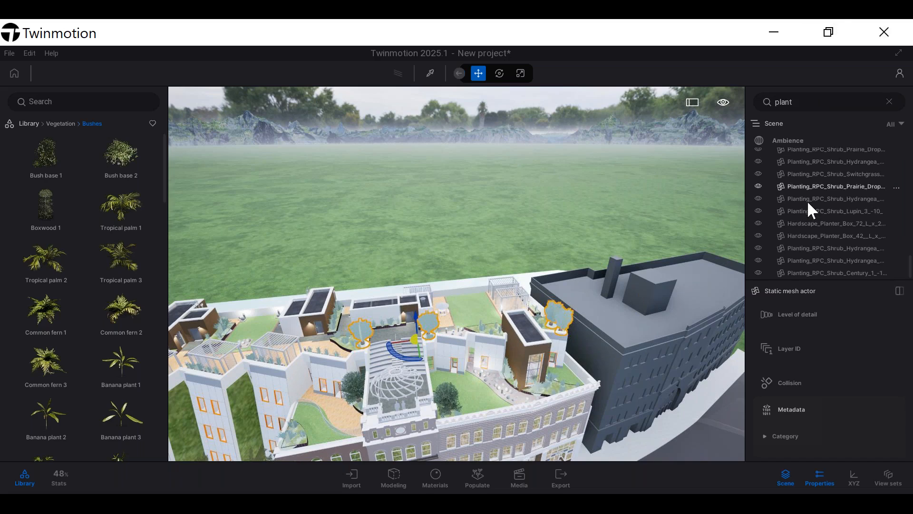
scroll(809, 200, "up", 5)
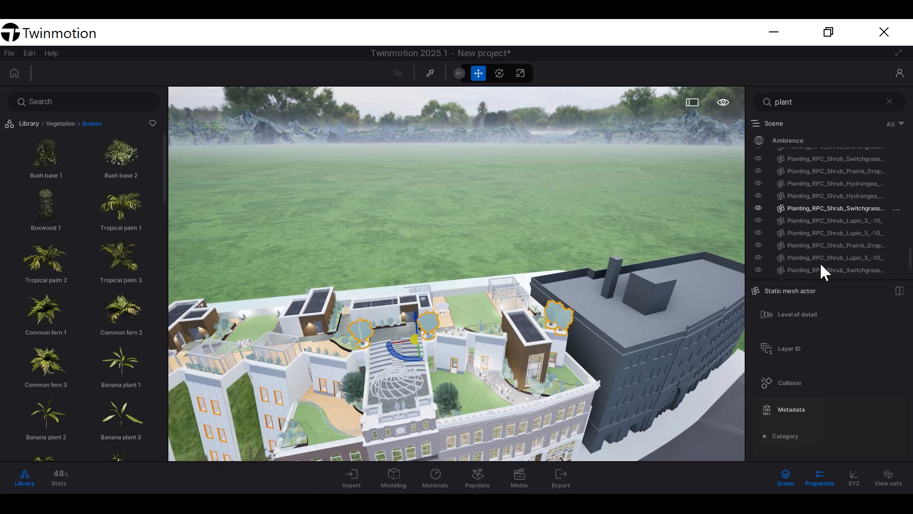
left_click(889, 102)
Replace the four selected potted trees with Boxwood 1 and set their size to 100%
right_click(840, 245)
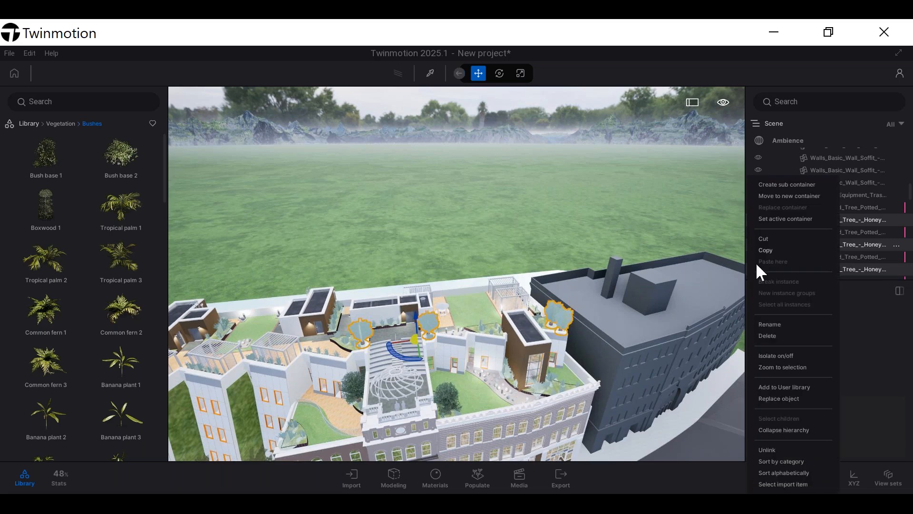
left_click(787, 398)
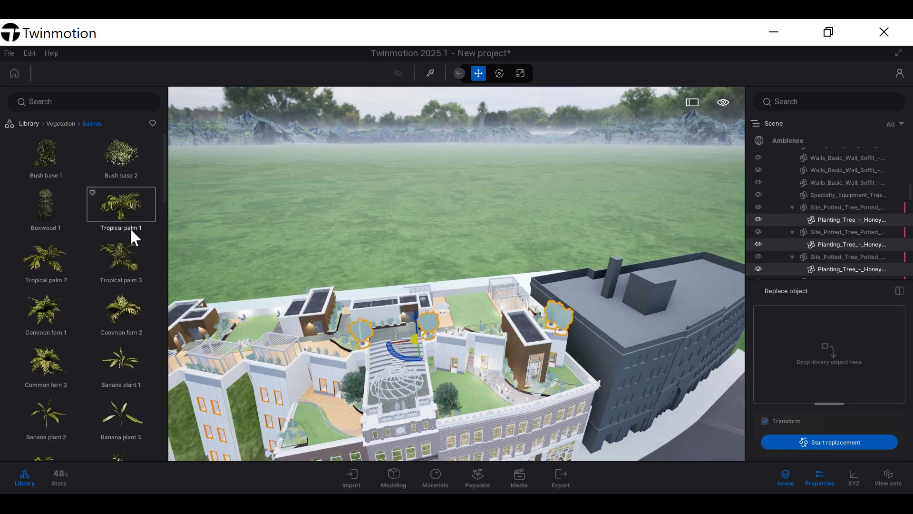
left_click_drag(121, 211, 808, 314)
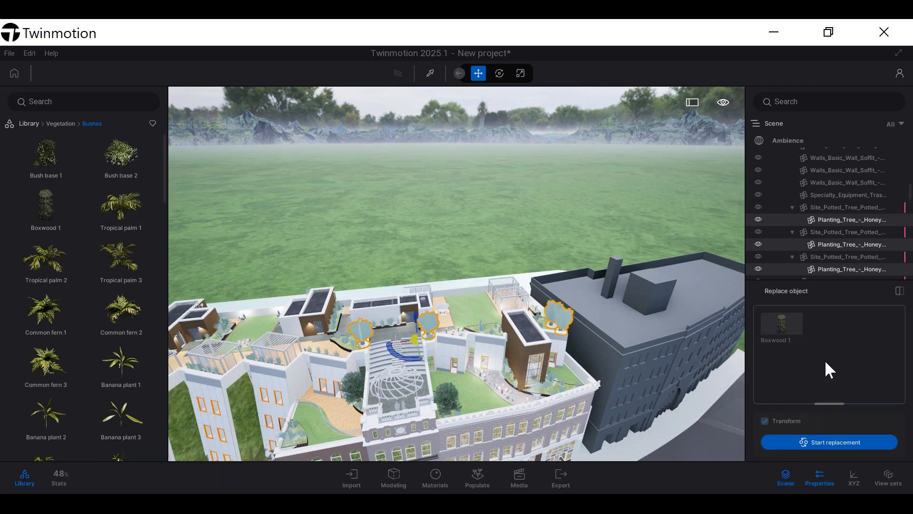
left_click(849, 440)
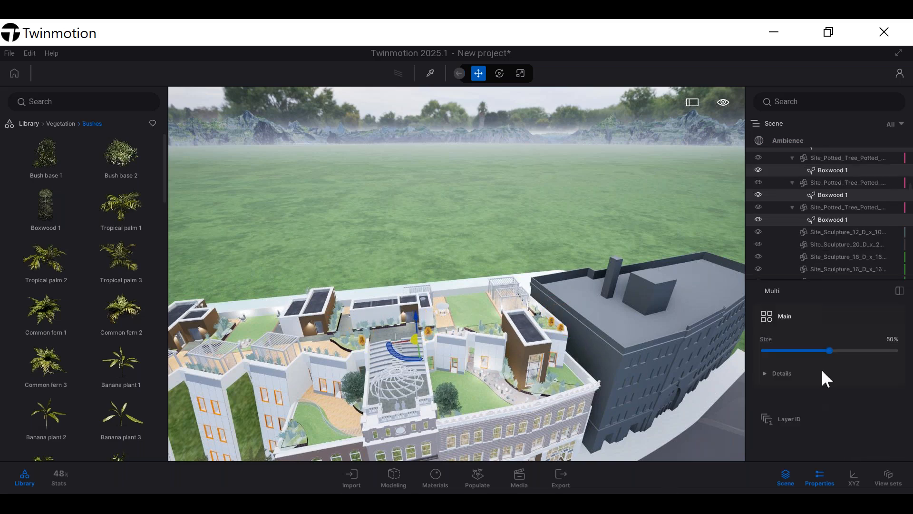
left_click_drag(878, 350, 897, 351)
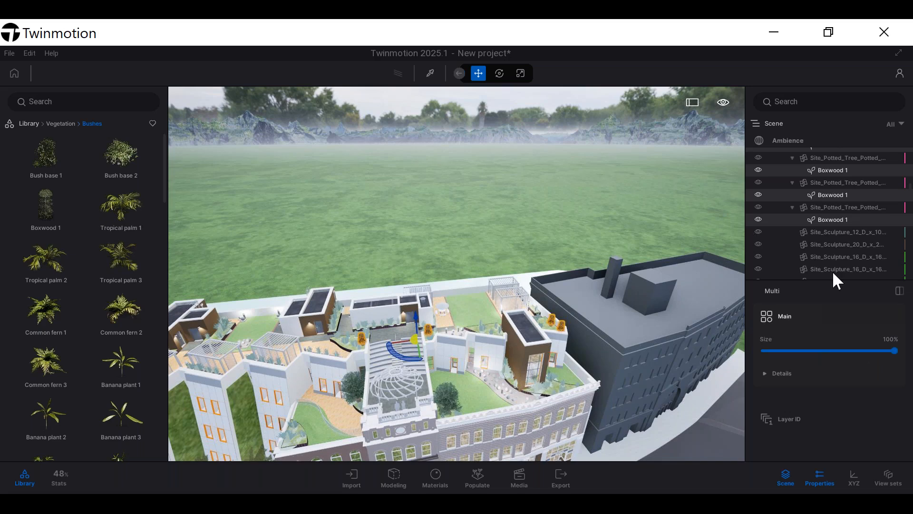
Replace the four selected rear-terrace potted plants with the Banyan tree and set their age to 1%
right_click(826, 218)
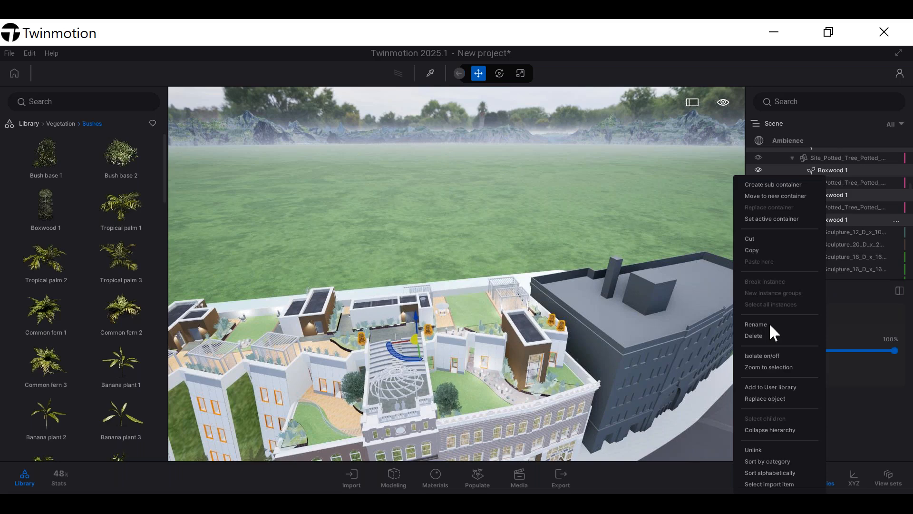
left_click(767, 399)
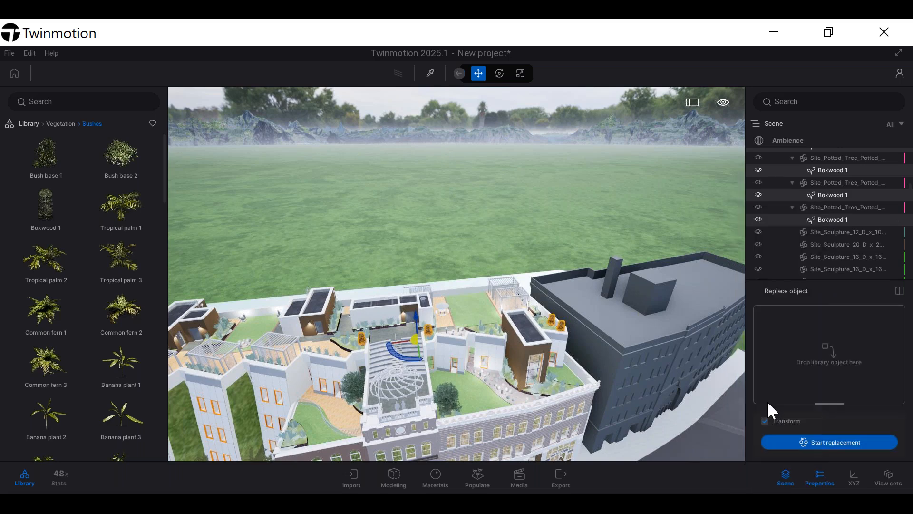
left_click(66, 124)
left_click(116, 159)
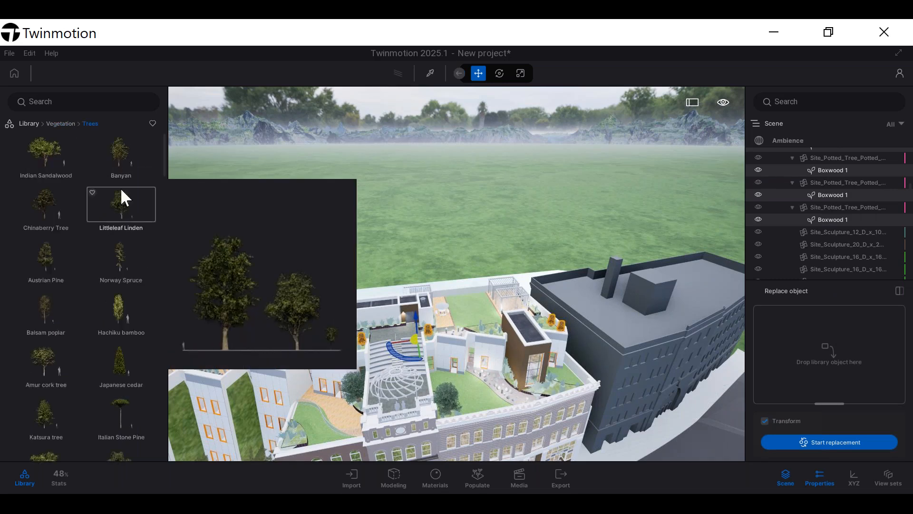
left_click_drag(118, 154, 815, 371)
left_click(817, 443)
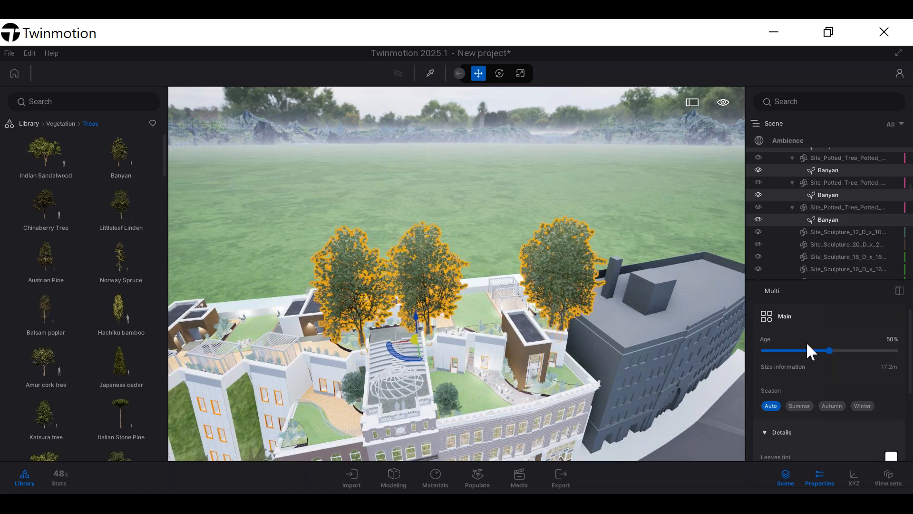
left_click(786, 350)
left_click_drag(787, 351, 764, 351)
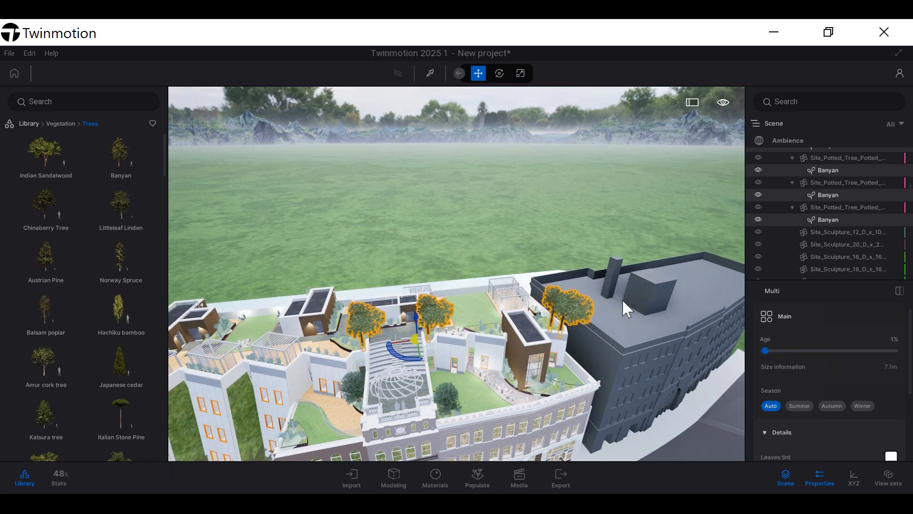
Return the library to the vegetation categories and select the planting bed next to the rear roof lawn
mouse_move(13, 151)
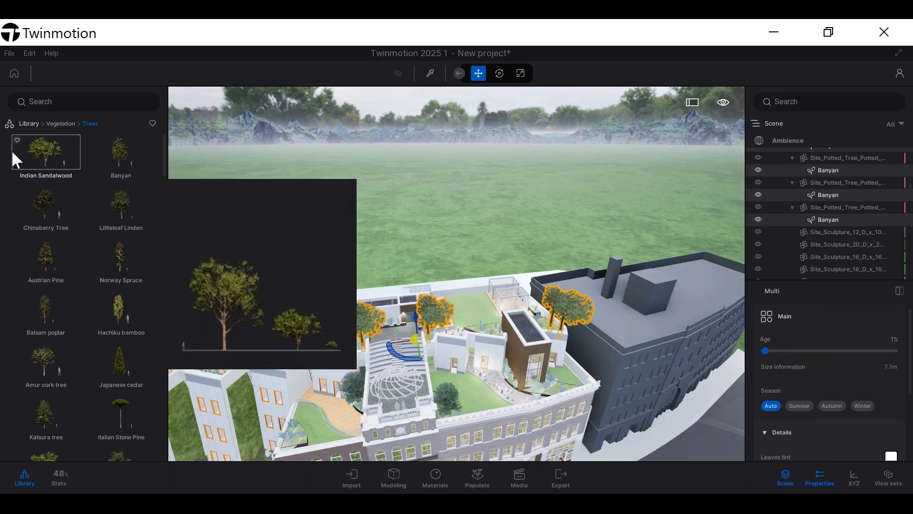
left_click(59, 123)
scroll(509, 387, "up", 5)
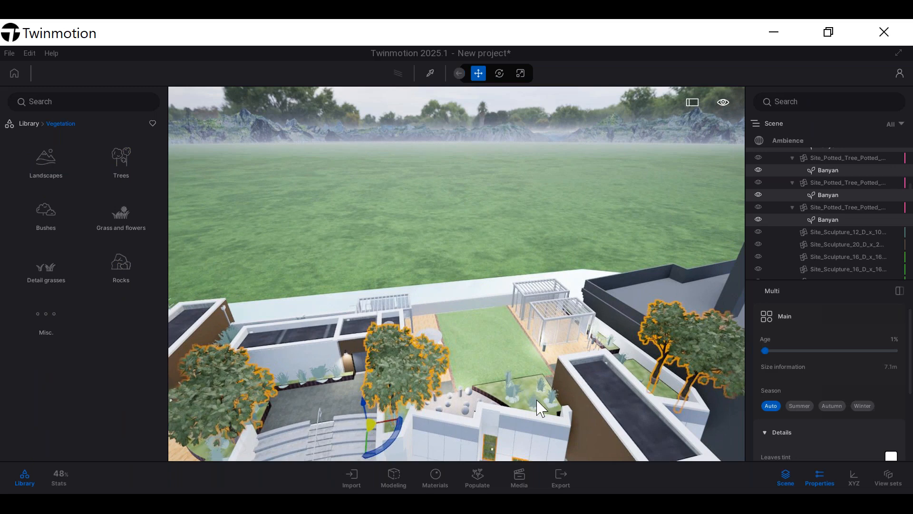
left_click(540, 408)
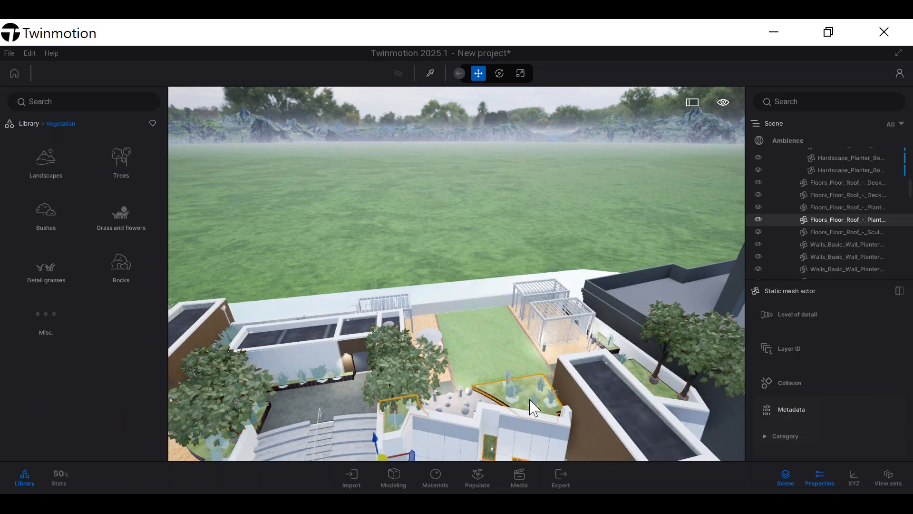
Filter the scene objects by "planting" and go to the start of the filtered list
left_click(793, 100)
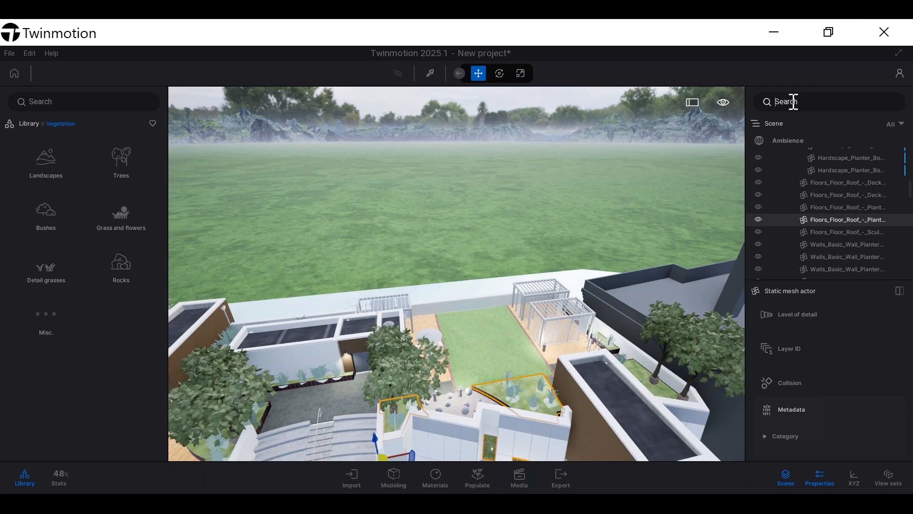
type("planting")
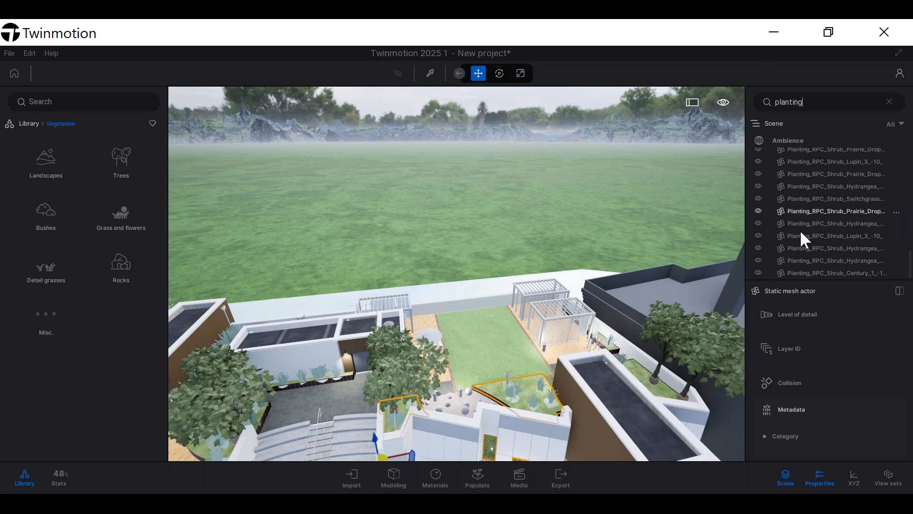
scroll(809, 219, "up", 3)
scroll(823, 200, "up", 5)
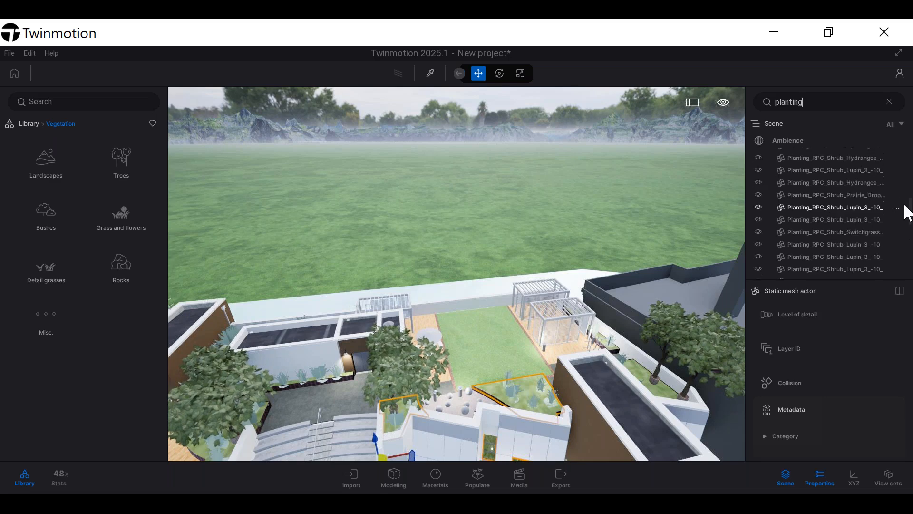
left_click_drag(909, 210, 912, 126)
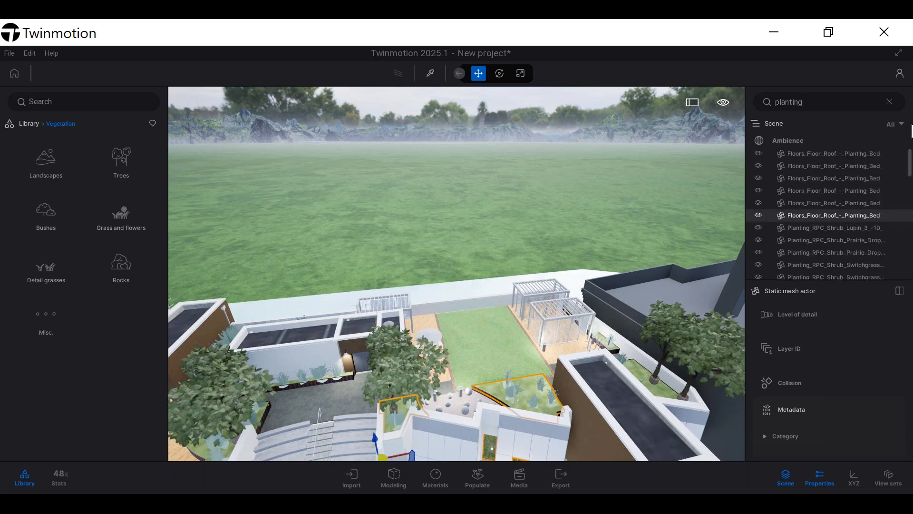
Select all the RPC shrub objects in the filtered scene list, from the first Lupin shrub to the last Century shrub
left_click(849, 229)
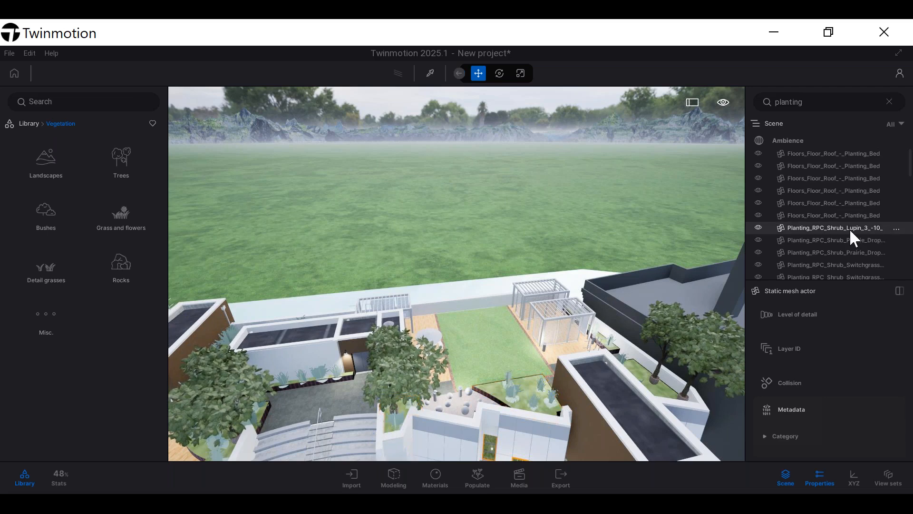
scroll(849, 228, "down", 3)
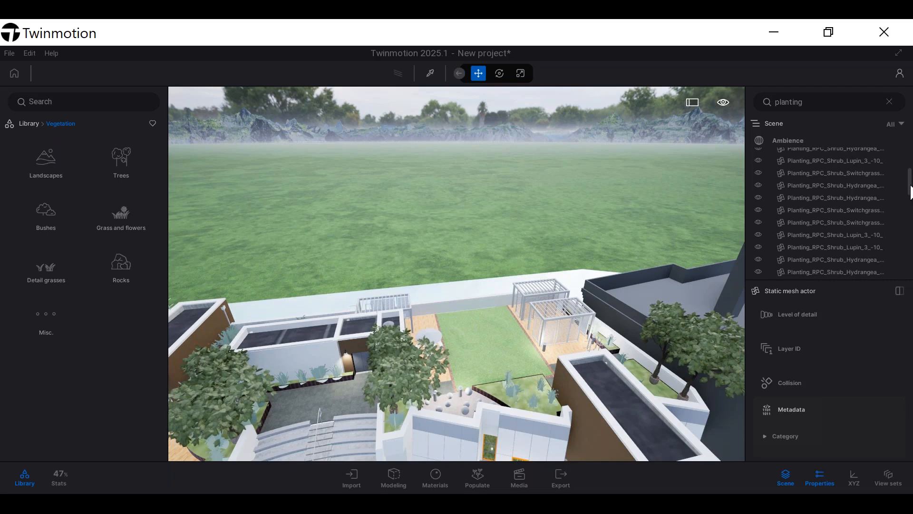
scroll(910, 185, "down", 2)
left_click_drag(912, 226, 911, 281)
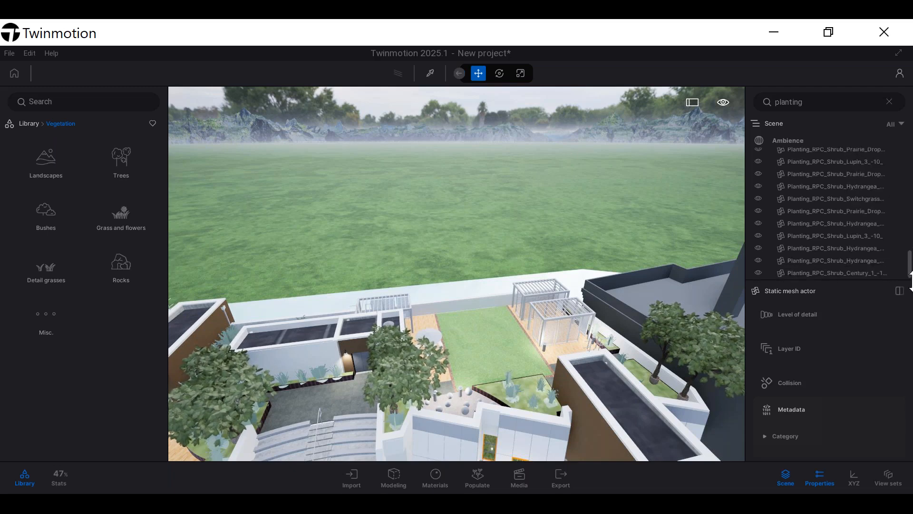
left_click(855, 265, "shift")
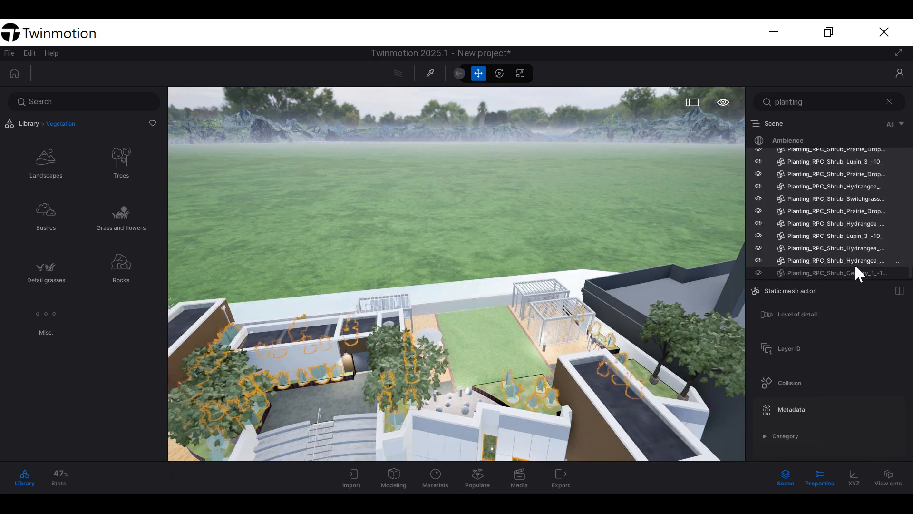
left_click(855, 273, "shift")
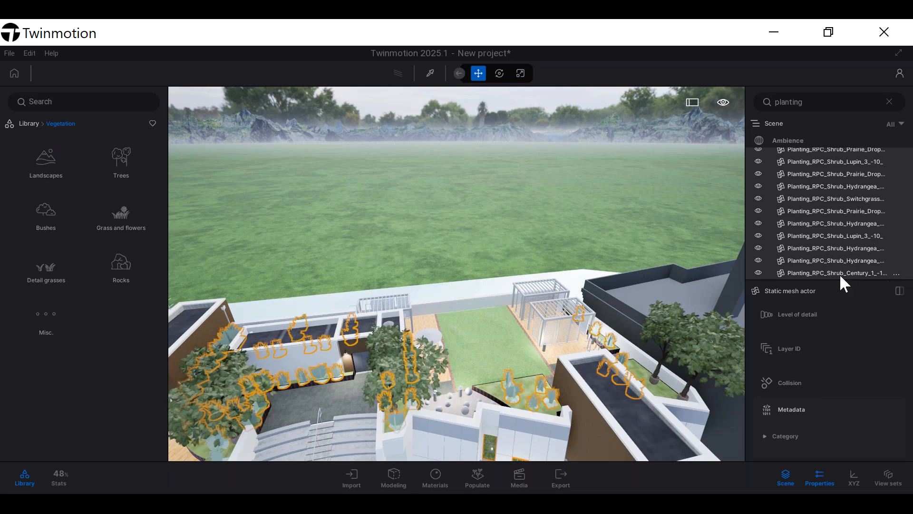
scroll(853, 224, "up", 3)
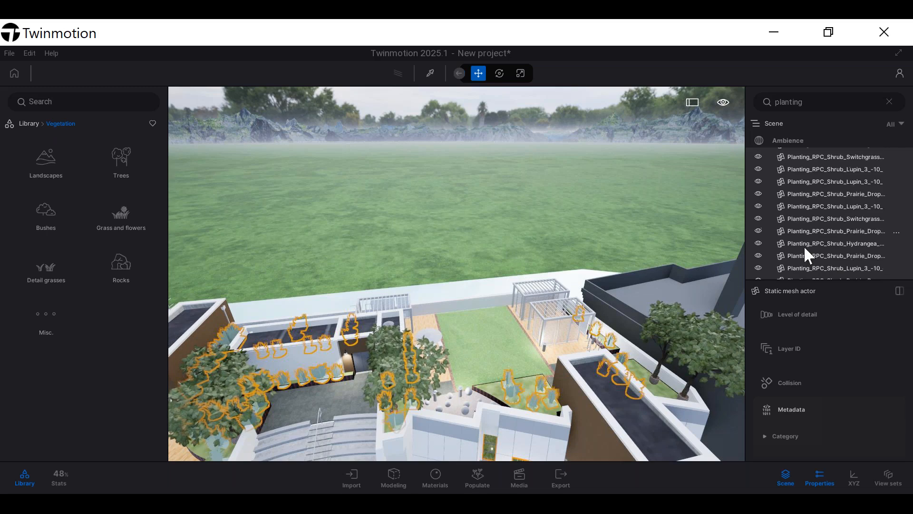
Replace the selected shrubs with the Tropical palm 1 bush from the library and clear the selection
right_click(836, 230)
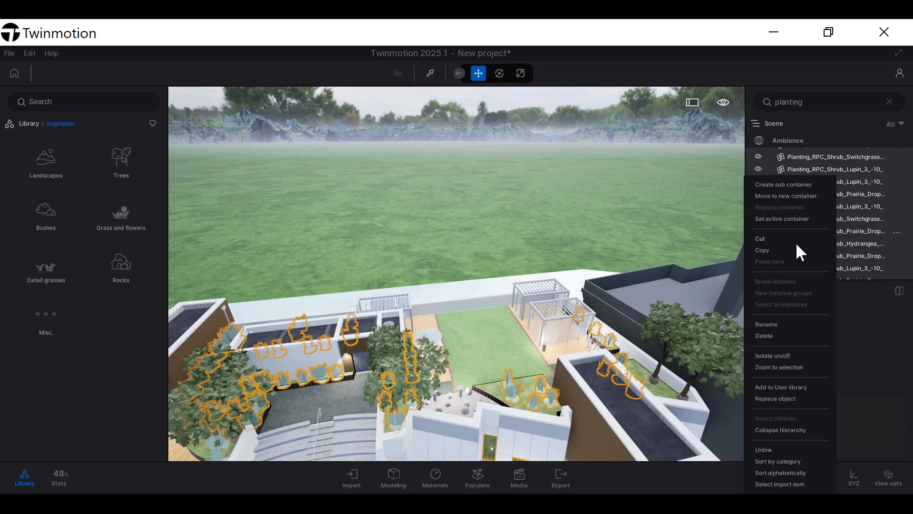
left_click(776, 399)
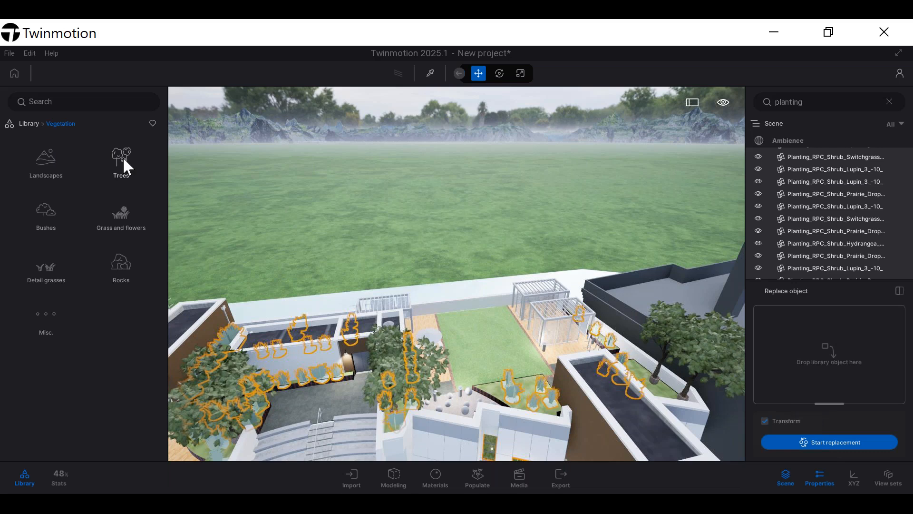
left_click(52, 212)
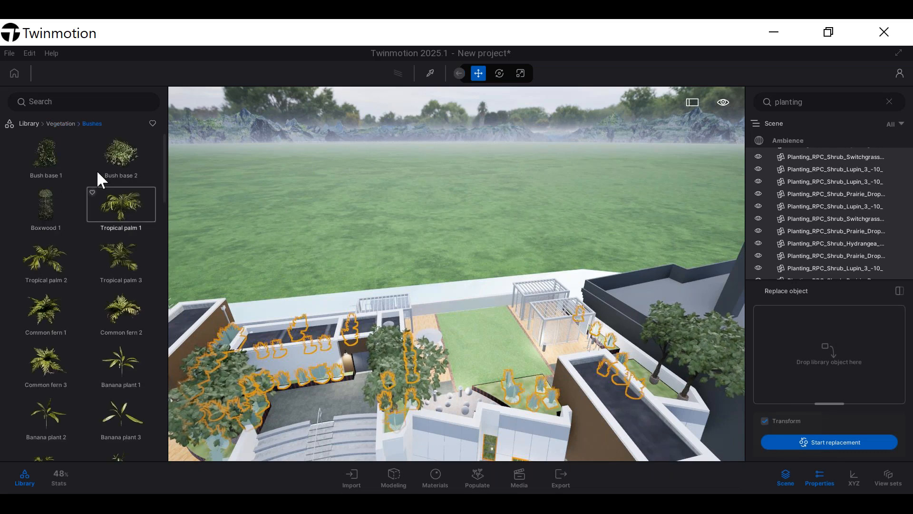
left_click_drag(125, 209, 852, 333)
left_click(823, 433)
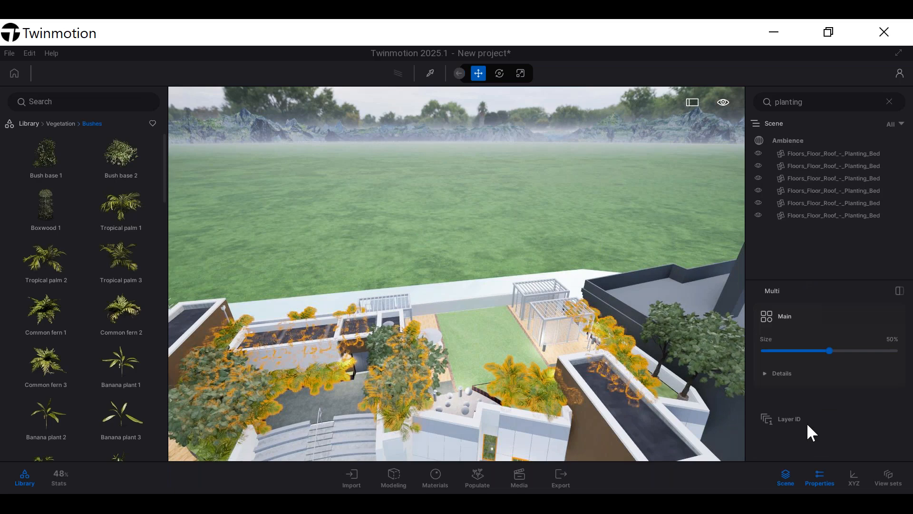
scroll(612, 317, "down", 5)
middle_click_drag(612, 317, 624, 247)
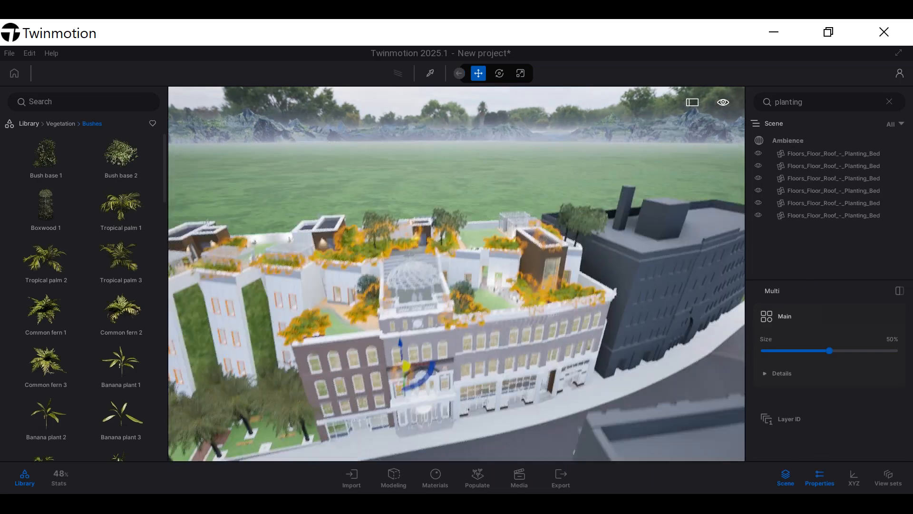
scroll(441, 321, "up", 5)
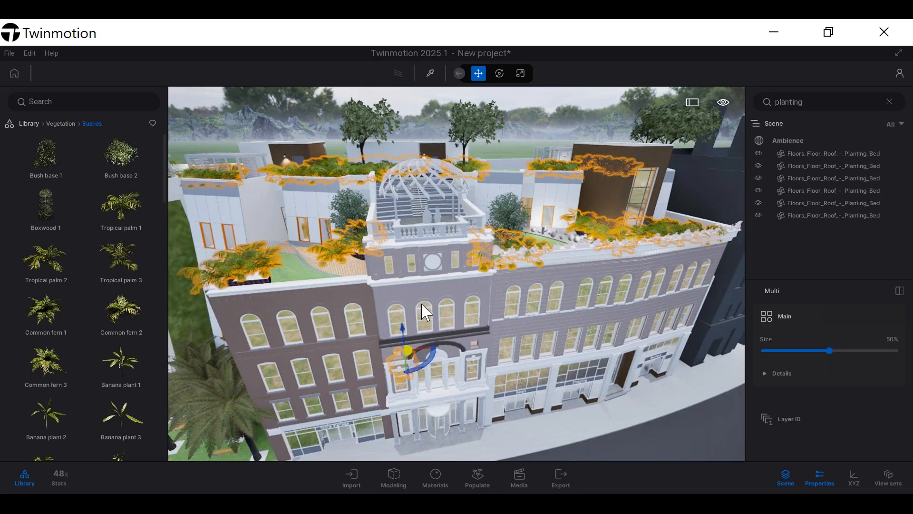
middle_click_drag(421, 305, 472, 334)
key("Escape")
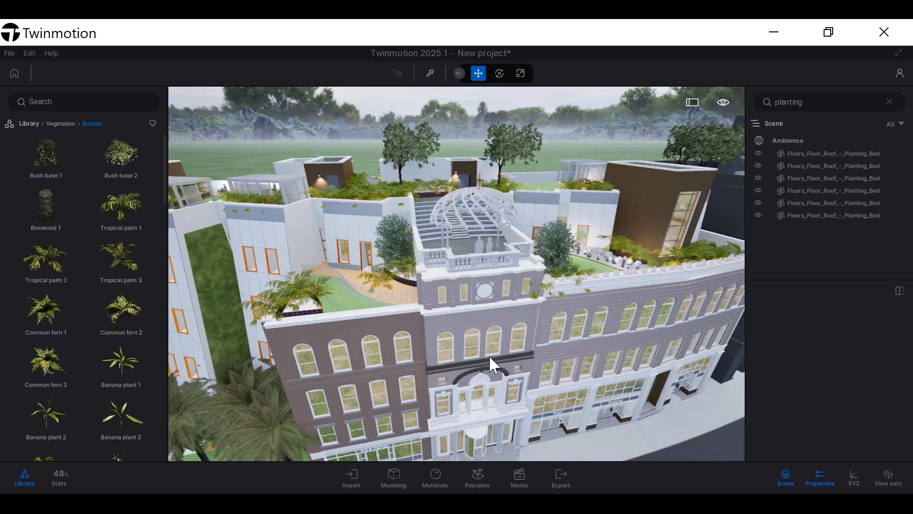
Examine the replaced rooftop vegetation and the street facade from several distances, ending close to the white towers' green walls
scroll(490, 358, "up", 3)
scroll(486, 342, "down", 2)
middle_click_drag(486, 341, 547, 223)
scroll(481, 329, "down", 2)
scroll(481, 329, "down", 3)
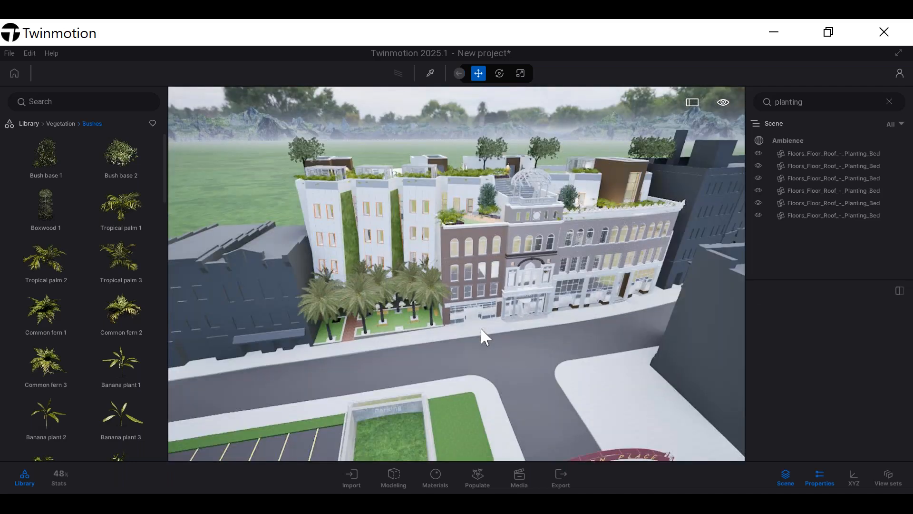
middle_click_drag(420, 272, 441, 279)
scroll(592, 238, "up", 3)
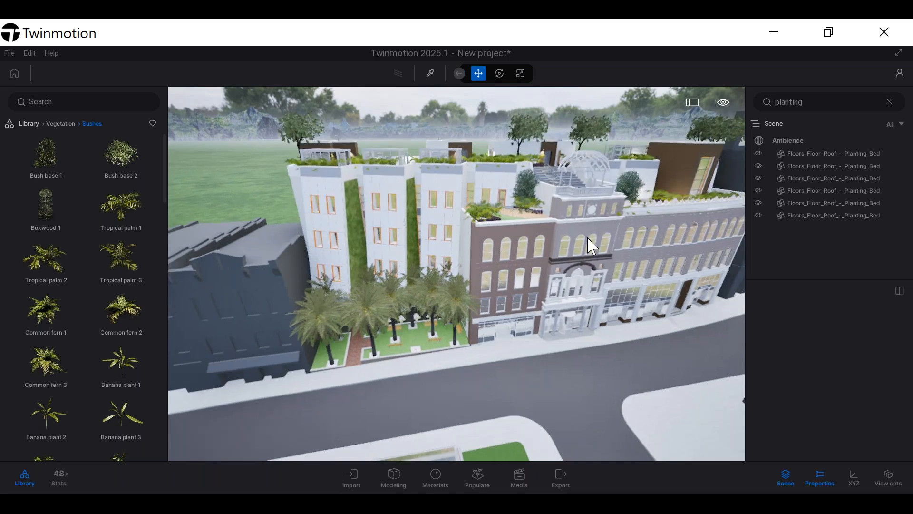
middle_click_drag(590, 243, 575, 209)
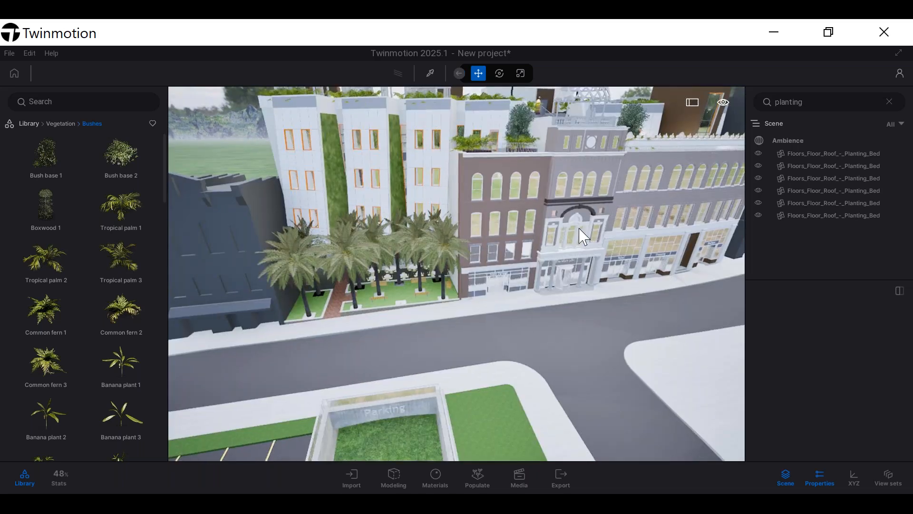
scroll(459, 157, "up", 2)
middle_click_drag(459, 157, 495, 371)
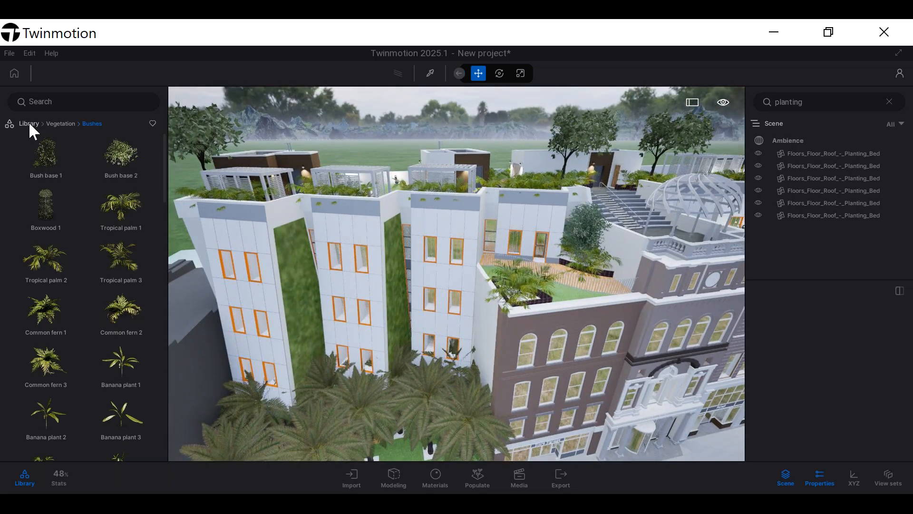
Apply the Grass 1 nature ground material to the green walls between the white facade towers
left_click(29, 123)
left_click(44, 159)
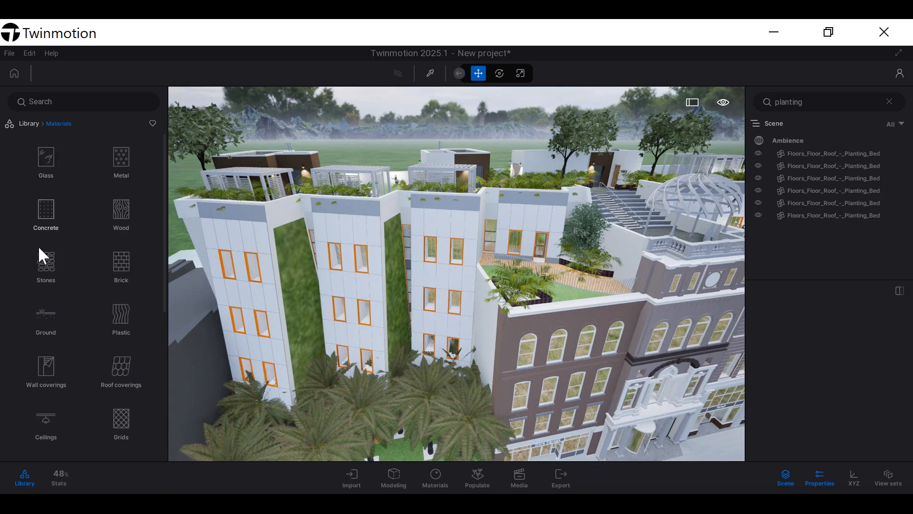
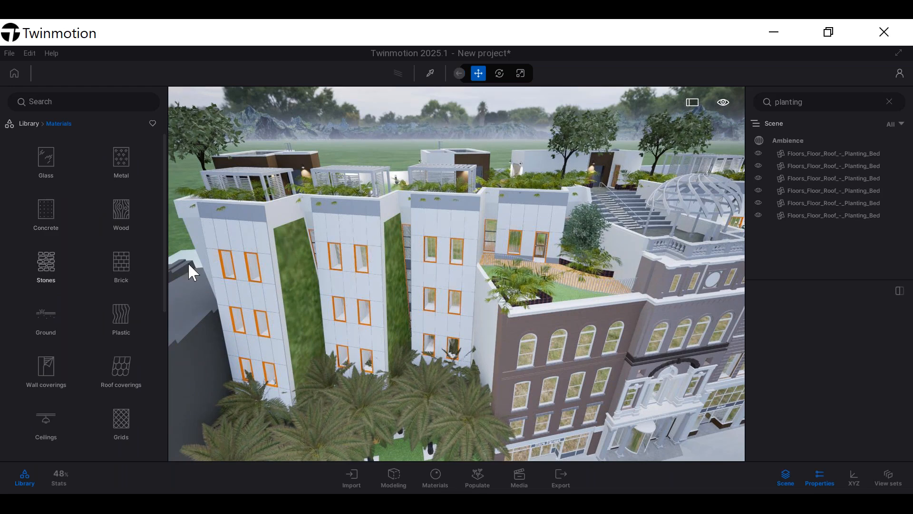
left_click(105, 203)
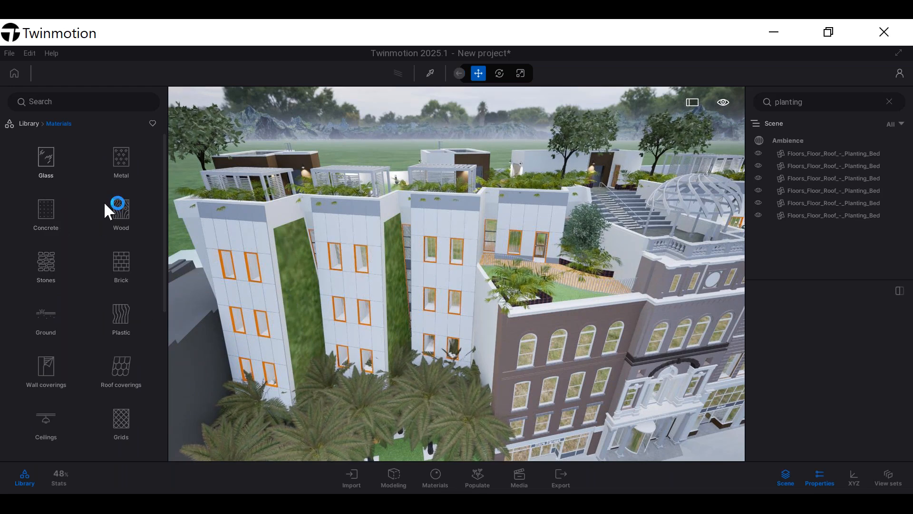
left_click(41, 327)
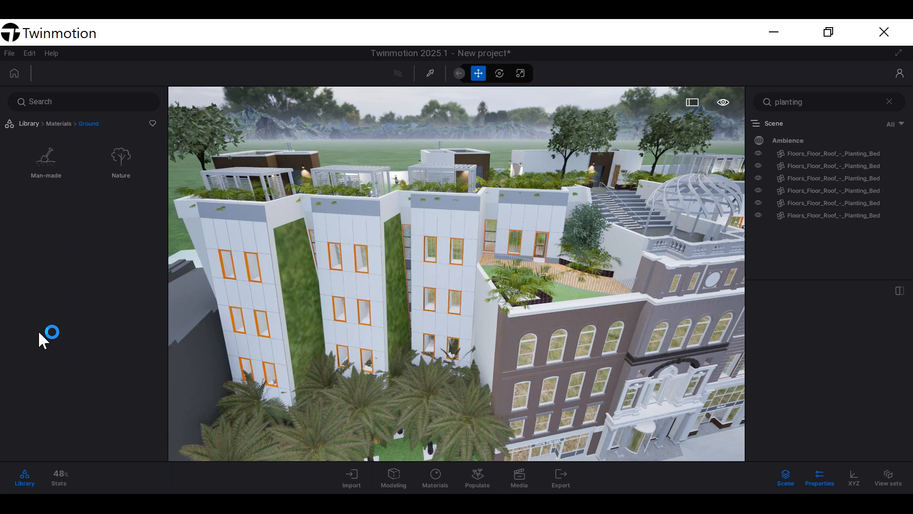
left_click(119, 160)
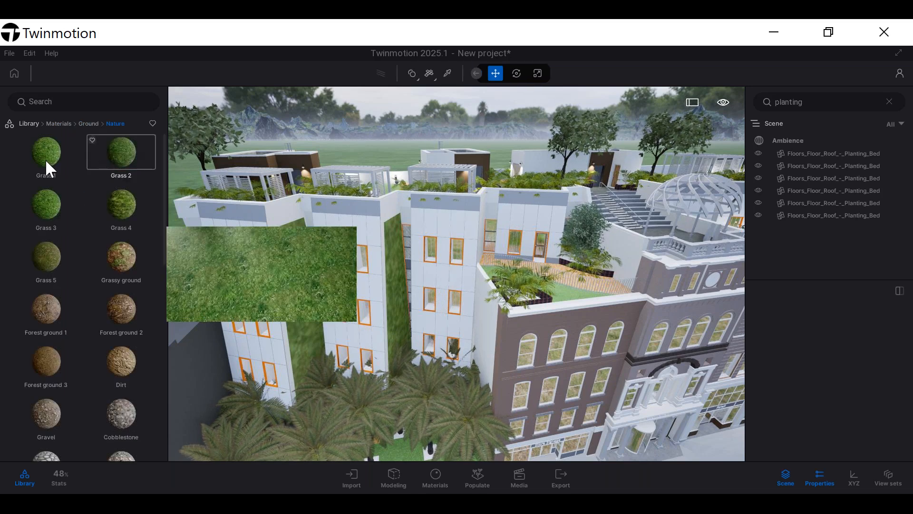
left_click_drag(119, 164, 299, 247)
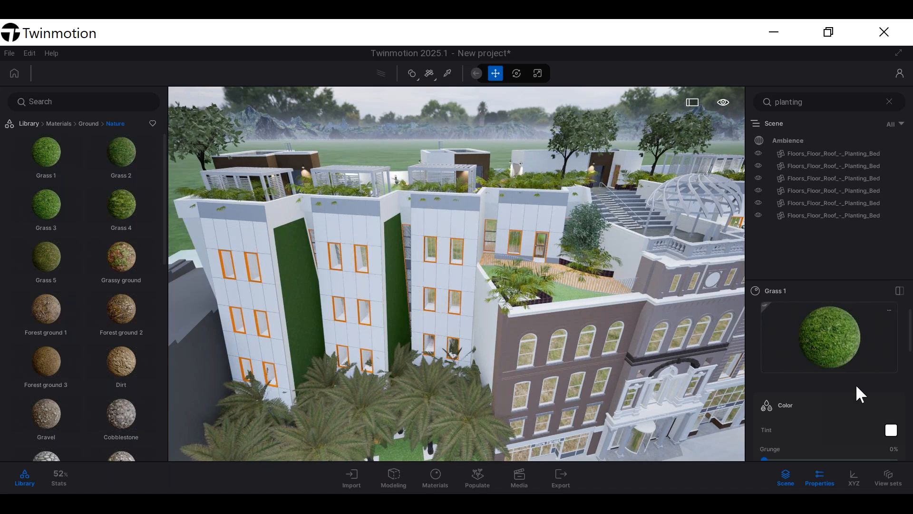
Tint the Grass 1 material light green (7FFF84)
scroll(855, 384, "down", 1)
scroll(854, 417, "down", 1)
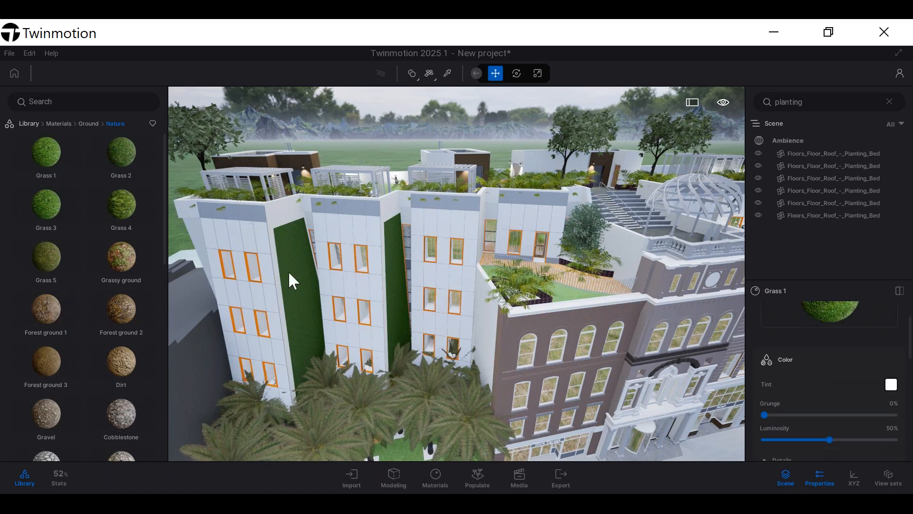
left_click(892, 385)
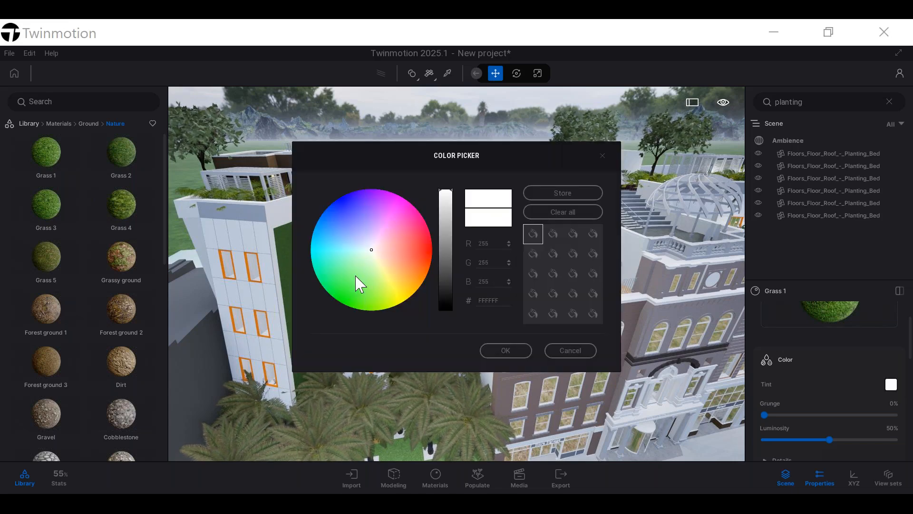
left_click(356, 276)
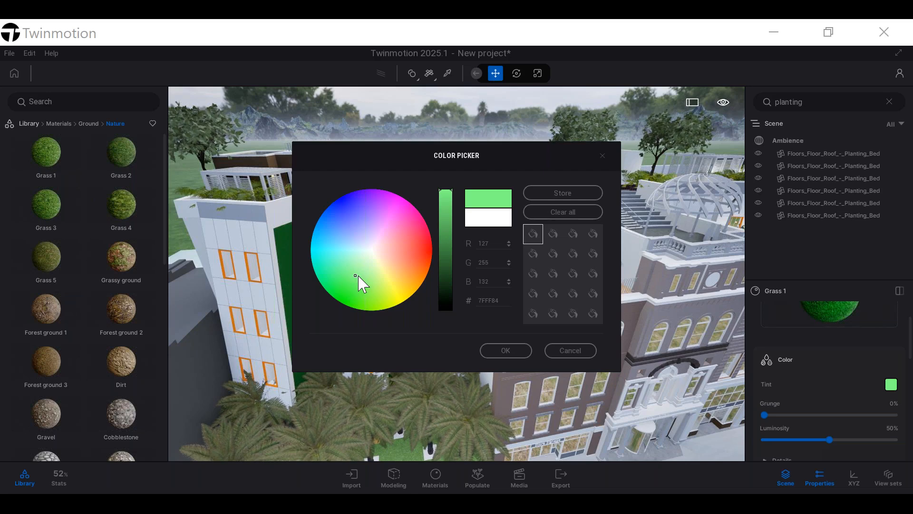
left_click(507, 355)
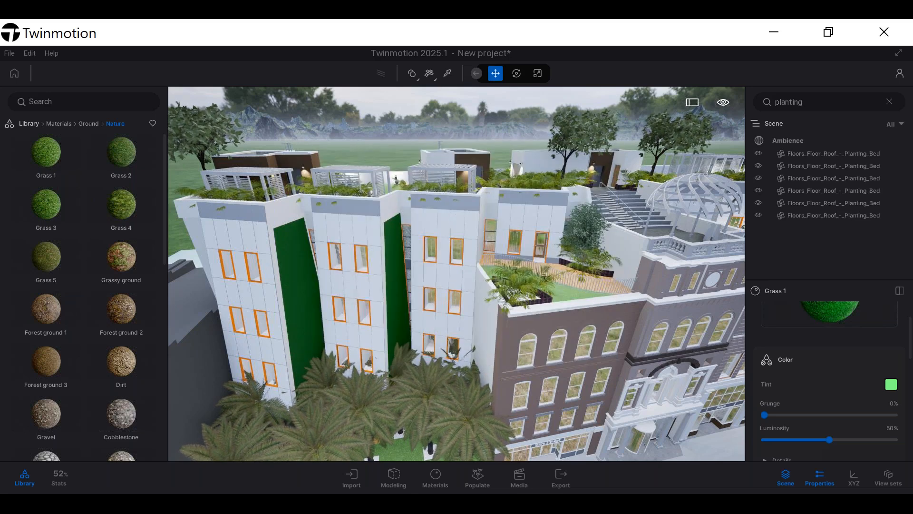
Set the Grass 1 material's grunge to 92% and its luminosity to 76%
scroll(802, 410, "down", 1)
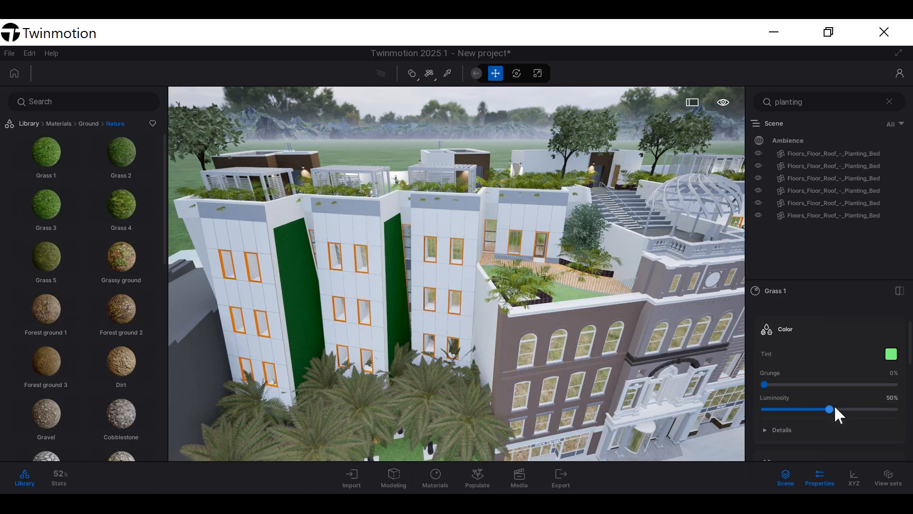
left_click_drag(833, 410, 895, 409)
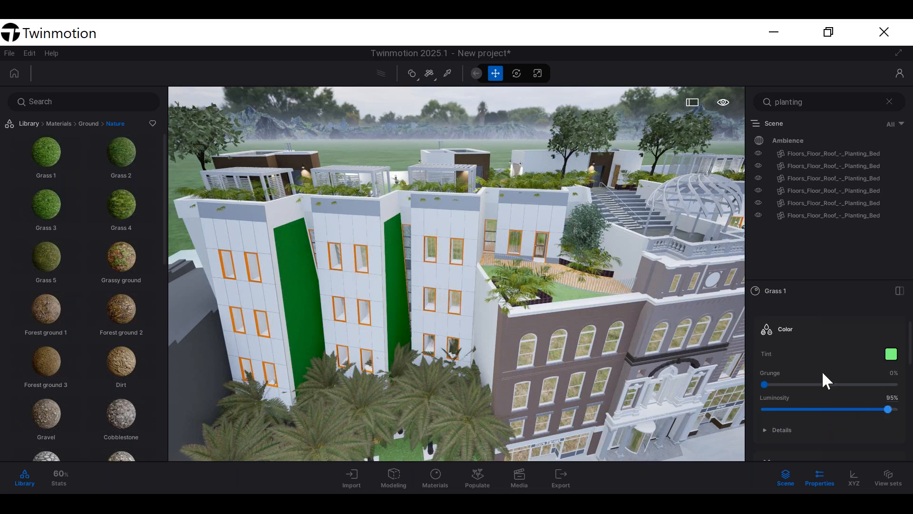
left_click_drag(811, 386, 832, 385)
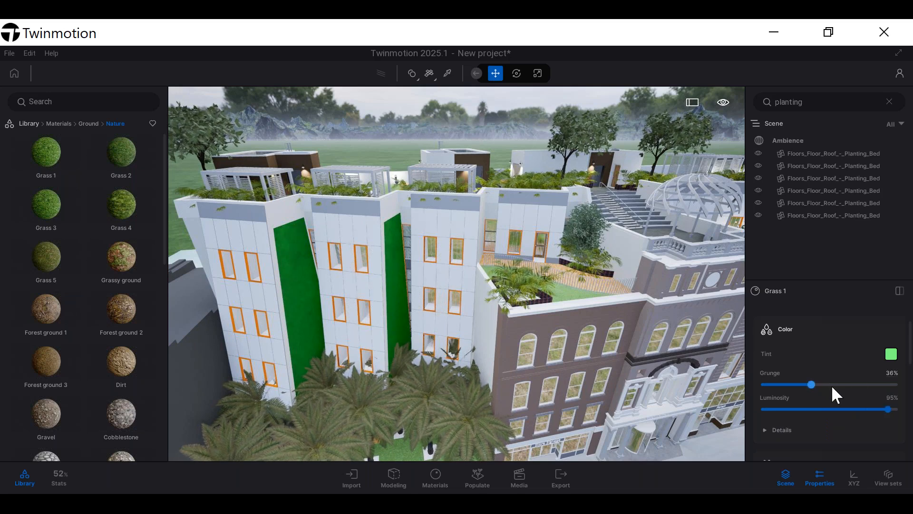
left_click(883, 384)
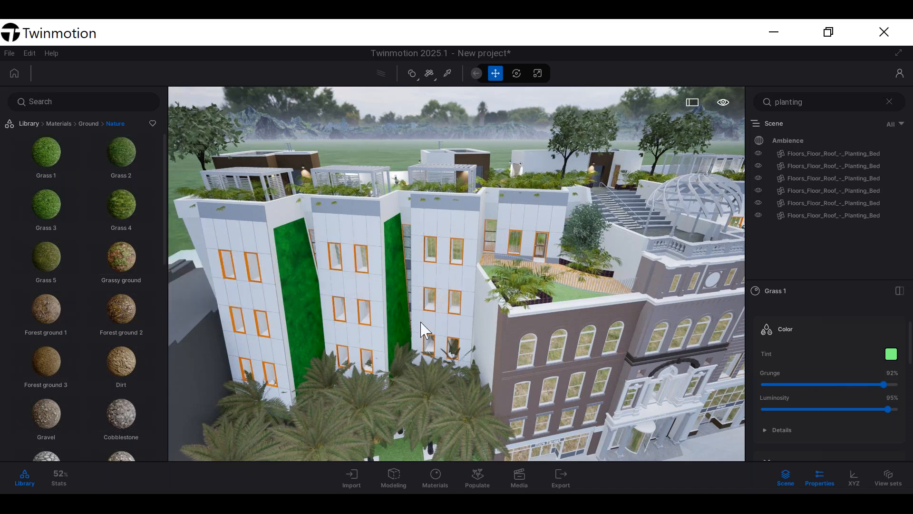
left_click(864, 409)
Apply the Brushed aluminium 01 metal material to the white facade panels of the towers
scroll(372, 304, "down", 2)
middle_click_drag(371, 306, 399, 270)
middle_click_drag(350, 289, 350, 275)
scroll(348, 269, "up", 2)
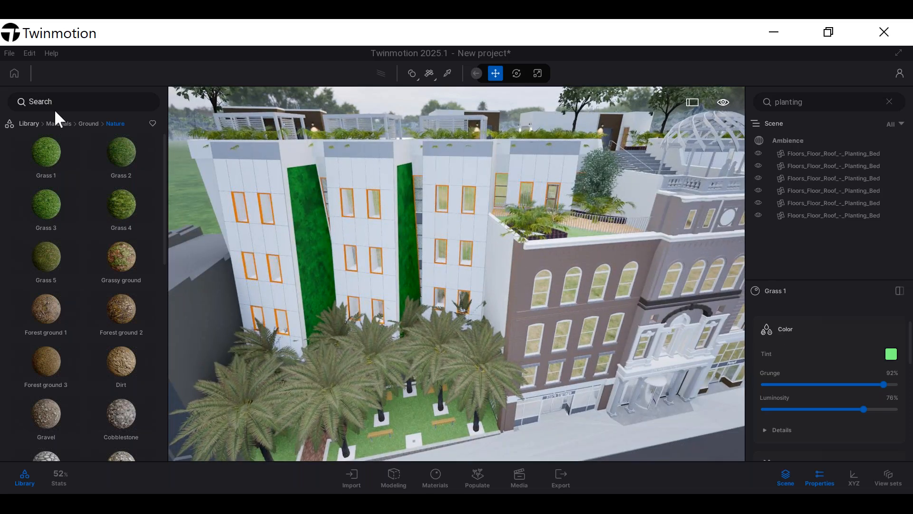
left_click(59, 124)
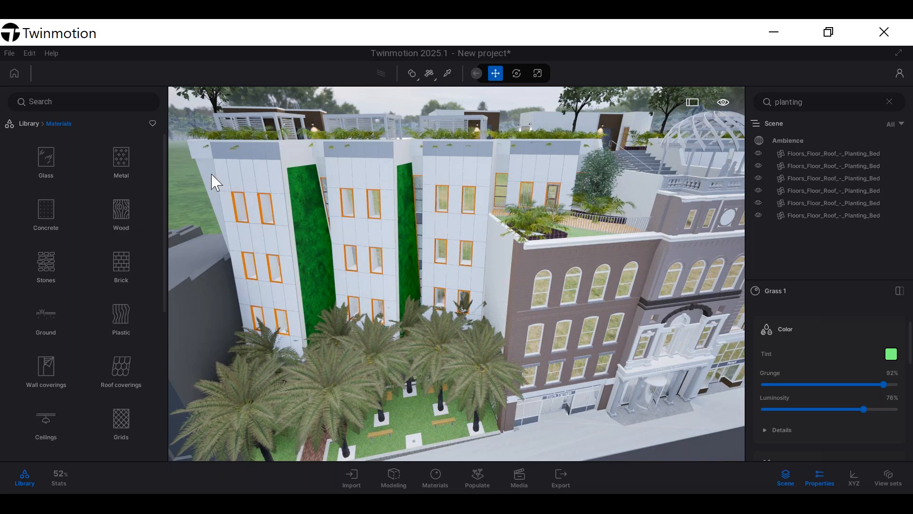
left_click(130, 166)
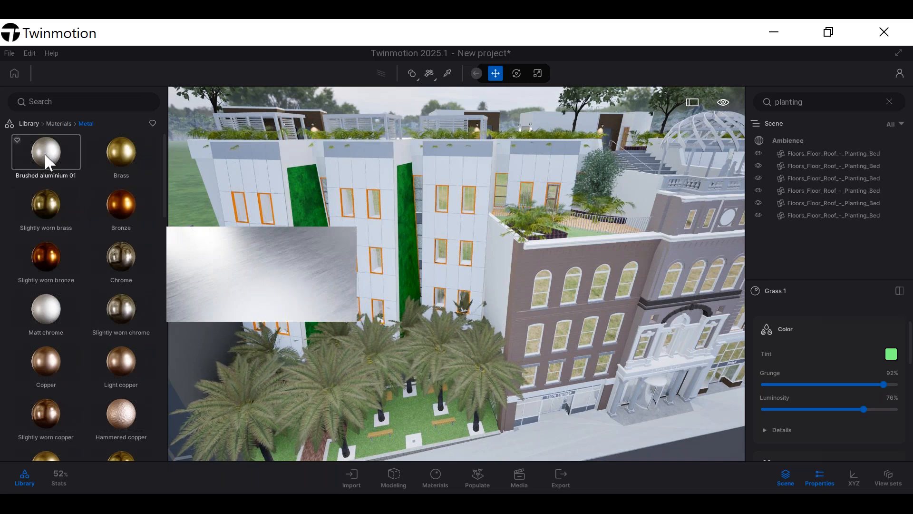
mouse_move(44, 155)
left_mouse_down()
mouse_move(256, 185)
mouse_move(263, 168)
mouse_move(223, 180)
left_mouse_up()
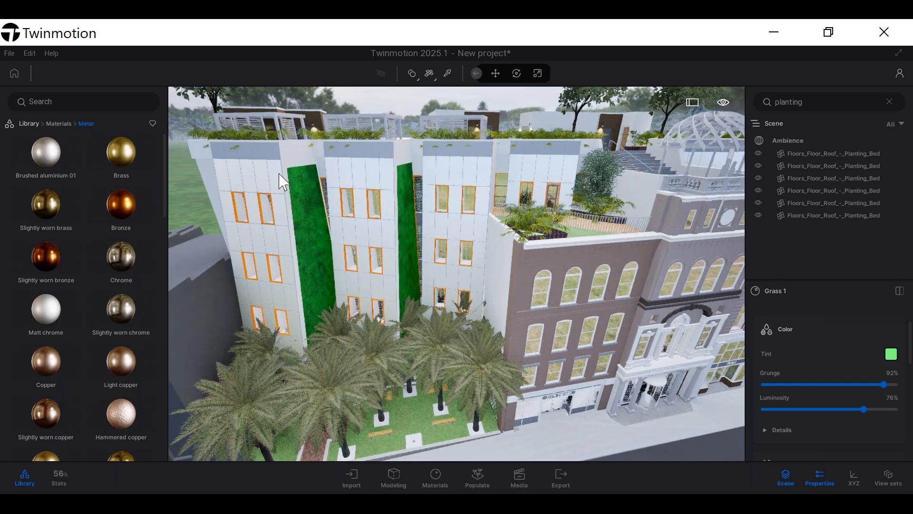
Set the Brushed aluminium 01 material's luminosity to 78% and its grunge to 38% on the tower panels
left_click(283, 182)
scroll(343, 224, "up", 10)
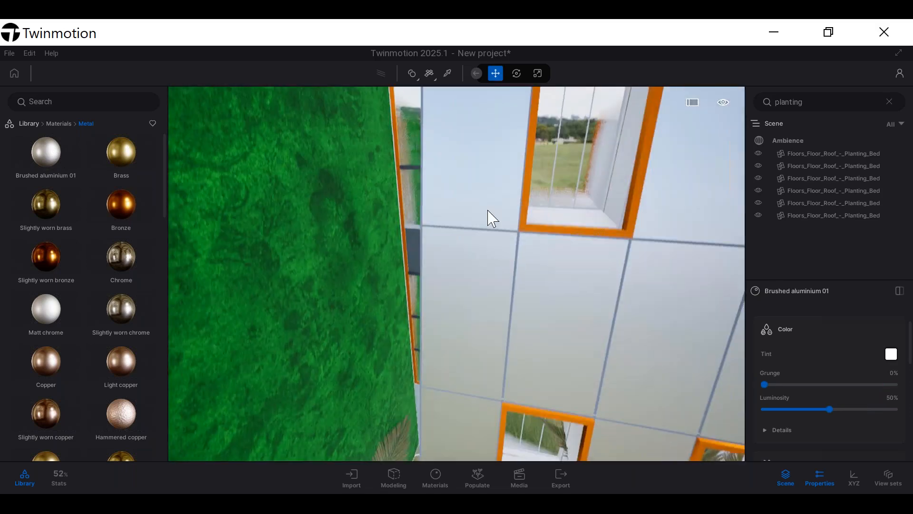
scroll(485, 219, "up", 3)
scroll(484, 220, "down", 3)
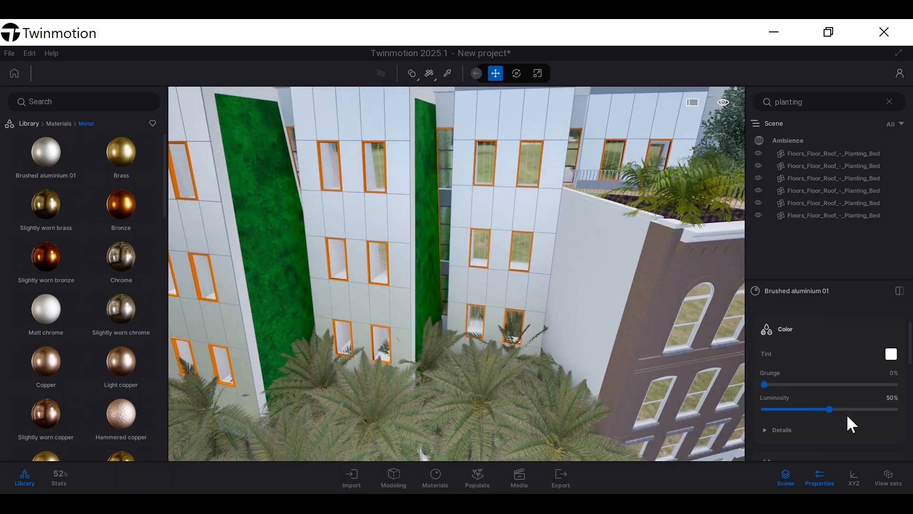
left_click_drag(831, 409, 866, 409)
left_click(815, 384)
scroll(312, 250, "down", 3)
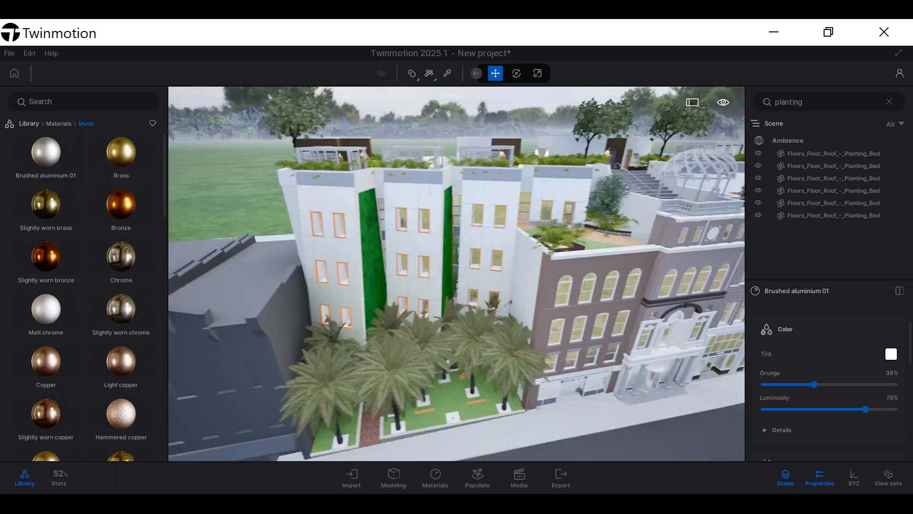
scroll(556, 258, "up", 6)
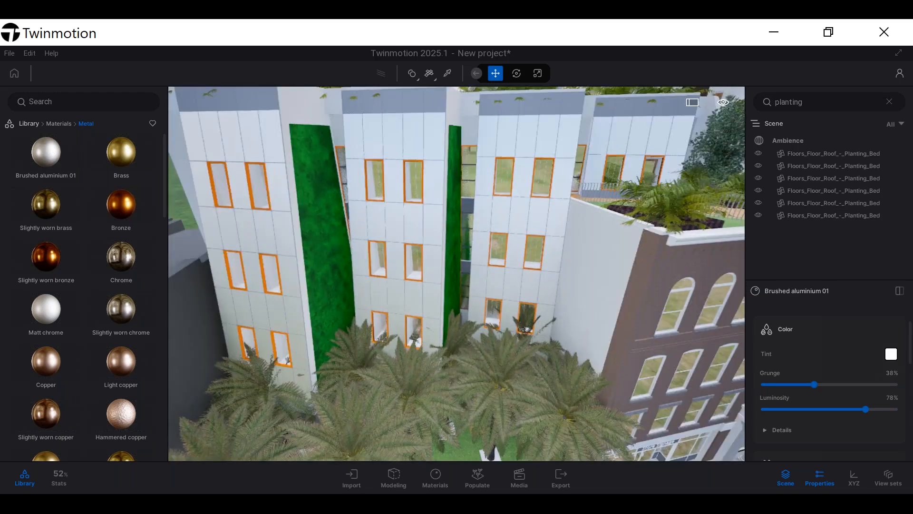
Tint the Brushed aluminium 01 material on the tower panels mid grey (747474)
middle_click_drag(555, 258, 435, 222)
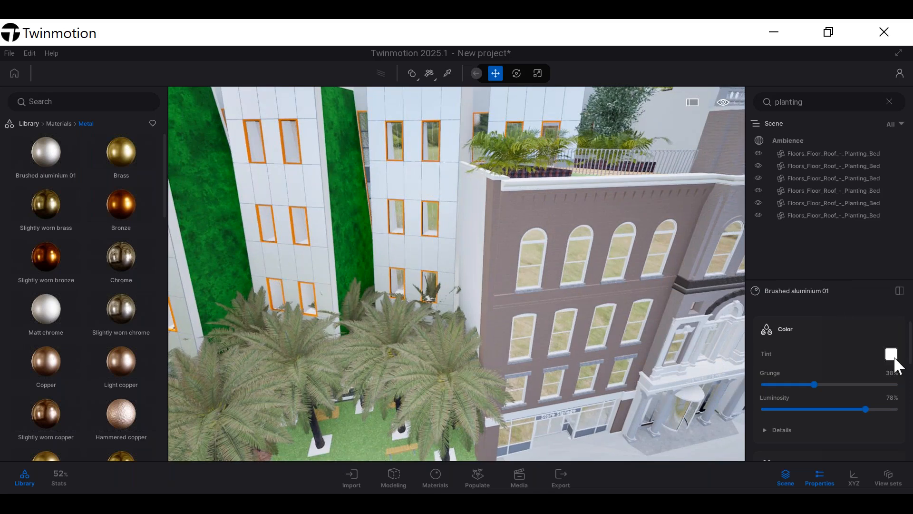
left_click(891, 354)
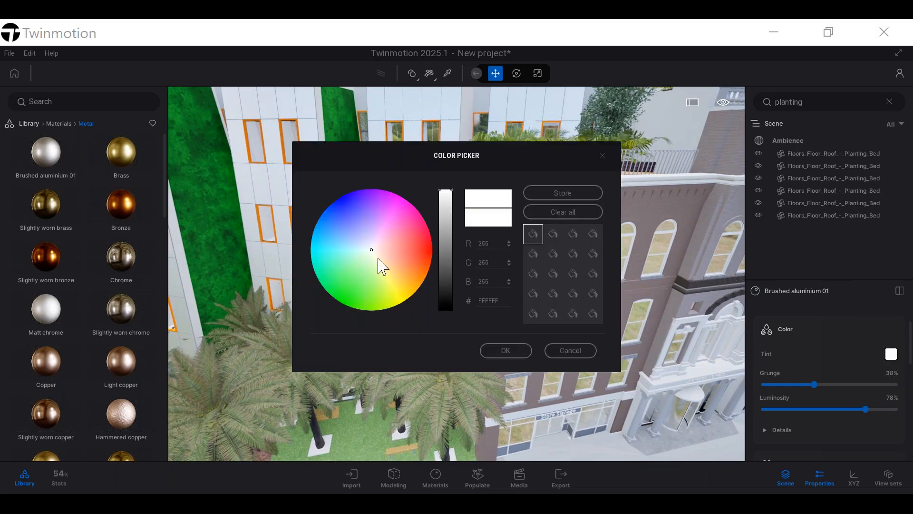
left_click(446, 270)
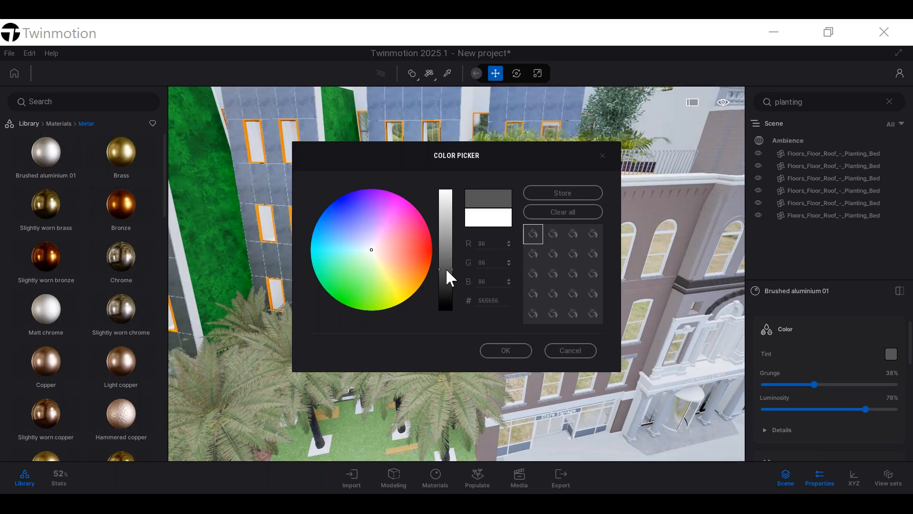
mouse_move(447, 270)
left_mouse_down()
mouse_move(447, 243)
mouse_move(447, 260)
left_mouse_up()
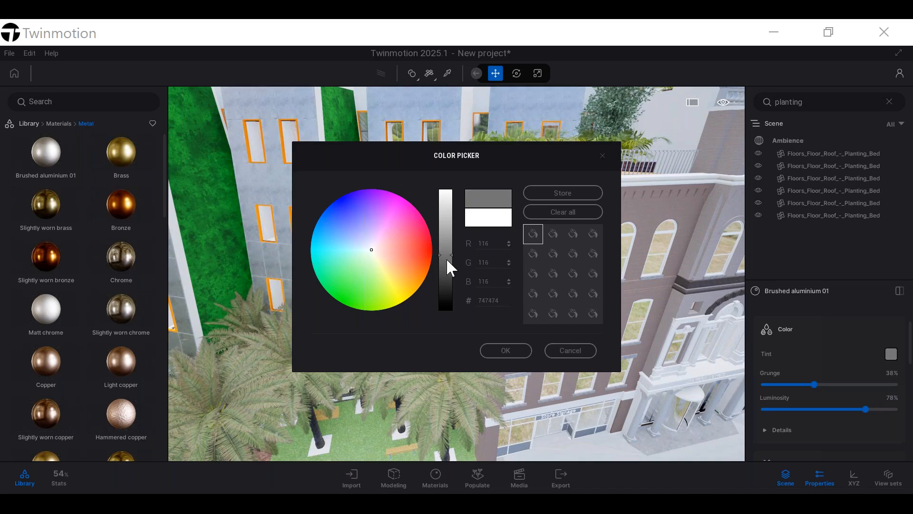
left_click(505, 351)
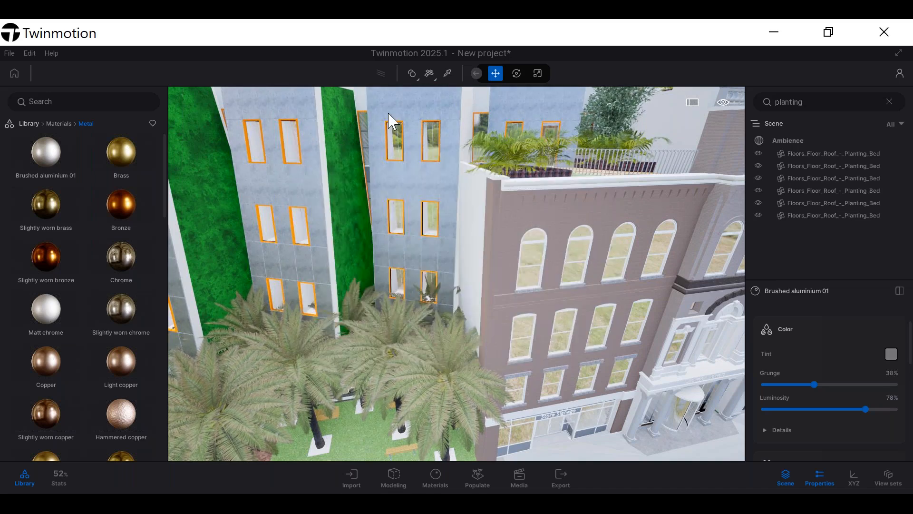
scroll(388, 113, "down", 2)
Apply the Clean brick 03 material to the brown facade beside the palm garden
mouse_move(388, 114)
right_mouse_down()
mouse_move(333, 81)
mouse_move(433, 126)
mouse_move(612, 178)
right_mouse_up()
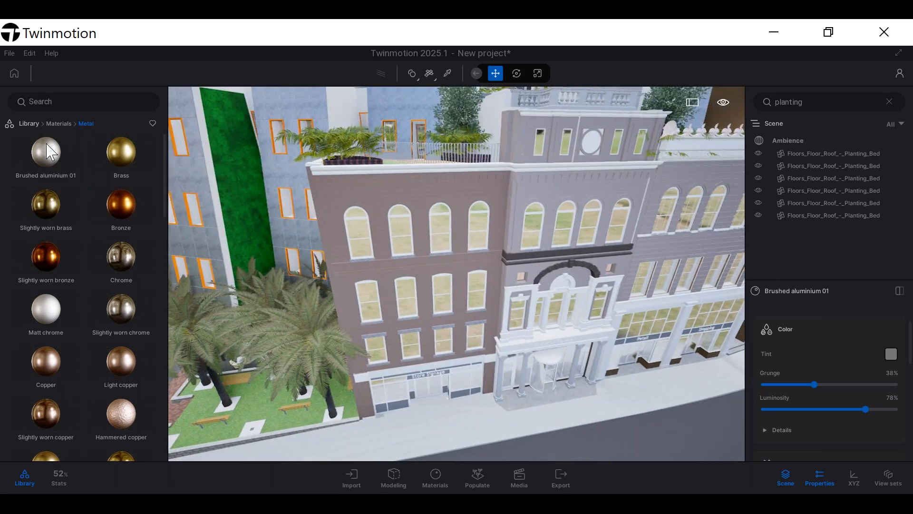
left_click(64, 123)
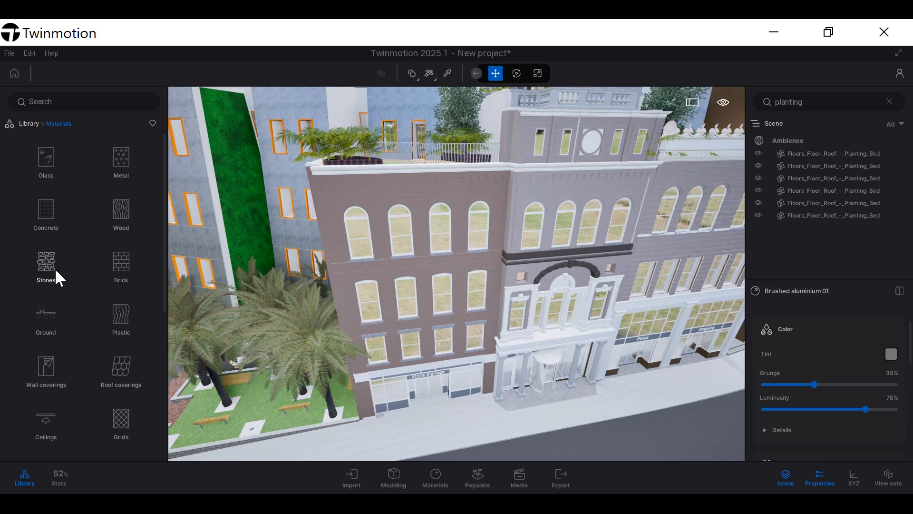
left_click(126, 263)
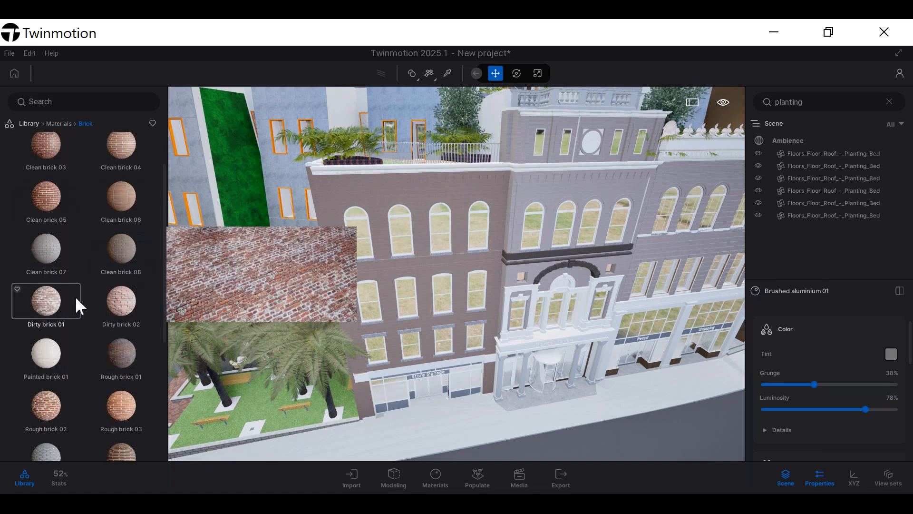
left_click(79, 264)
left_click(53, 201)
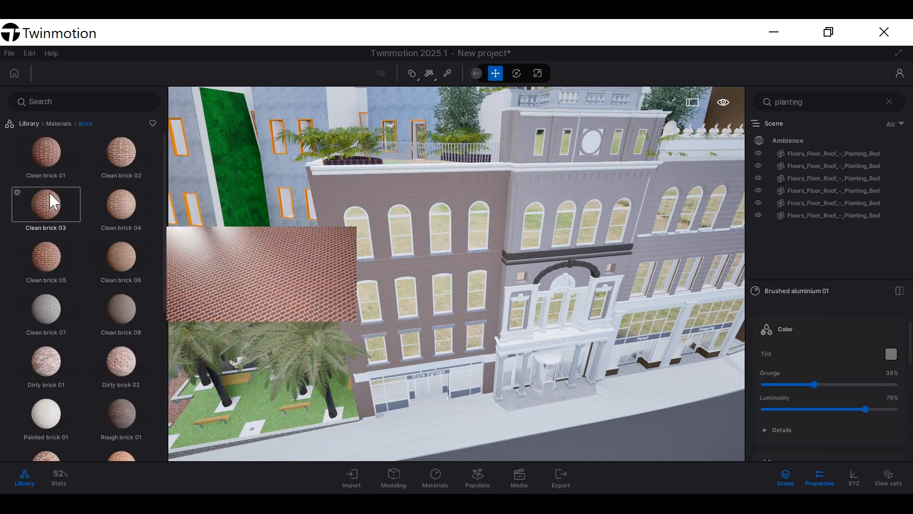
left_click_drag(280, 221, 371, 221)
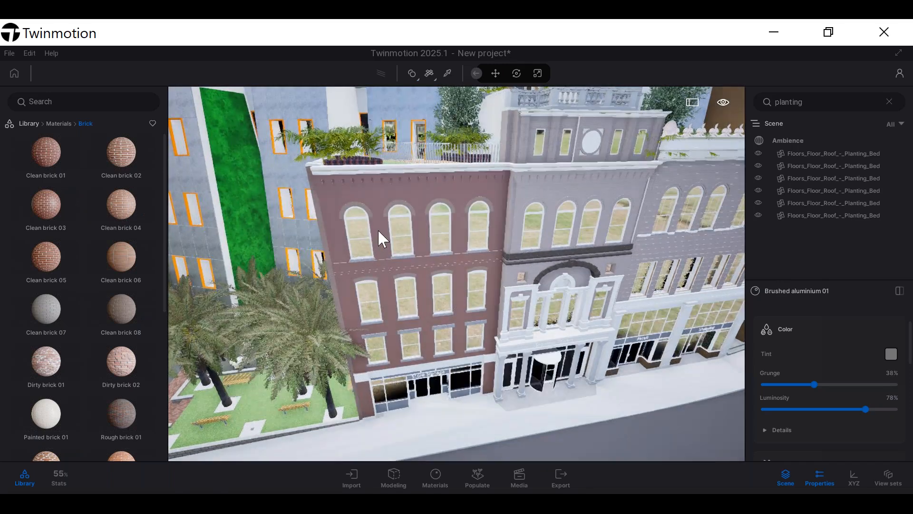
left_click(379, 232)
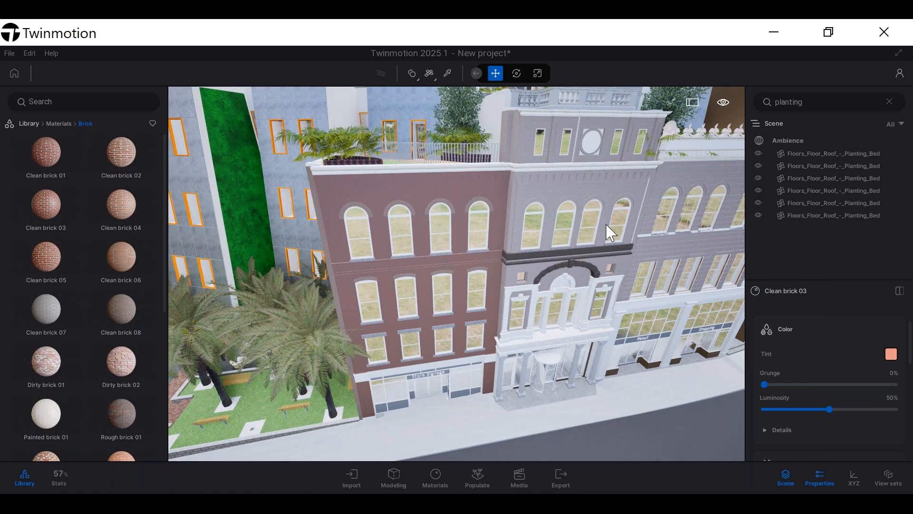
Clear the scene search filter and apply Clean brick 03 to the grey walls of the entrance section and the long adjoining wing
middle_click_drag(699, 218, 588, 286)
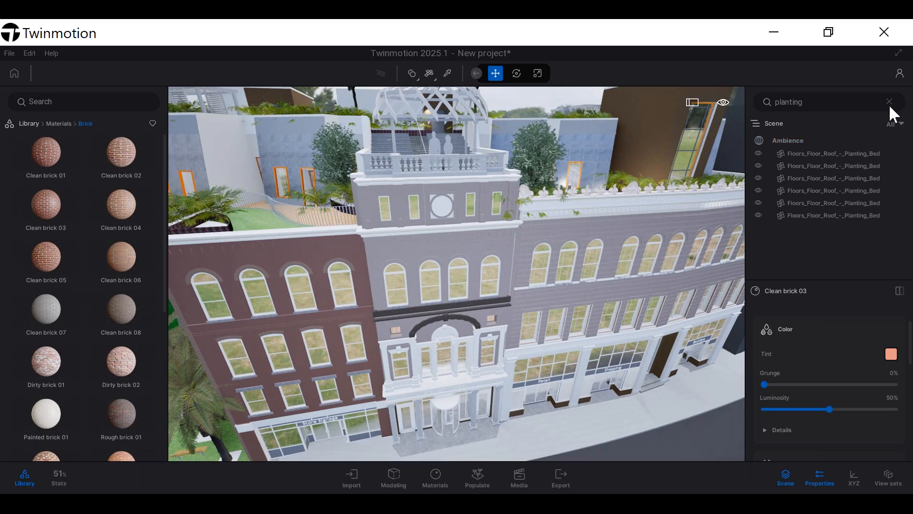
left_click(889, 101)
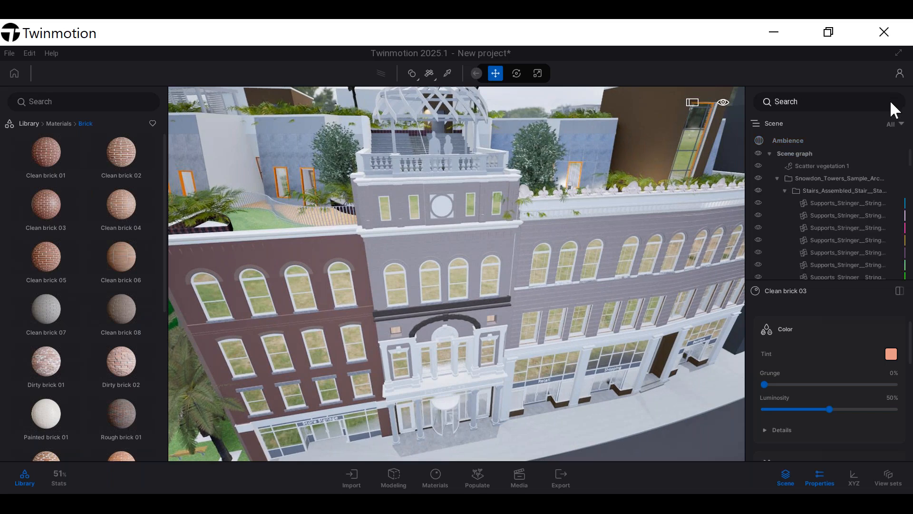
middle_click_drag(508, 214, 409, 200)
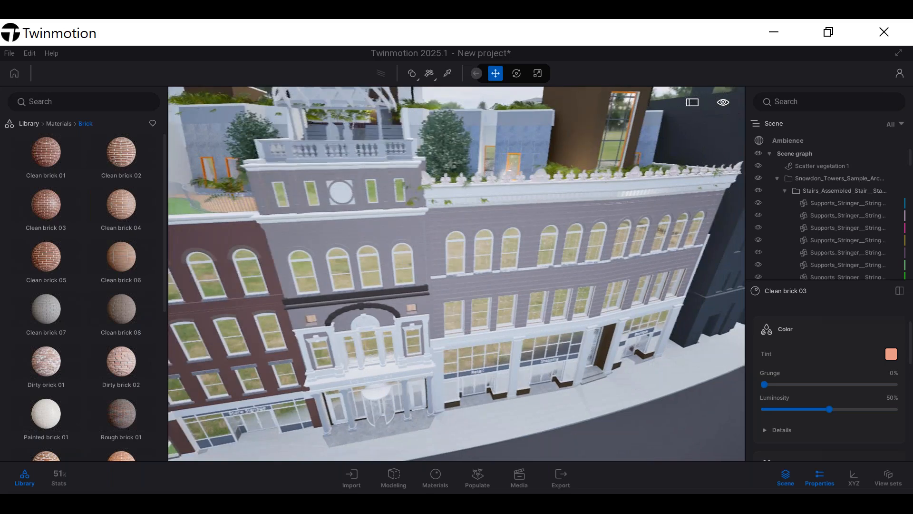
mouse_move(49, 153)
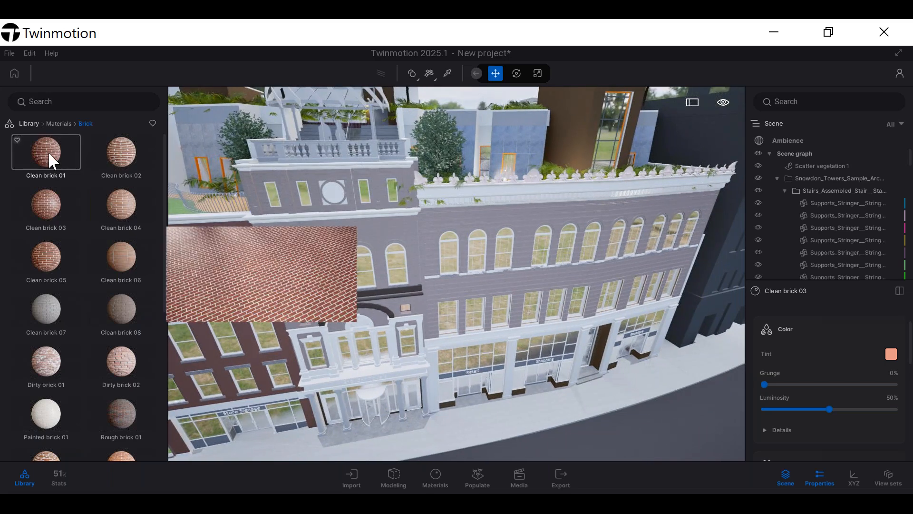
left_click_drag(43, 214, 333, 247)
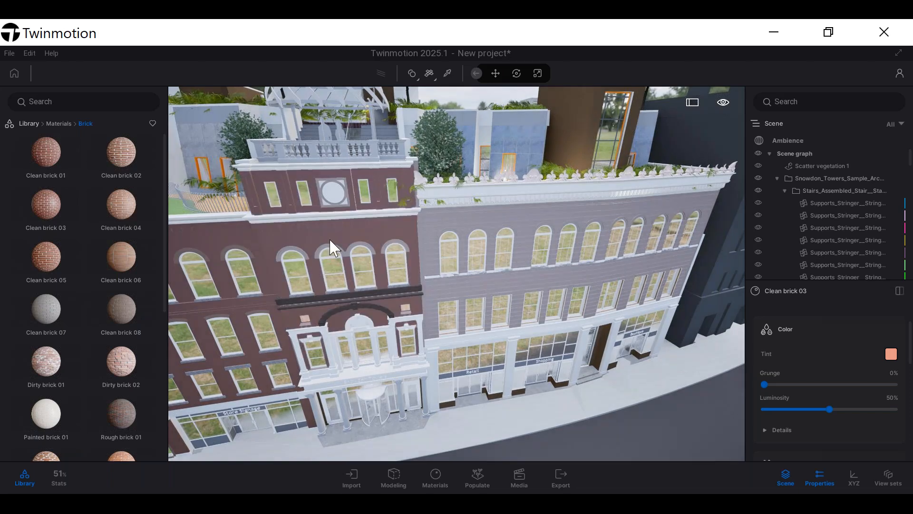
left_click_drag(46, 202, 435, 228)
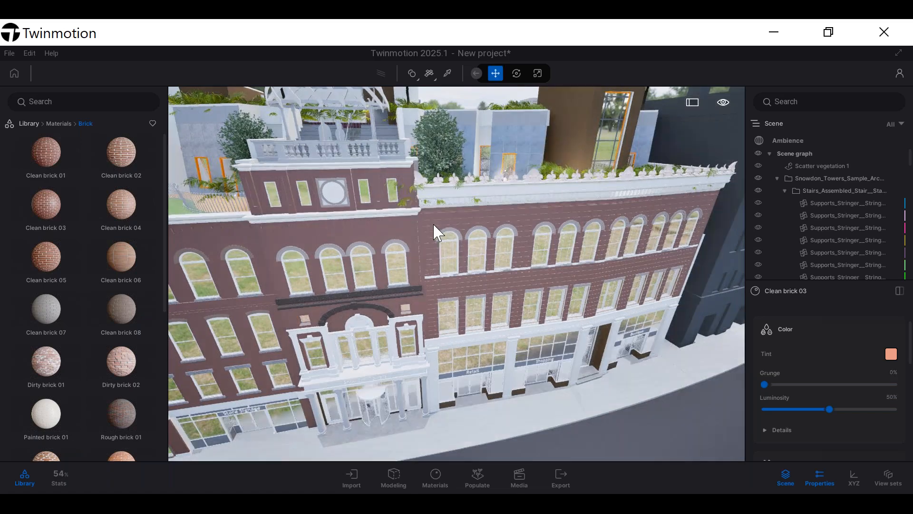
middle_click_drag(420, 246, 563, 188)
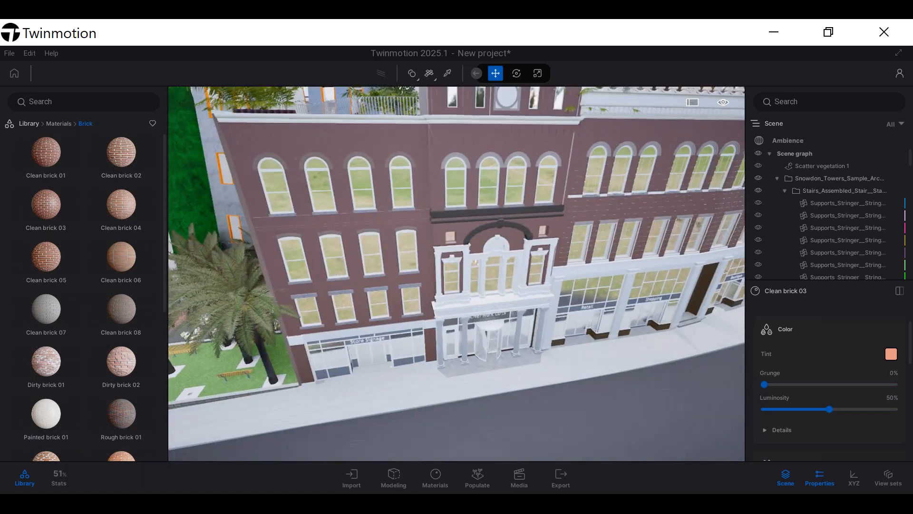
scroll(401, 202, "down", 3)
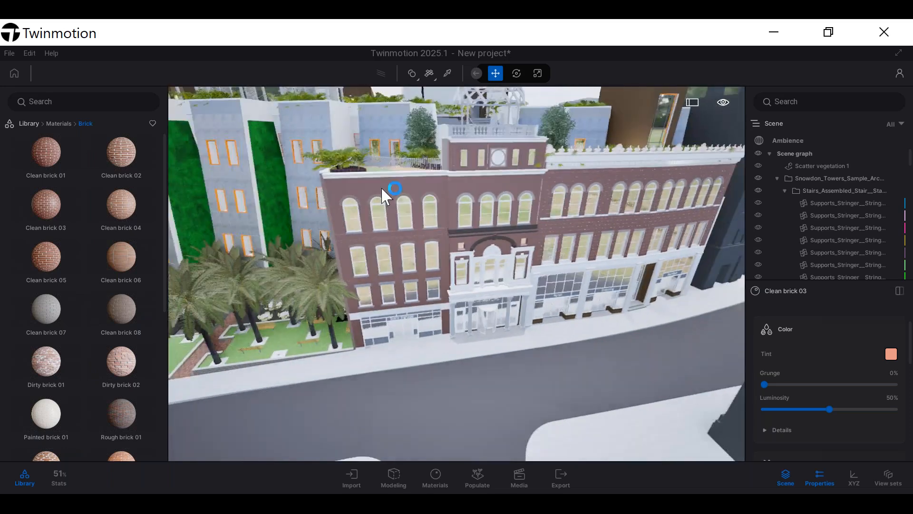
Apply the Bare concrete 01 material to the white cornice and trim of the brick building
scroll(381, 186, "up", 3)
left_click(58, 124)
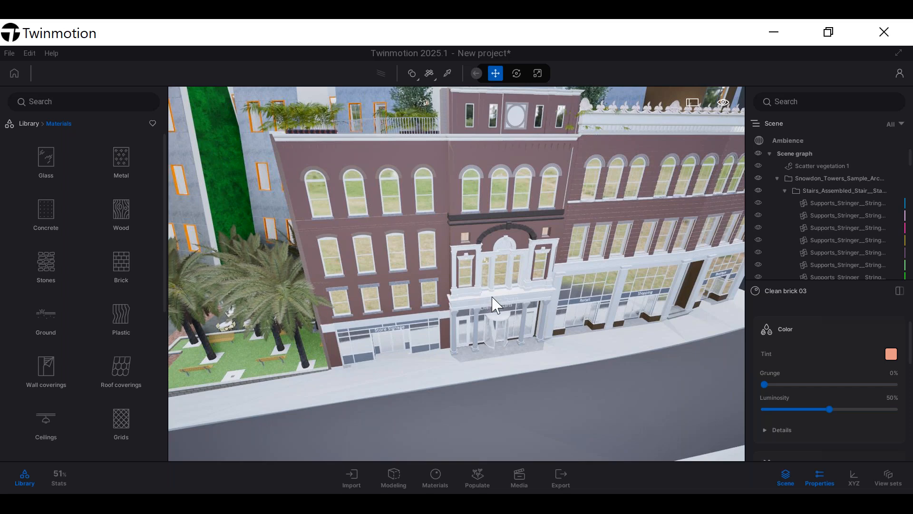
left_click(51, 221)
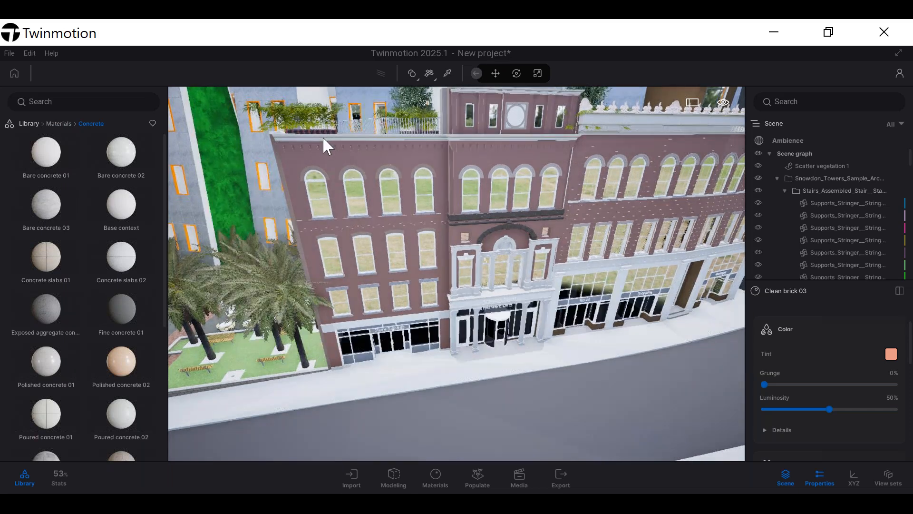
left_click(534, 236)
scroll(485, 326, "up", 6)
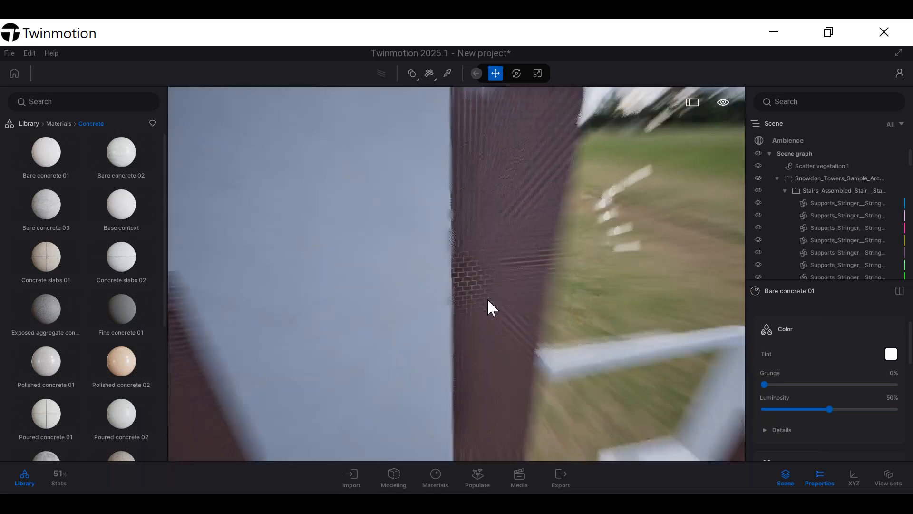
scroll(487, 302, "down", 3)
scroll(490, 310, "down", 5)
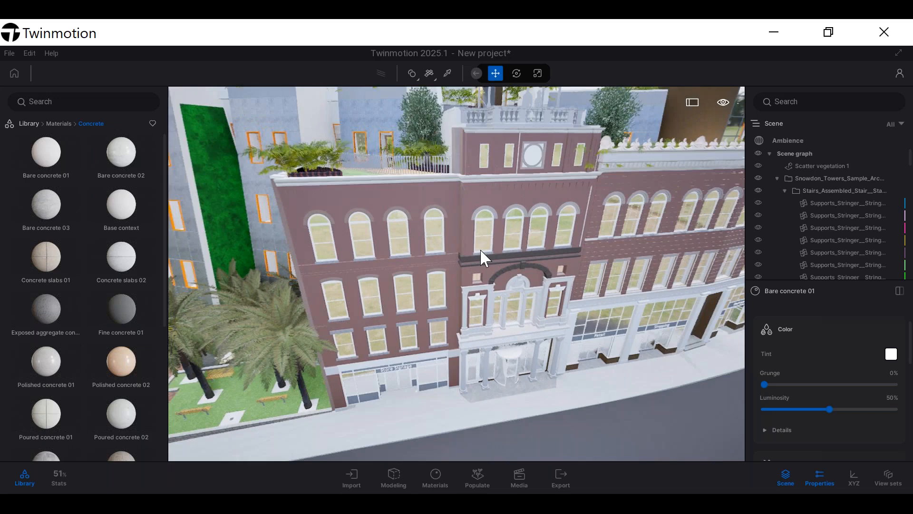
Apply the Blue tinted glass material to the window panes of the brick building
middle_click_drag(481, 248, 534, 307)
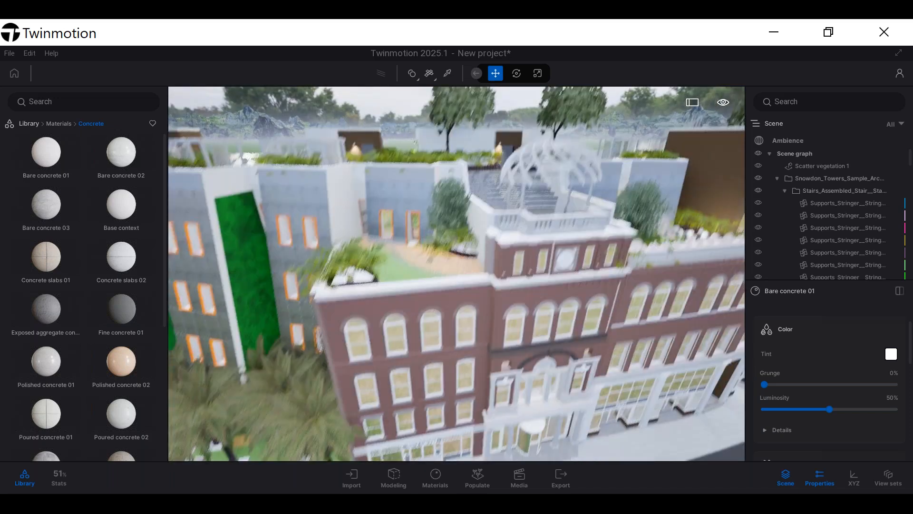
left_click(68, 124)
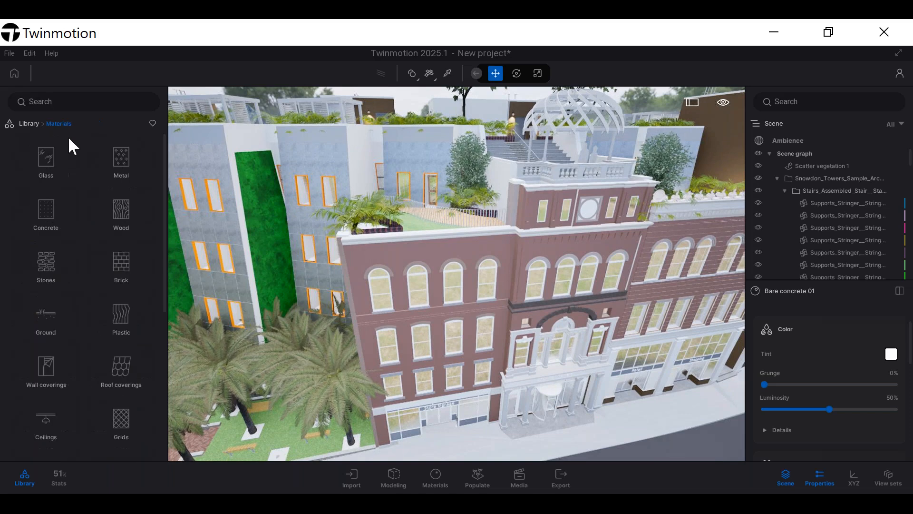
left_click(51, 160)
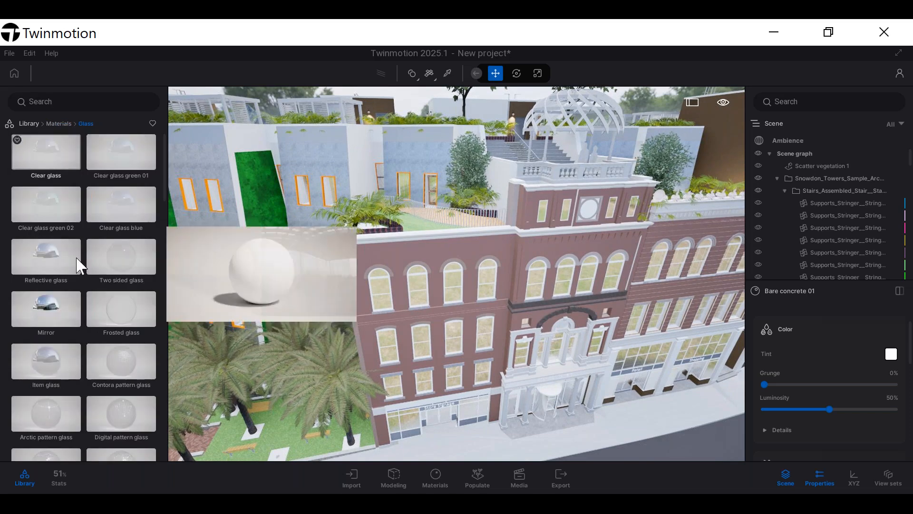
scroll(76, 285, "down", 4)
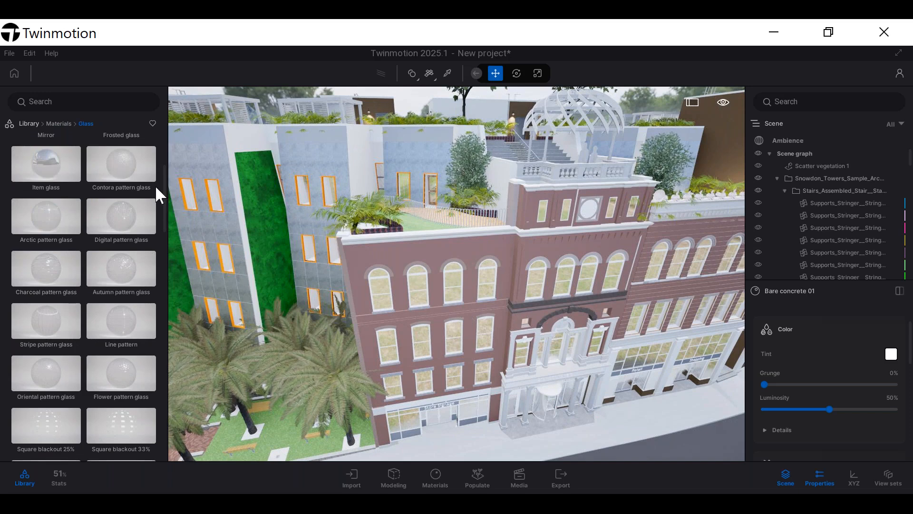
left_click_drag(163, 219, 385, 291)
mouse_move(133, 259)
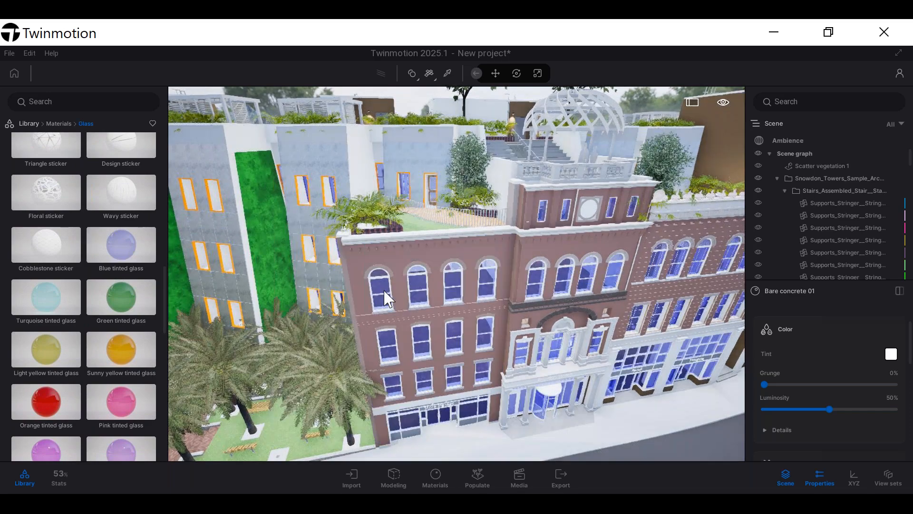
scroll(604, 293, "up", 4)
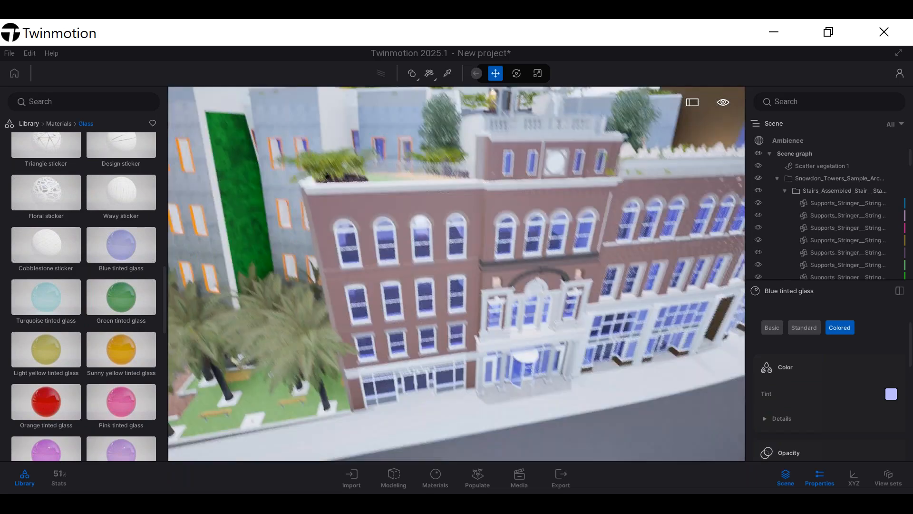
scroll(543, 189, "down", 5)
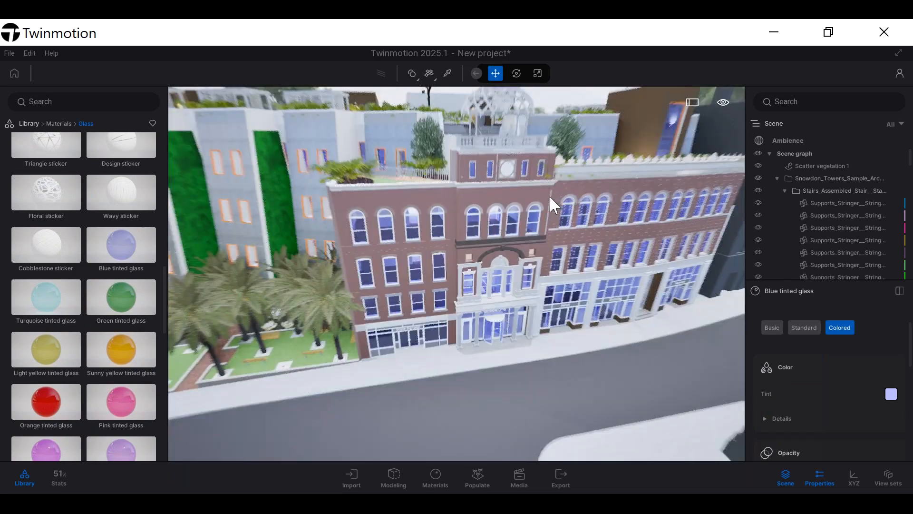
middle_click_drag(348, 191, 420, 195)
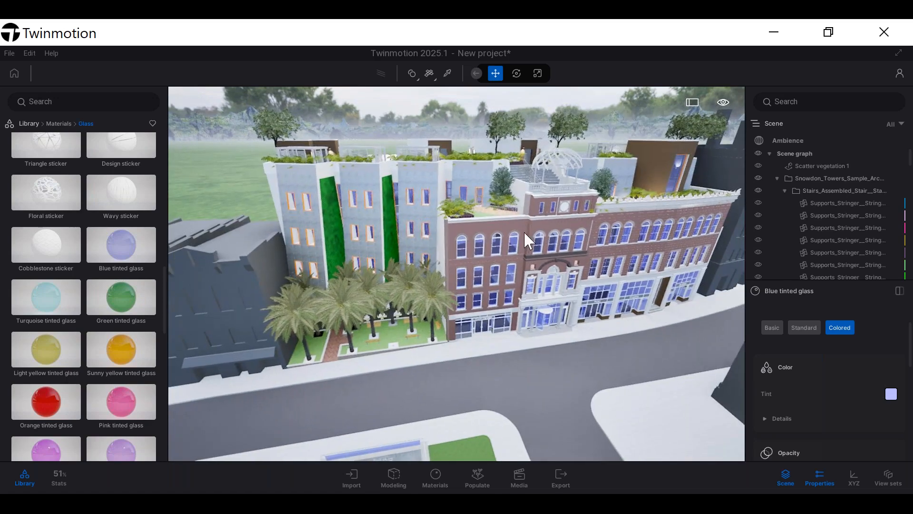
Examine the brick building's facade up close, checking the brick walls, trim and tinted window panes from several angles
scroll(529, 240, "up", 3)
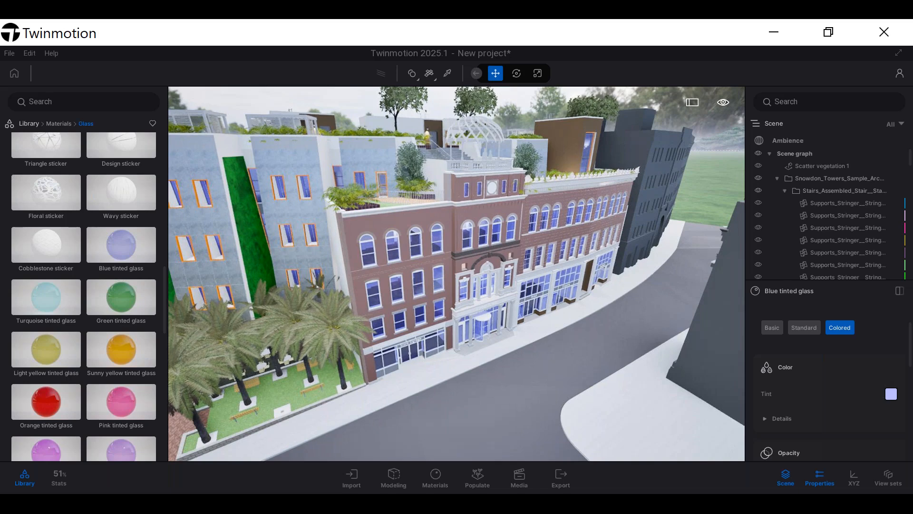
middle_click_drag(512, 242, 449, 210)
scroll(449, 210, "up", 2)
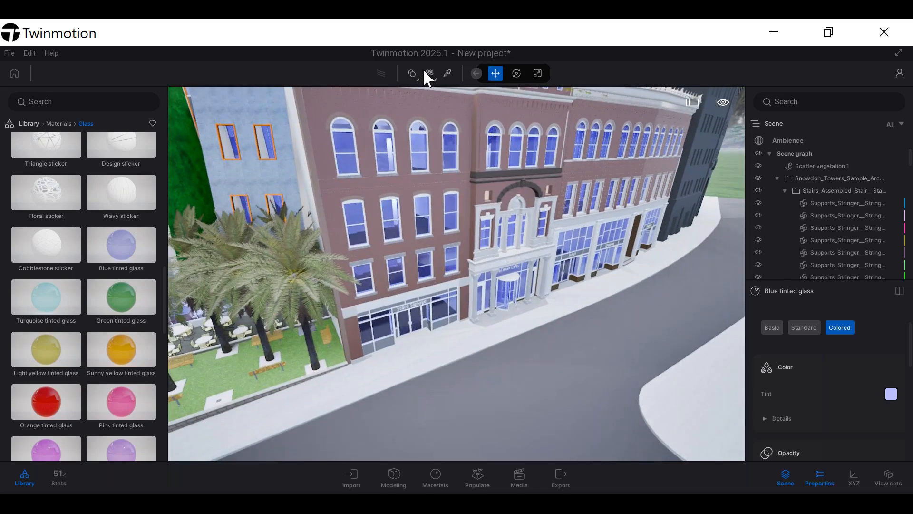
middle_click_drag(456, 274, 423, 395)
middle_click_drag(457, 274, 305, 238)
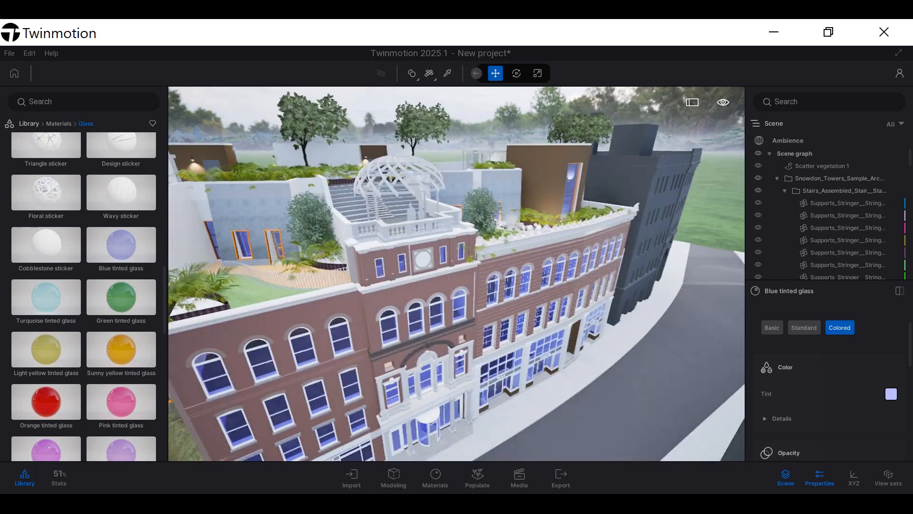
middle_click_drag(457, 274, 485, 157)
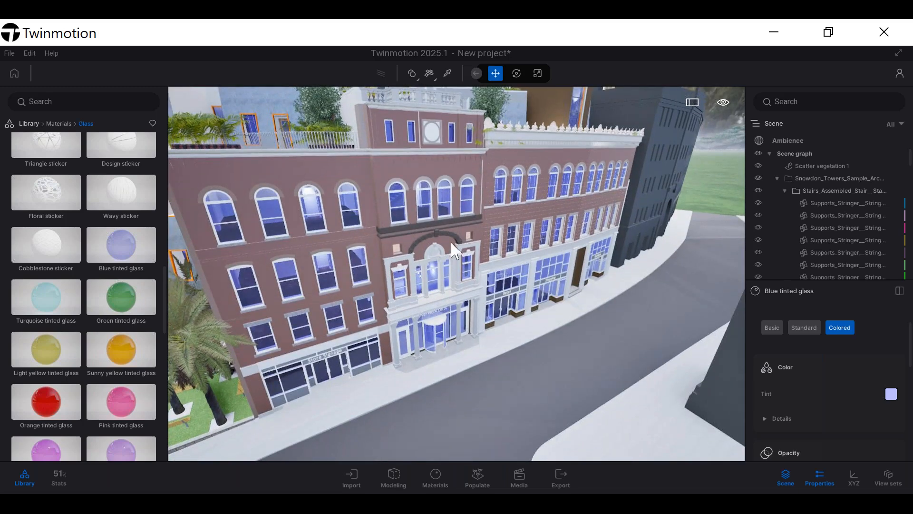
middle_click_drag(375, 230, 380, 176)
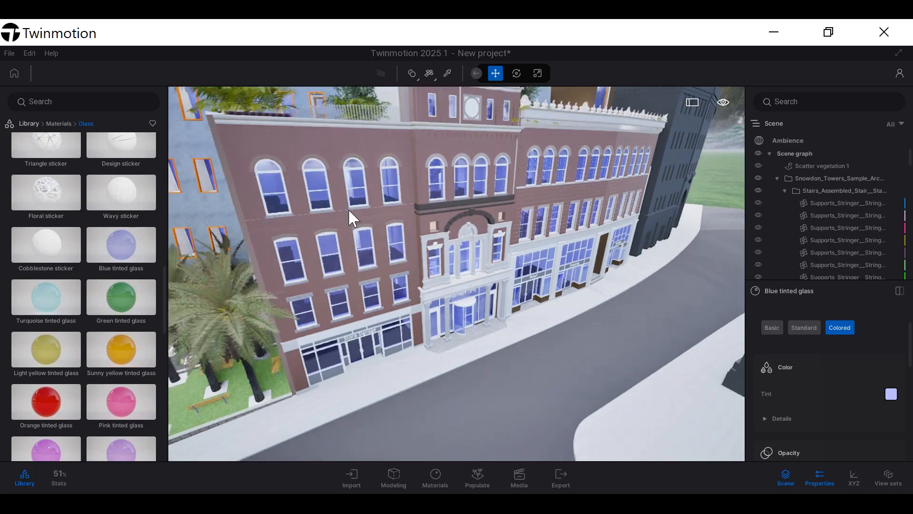
scroll(302, 189, "up", 3)
middle_click_drag(302, 190, 371, 245)
scroll(300, 163, "up", 3)
middle_click_drag(300, 162, 300, 205)
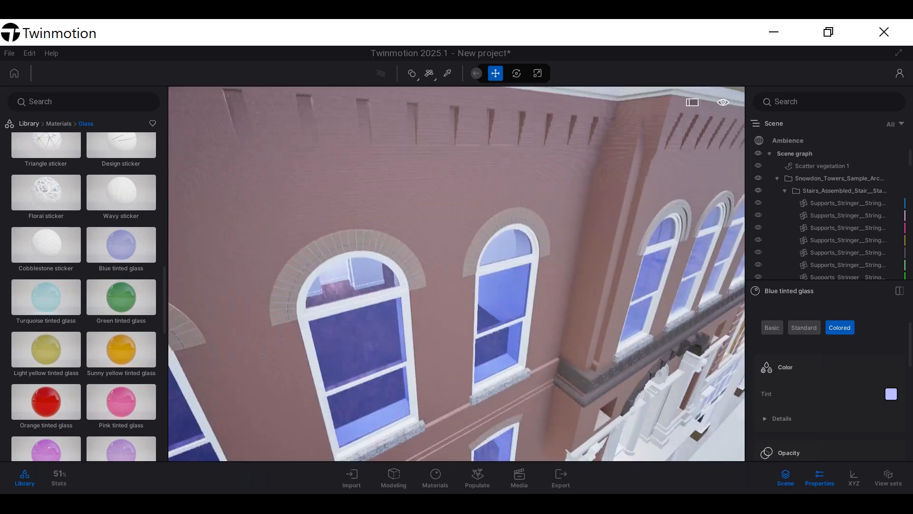
Go inside the brick building's upper-floor room and apply the Wenge 01 B wood material to its floor
scroll(307, 156, "up", 5)
right_click_drag(307, 156, 183, 111)
right_click_drag(442, 206, 180, 129)
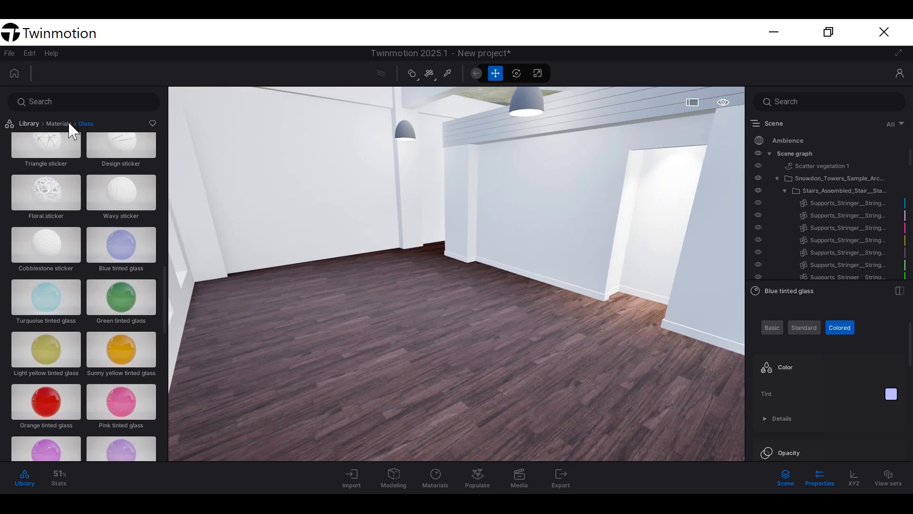
left_click(67, 123)
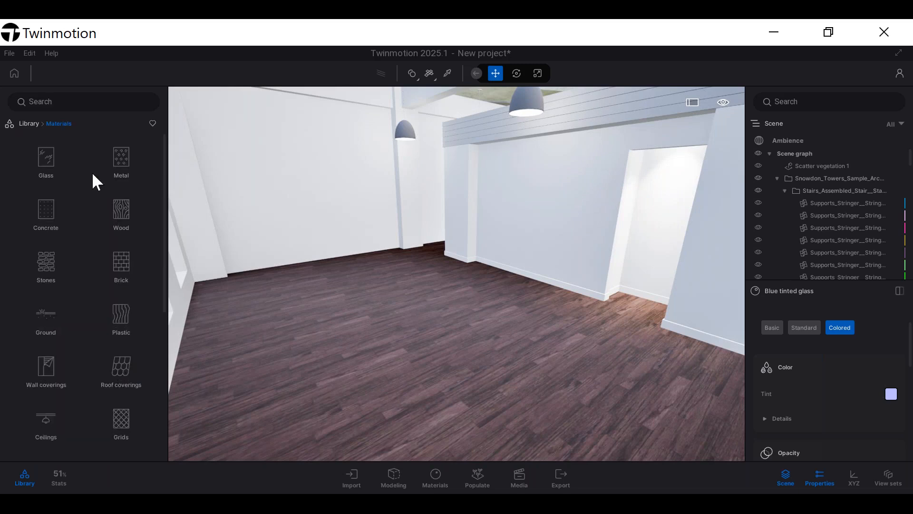
left_click(131, 215)
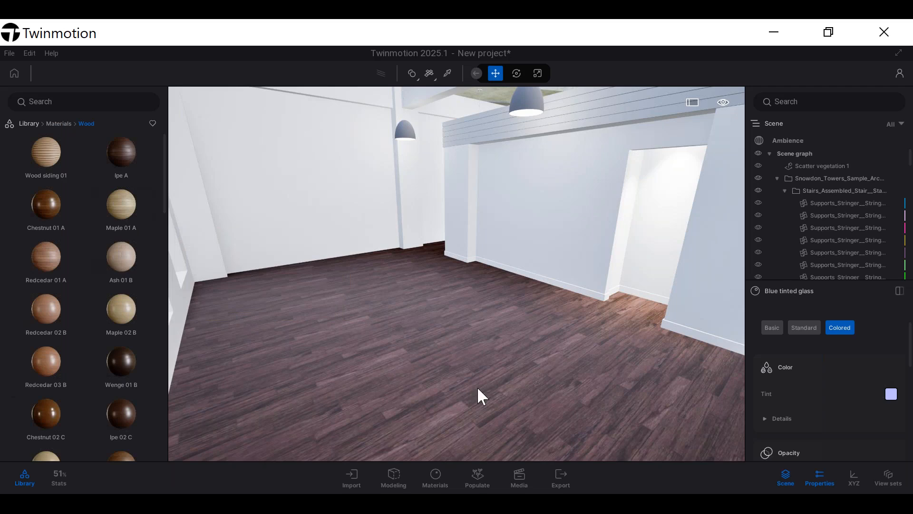
scroll(106, 315, "down", 3)
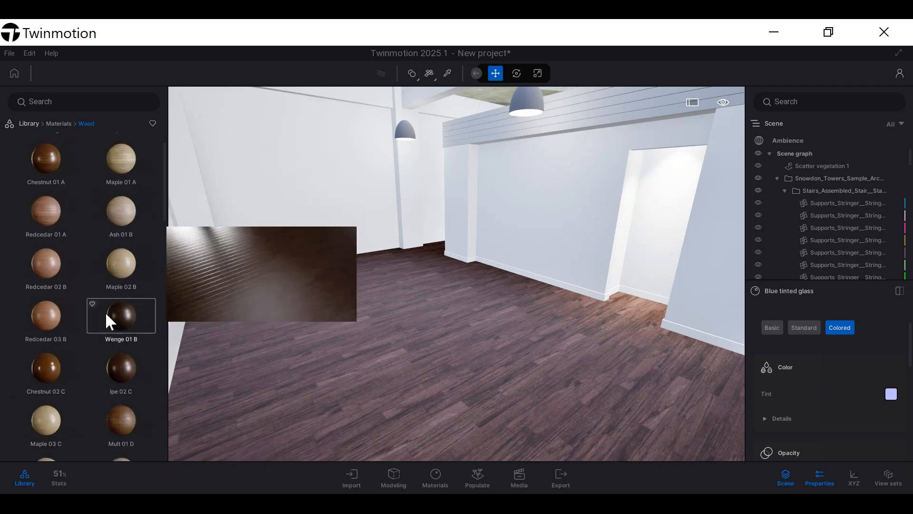
scroll(104, 312, "down", 1)
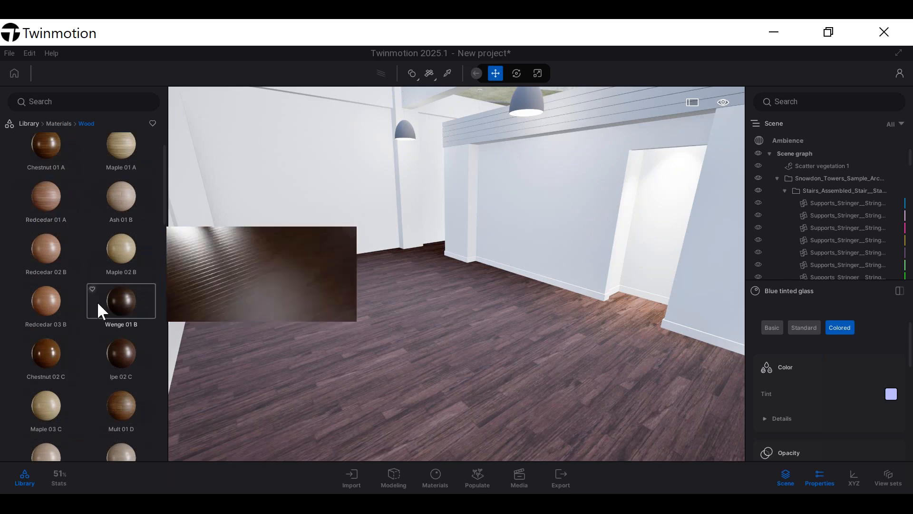
scroll(98, 305, "down", 3)
scroll(90, 313, "down", 10)
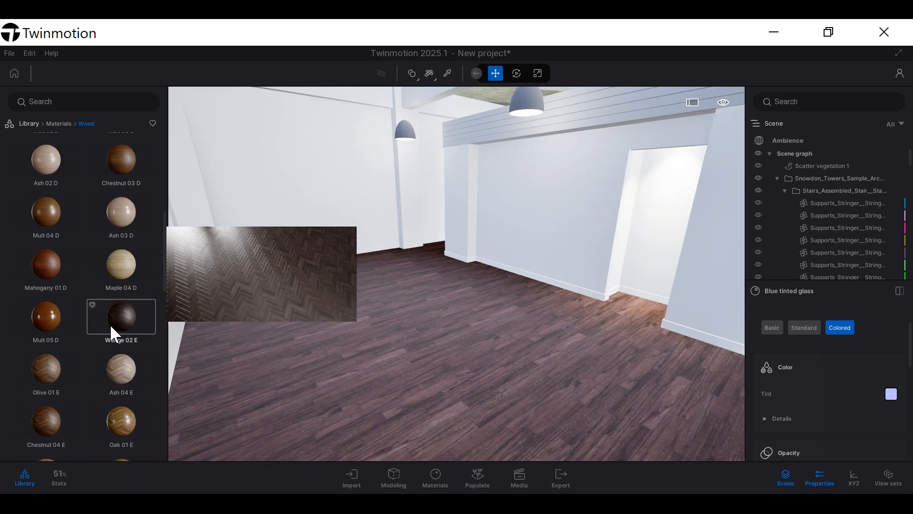
scroll(90, 297, "up", 2)
scroll(76, 267, "up", 12)
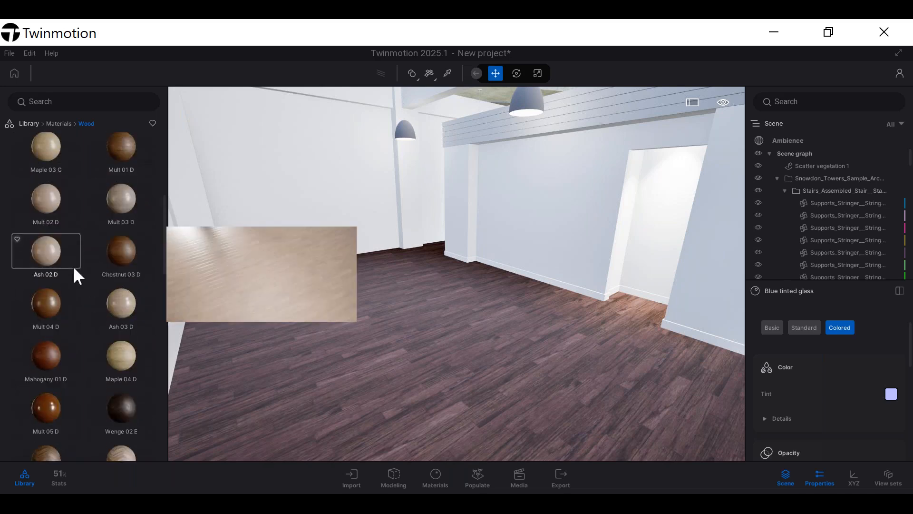
scroll(148, 234, "up", 2)
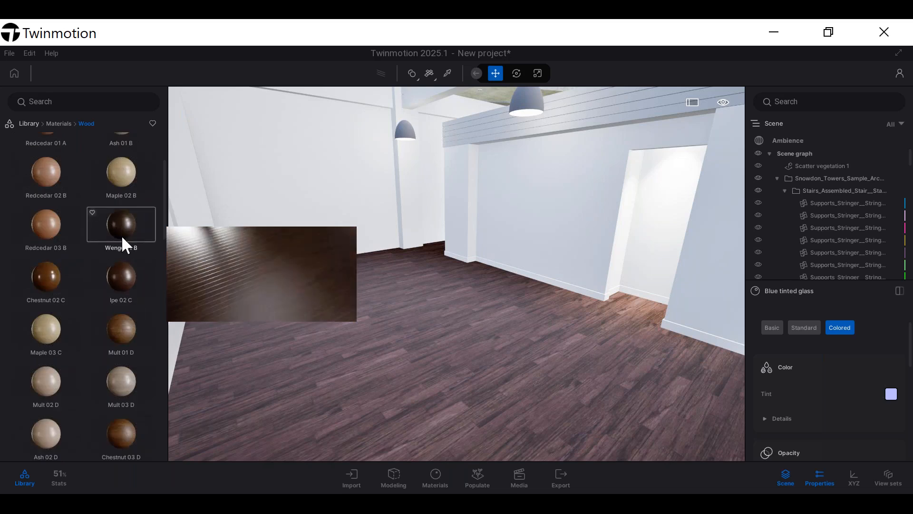
left_click_drag(121, 228, 401, 342)
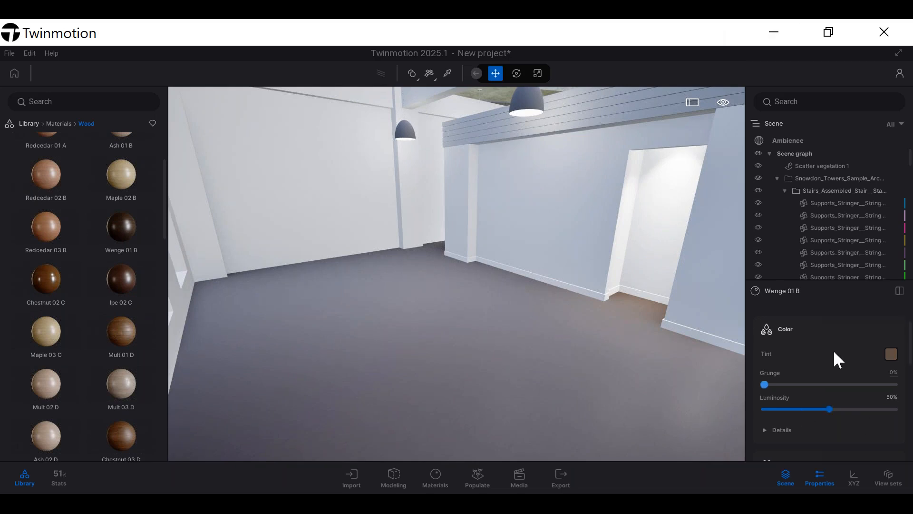
Set the UV scale of the floor's Wenge 01 B material to 10.00
scroll(840, 377, "down", 5)
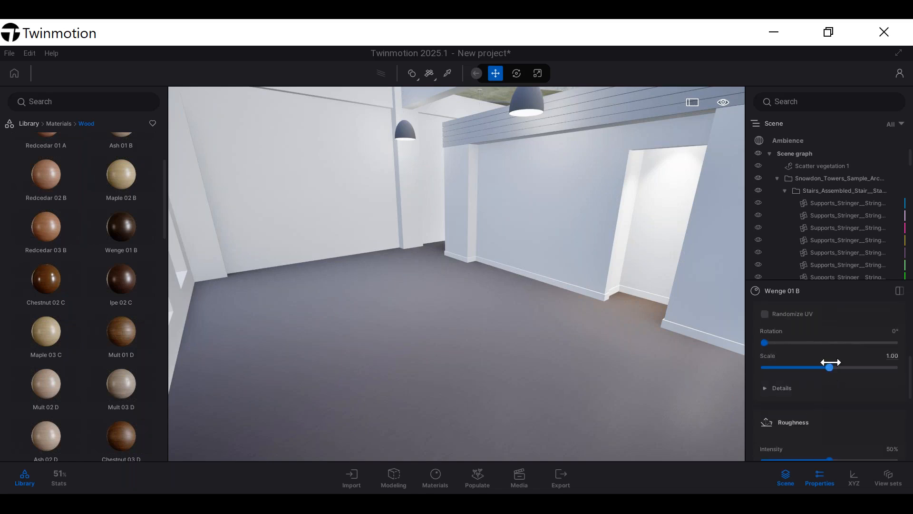
left_click_drag(829, 367, 907, 368)
scroll(666, 370, "up", 3)
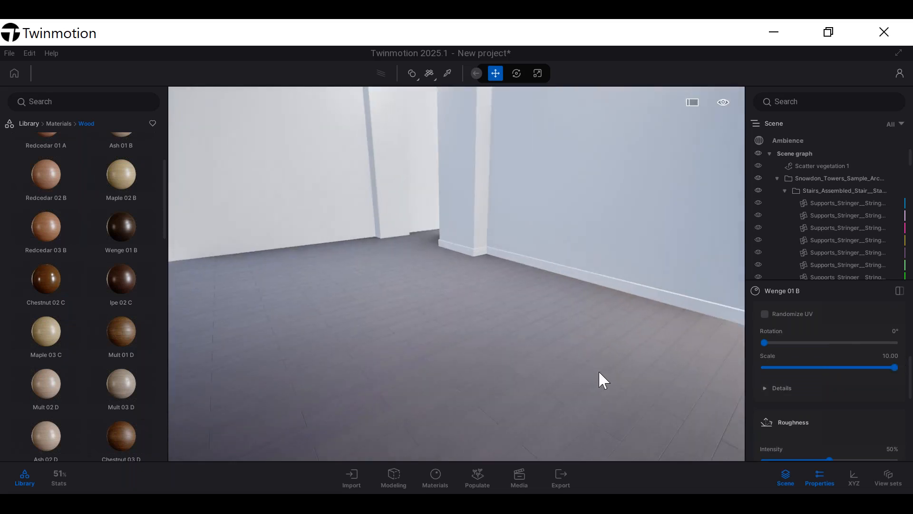
scroll(545, 351, "up", 3)
right_click_drag(546, 351, 740, 357)
scroll(830, 338, "up", 5)
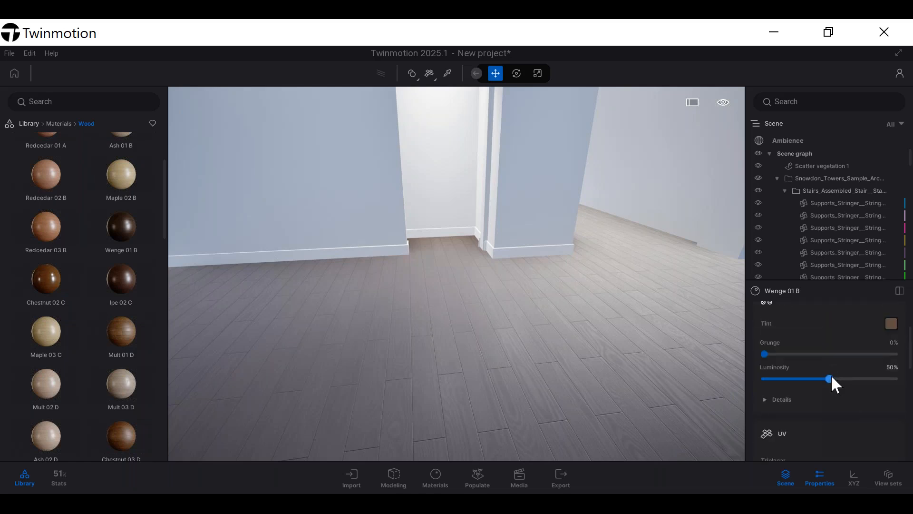
Raise the floor material's luminosity to 95% and change its tint to the light peach color F9CAAB
left_click_drag(832, 378, 888, 378)
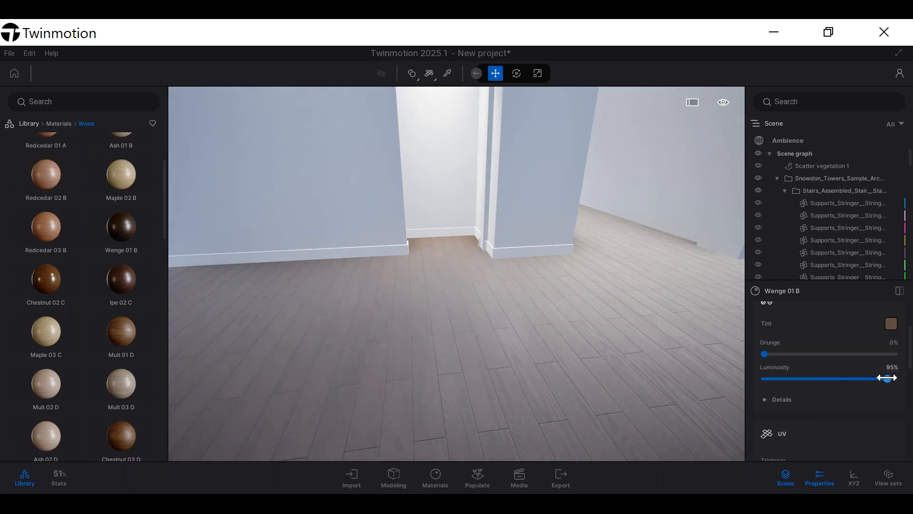
left_click(892, 324)
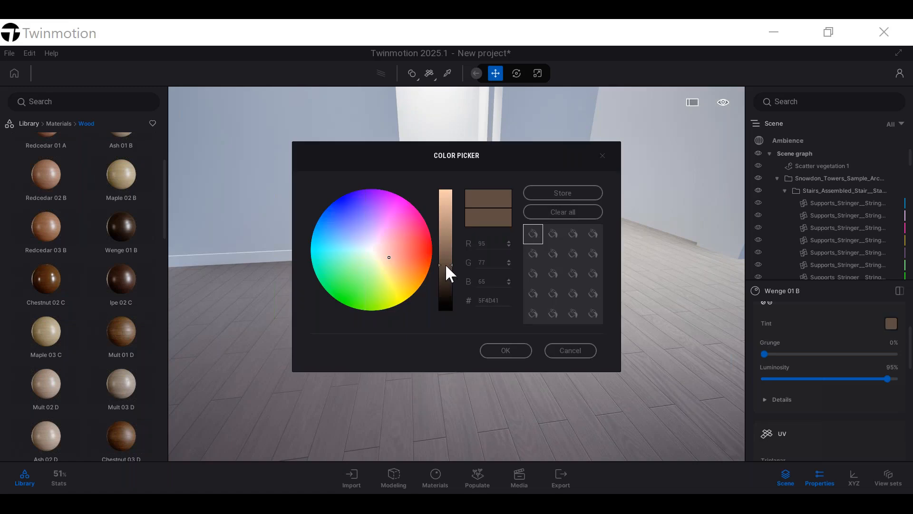
left_click_drag(448, 255, 446, 223)
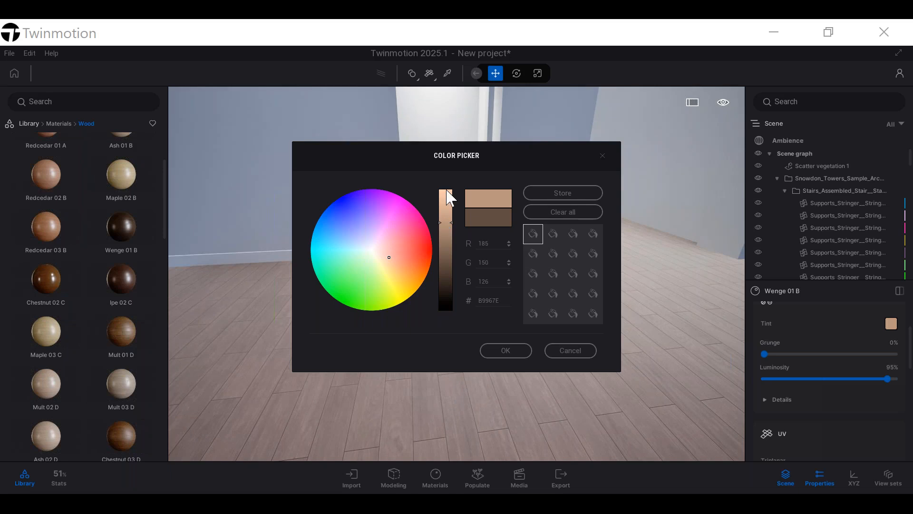
left_click(447, 192)
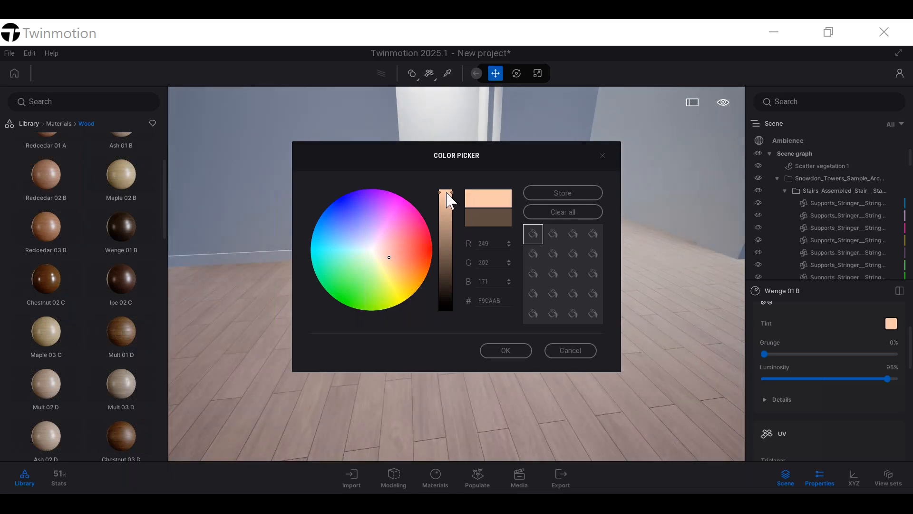
left_click(506, 351)
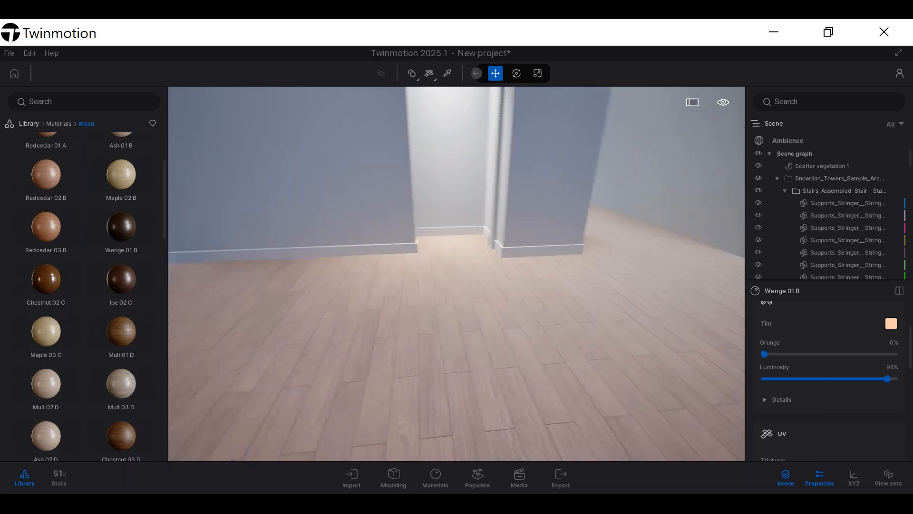
Examine the lightened wood floor and the plain walls around the room, keeping the material's grunge at 0%
right_click_drag(445, 290, 590, 340)
scroll(516, 324, "down", 3)
scroll(515, 314, "up", 2)
scroll(773, 365, "up", 1)
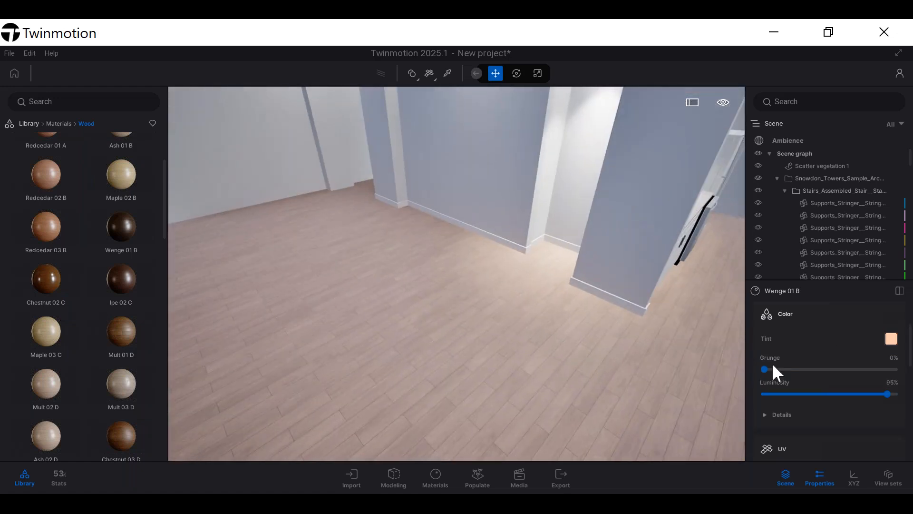
left_click_drag(765, 368, 723, 365)
right_click_drag(512, 259, 387, 175)
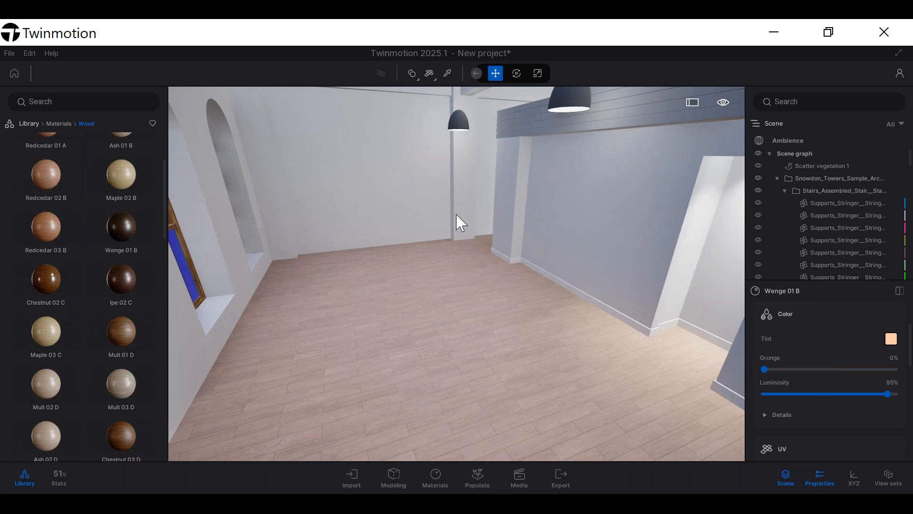
right_click_drag(536, 210, 524, 268)
scroll(518, 267, "up", 4)
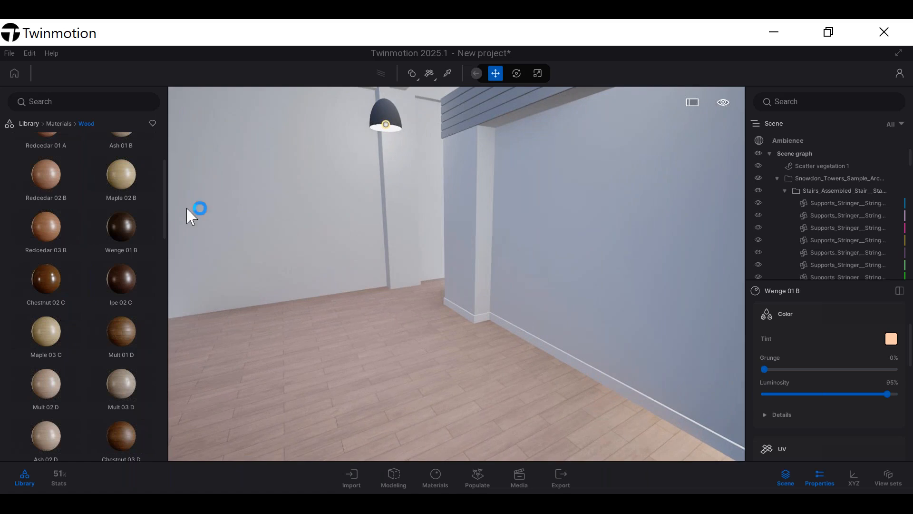
Switch to Chrome and search the web for "sherwin williams"
mouse_move(46, 140)
left_click(151, 504)
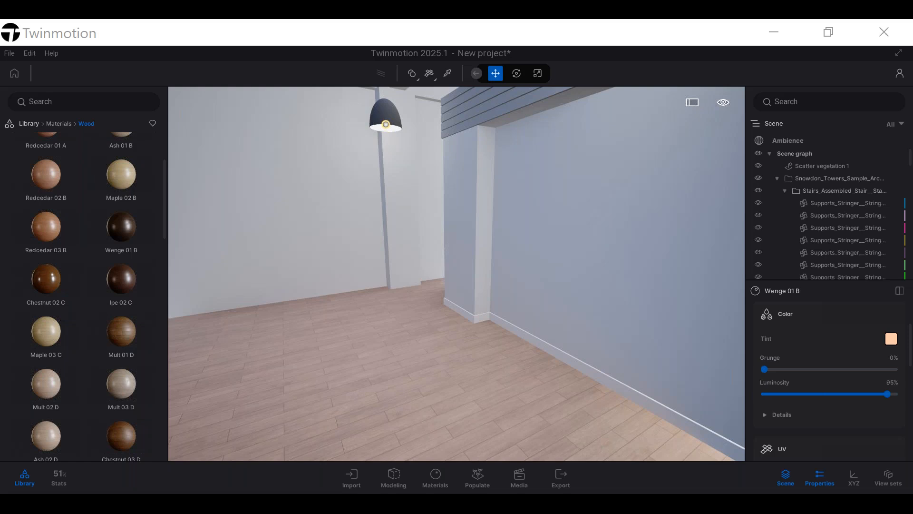
key("alt+Tab")
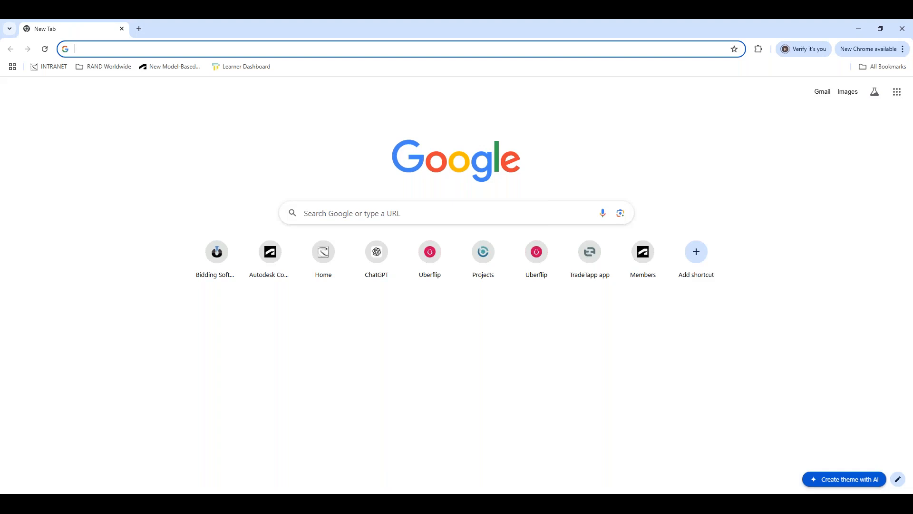
type("she")
type("rw")
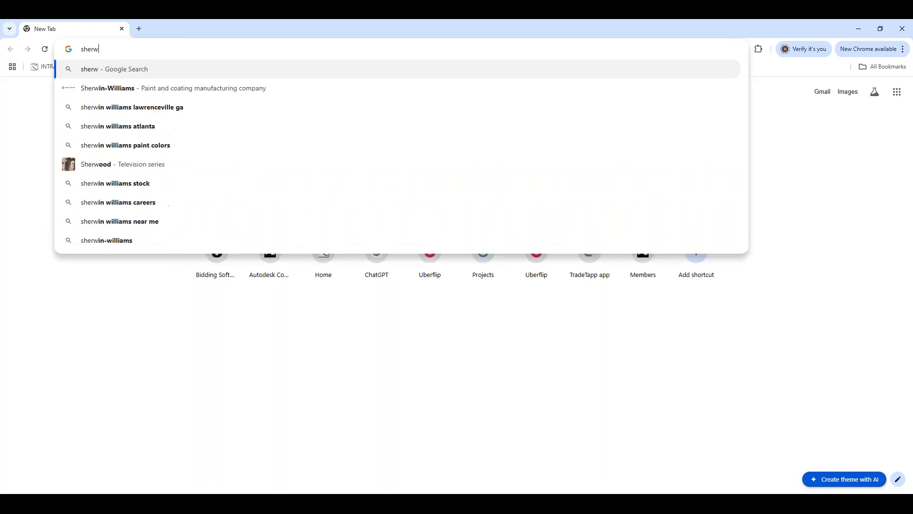
type("i")
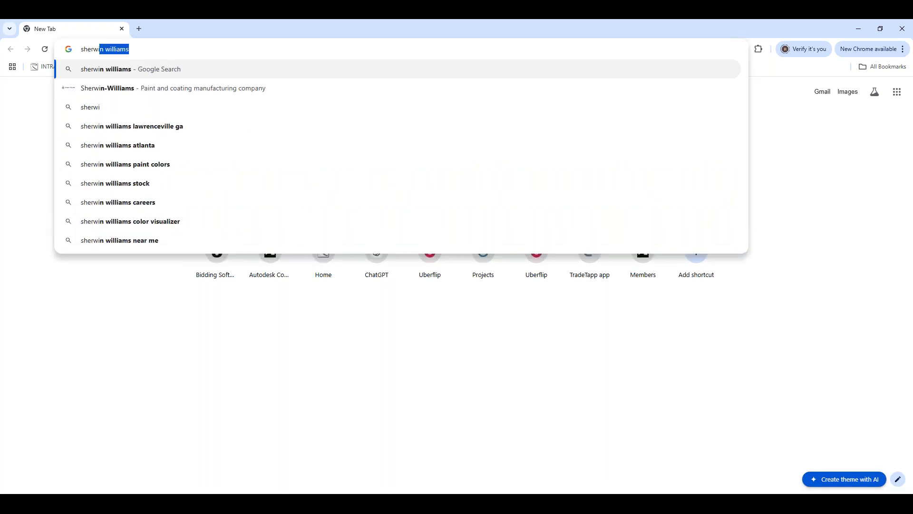
type("n williams")
key("Return")
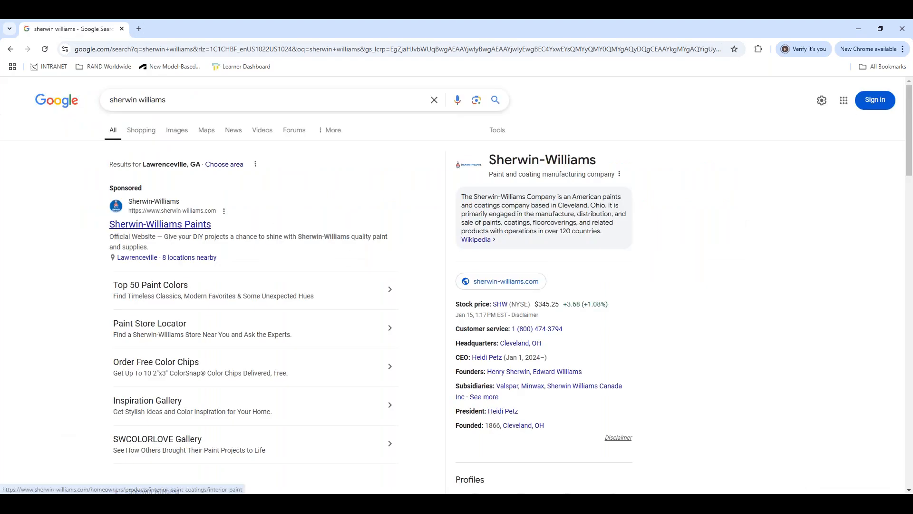
Open the Sherwin-Williams Paints site, search it for beige and browse the neutral paint colors
left_click(176, 225)
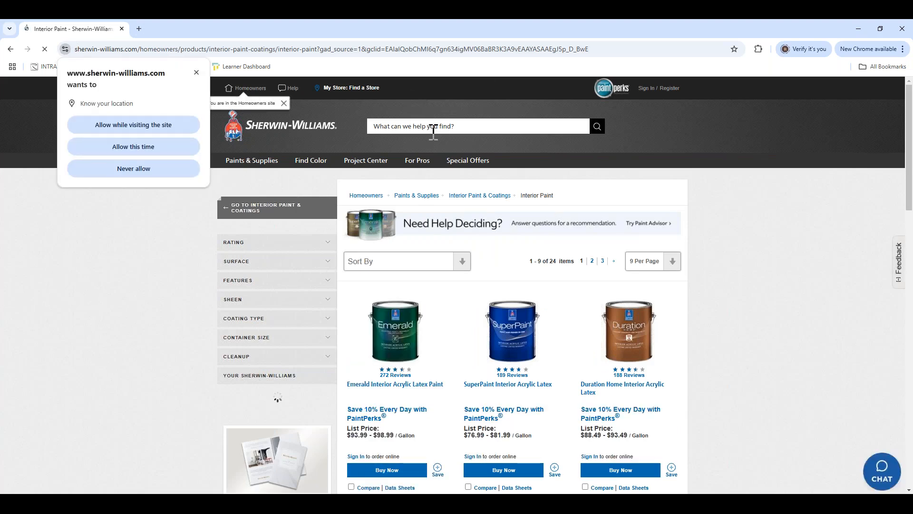
type("beige")
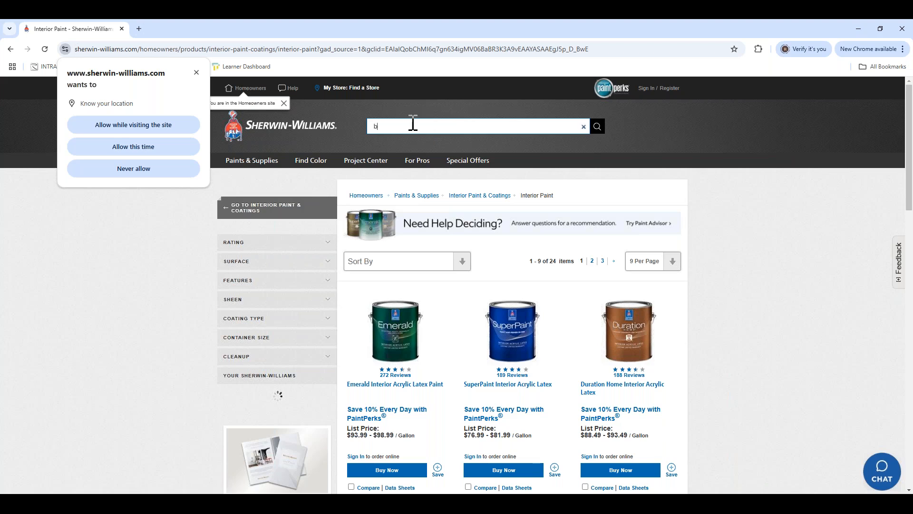
key("Return")
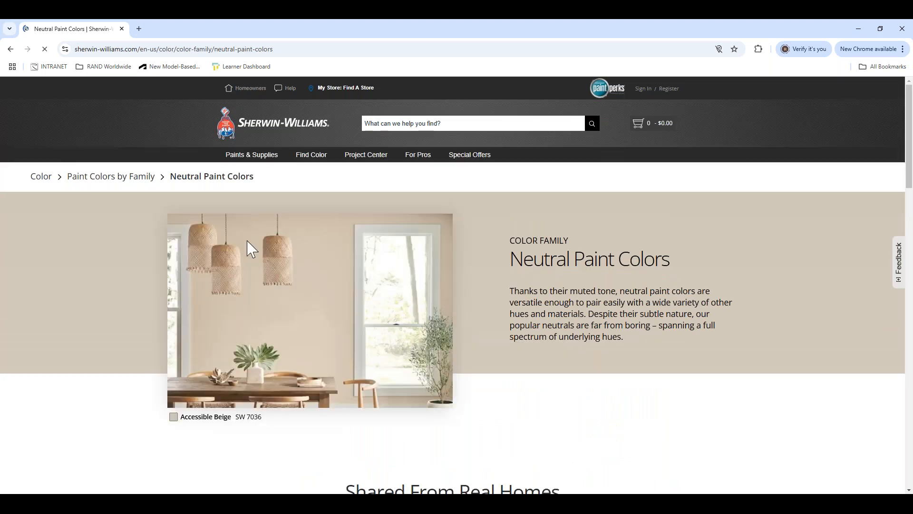
scroll(592, 305, "down", 3)
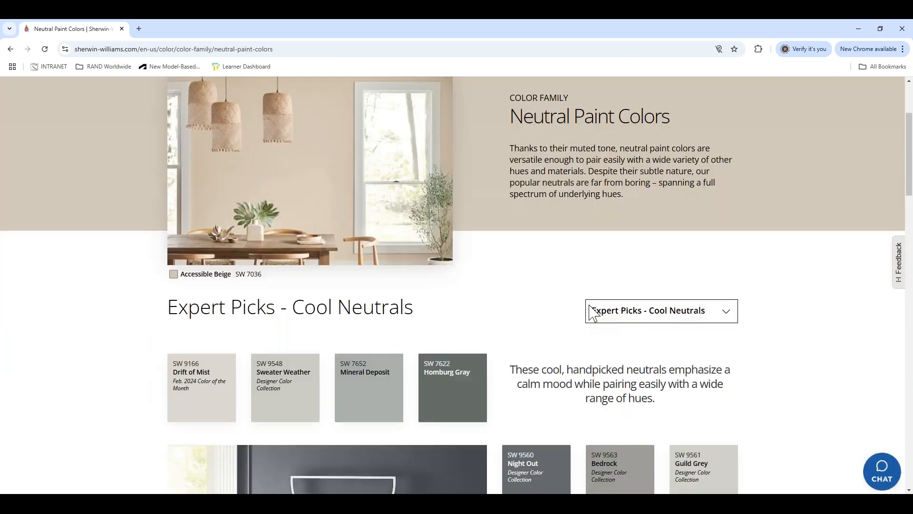
Look at the Drift of Mist SW 9166 color page and browse the swatches and room photos among the neutral paint colors
left_click(204, 382)
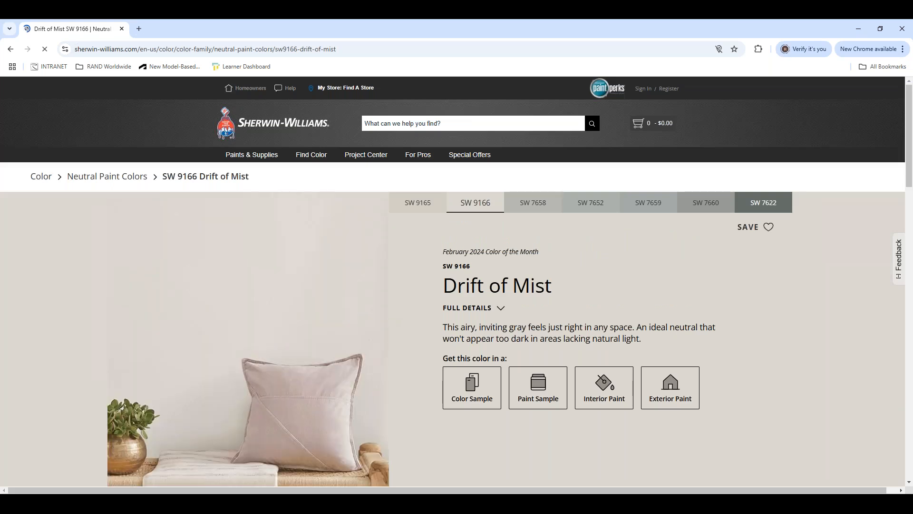
left_click(10, 49)
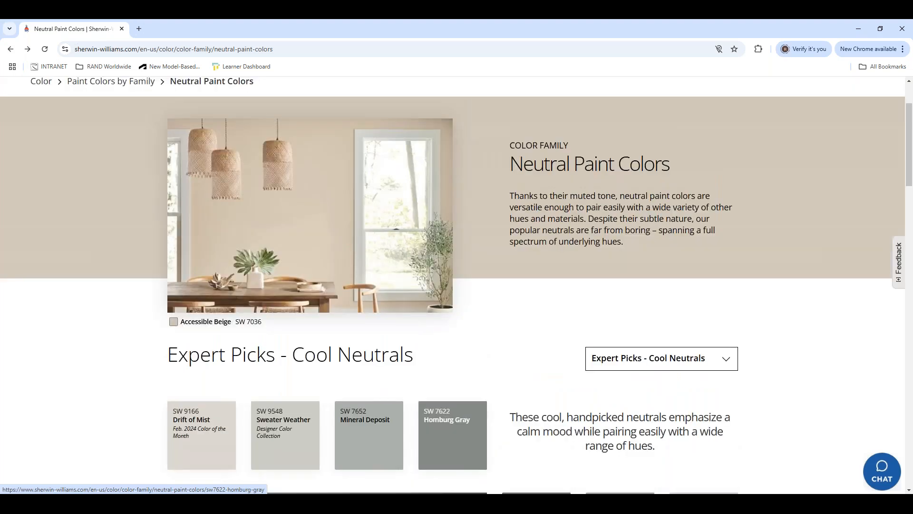
scroll(665, 288, "up", 2)
scroll(671, 292, "down", 10)
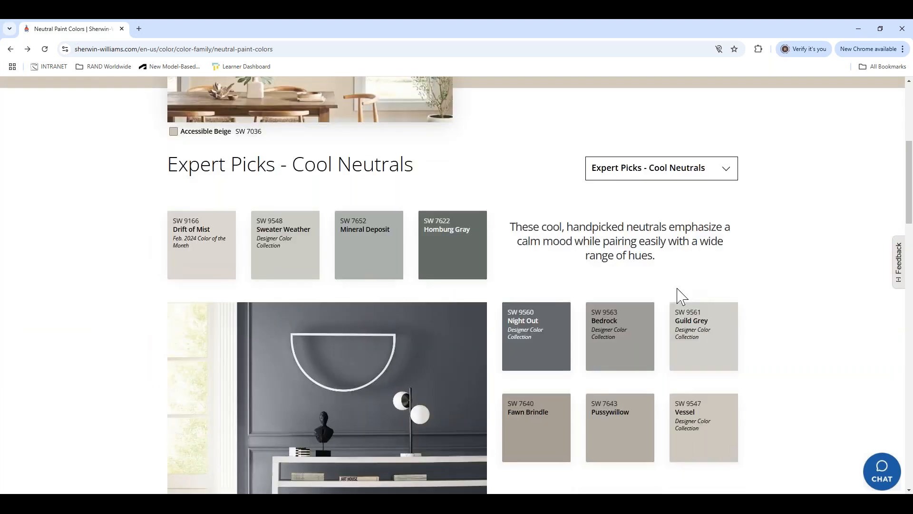
scroll(645, 308, "down", 4)
scroll(647, 300, "up", 9)
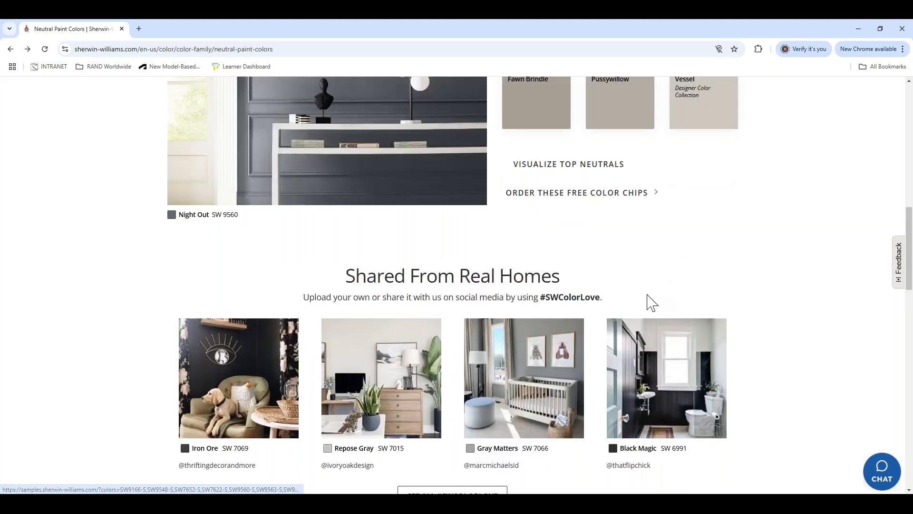
scroll(252, 401, "up", 5)
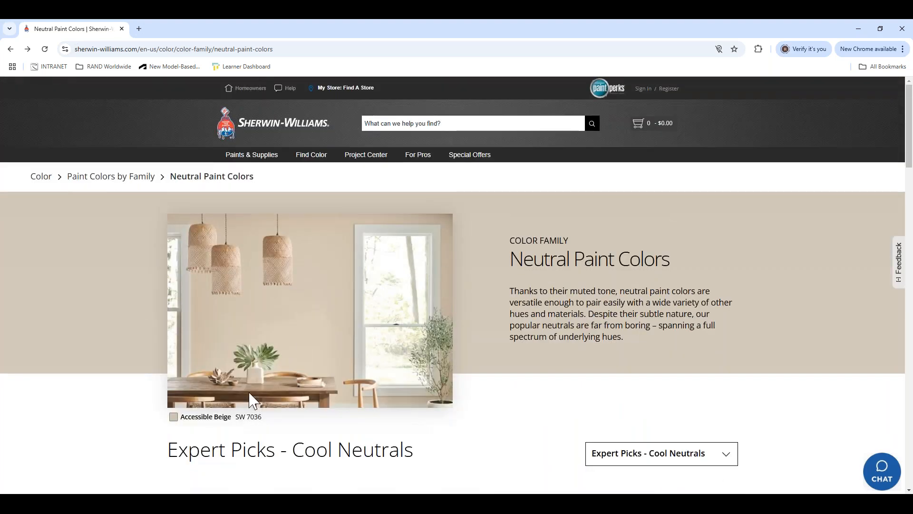
scroll(347, 379, "down", 13)
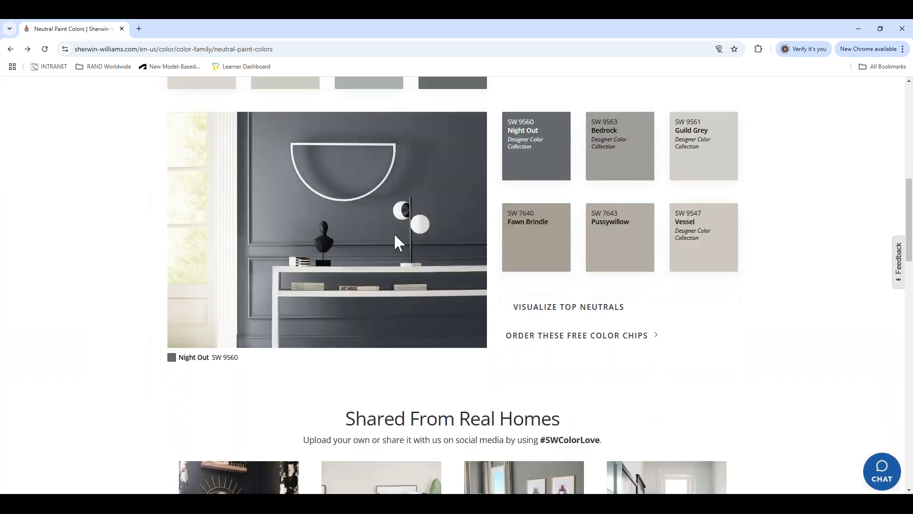
scroll(423, 282, "down", 7)
scroll(428, 284, "up", 6)
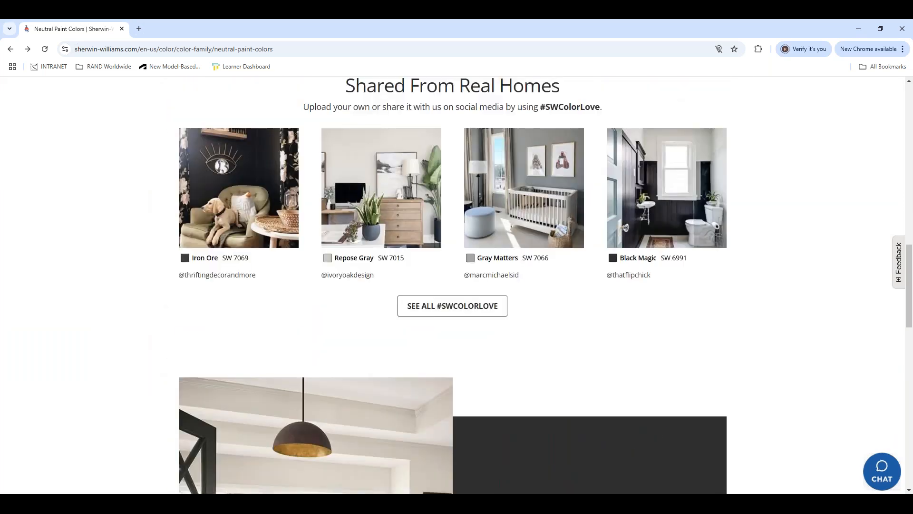
scroll(423, 266, "up", 15)
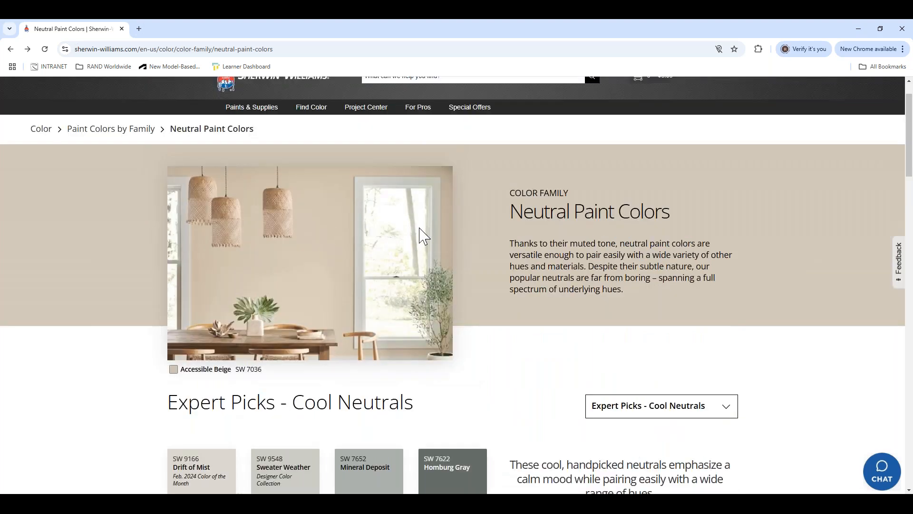
Search the Sherwin-Williams site for beige and open the Softer Tan SW 6141 color page
mouse_move(386, 162)
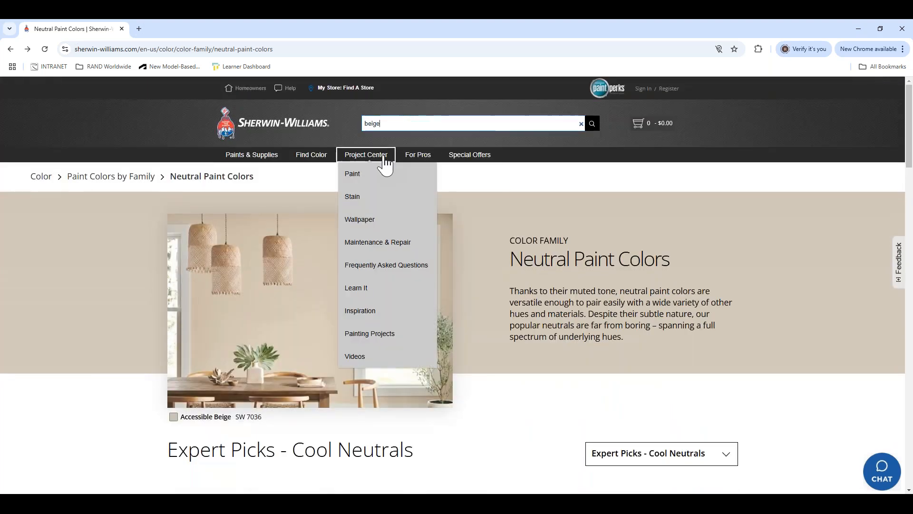
left_click(403, 123)
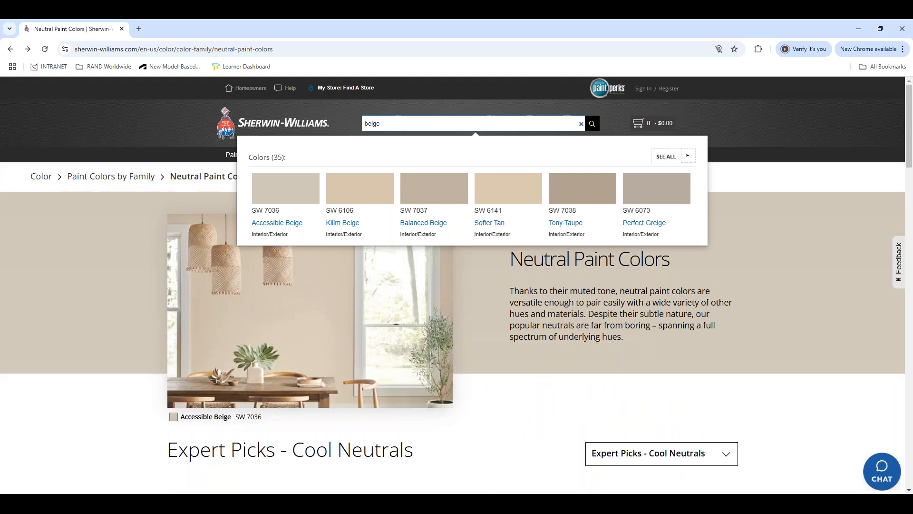
left_click(515, 195)
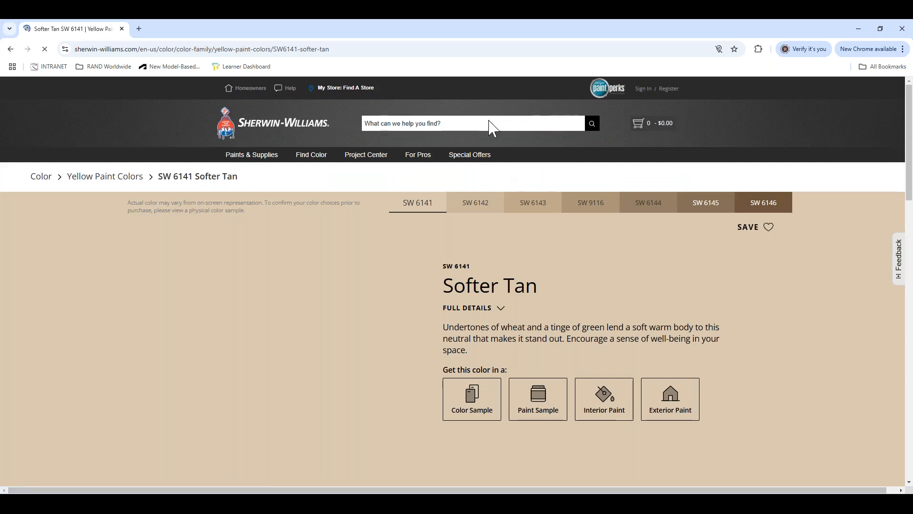
Examine the Softer Tan page, including its coordinating colors, bedroom preview and photos from real homes
scroll(573, 355, "down", 2)
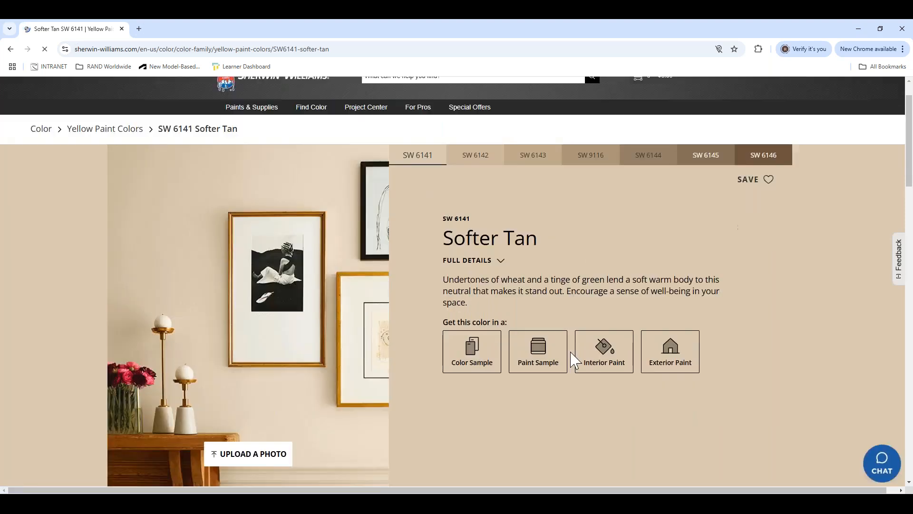
scroll(574, 361, "up", 2)
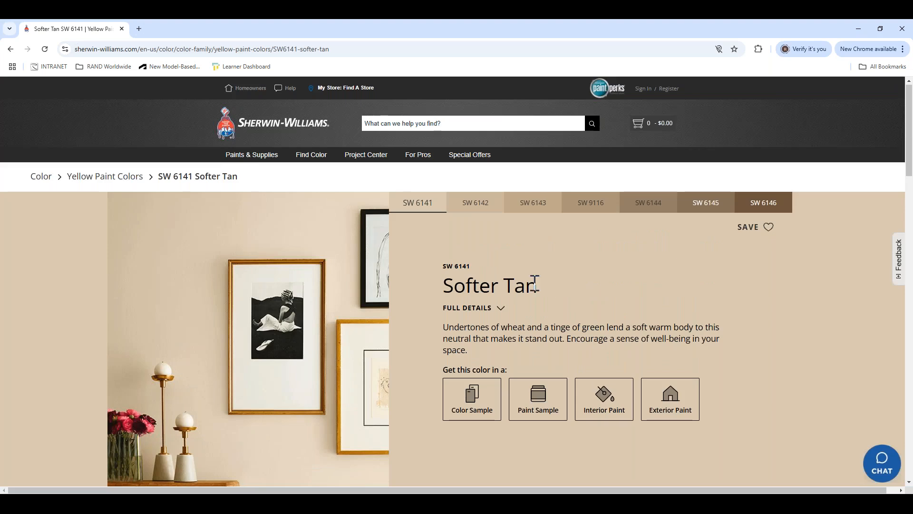
scroll(535, 286, "down", 3)
scroll(537, 288, "down", 9)
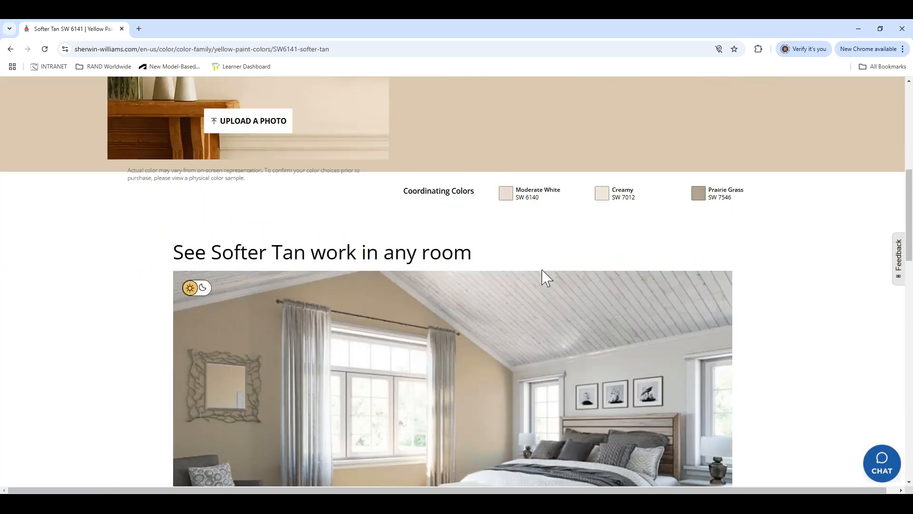
scroll(543, 284, "down", 3)
scroll(542, 284, "up", 3)
scroll(544, 281, "down", 12)
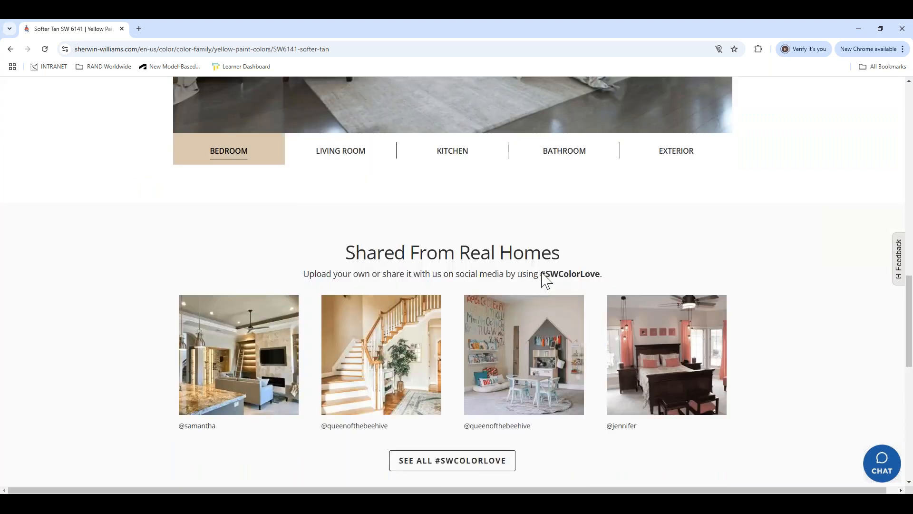
scroll(545, 286, "down", 1)
scroll(544, 285, "up", 17)
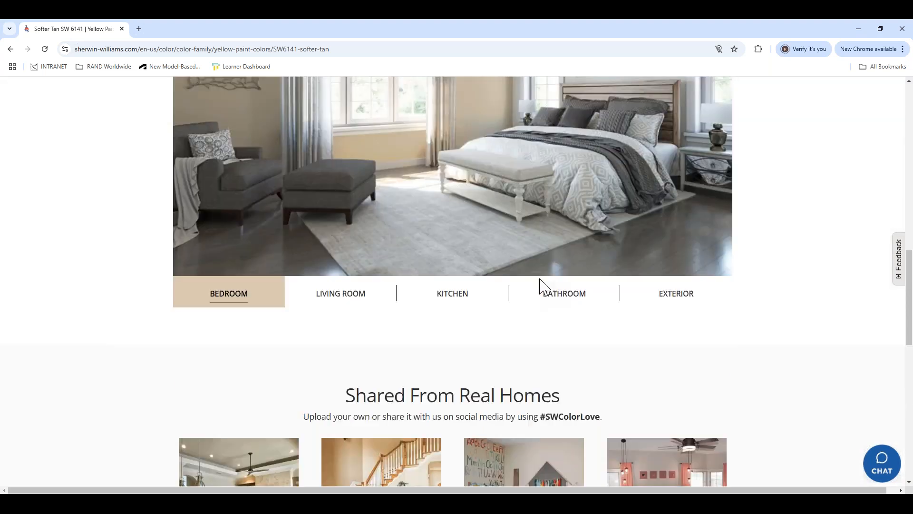
scroll(537, 288, "up", 7)
scroll(408, 282, "down", 1)
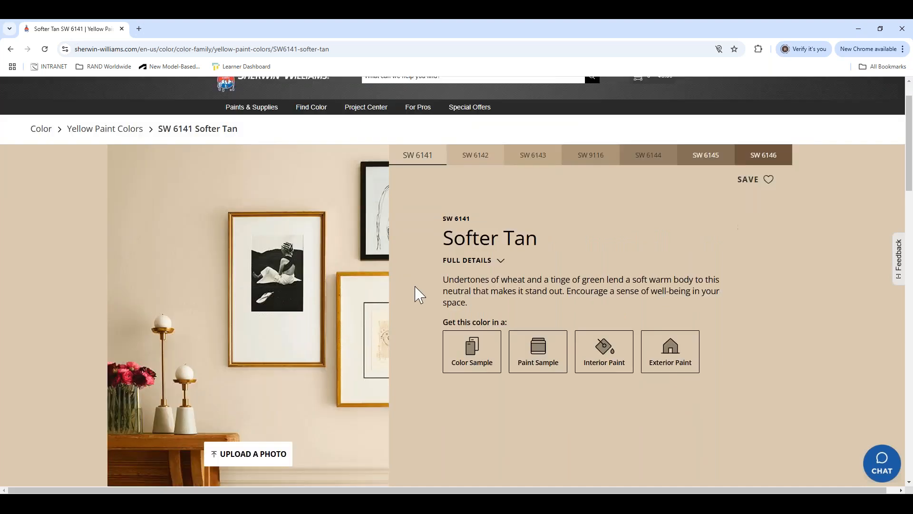
Show the full details of Softer Tan and select its hex code DACAB2 without the hash sign
scroll(449, 301, "up", 1)
left_click(500, 310)
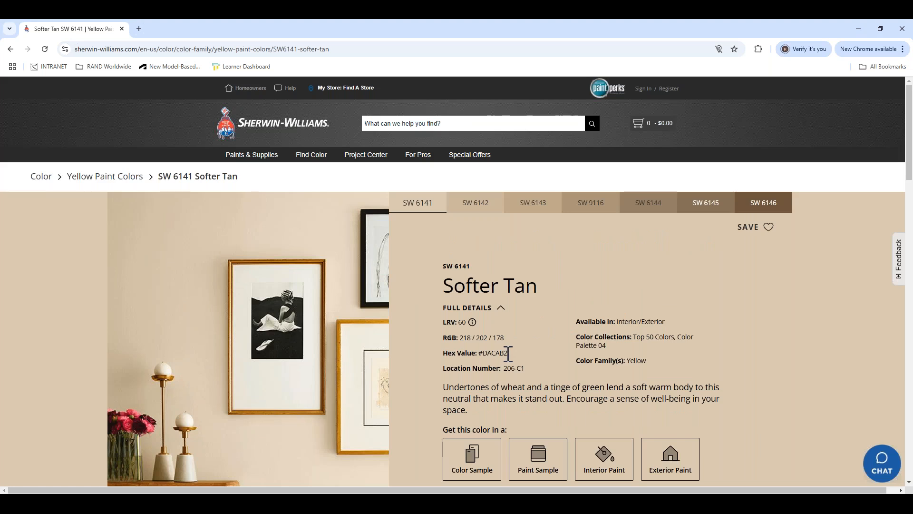
left_click_drag(508, 355, 487, 354)
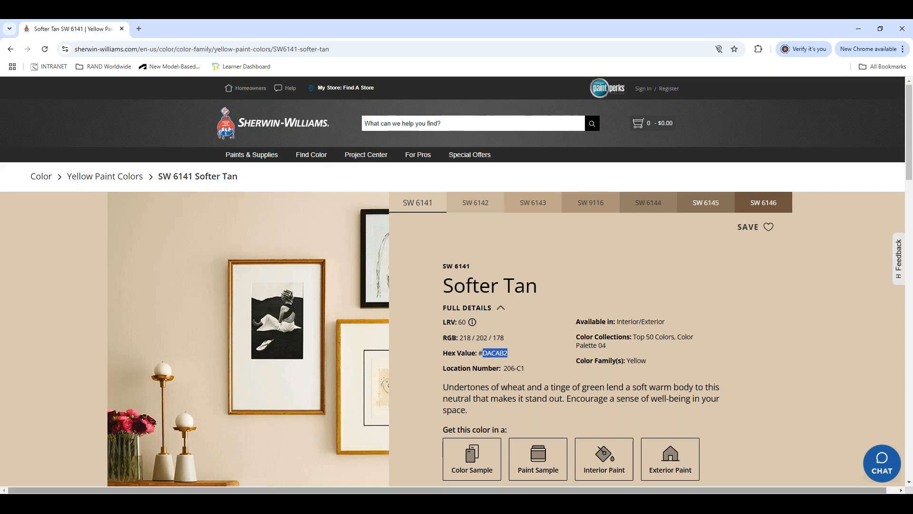
Switch to Twinmotion, sample the wall's Gypsum_Wall_Board material and set its tint to hex DACAB2
key("alt+Tab")
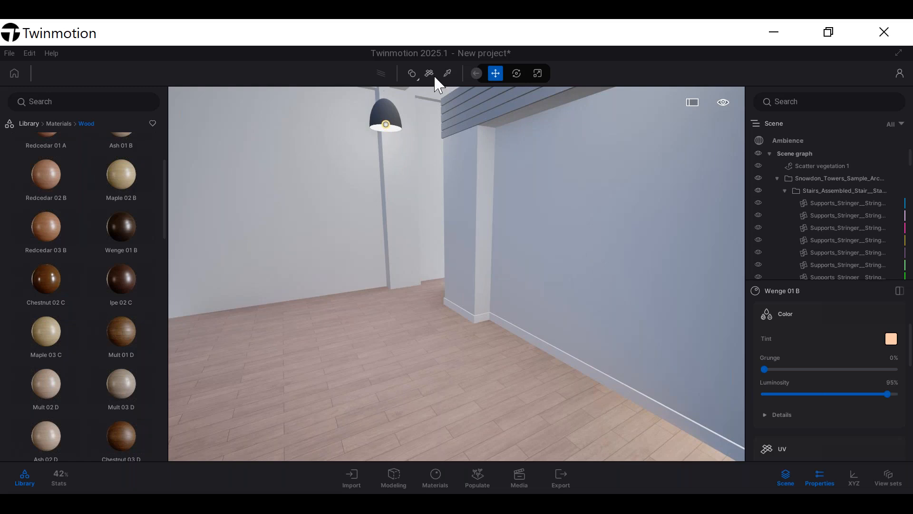
left_click(448, 73)
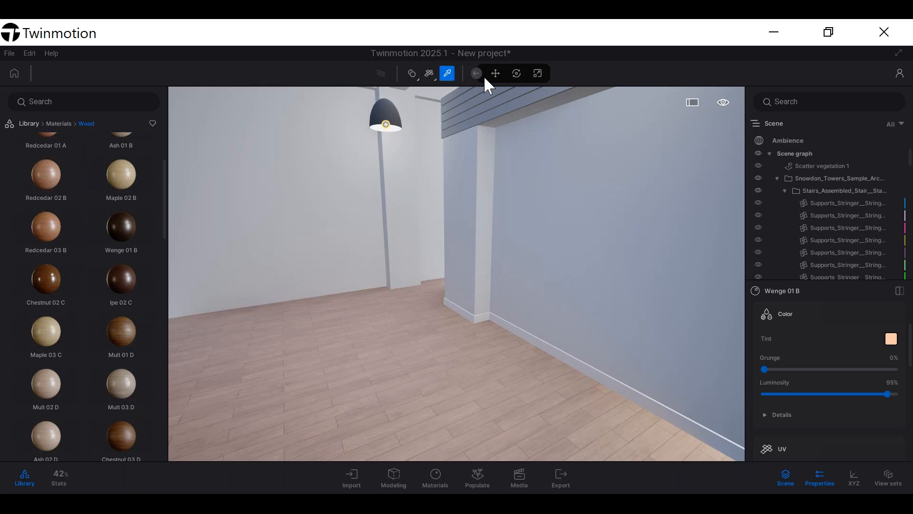
left_click(610, 141)
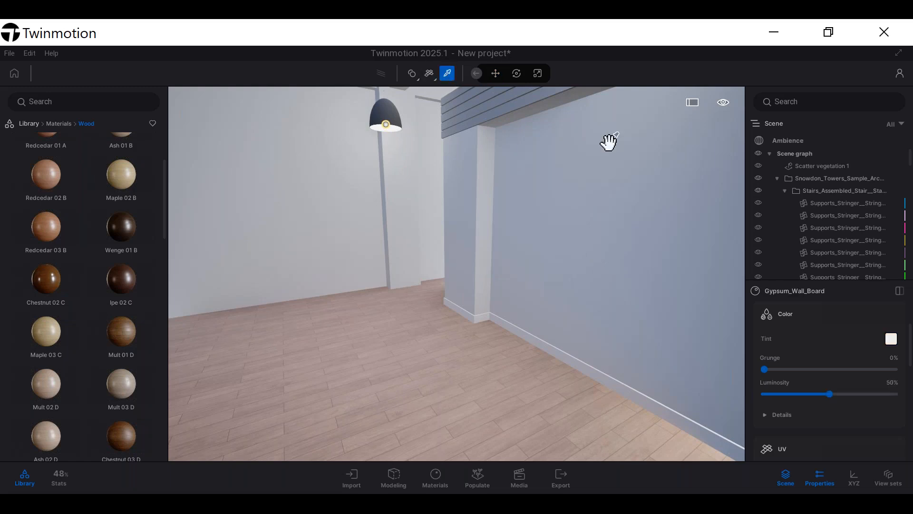
left_click(891, 340)
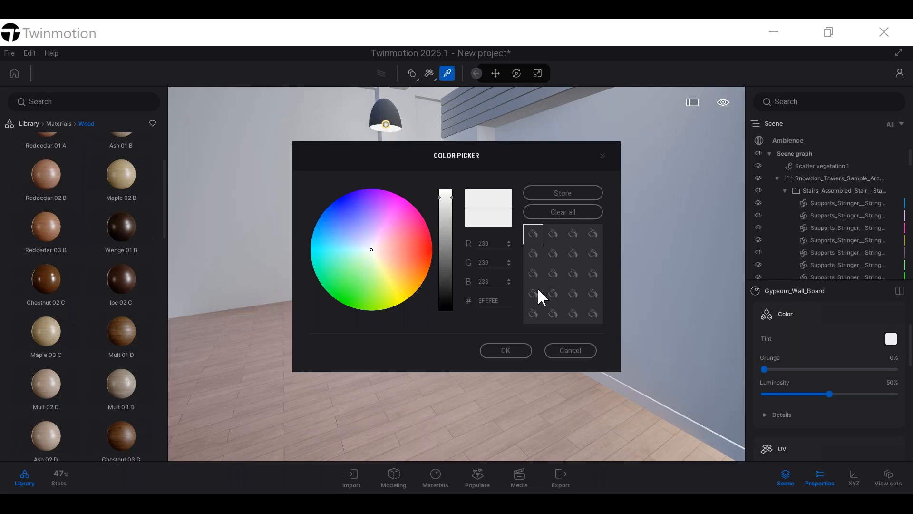
left_click_drag(498, 300, 477, 301)
type("DACAB2")
left_click(506, 351)
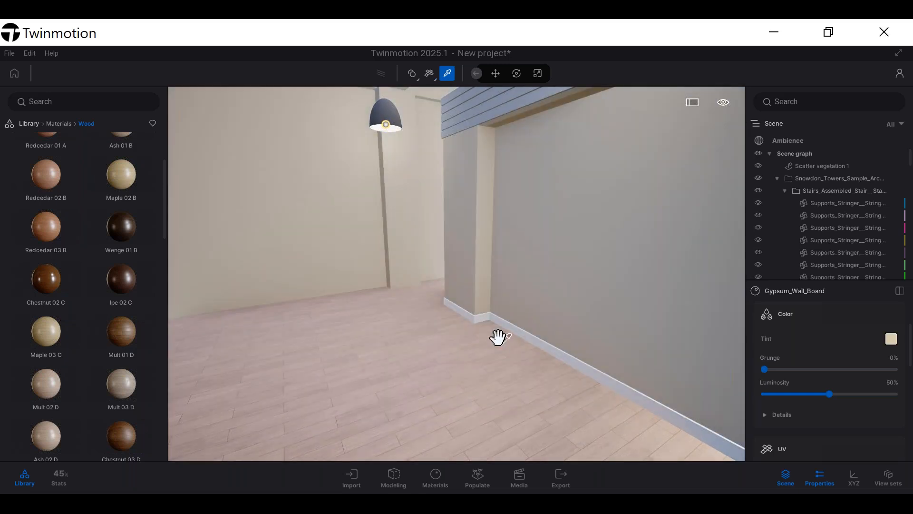
Place an IES 05 light in the farther pendant lamp and a Spot light in the nearer one
right_click_drag(504, 268, 664, 295)
scroll(376, 290, "up", 5)
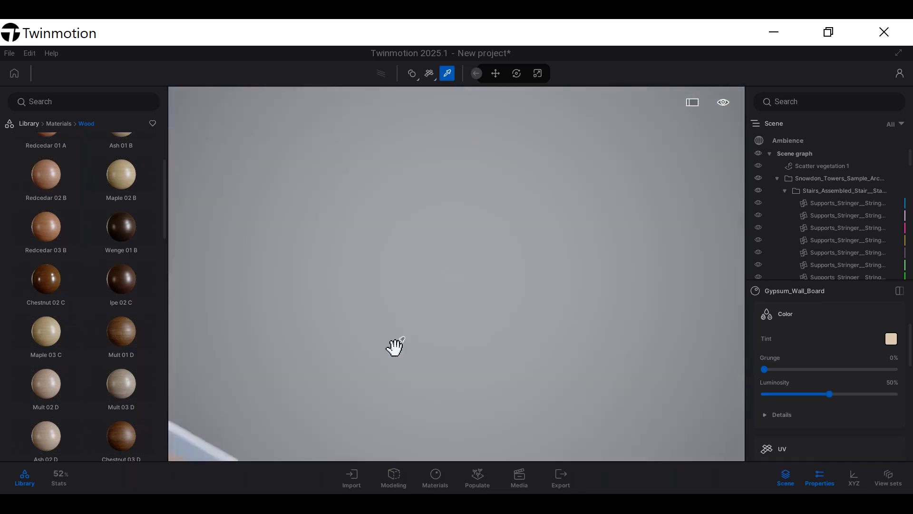
scroll(395, 348, "down", 5)
right_click_drag(395, 351, 354, 298)
right_click_drag(341, 182, 240, 165)
right_click_drag(221, 319, 188, 246)
left_click(29, 123)
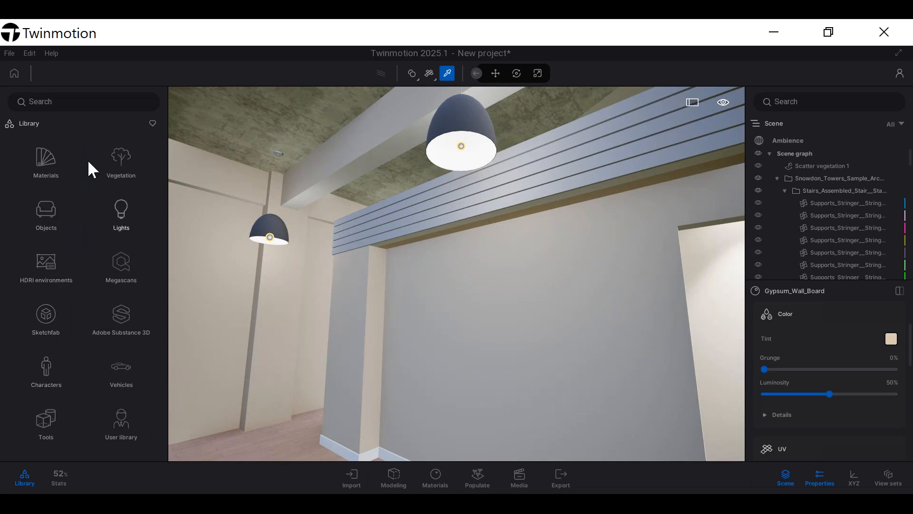
left_click(126, 220)
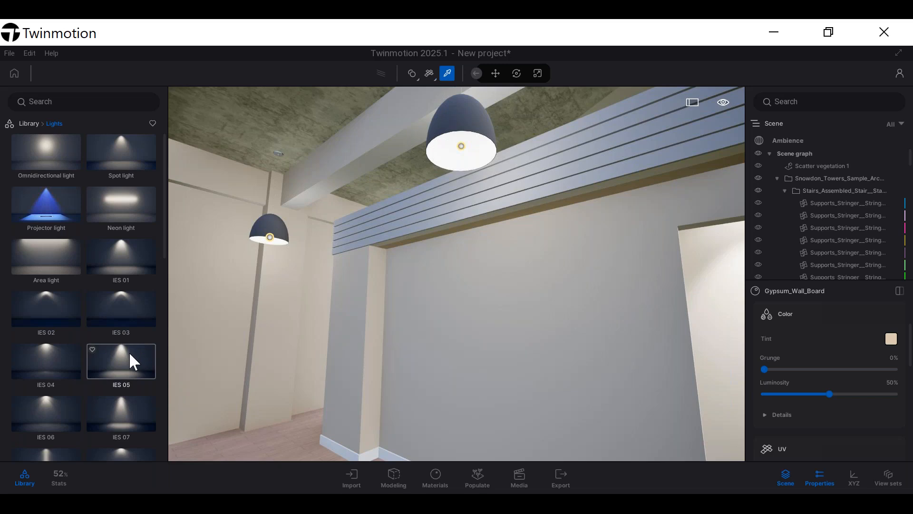
left_click_drag(130, 352, 278, 245)
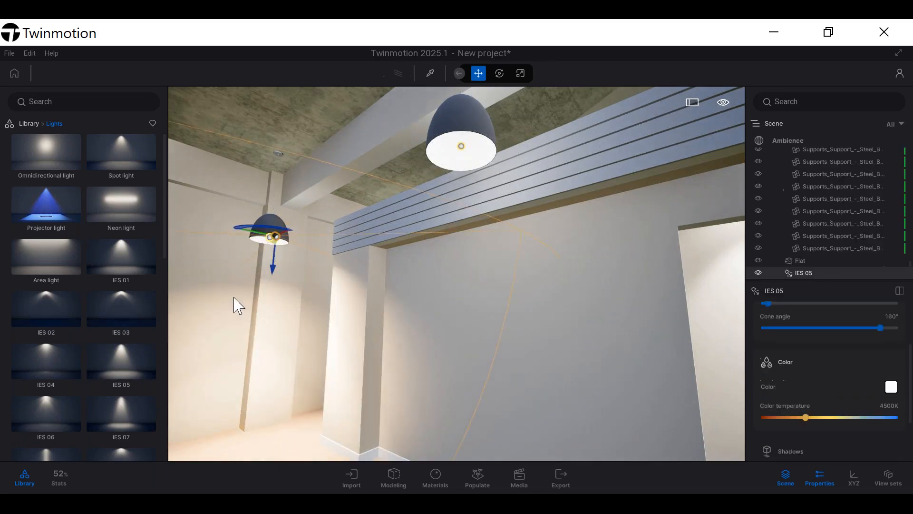
left_click_drag(130, 155, 463, 148)
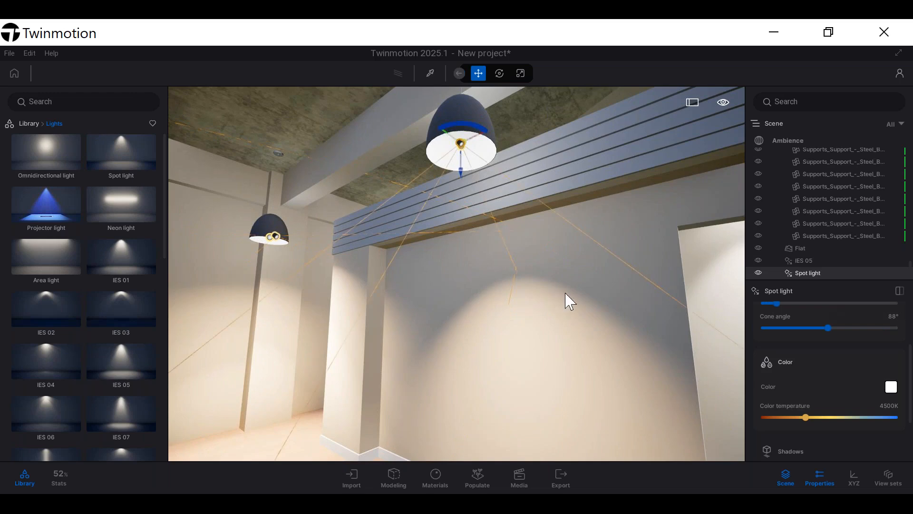
Place an IES 01 light in the pendant lamp on the other side of the partition wall
right_click_drag(565, 293, 681, 279)
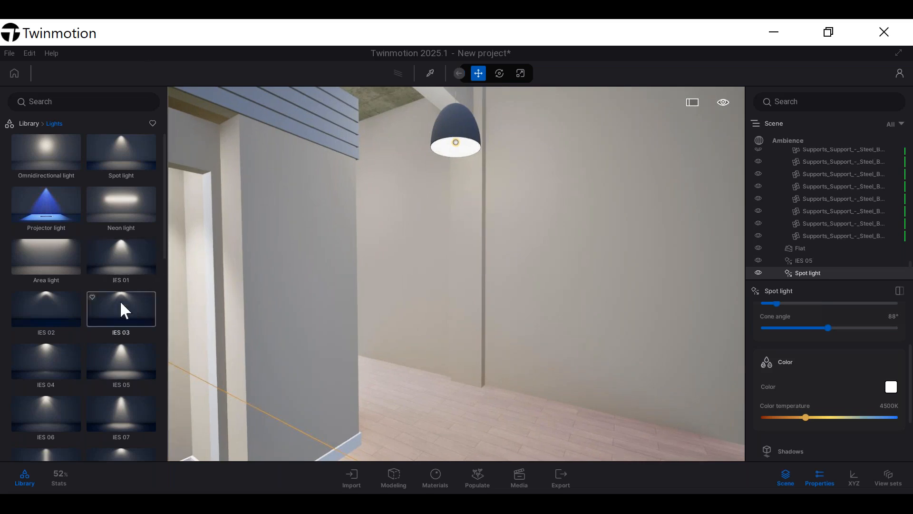
left_click_drag(120, 301, 455, 161)
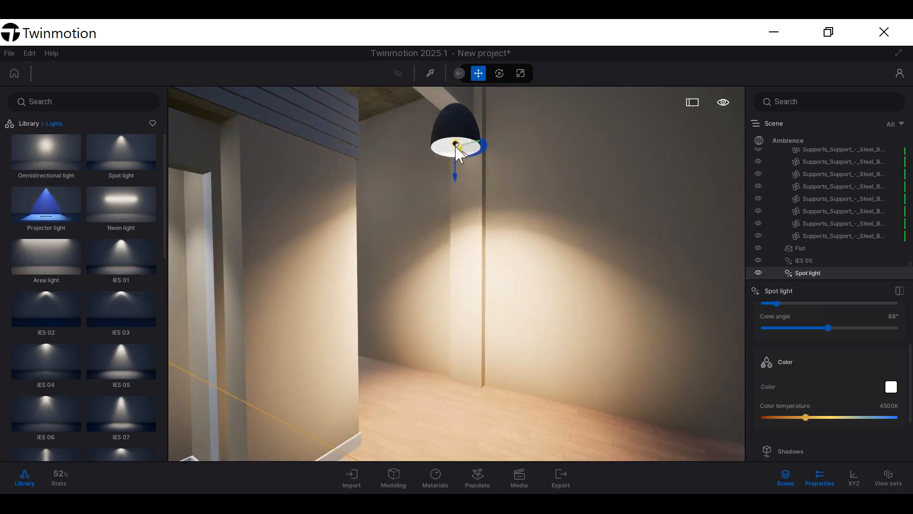
left_click(459, 147)
scroll(454, 272, "down", 3)
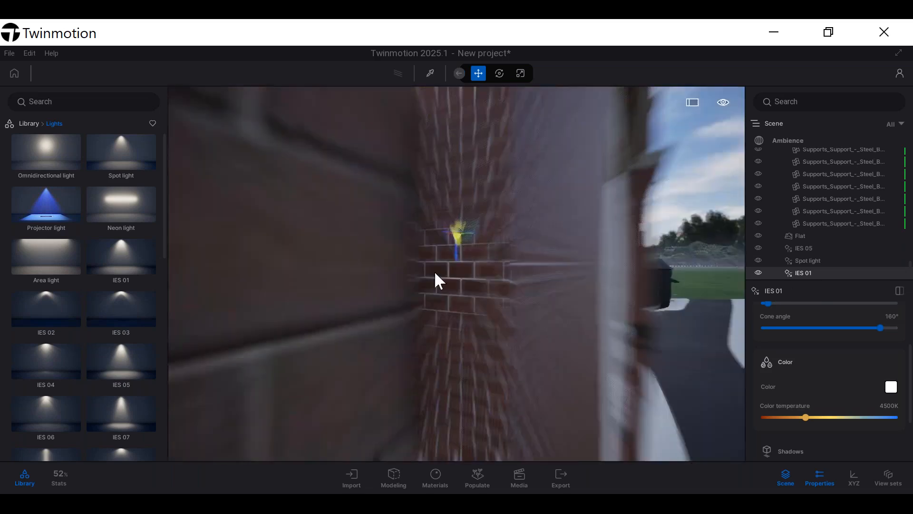
Try placing a Neon light along the wall above the arched windows
scroll(430, 268, "down", 3)
scroll(424, 265, "up", 5)
right_click_drag(407, 278, 236, 272)
right_click_drag(466, 247, 140, 255)
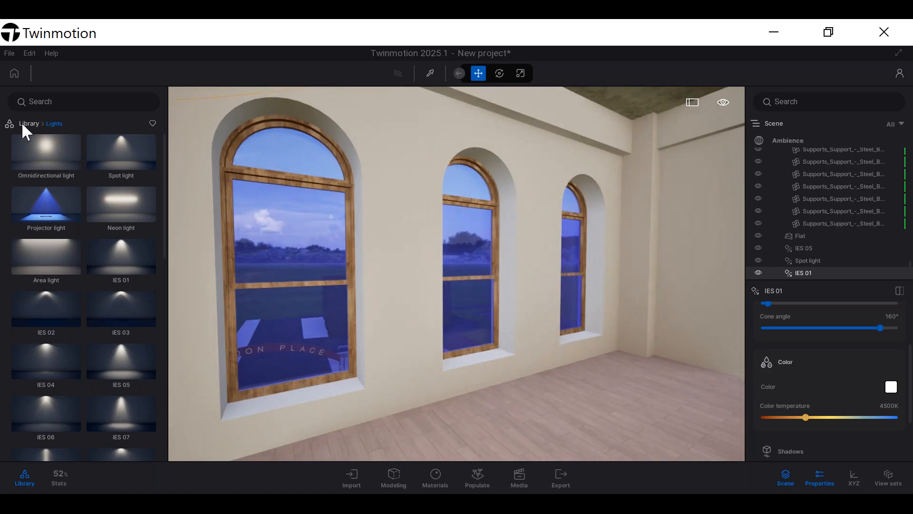
left_click_drag(139, 204, 431, 119)
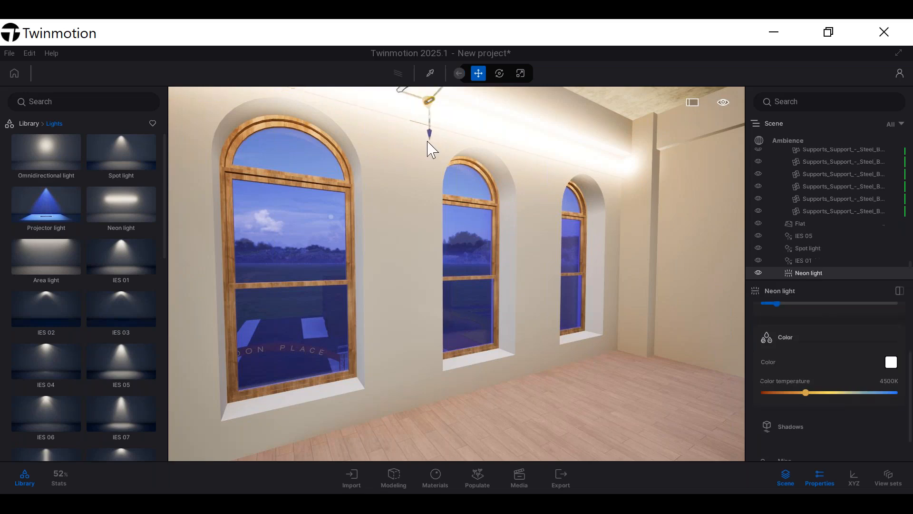
middle_click_drag(442, 122, 469, 168, "shift")
right_click_drag(469, 168, 374, 222)
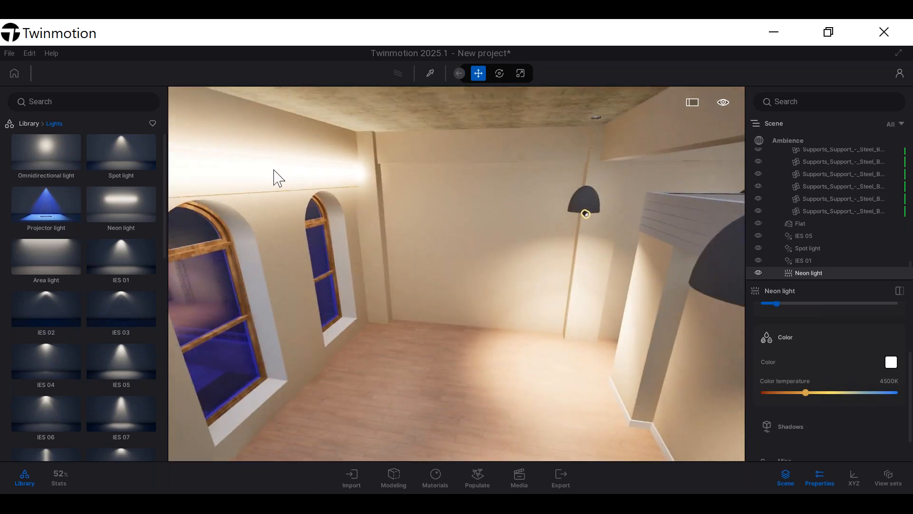
right_click_drag(278, 178, 210, 188)
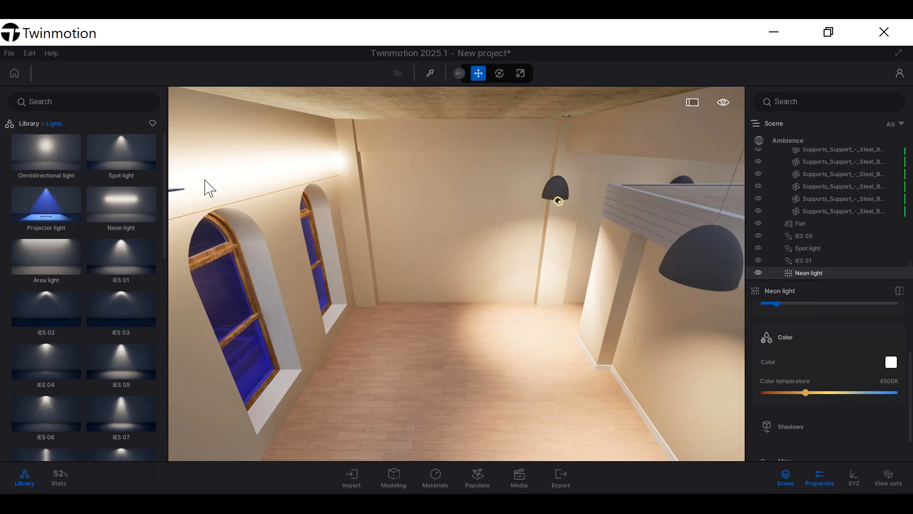
left_click(207, 190)
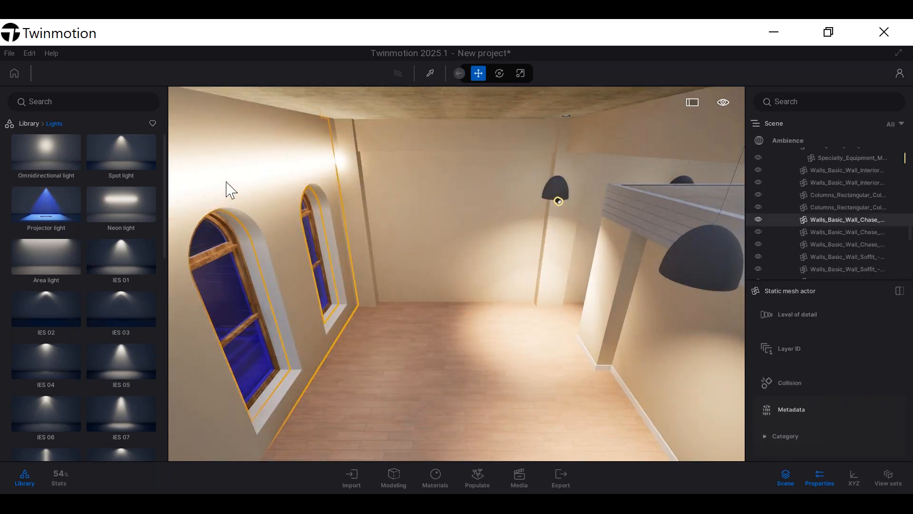
left_click(392, 322)
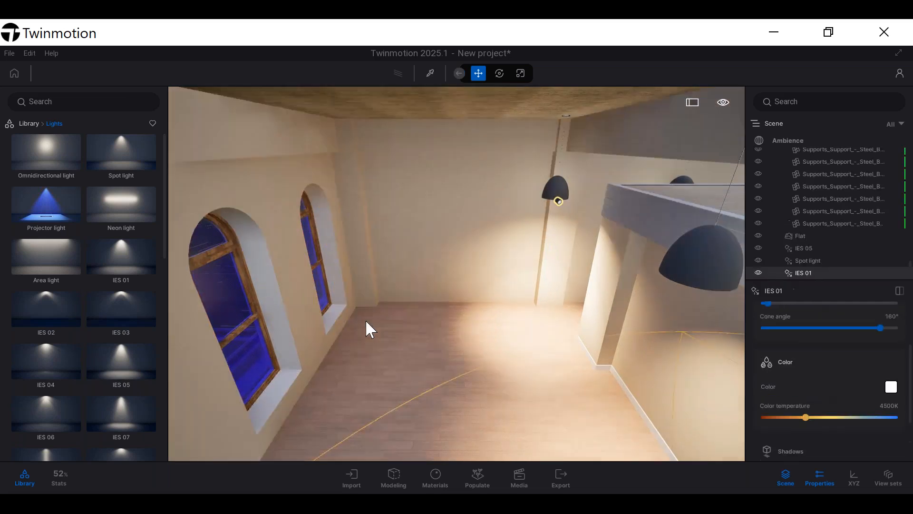
Place a Neon light at the nearest pendant lamp, opposite the arched windows
left_click_drag(117, 204, 715, 295)
key("f")
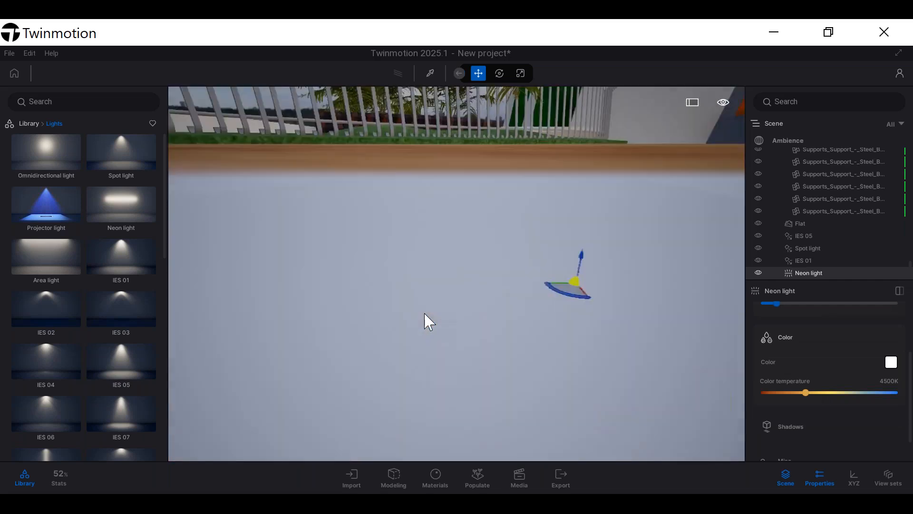
right_click_drag(422, 332, 730, 252)
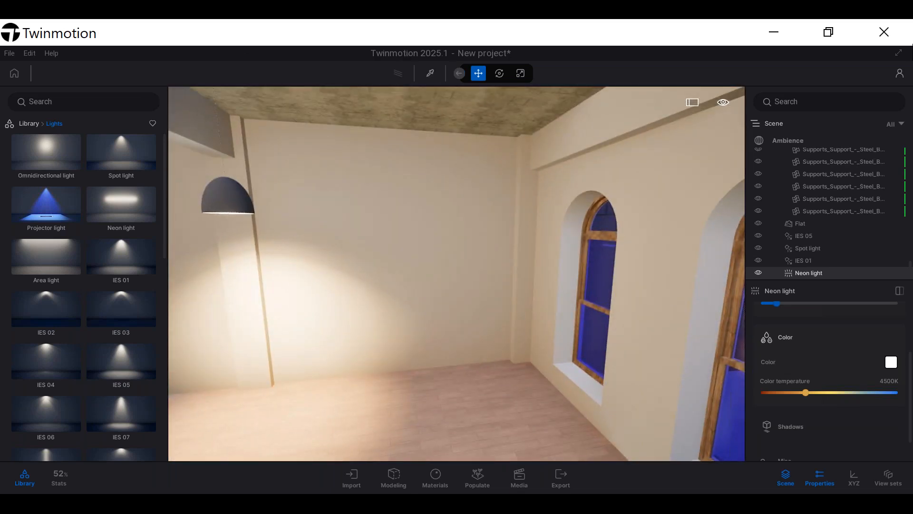
Set the navigation speed to Cycle speed and test it by moving back and forth in the room
left_click(724, 103)
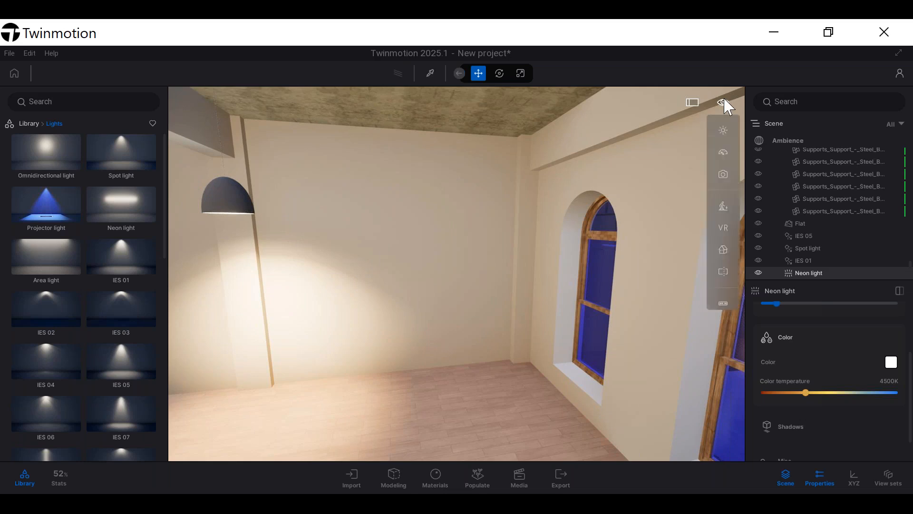
left_click(722, 156)
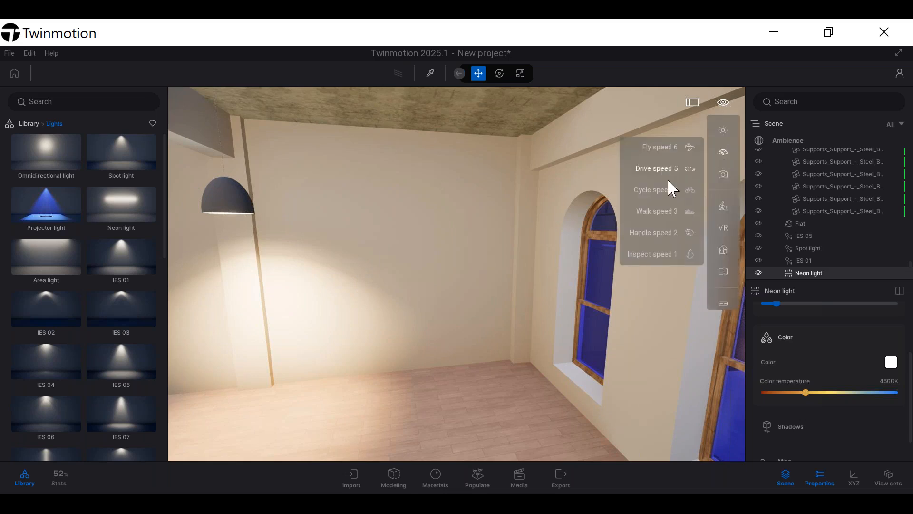
left_click(672, 194)
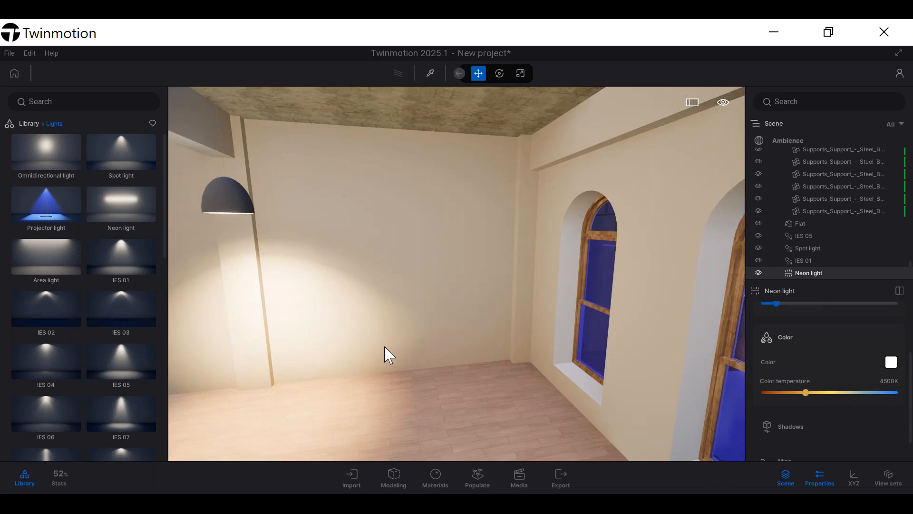
scroll(383, 357, "up", 3)
scroll(374, 367, "down", 2)
scroll(368, 370, "down", 3)
scroll(363, 370, "up", 3)
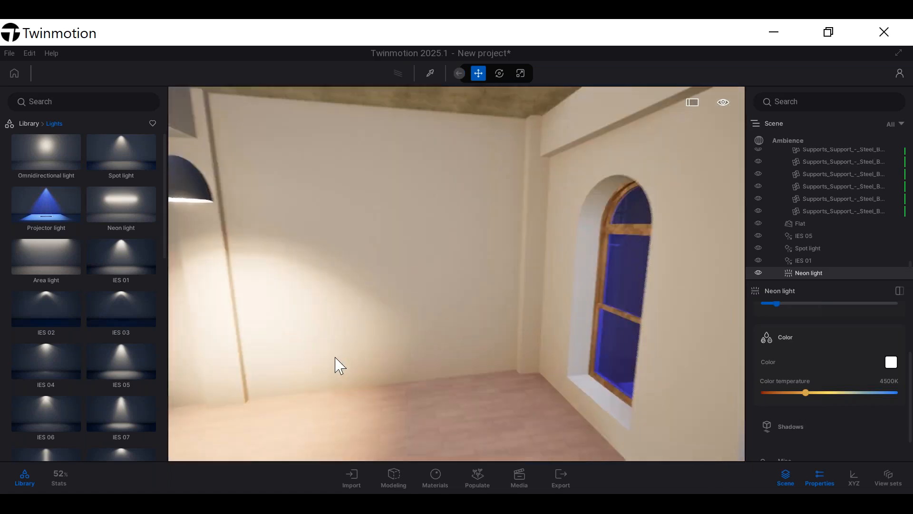
Place the Fascinate bed clear from the library's bedroom furniture on the floor near the arched windows
right_click_drag(336, 358, 160, 22)
left_click(38, 125)
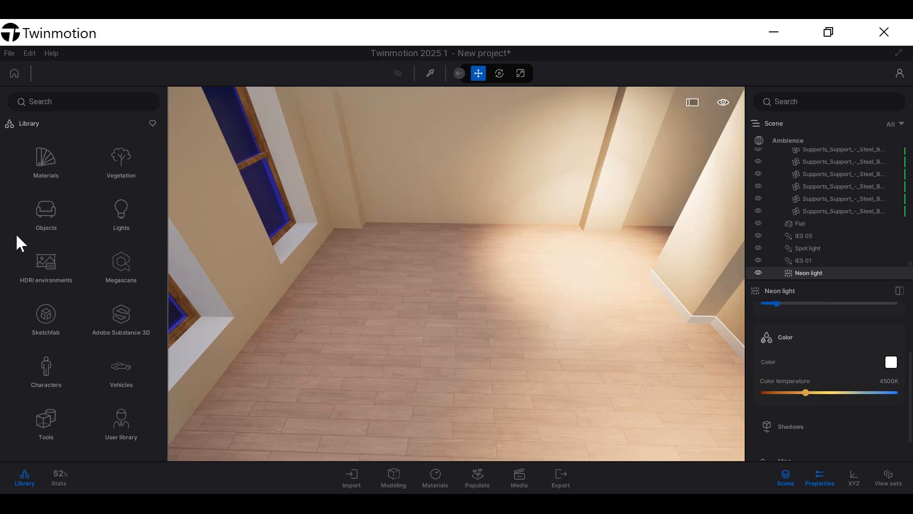
left_click(55, 216)
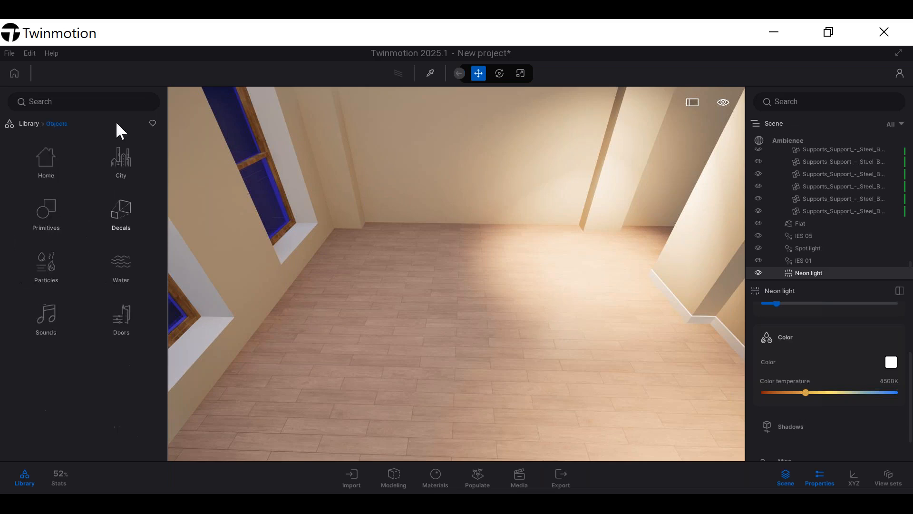
left_click(44, 163)
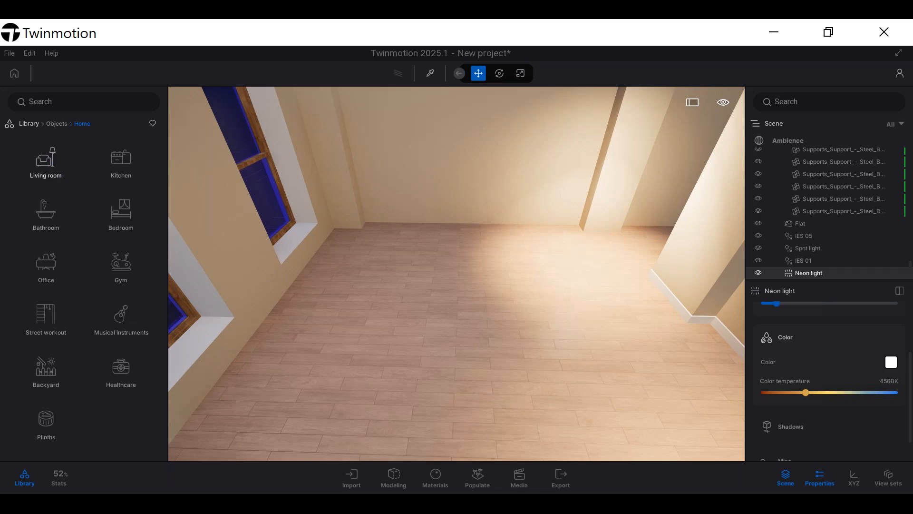
left_click(119, 229)
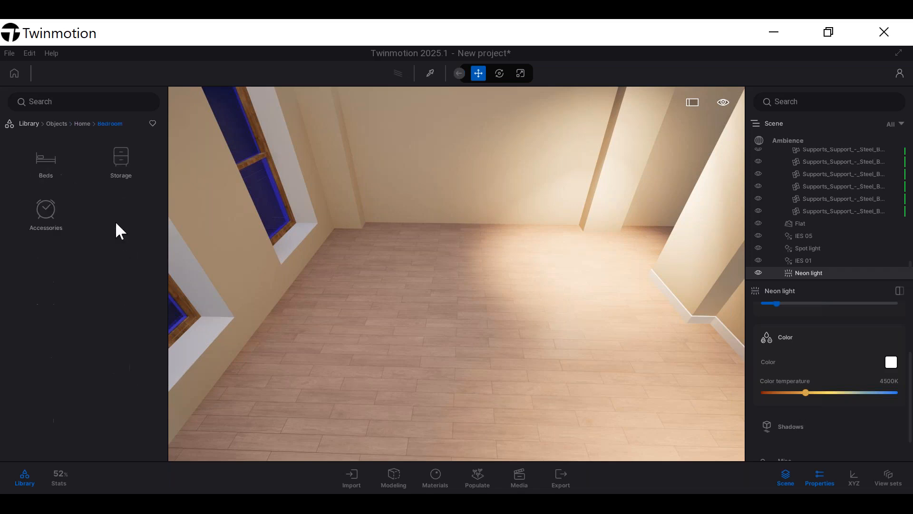
left_click(57, 169)
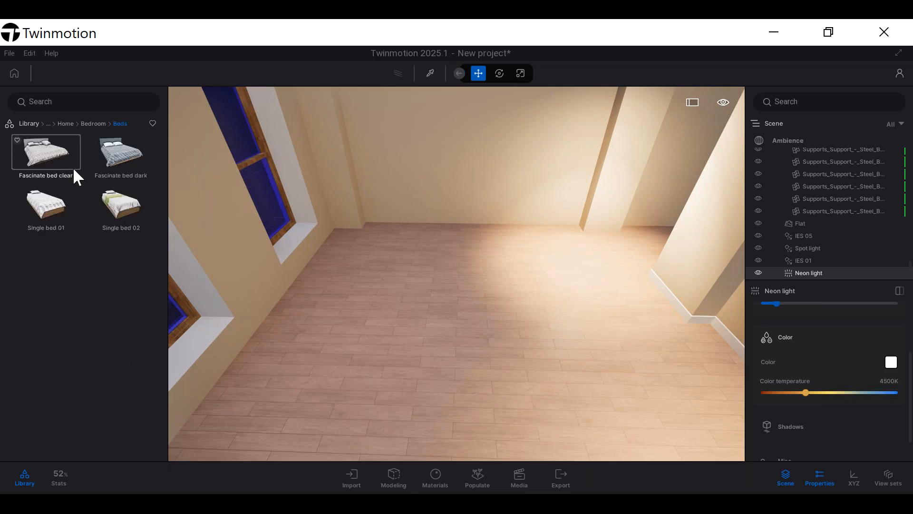
right_click_drag(513, 265, 171, 145)
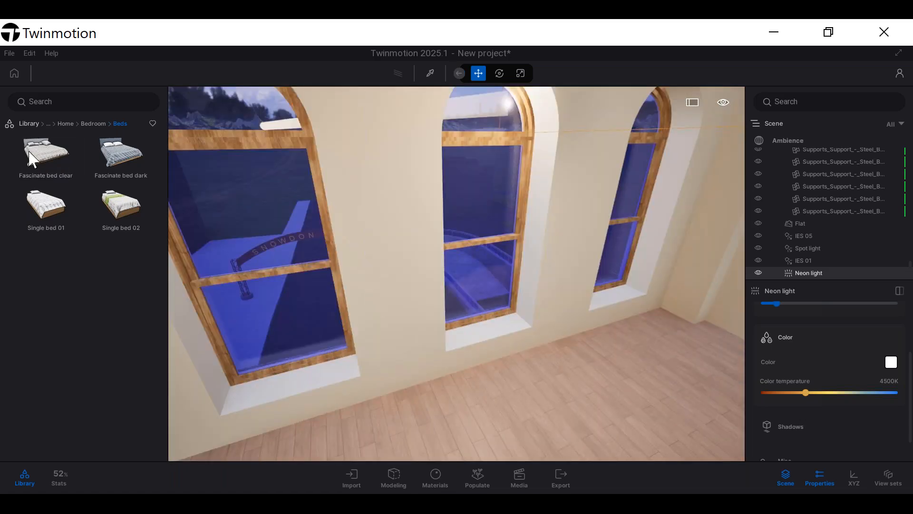
left_click_drag(56, 152, 454, 409)
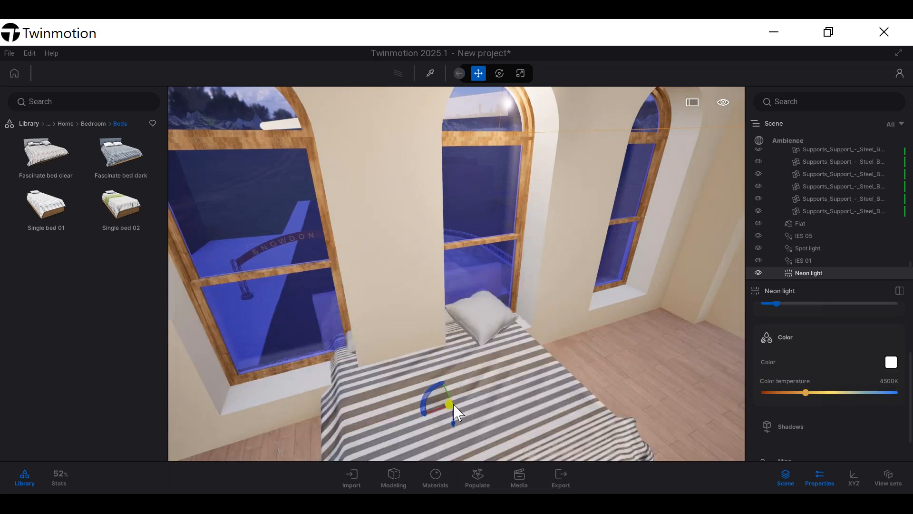
left_click_drag(495, 463, 503, 441)
scroll(515, 418, "down", 5)
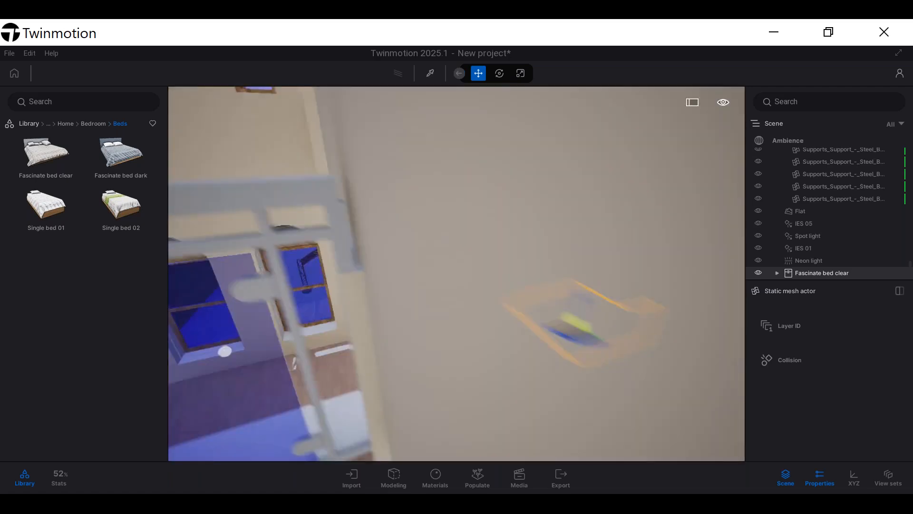
scroll(535, 400, "up", 5)
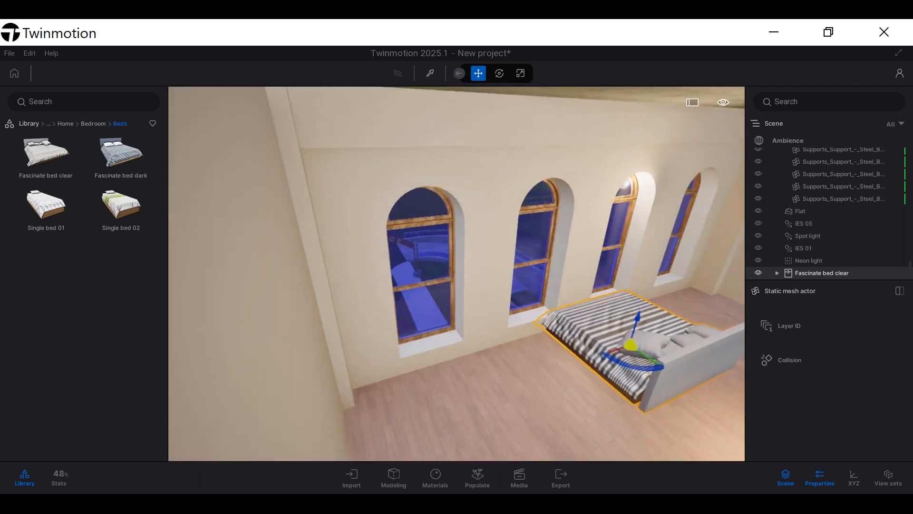
right_click_drag(632, 340, 569, 306)
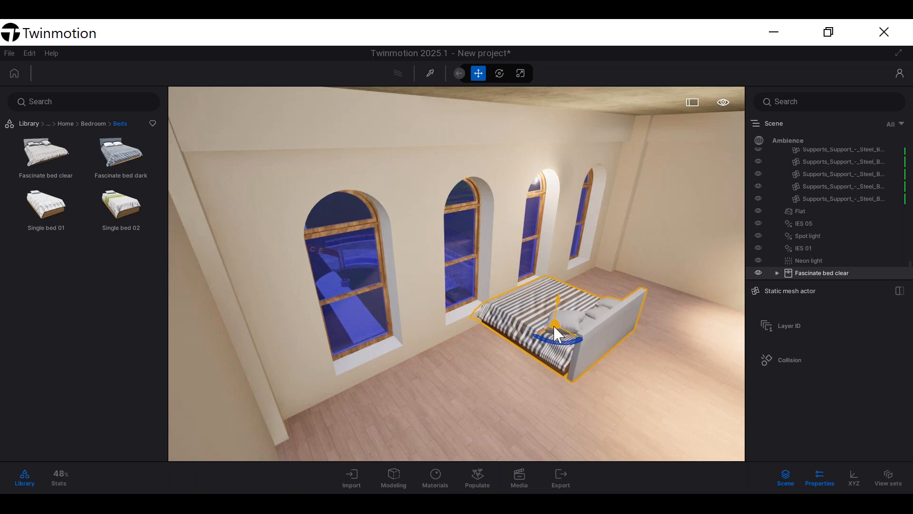
Turn the bed so its headboard faces the arched-window wall and move it up against that wall
left_click_drag(553, 325, 493, 287)
left_click(592, 354)
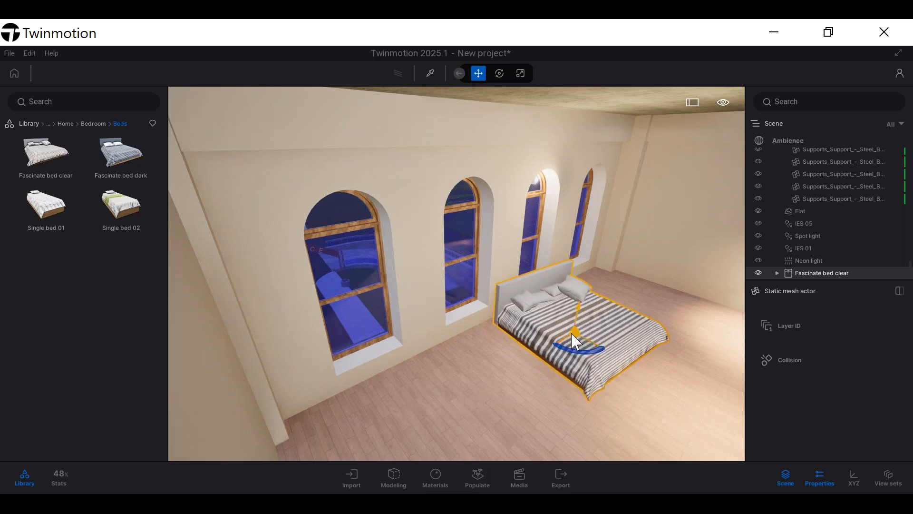
left_click_drag(567, 334, 546, 351)
right_click_drag(650, 359, 632, 327)
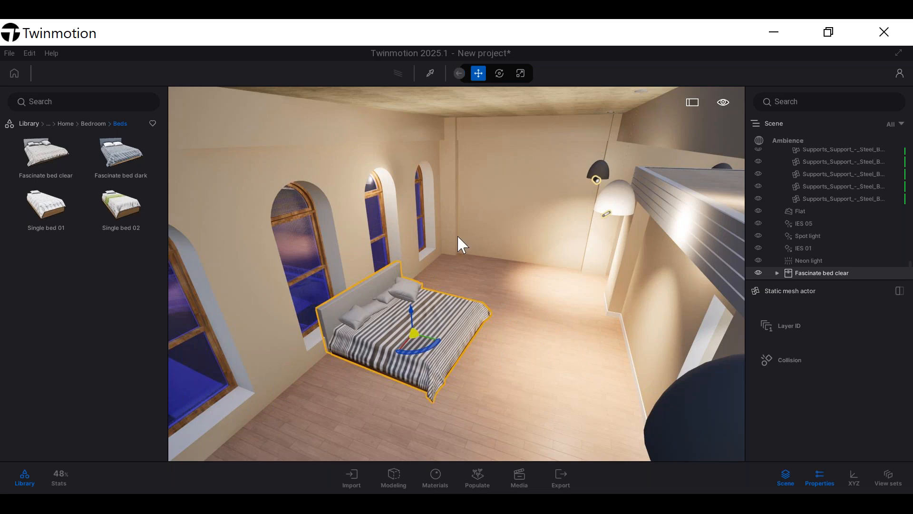
Place Bed Furniture 01 from the library's bedroom storage models on the floor opposite the foot of the bed
left_click(85, 124)
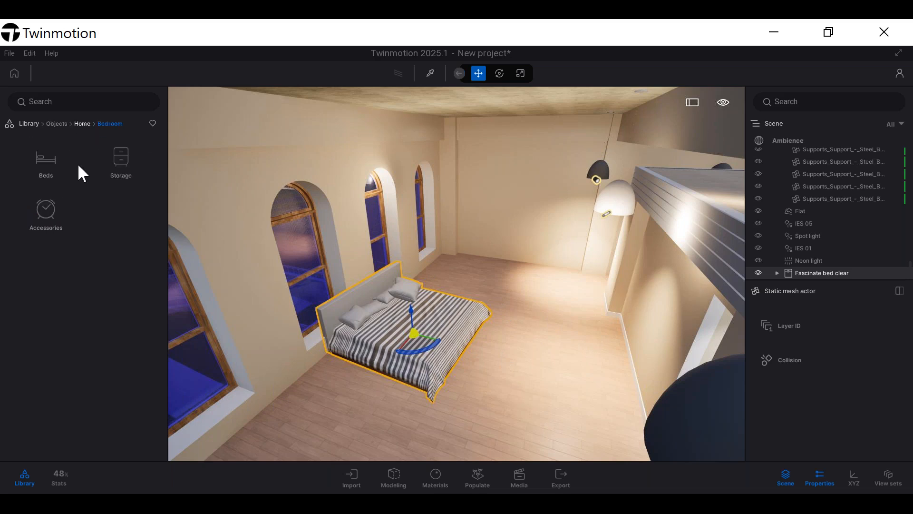
left_click(119, 173)
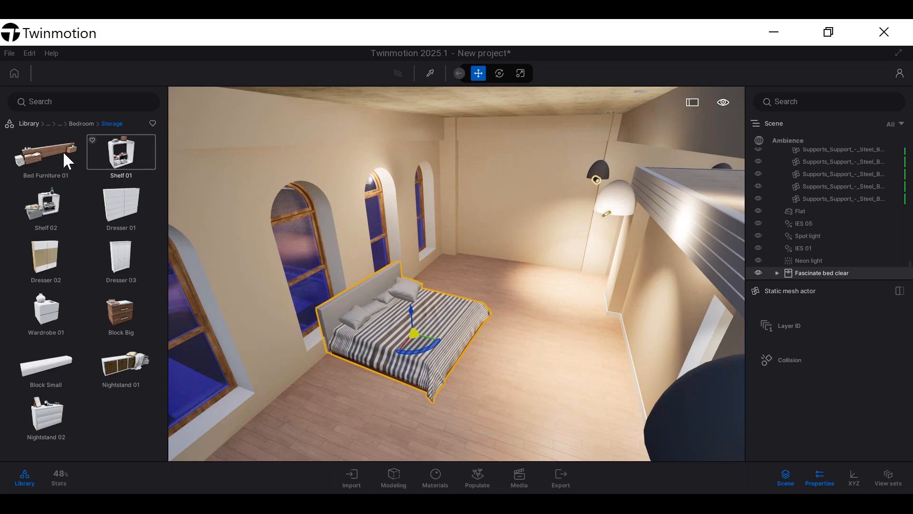
left_click_drag(38, 149, 428, 350)
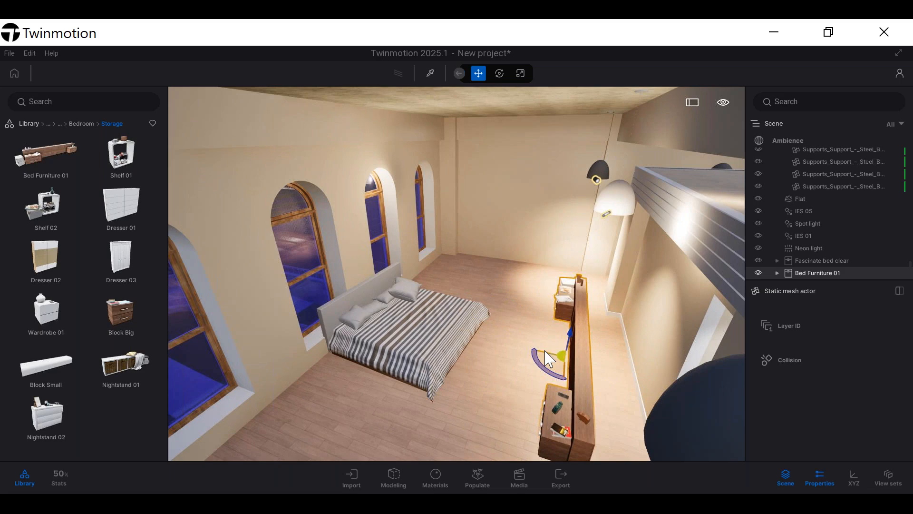
middle_click_drag(545, 350, 578, 361, "shift")
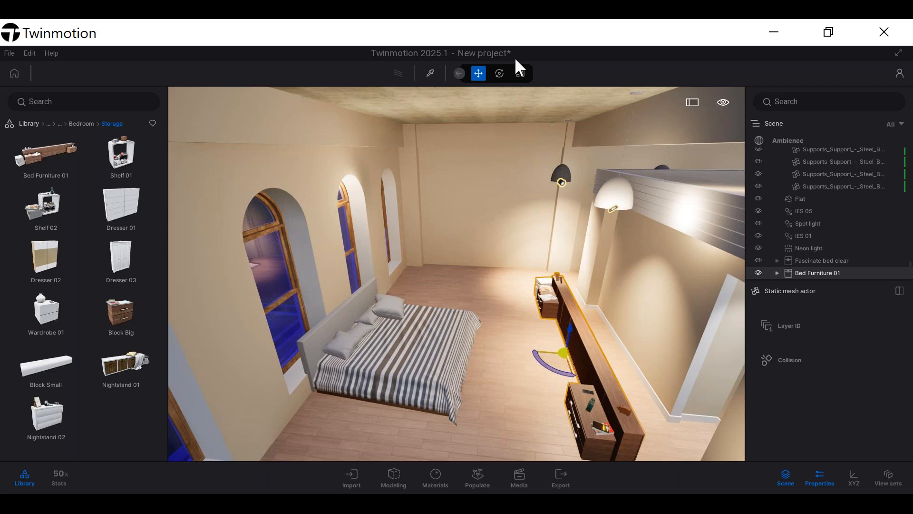
Scale Bed Furniture 01 down in length and move it against the wall opposite the arched windows
left_click(521, 74)
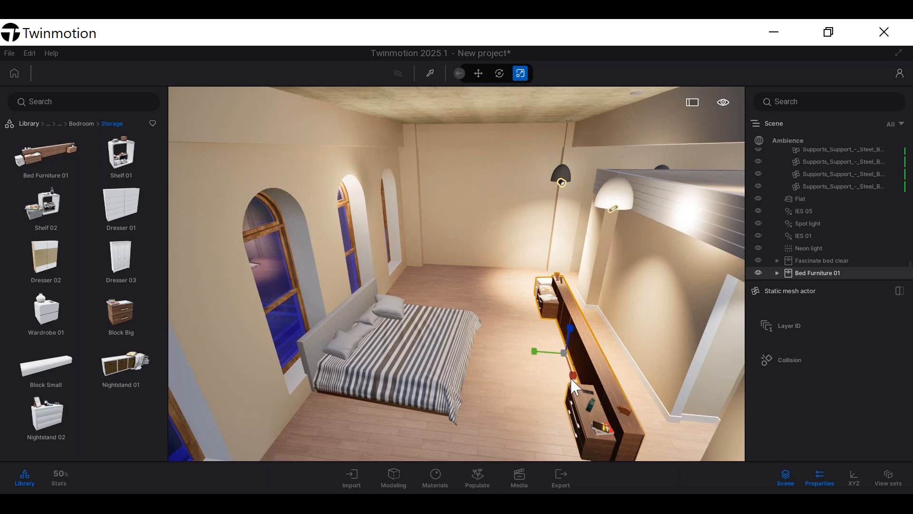
left_click_drag(572, 379, 562, 330)
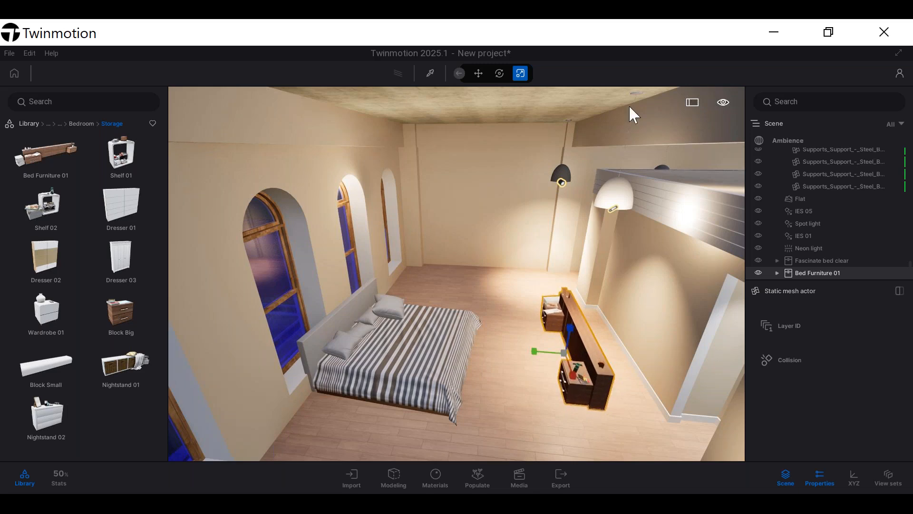
left_click(478, 73)
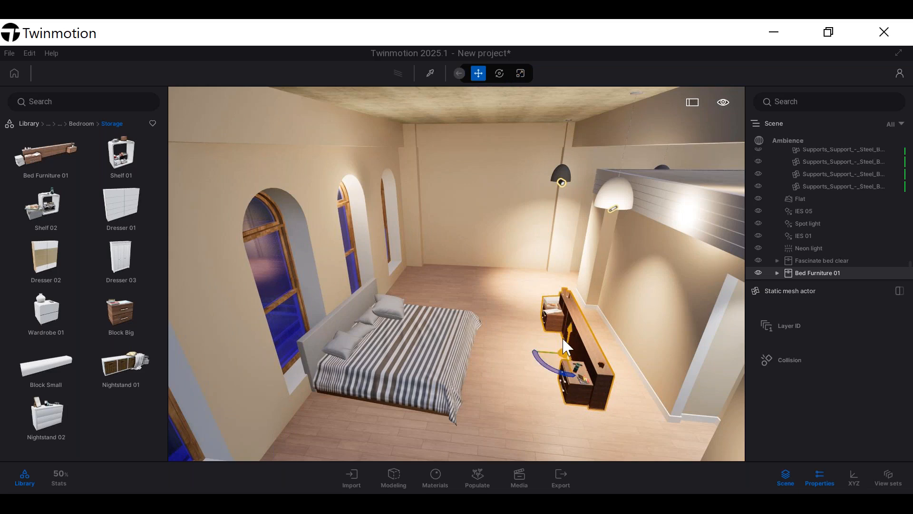
left_click_drag(566, 364, 606, 366)
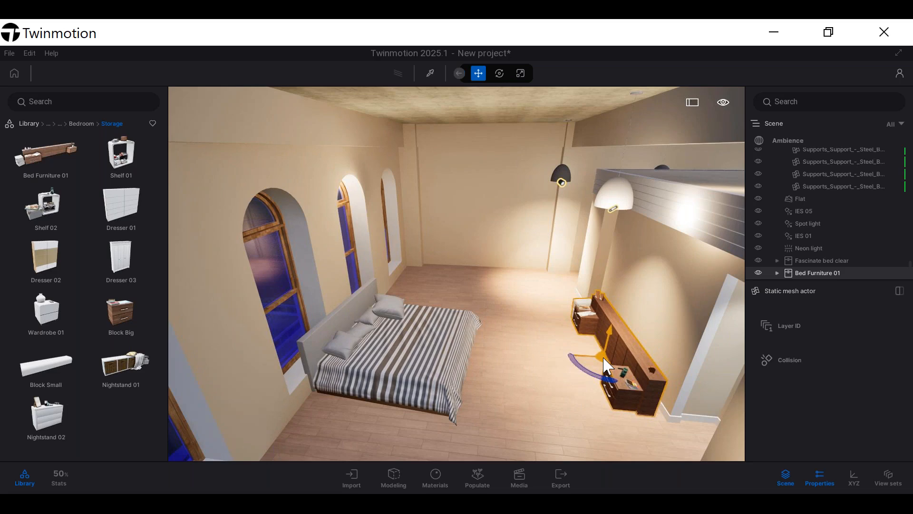
left_click(532, 391)
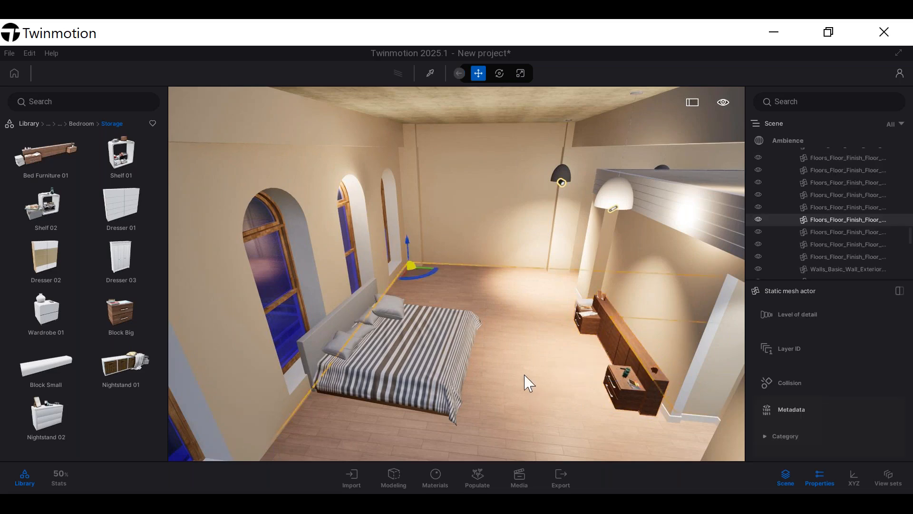
Try placing the casual posed human Carlton beside the foot of the bed, and delete the figure
right_click_drag(523, 335, 467, 351)
scroll(453, 355, "up", 3)
middle_click_drag(333, 358, 416, 330)
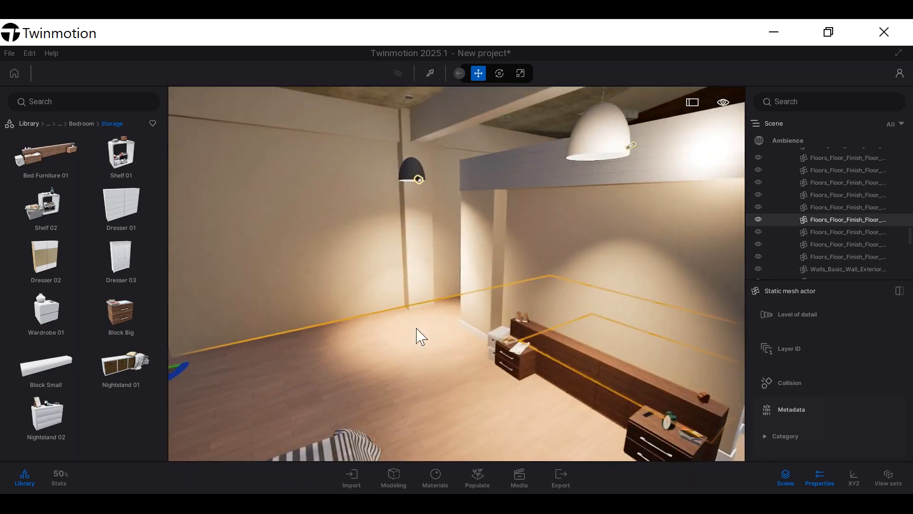
right_click_drag(417, 330, 416, 252)
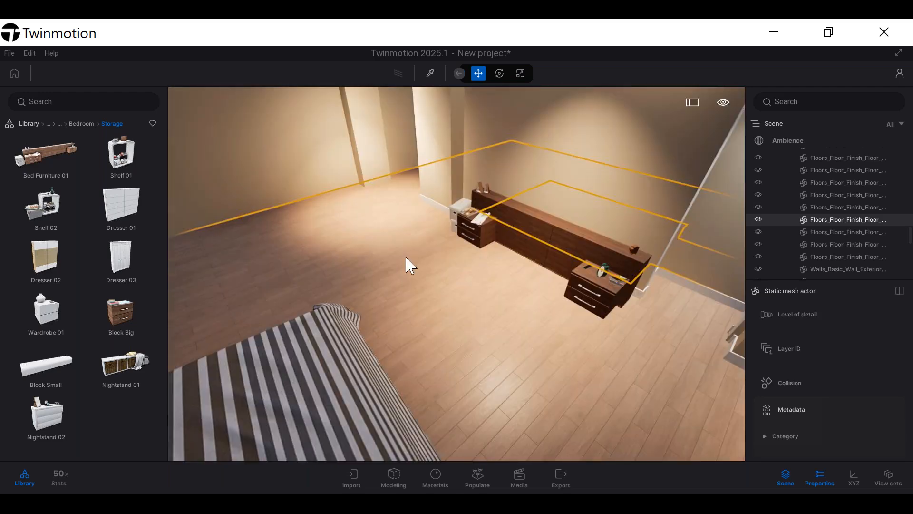
middle_click_drag(405, 257, 447, 179)
right_click_drag(406, 257, 333, 190)
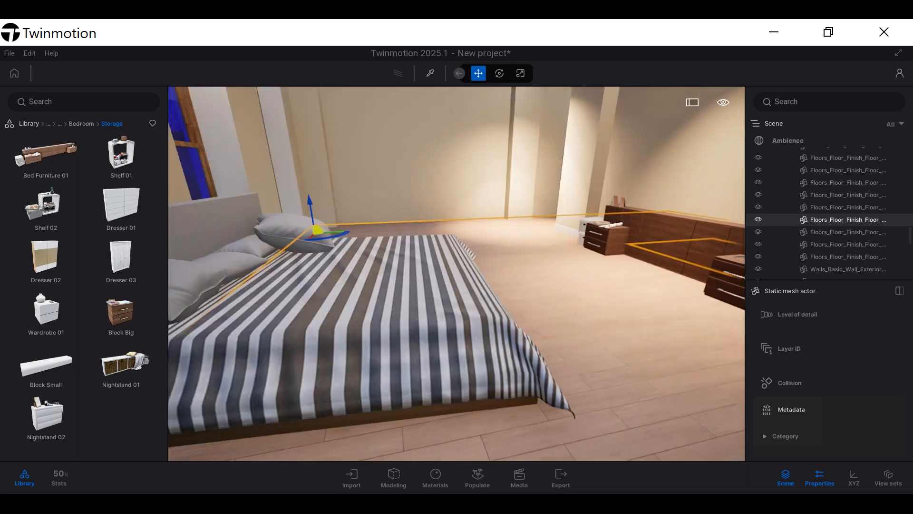
left_click(30, 122)
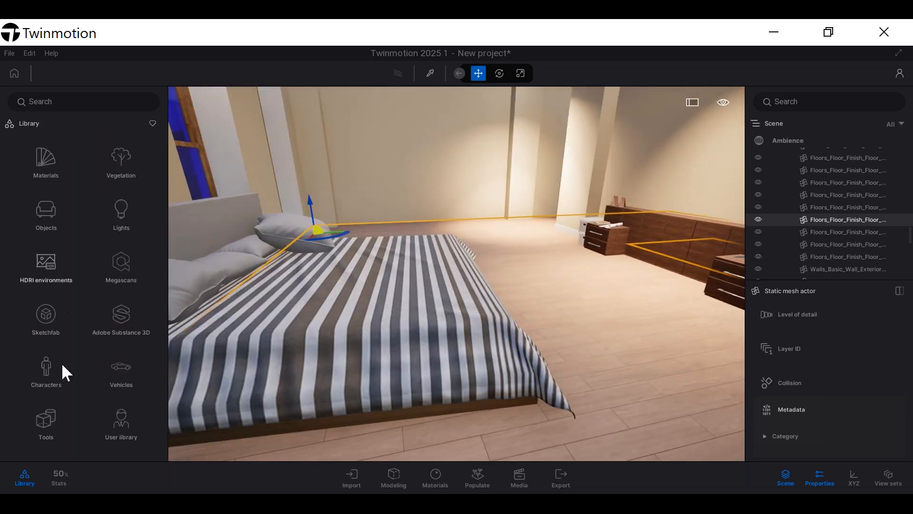
left_click(49, 378)
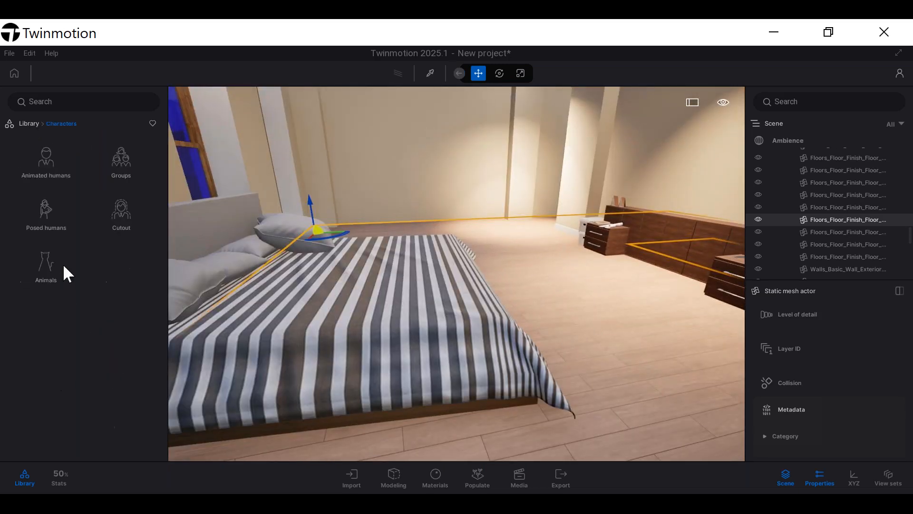
left_click(46, 216)
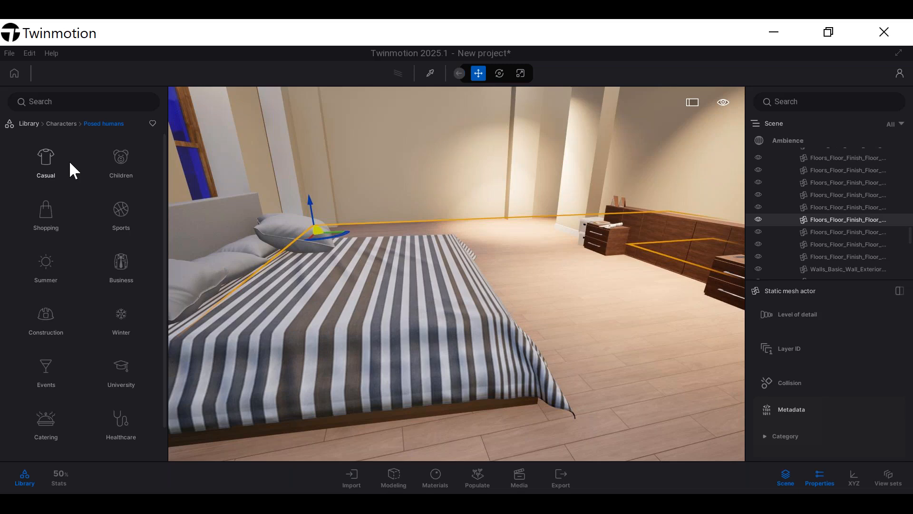
left_click(55, 159)
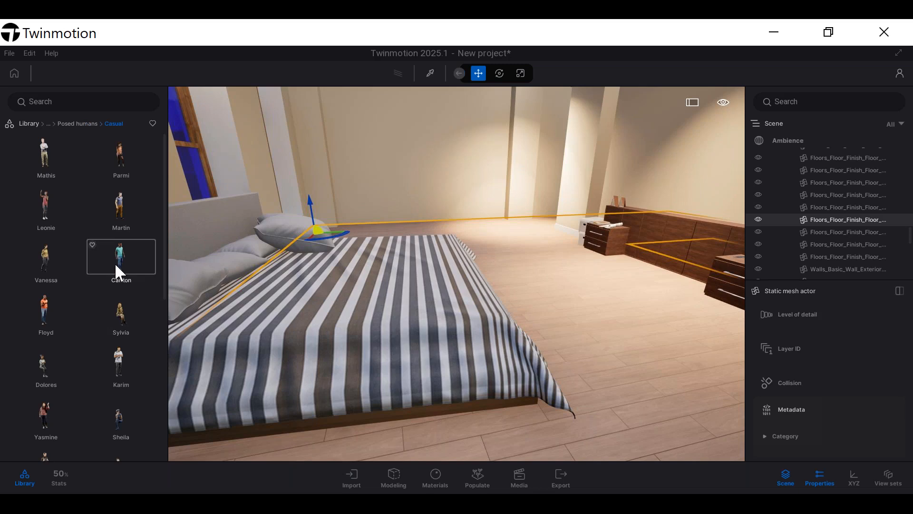
left_click_drag(115, 262, 497, 318)
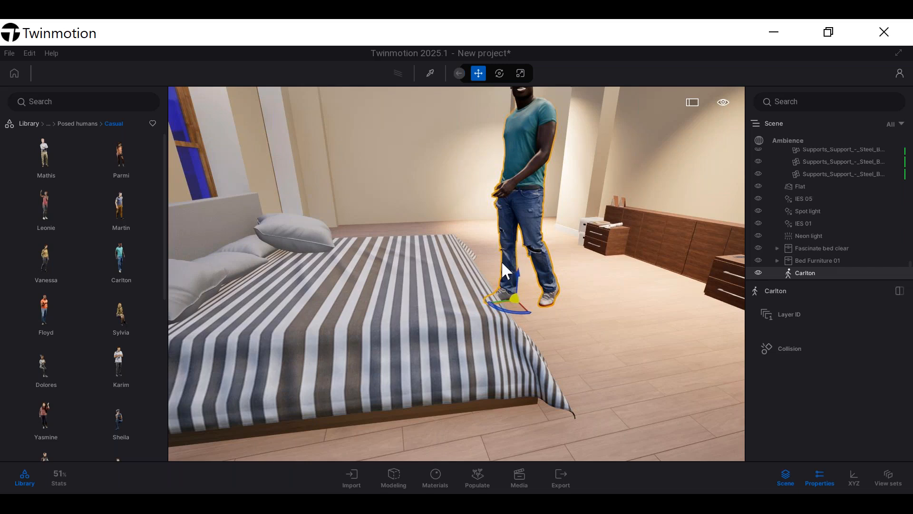
key("Delete")
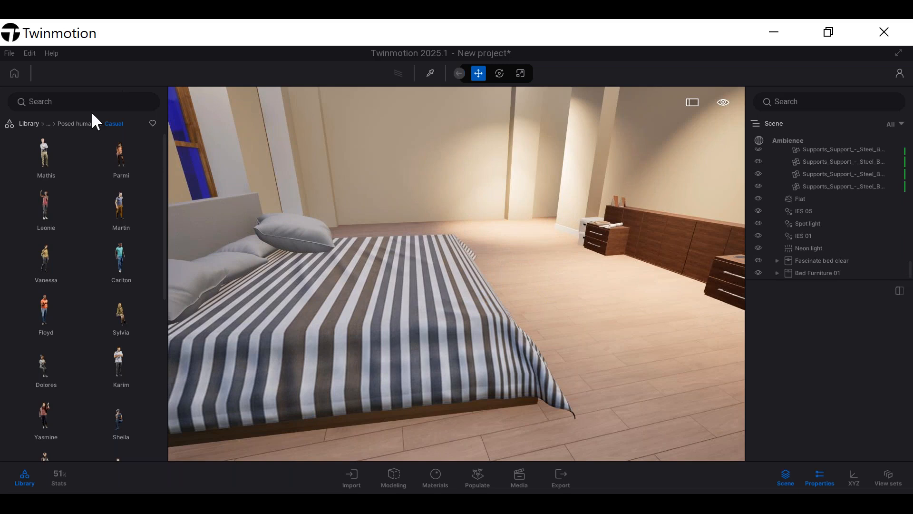
Place the library's animated human Michael on the floor between the bed and Bed Furniture 01
left_click(88, 124)
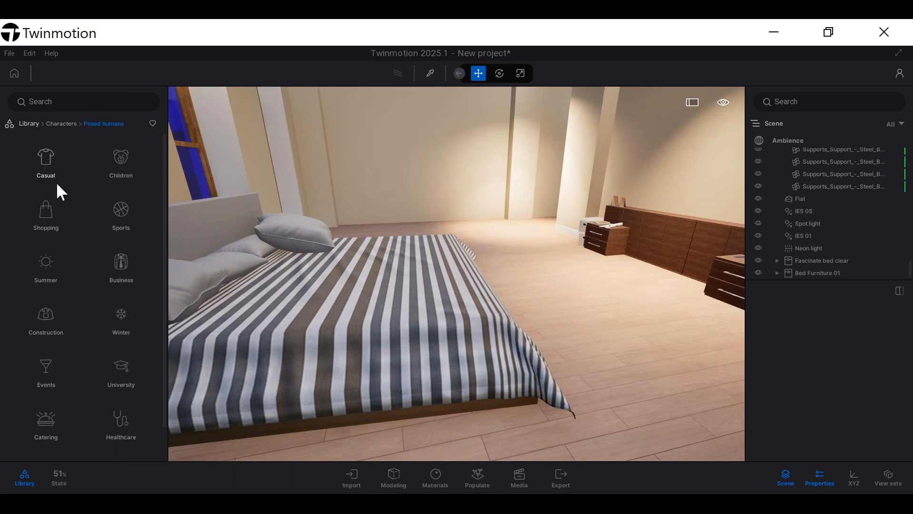
left_click(58, 125)
left_click(45, 162)
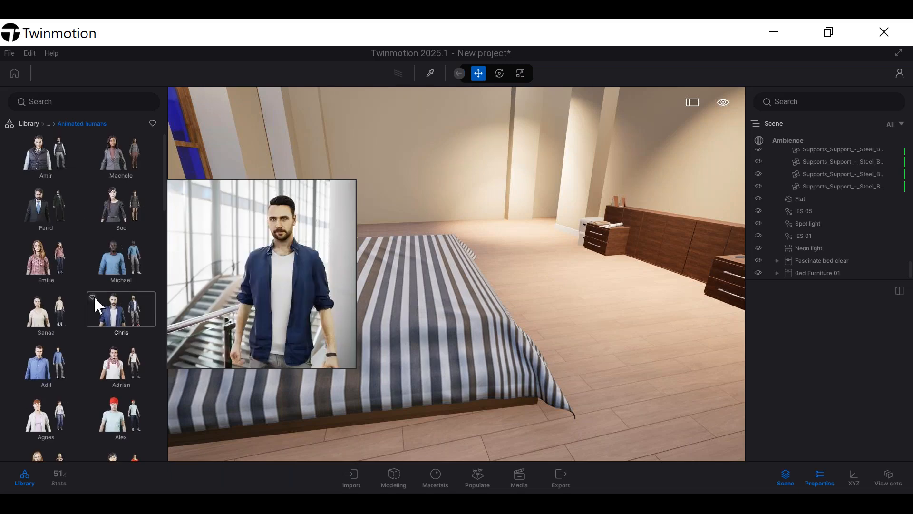
left_click_drag(112, 252, 582, 311)
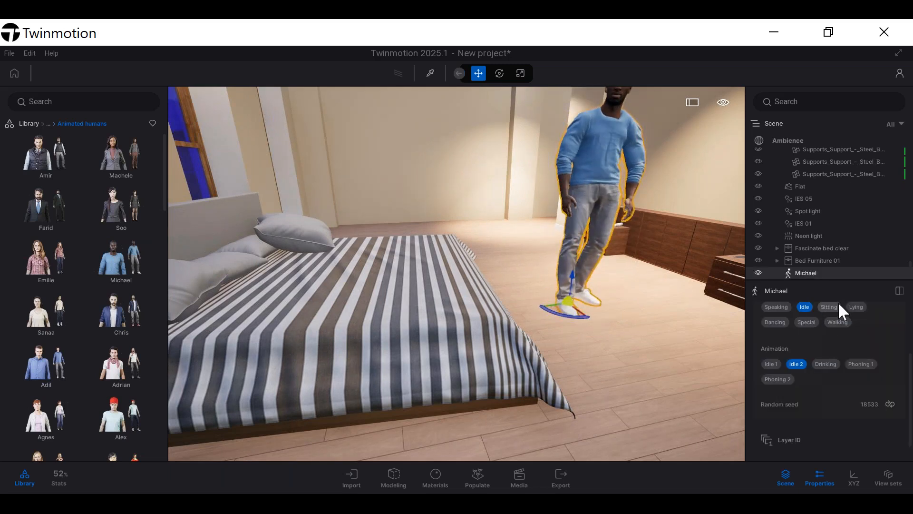
Set the Michael figure's pose to Sitting and move it onto the foot end of the bed
left_click(838, 306)
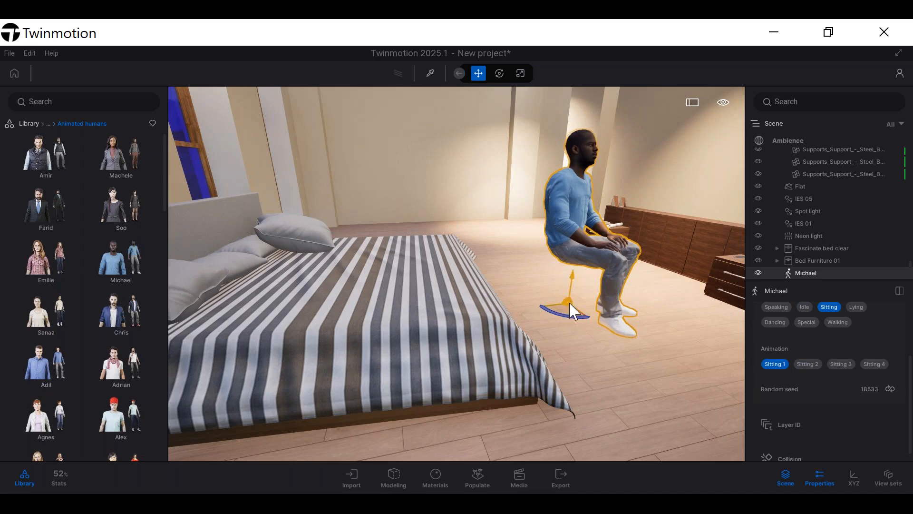
left_click_drag(560, 329, 471, 311)
left_click(442, 319)
right_click_drag(625, 270, 430, 144)
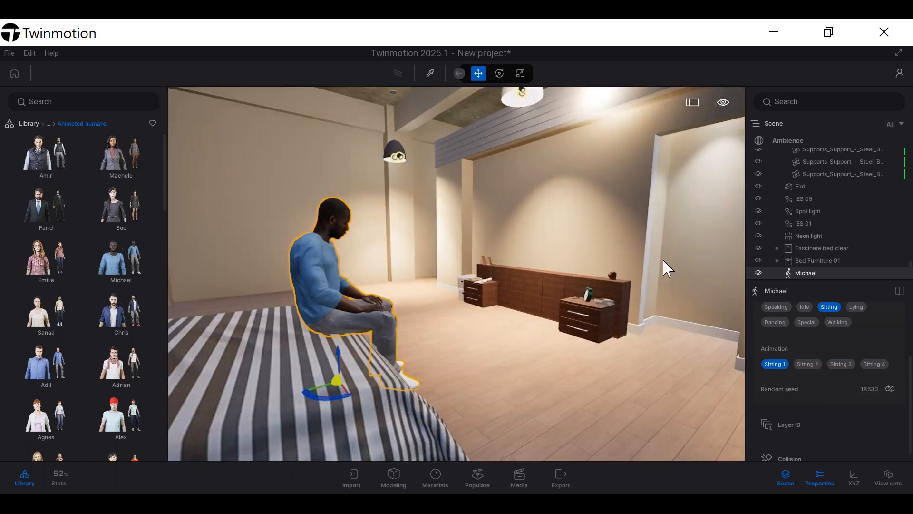
Try the Sitting 2 and Sitting 3 animations on the seated figure and set Sitting 4
left_click(816, 363)
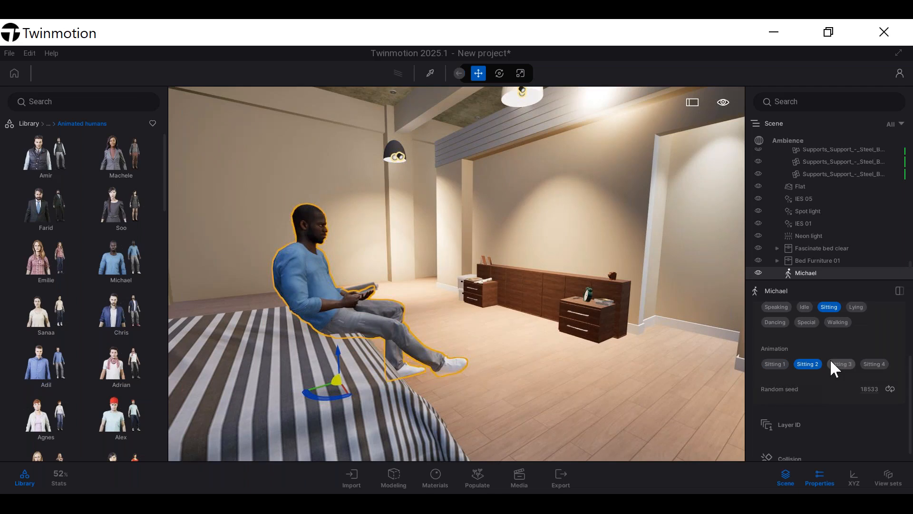
left_click(832, 362)
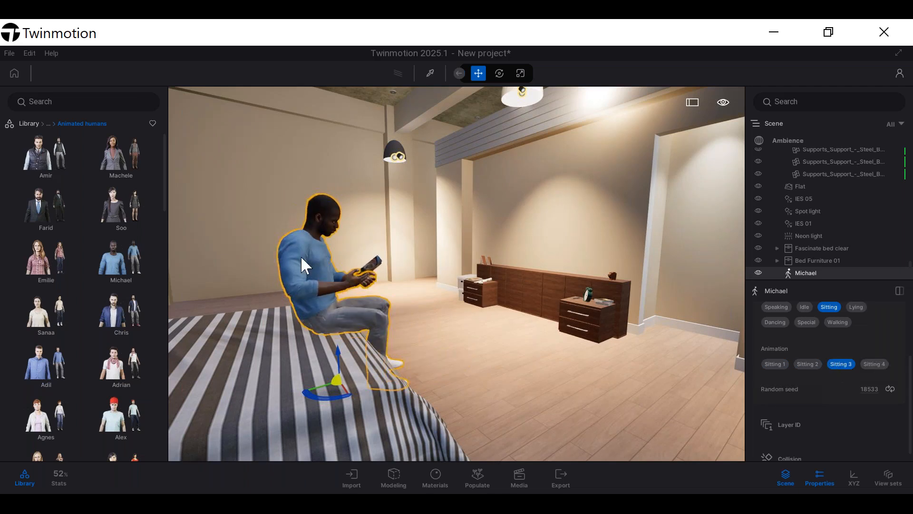
left_click(875, 366)
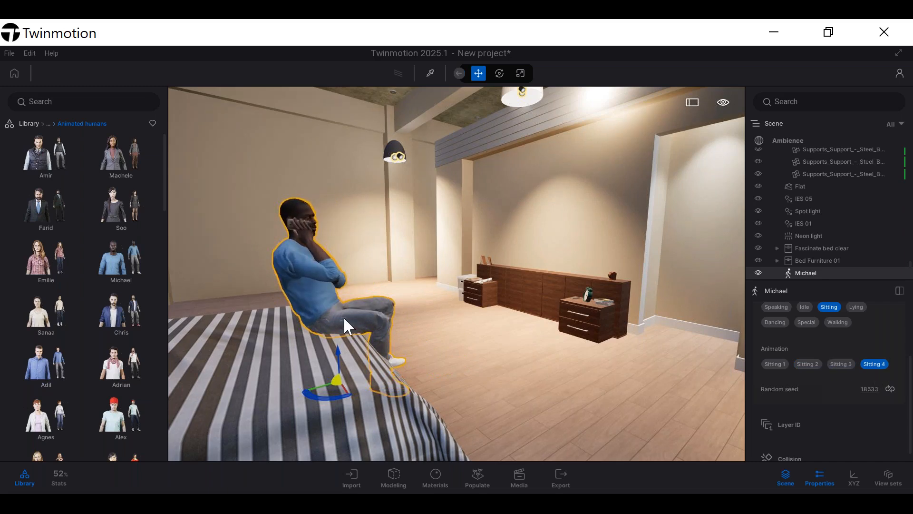
Examine the seated figure in the bedroom, the room seen through its windows, and the building's street front
scroll(478, 277, "down", 3)
mouse_move(511, 273)
right_mouse_down()
mouse_move(732, 319)
mouse_move(671, 276)
mouse_move(547, 262)
mouse_move(508, 287)
right_mouse_up()
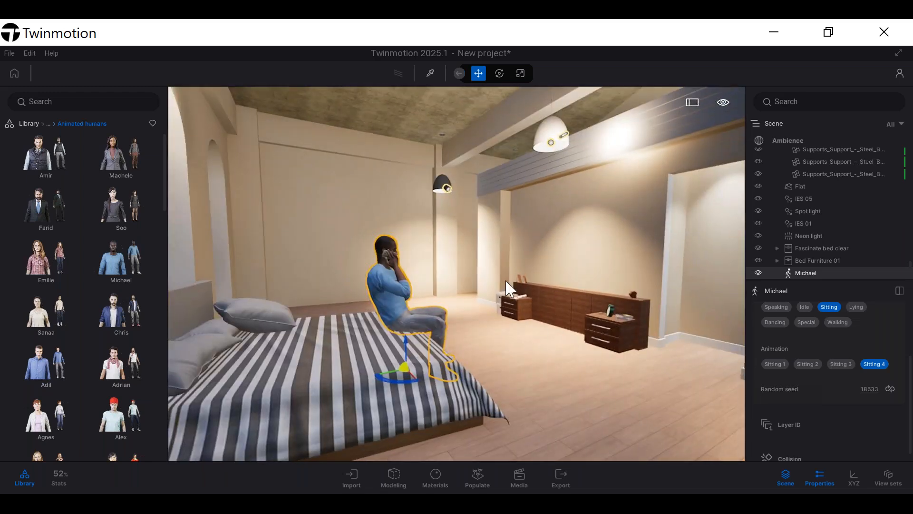
middle_click_drag(508, 280, 517, 256)
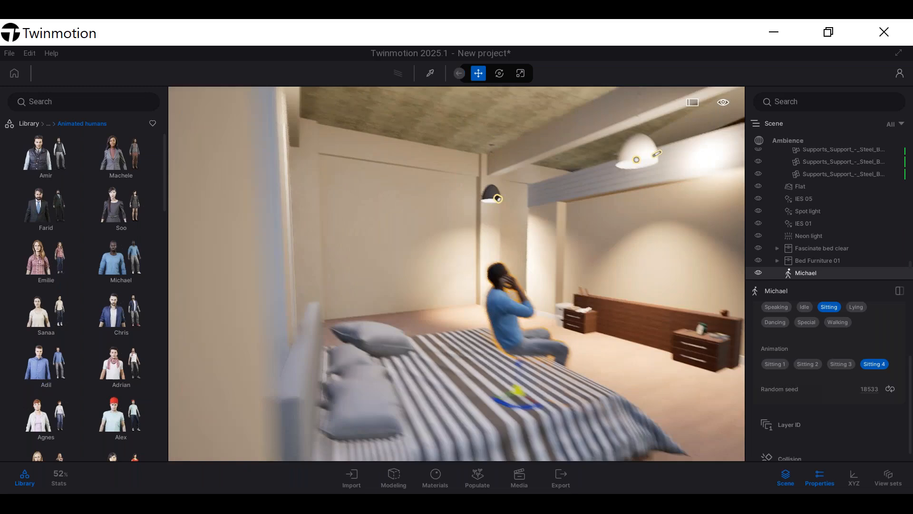
right_click_drag(457, 238, 475, 261)
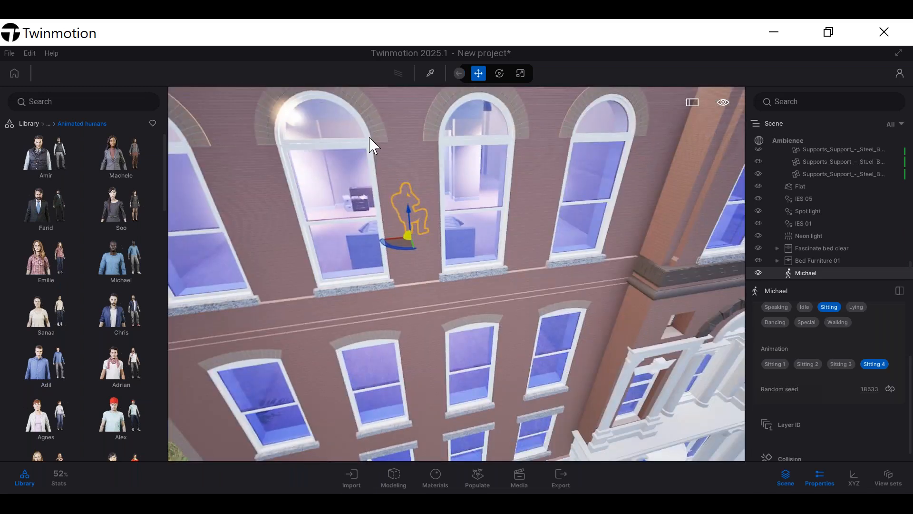
scroll(371, 143, "down", 5)
scroll(407, 209, "down", 1)
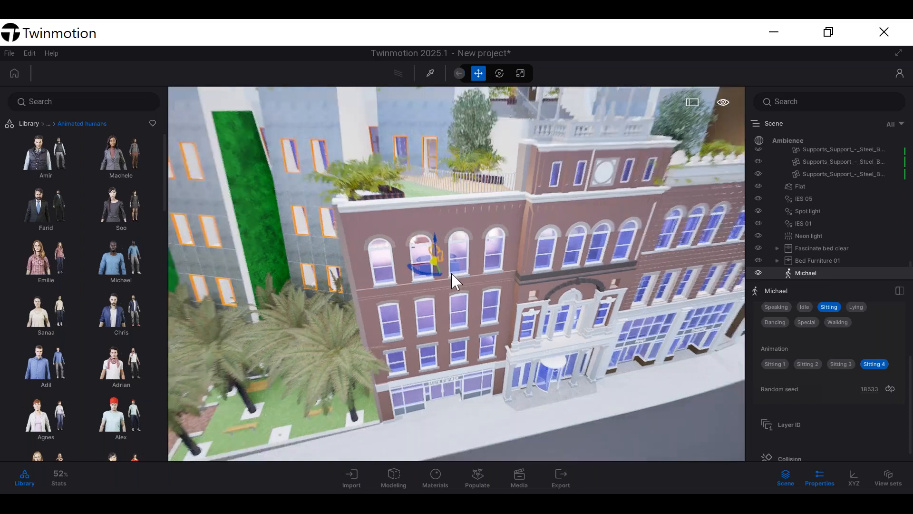
right_click_drag(406, 209, 232, 181)
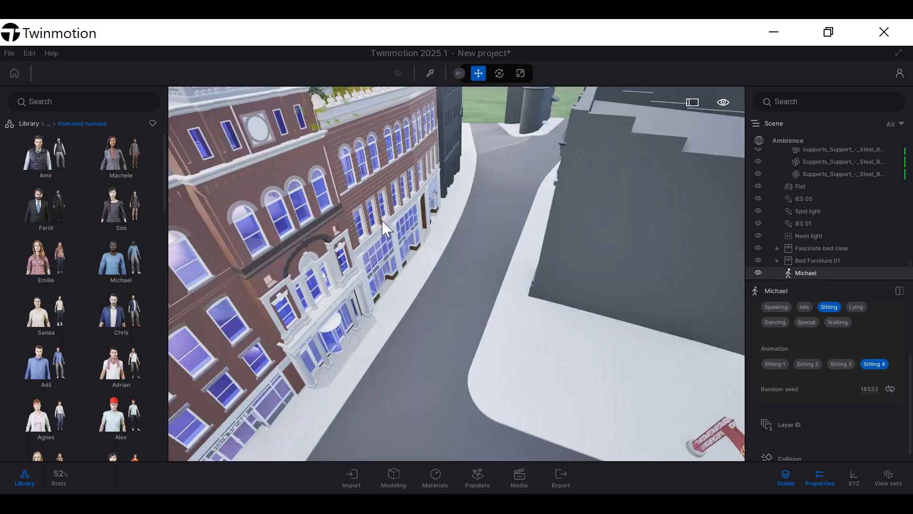
right_click_drag(389, 210, 478, 177)
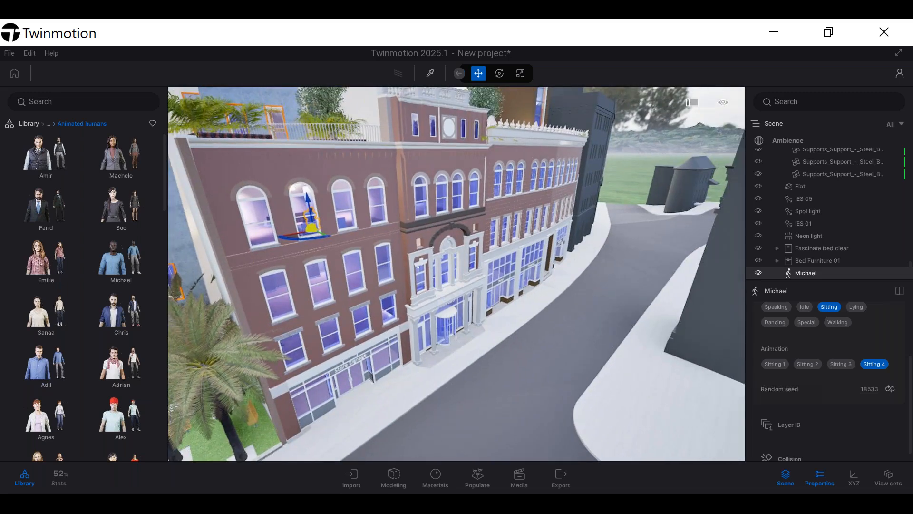
Open the library's collection of cars among the vehicles
left_click(32, 125)
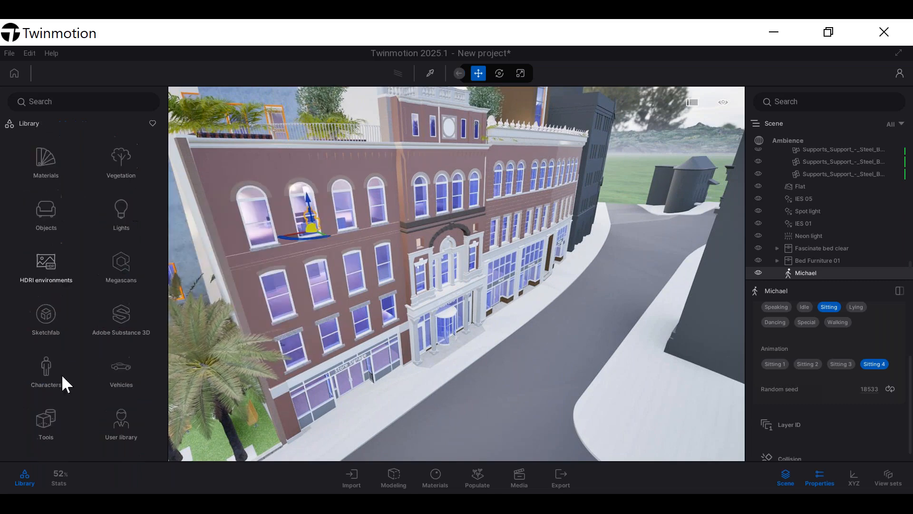
left_click(122, 369)
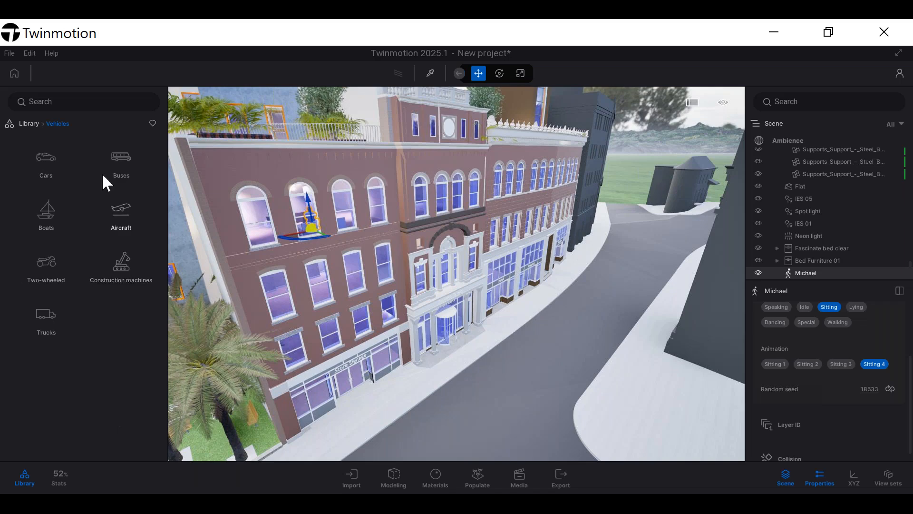
left_click(48, 165)
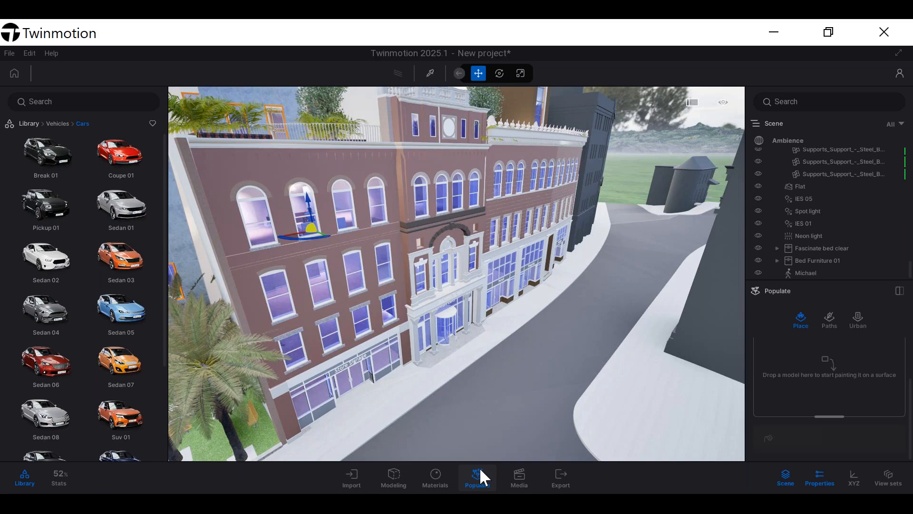
Start a new vehicle path for populating the street and set the camera navigation speed to Drive speed 5
left_click(831, 316)
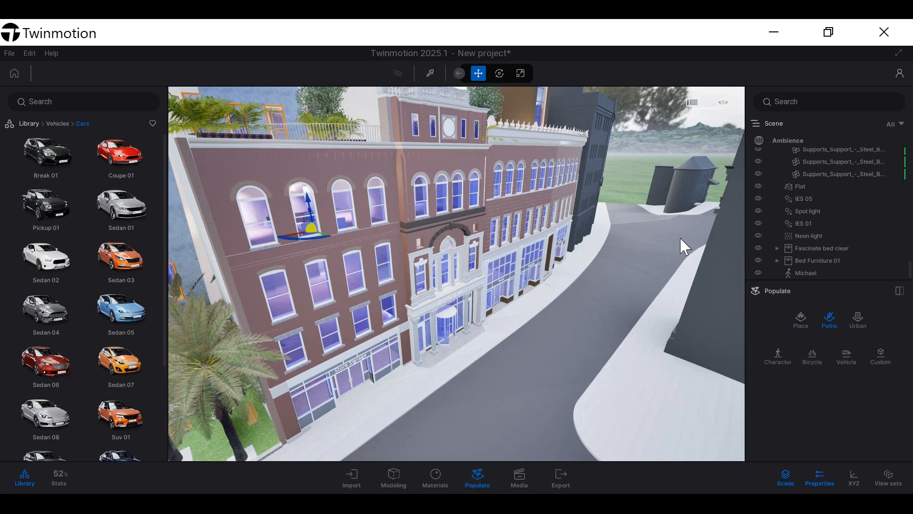
left_click(847, 354)
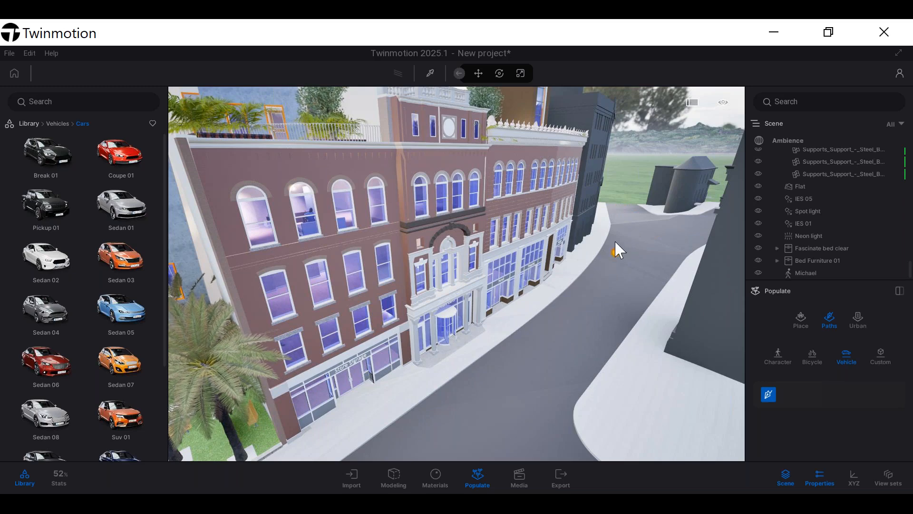
scroll(620, 236, "down", 5)
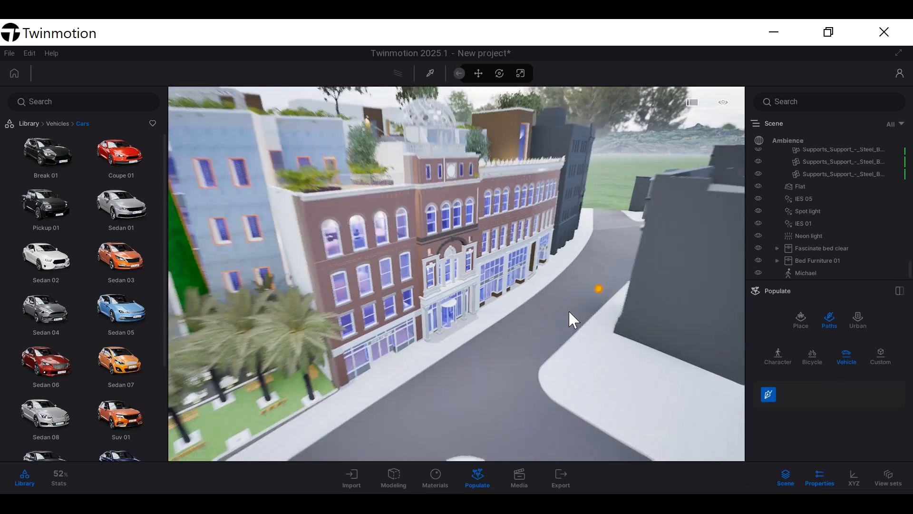
scroll(521, 325, "down", 2)
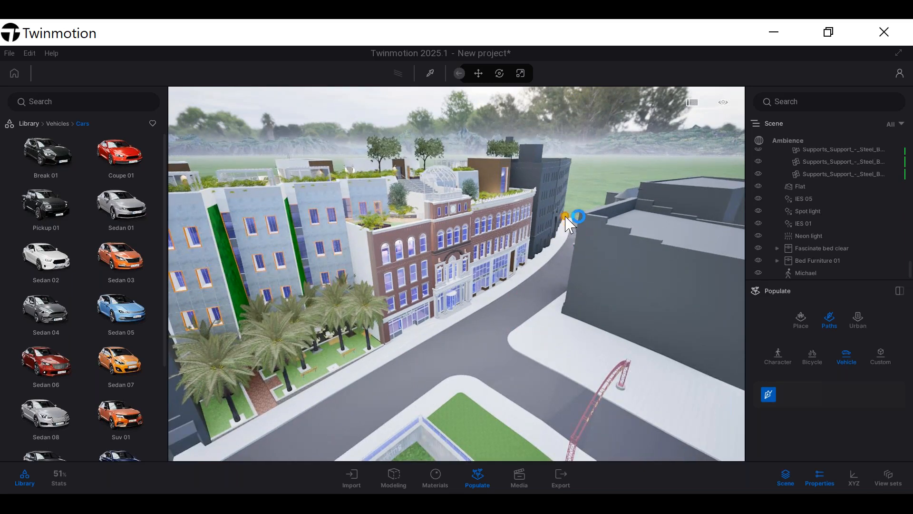
middle_click_drag(577, 207, 890, 250)
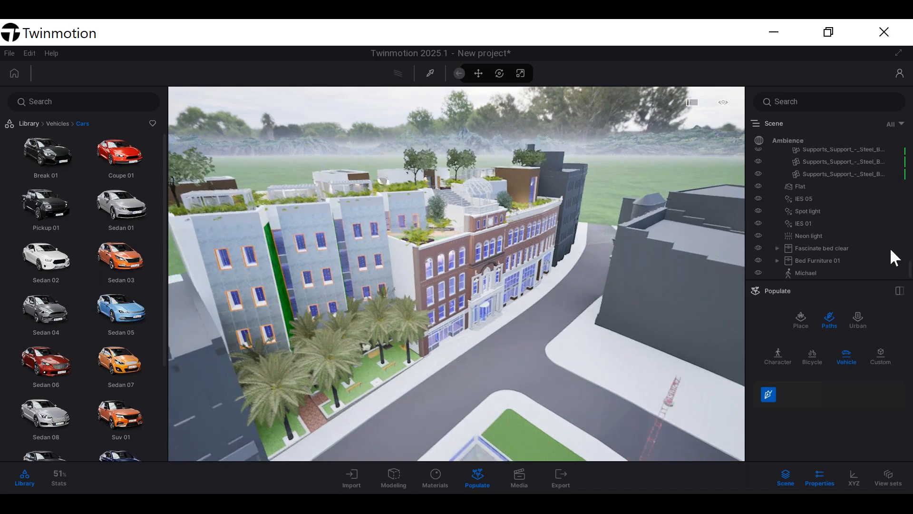
scroll(572, 207, "down", 3)
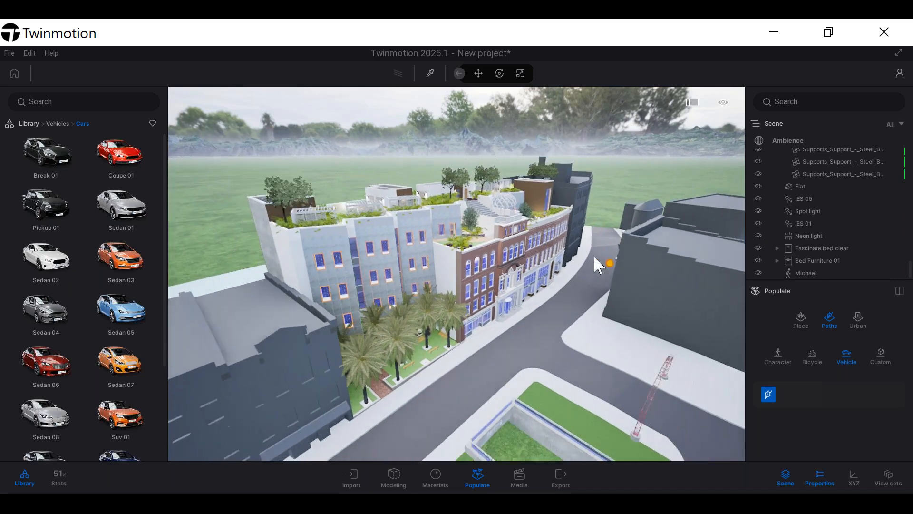
scroll(598, 264, "down", 4)
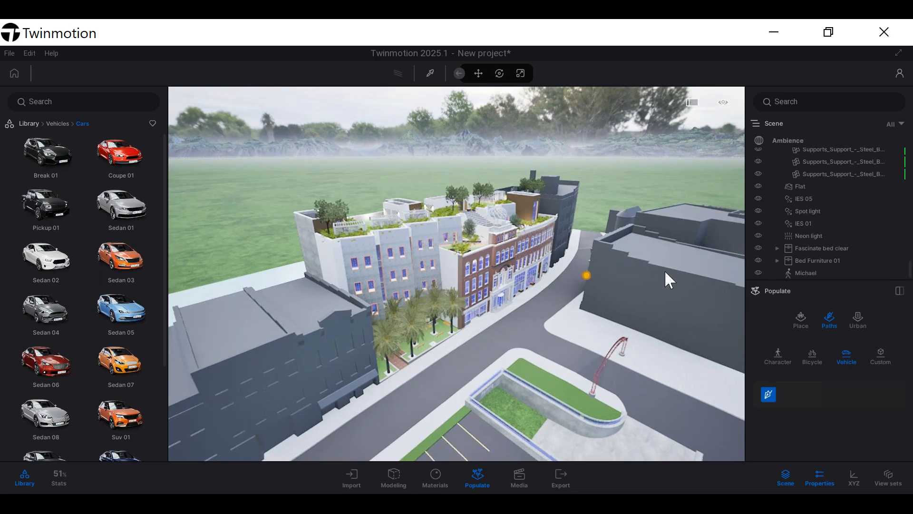
scroll(665, 272, "down", 2)
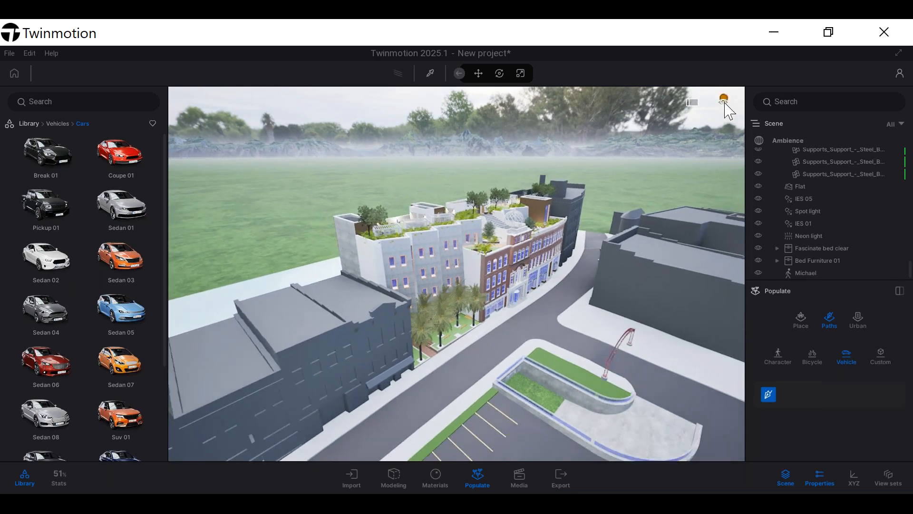
left_click(726, 104)
left_click(725, 150)
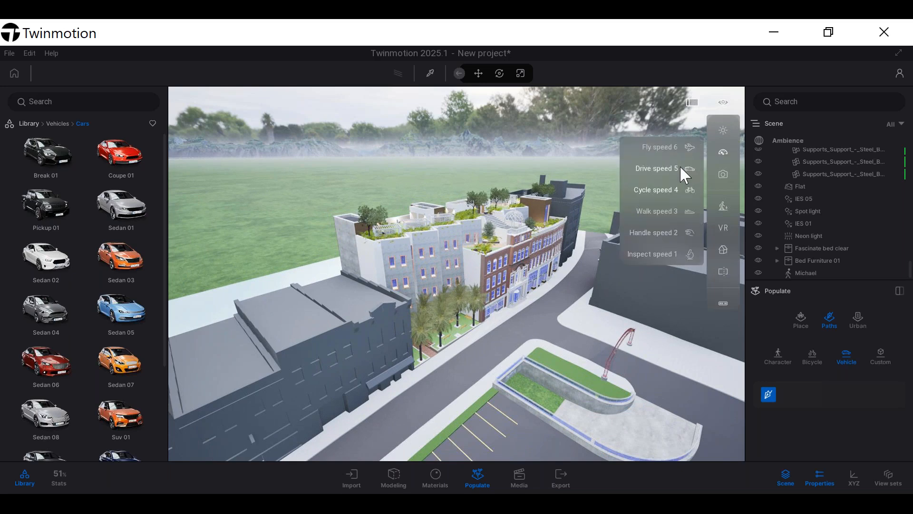
left_click(650, 174)
Draw the vehicle path along the street past the brick building, from the far bend to the site's near edge, and finish it
scroll(468, 286, "down", 2)
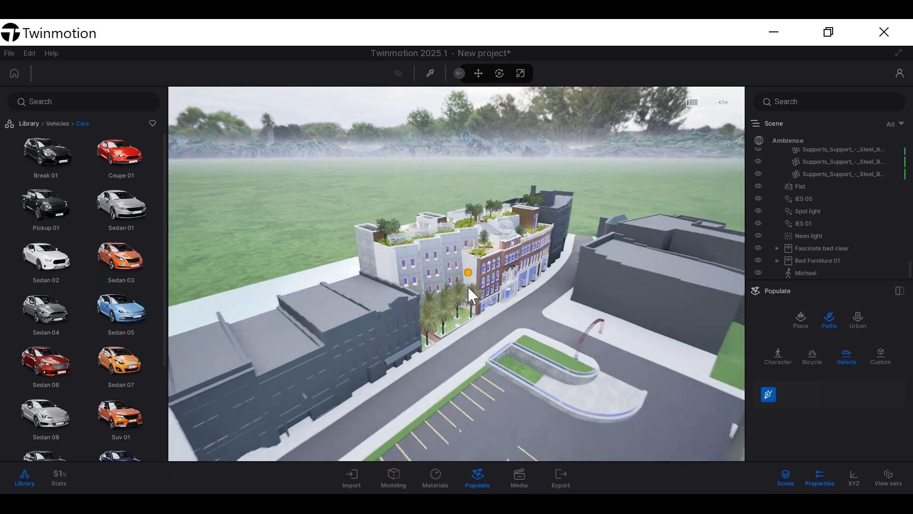
middle_click_drag(468, 287, 587, 287)
scroll(596, 237, "down", 1)
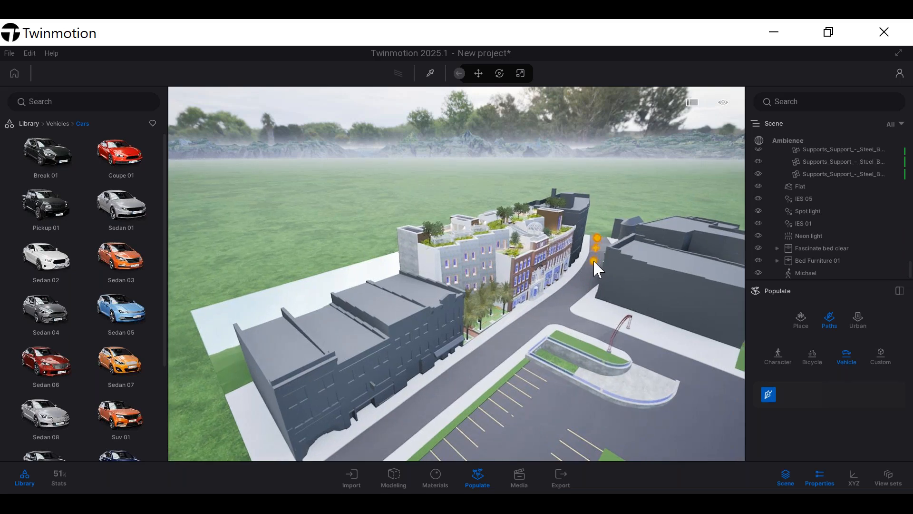
left_click(514, 335)
left_click(500, 355)
left_click(367, 435)
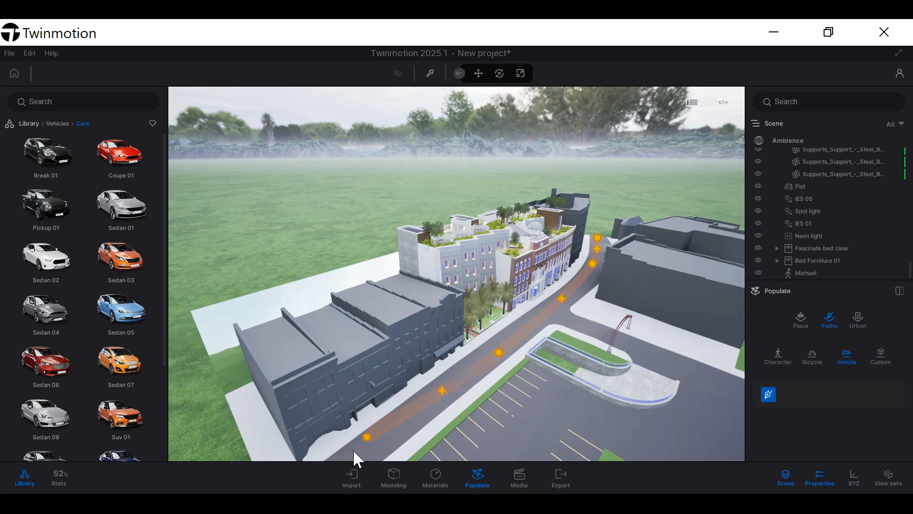
scroll(347, 435, "down", 3)
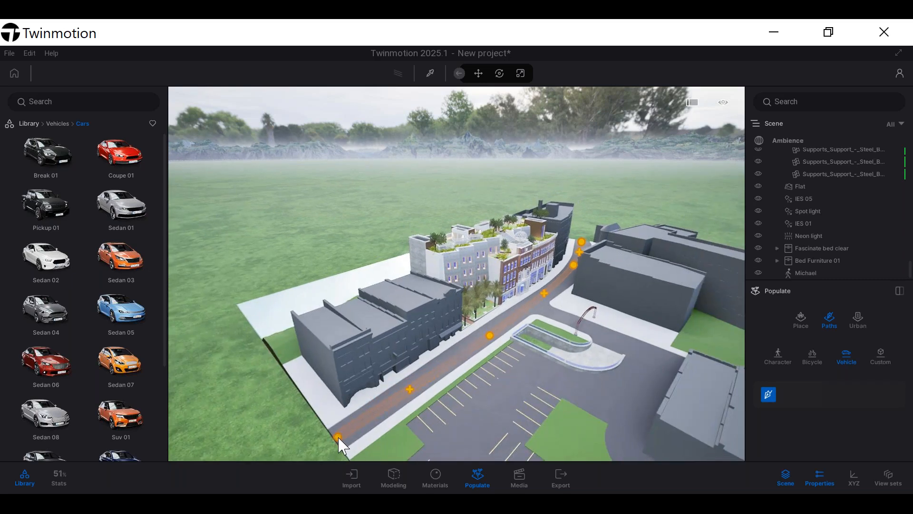
double_click(340, 440)
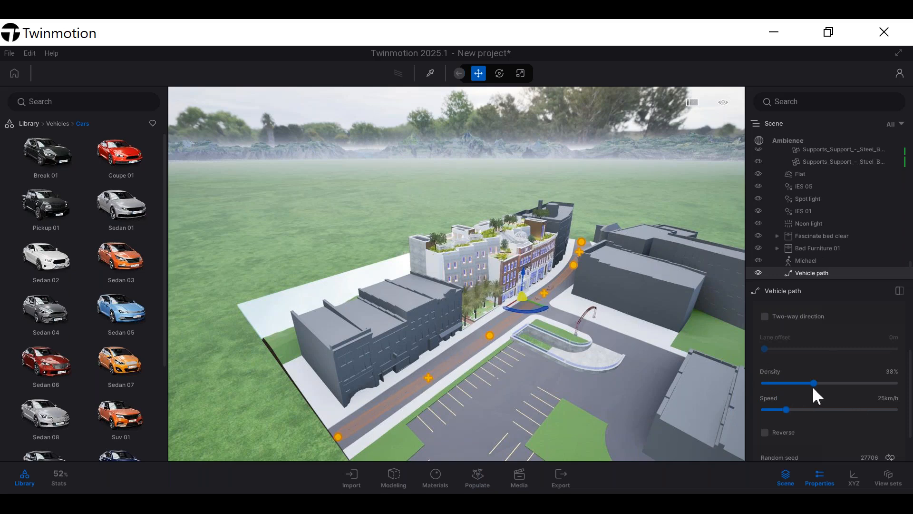
Set the vehicle path's traffic density to 28% and its speed to 48 km/h
left_click_drag(814, 383, 904, 396)
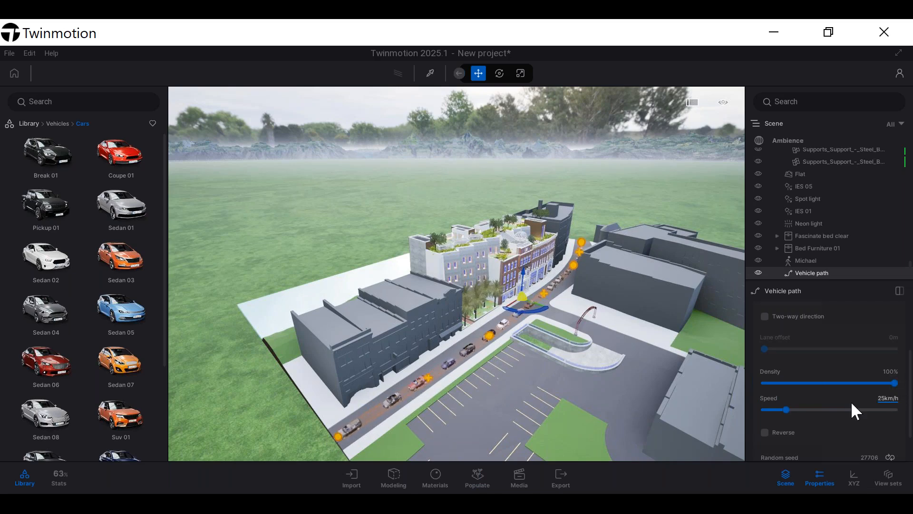
mouse_move(789, 409)
left_mouse_down()
mouse_move(906, 409)
mouse_move(761, 409)
mouse_move(804, 412)
left_mouse_up()
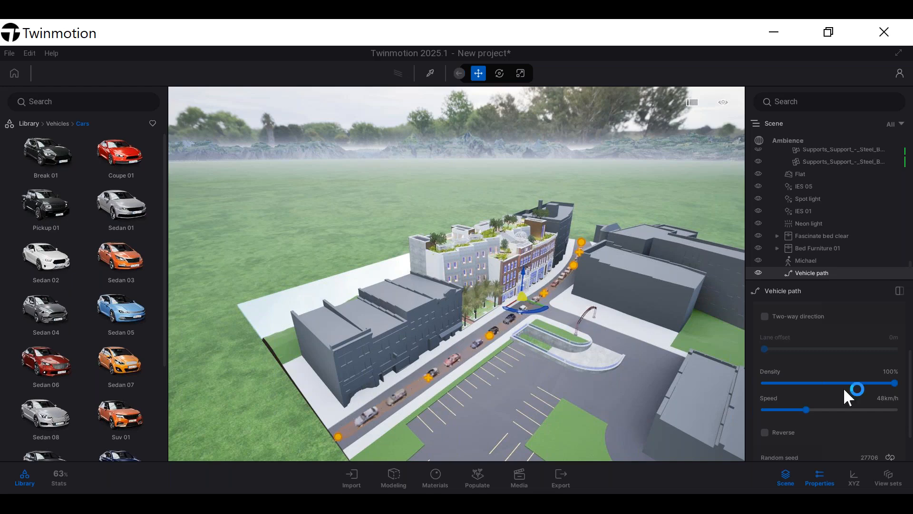
left_click_drag(856, 378, 849, 380)
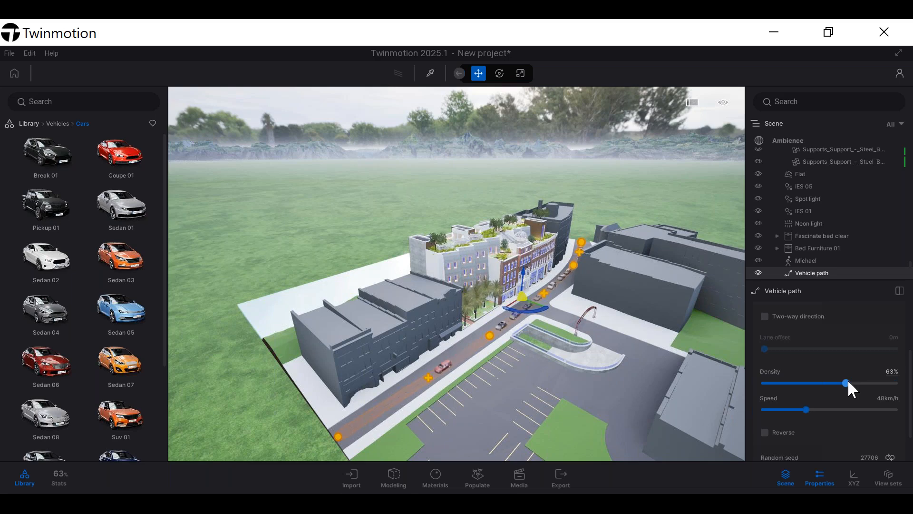
left_click_drag(846, 380, 792, 382)
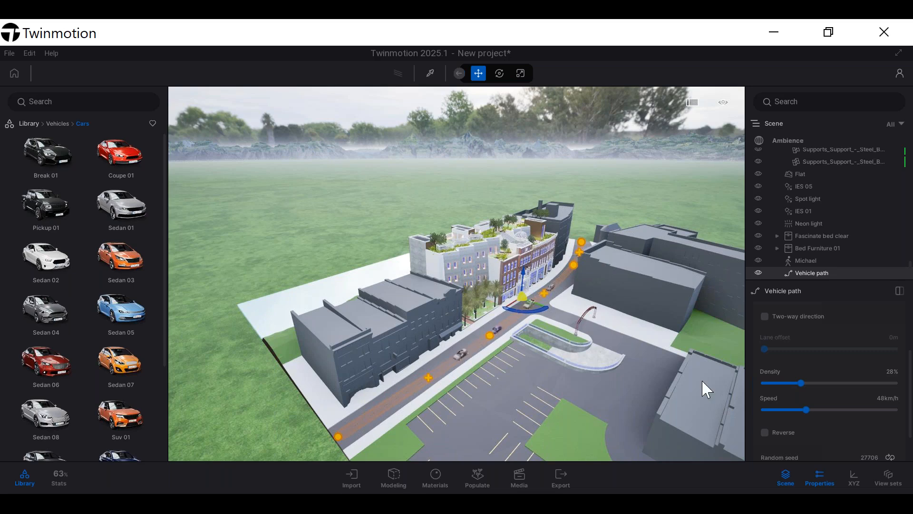
Enable two-way direction for the traffic on the vehicle path
scroll(822, 424, "down", 1)
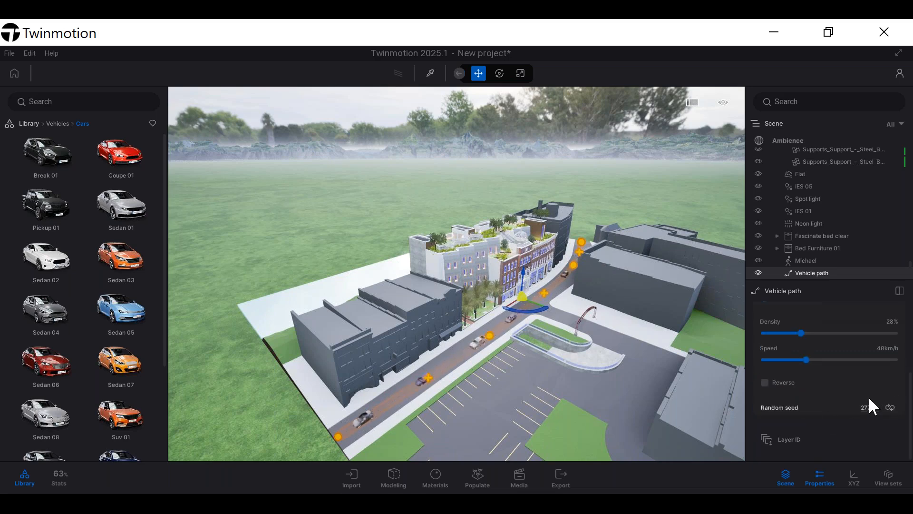
scroll(851, 392, "up", 1)
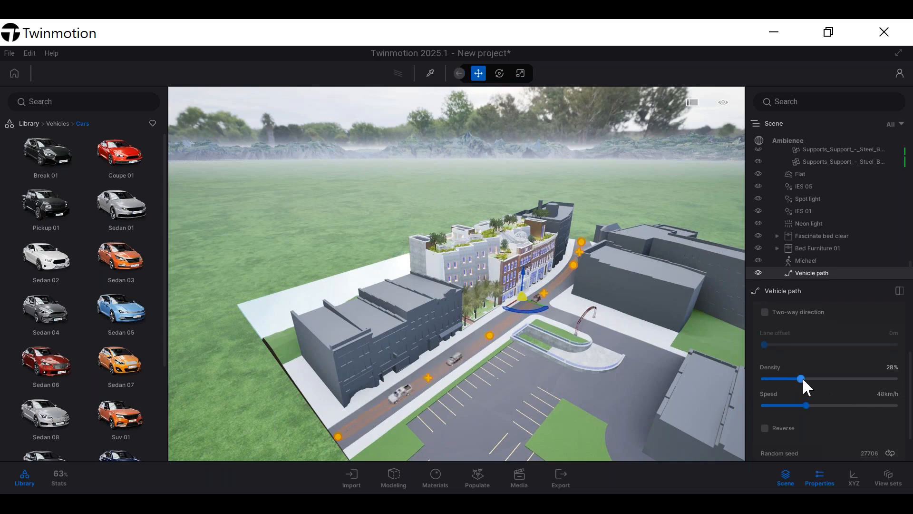
scroll(801, 375, "up", 1)
left_click(763, 341)
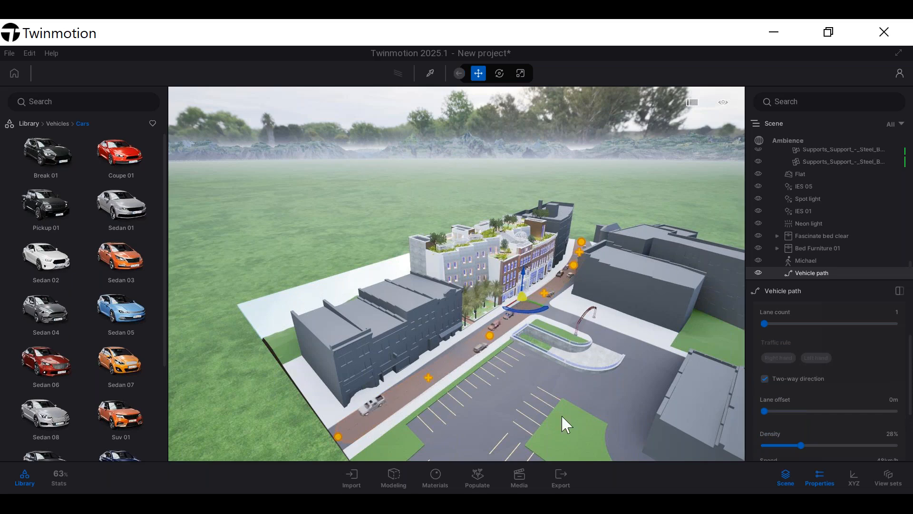
Shift the vehicle path's middle control point slightly so the route follows the street beside the parking lot
scroll(487, 384, "up", 2)
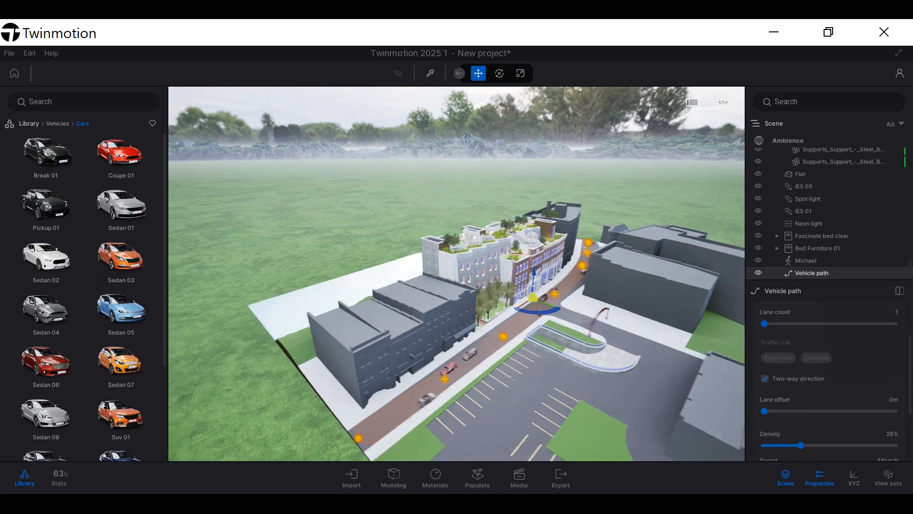
middle_click_drag(394, 350, 476, 362)
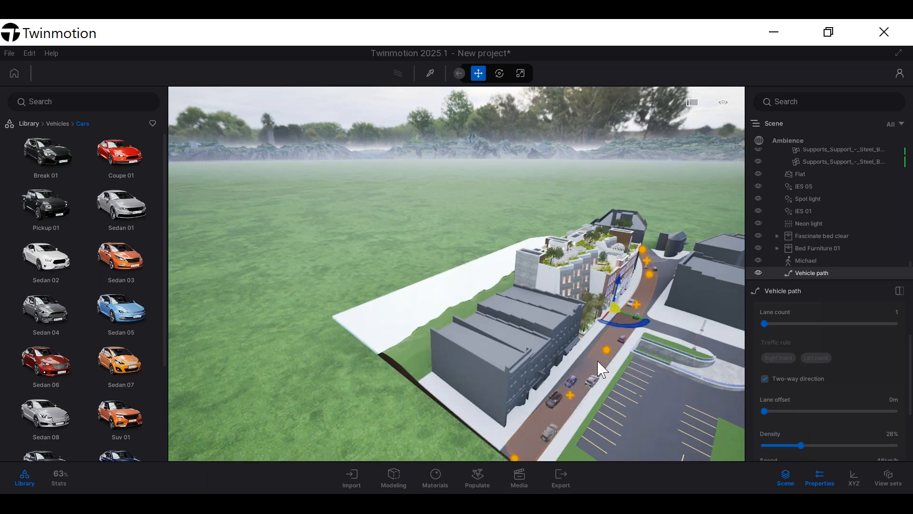
left_click_drag(606, 349, 604, 345)
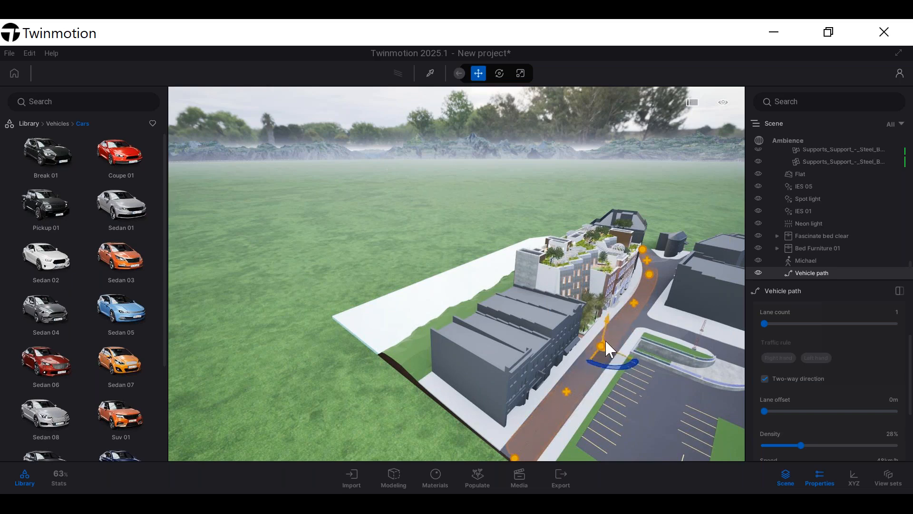
scroll(642, 349, "up", 2)
left_click(667, 378)
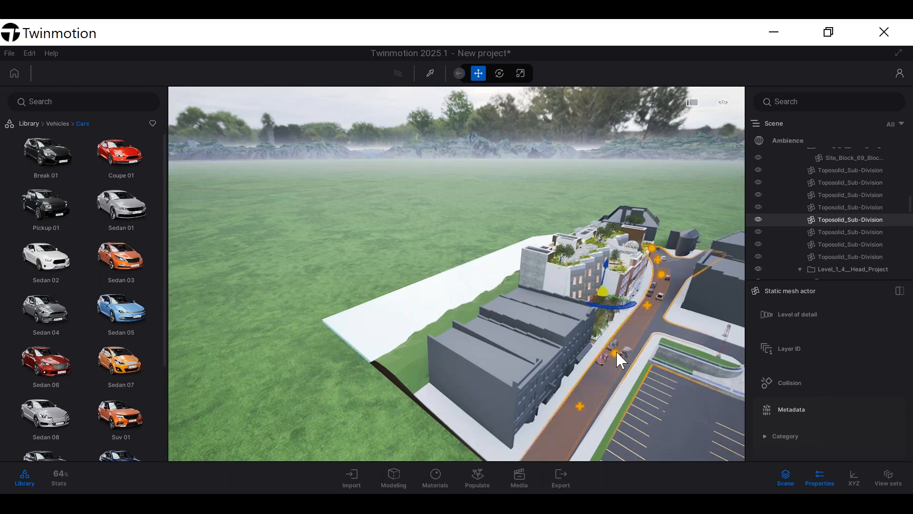
left_click(615, 349)
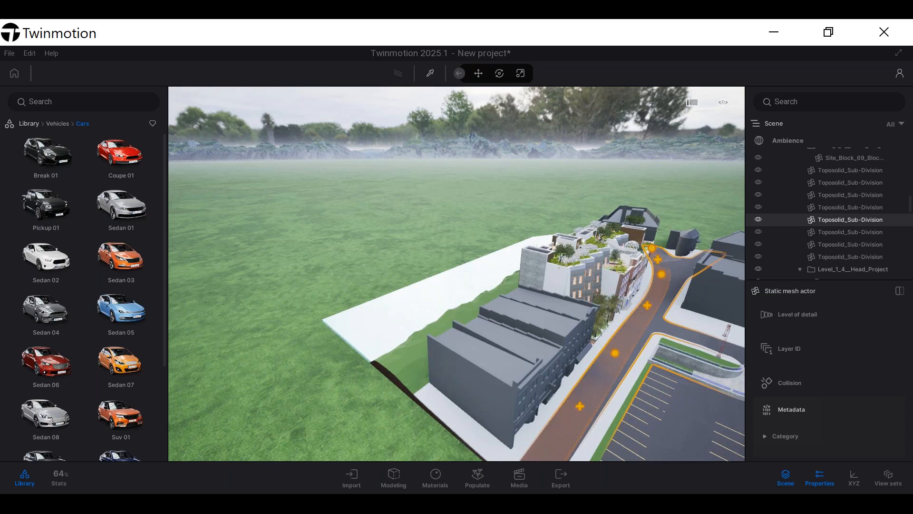
left_click_drag(615, 353, 618, 356)
left_click(686, 332)
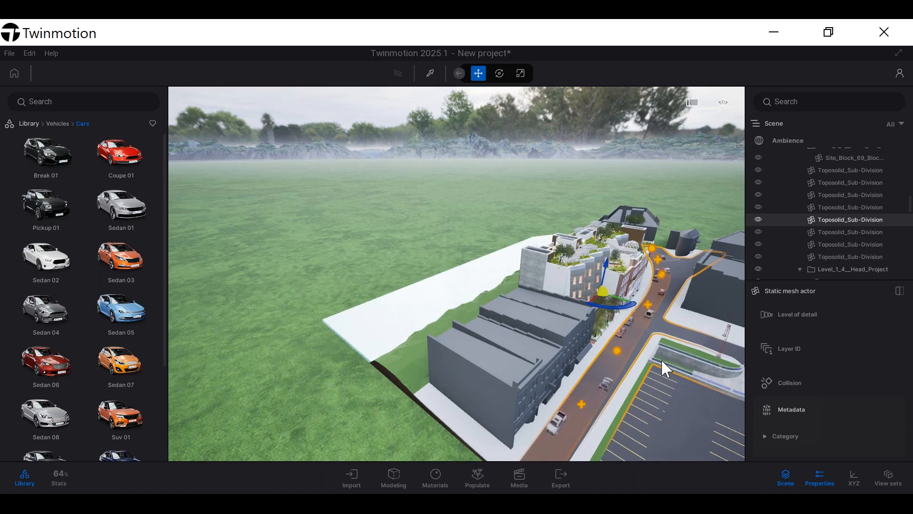
Examine the two-way car traffic along the street between the buildings and the parking lot
scroll(666, 353, "down", 1)
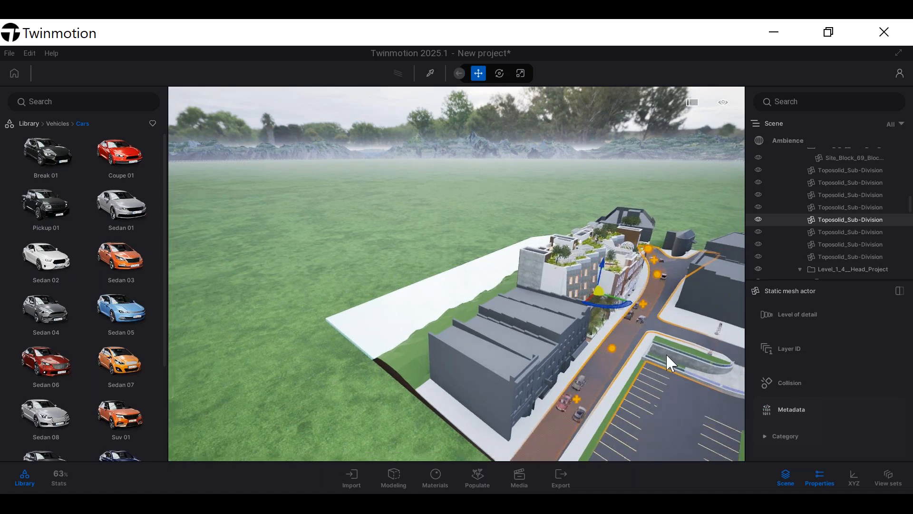
right_click_drag(666, 353, 489, 332)
scroll(409, 340, "up", 2)
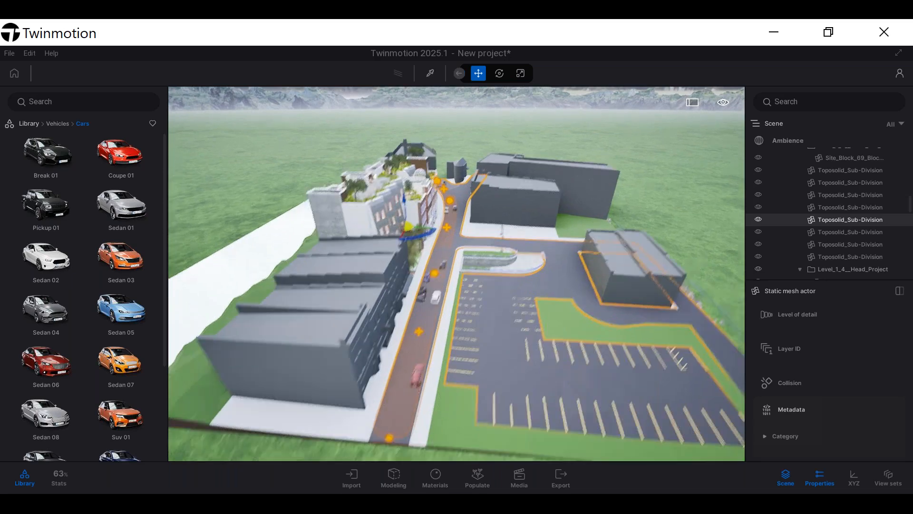
scroll(415, 326, "up", 3)
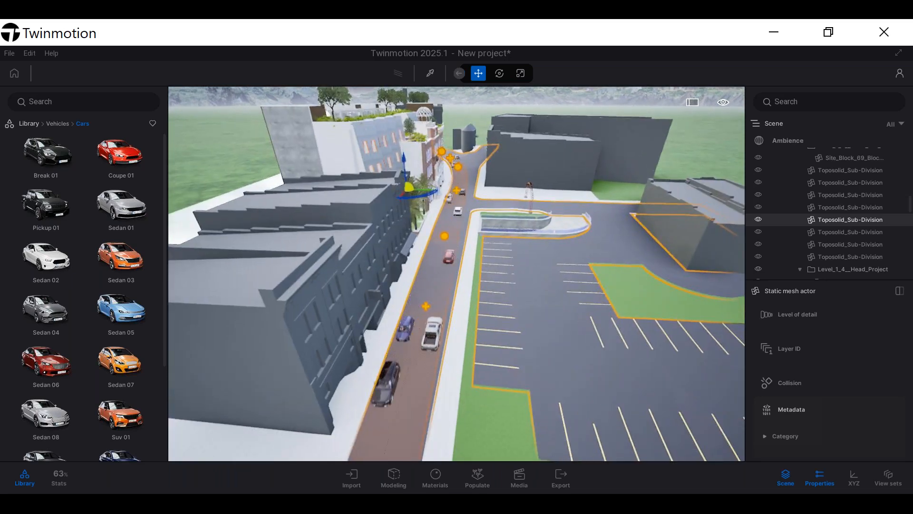
scroll(461, 199, "up", 4)
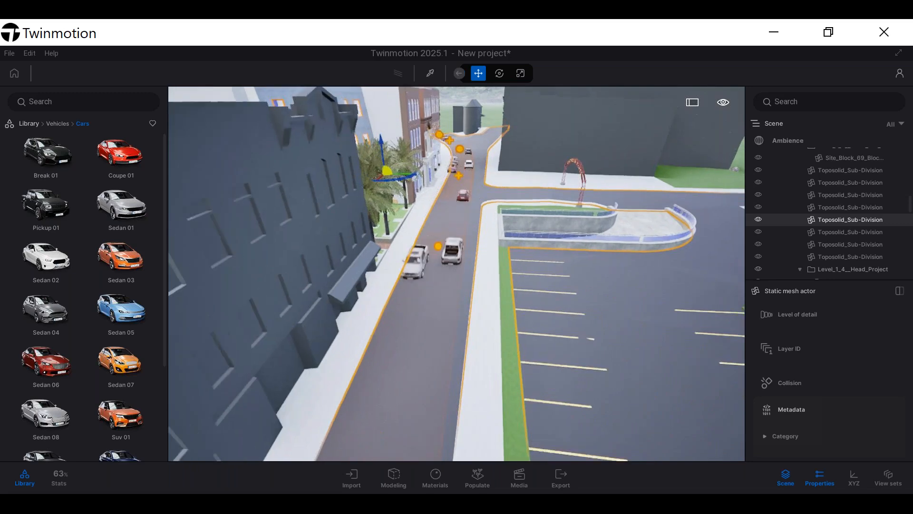
scroll(475, 181, "down", 5)
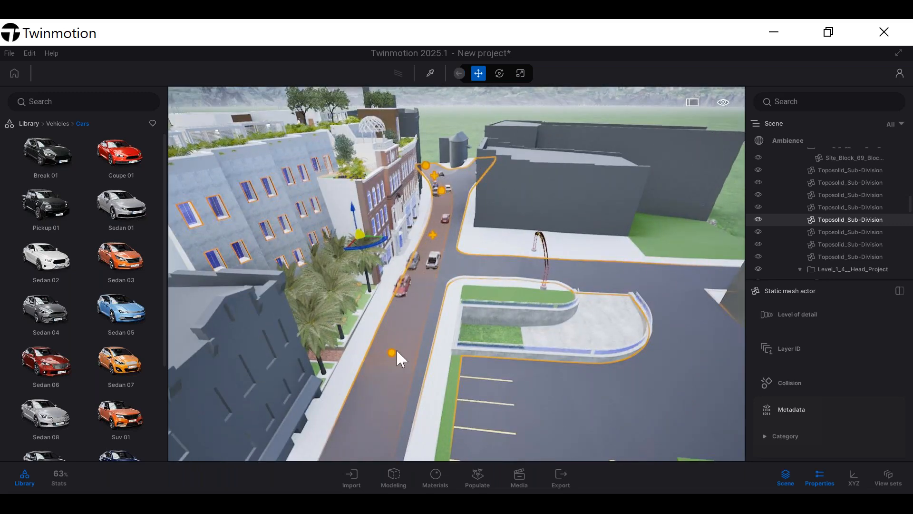
Shift the vehicle path's near end point slightly toward the parking lot side and activate point editing for the path
left_click_drag(392, 353, 396, 353)
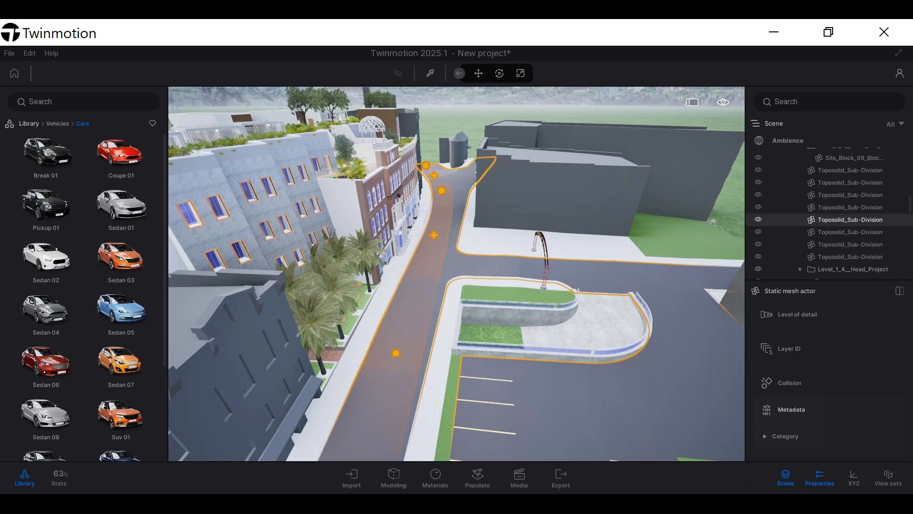
left_click(396, 353)
mouse_move(78, 162)
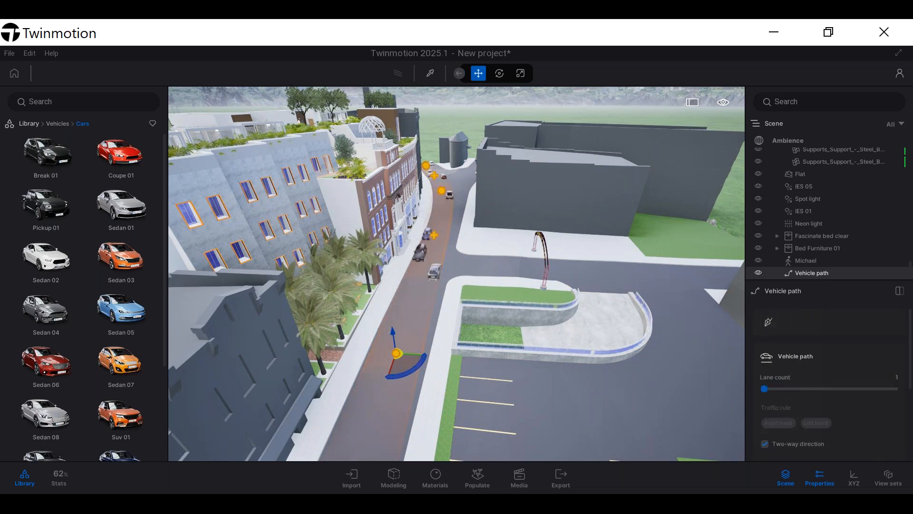
left_click(769, 321)
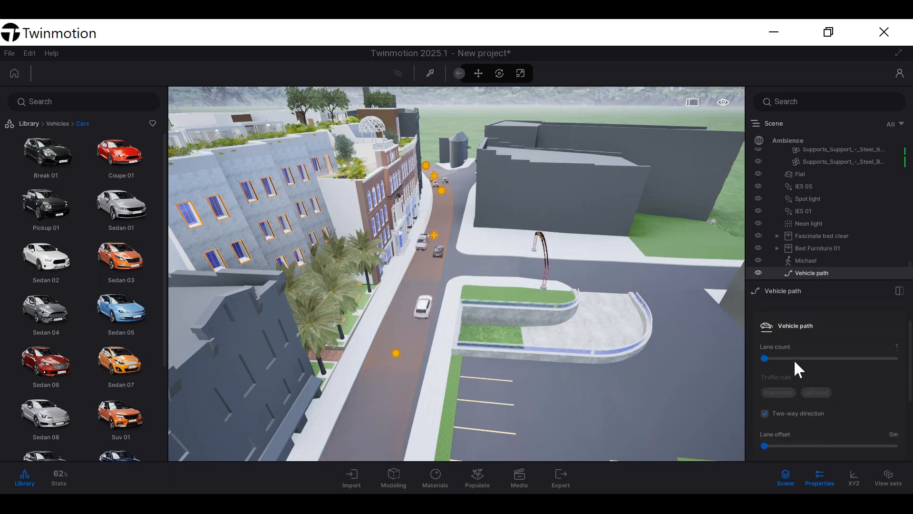
scroll(794, 358, "up", 1)
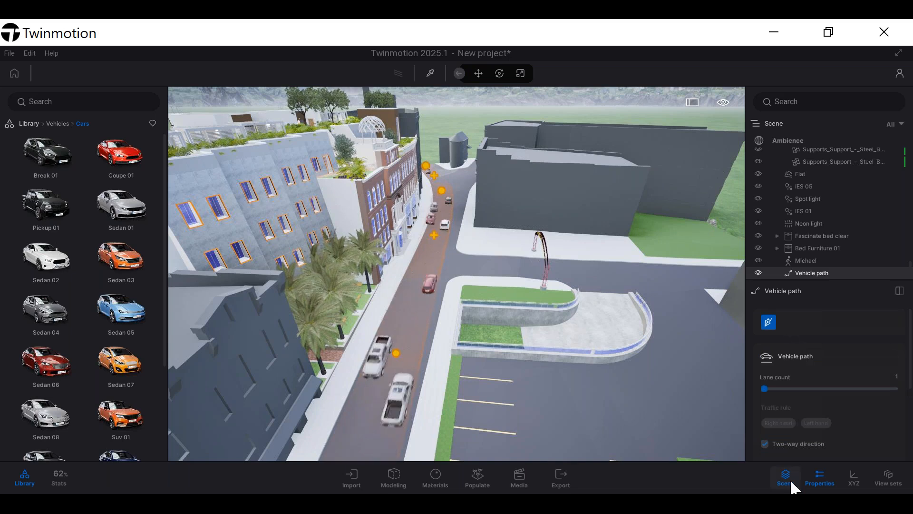
Start a character path at the street's far end and place its points along the sidewalk in front of the brick buildings
left_click(480, 473)
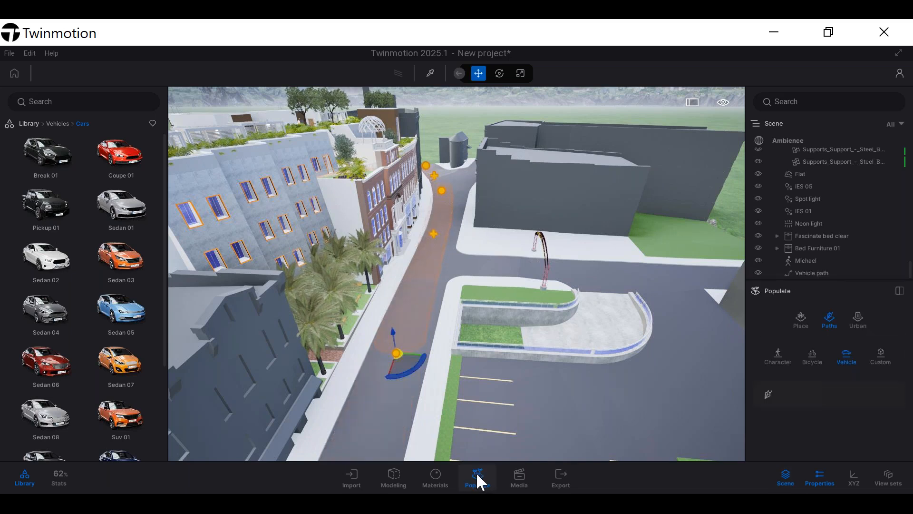
left_click(779, 357)
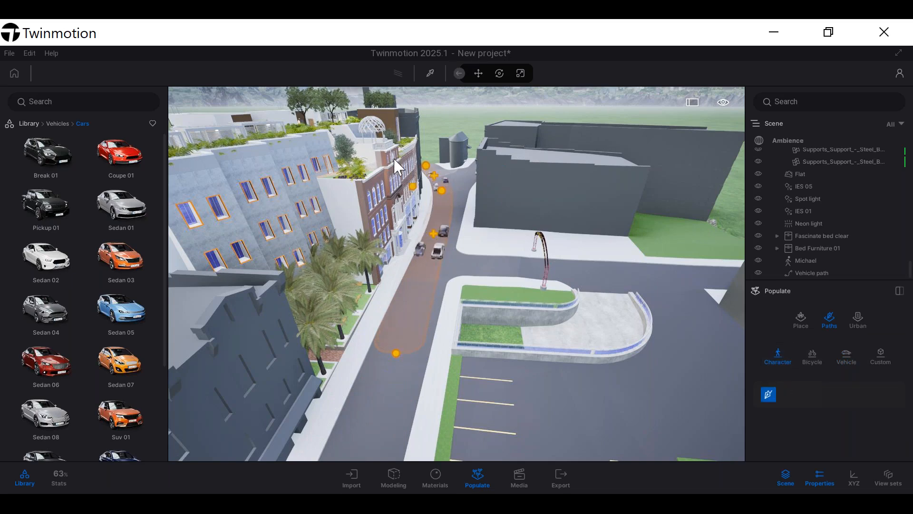
middle_click_drag(414, 143, 457, 155)
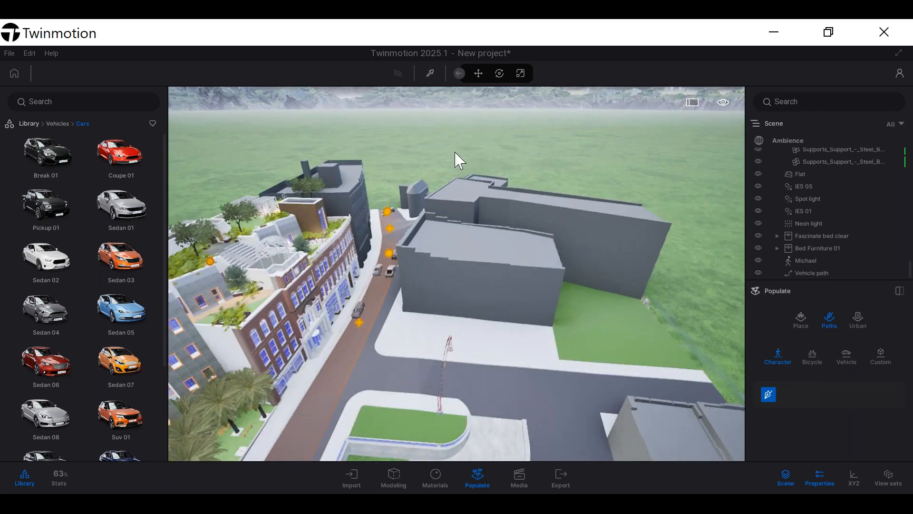
scroll(378, 205, "down", 1)
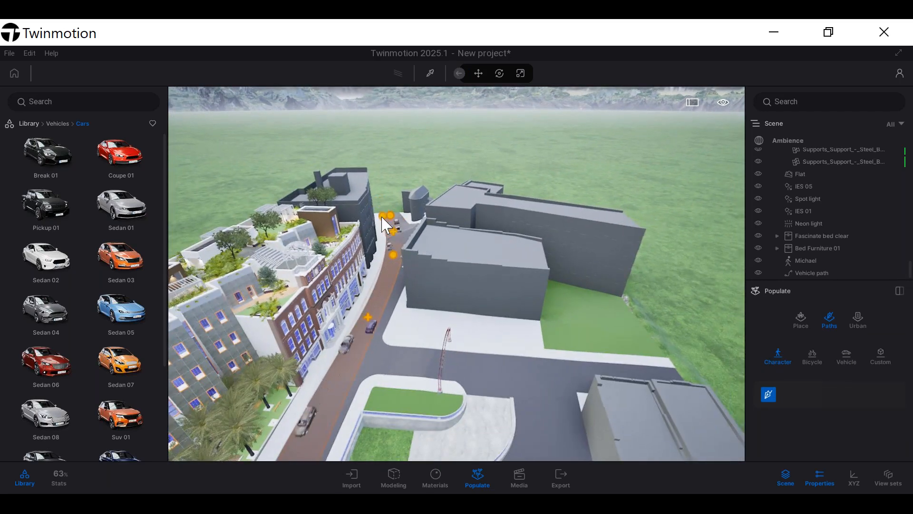
left_click(379, 216)
left_click(381, 245)
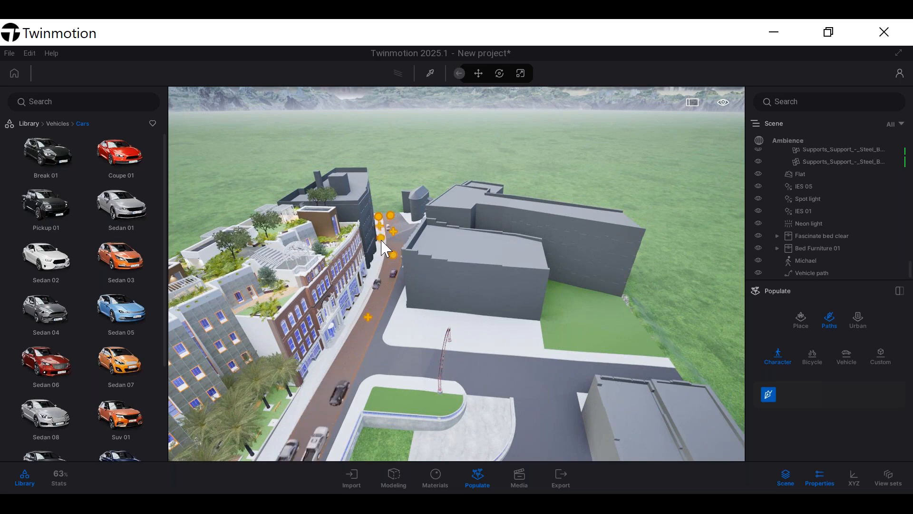
left_click_drag(378, 285, 366, 294)
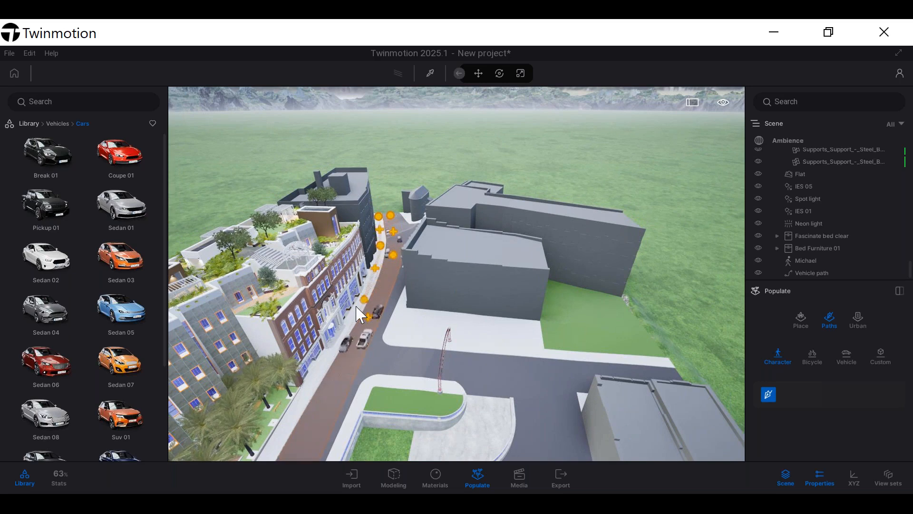
left_click(366, 295)
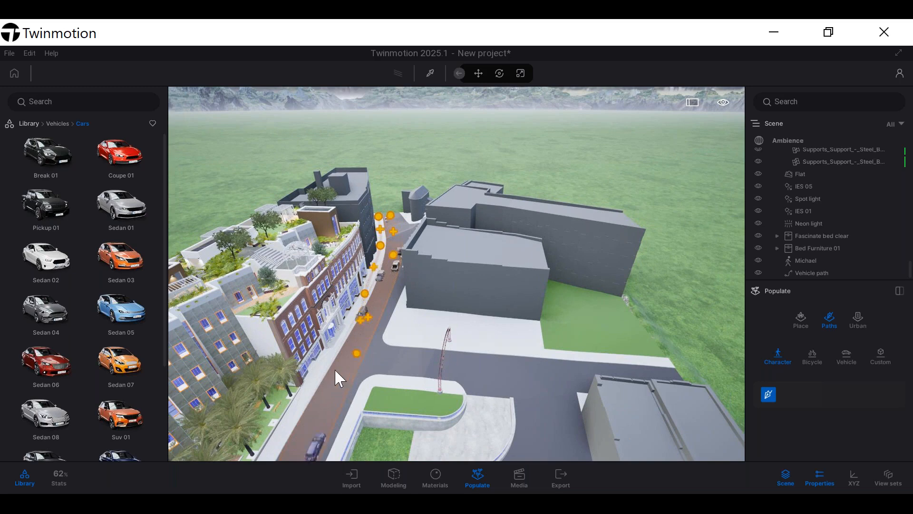
left_click(307, 388)
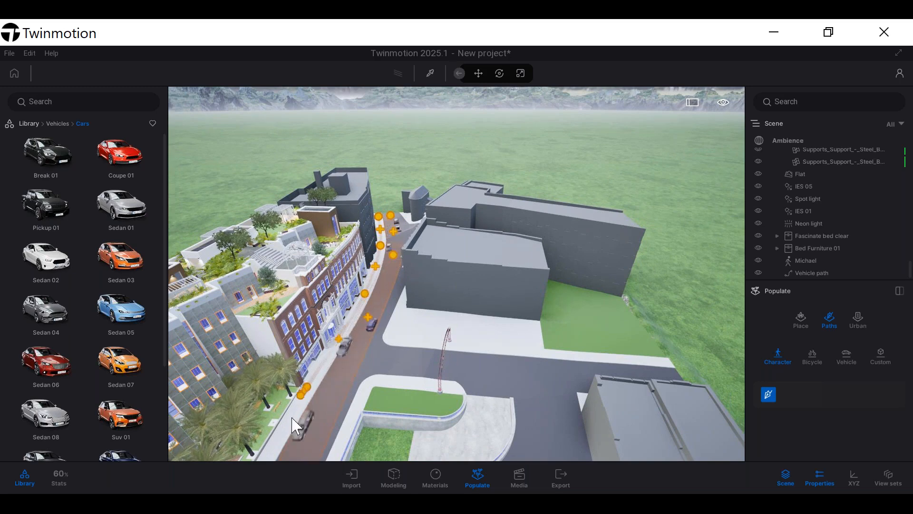
Extend the character path along the sidewalk to the near end of the block and finish drawing it
scroll(291, 419, "down", 2)
scroll(295, 426, "down", 5)
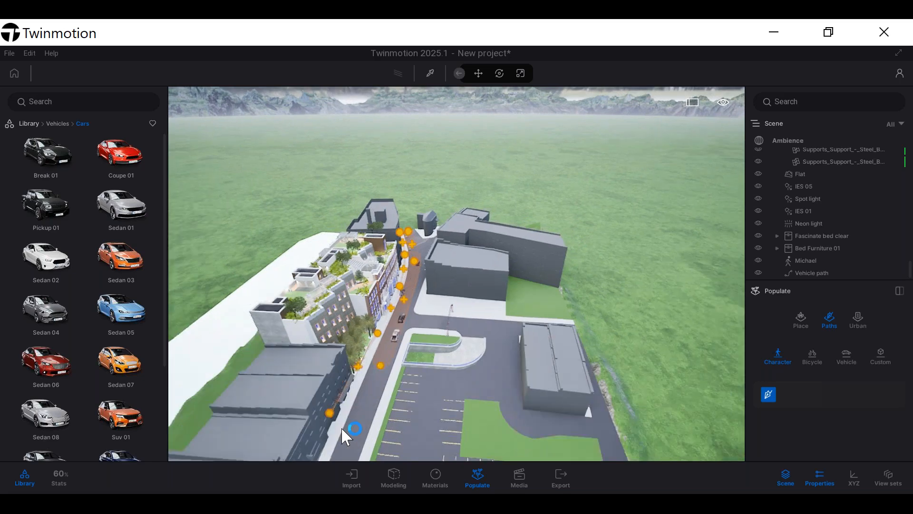
scroll(352, 440, "down", 2)
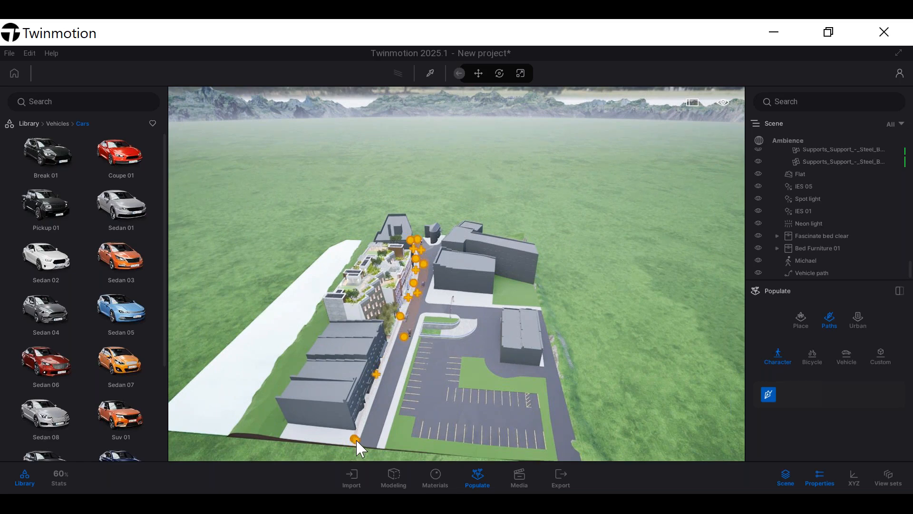
double_click(355, 439)
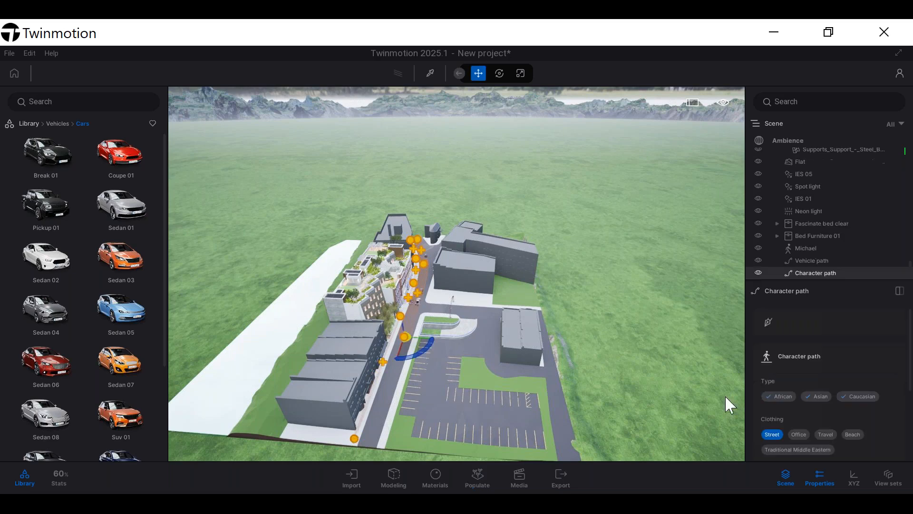
Try a density of 89% on the character path and view the pedestrians on the sidewalk up close
scroll(814, 371, "down", 2)
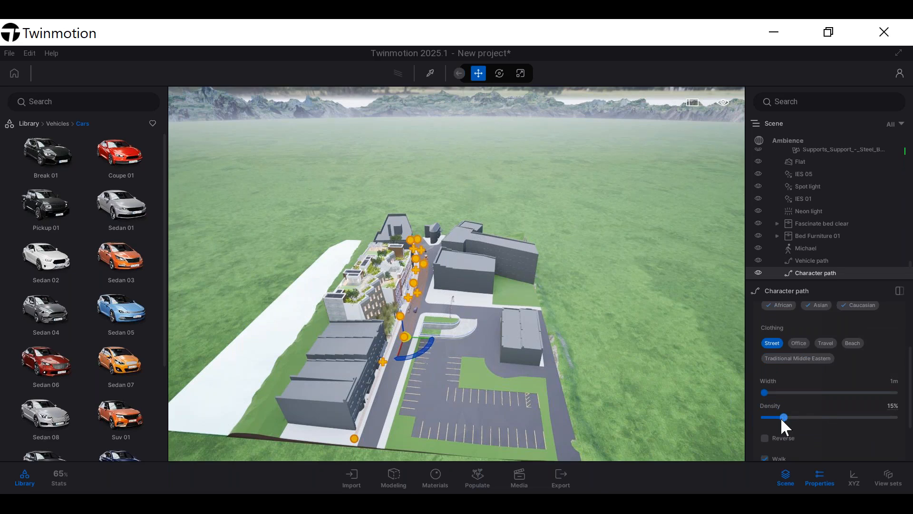
left_click_drag(784, 418, 880, 417)
scroll(377, 387, "up", 5)
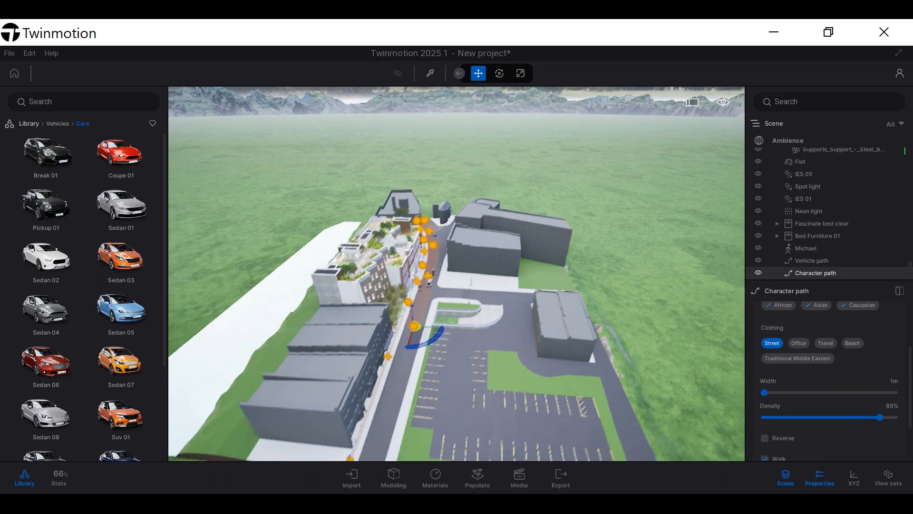
scroll(376, 366, "up", 5)
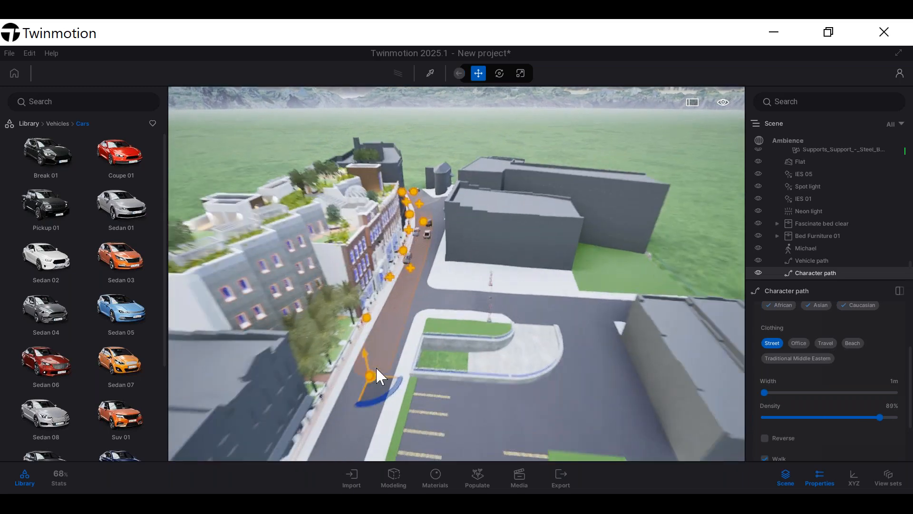
scroll(377, 375, "up", 5)
middle_click_drag(313, 280, 376, 215)
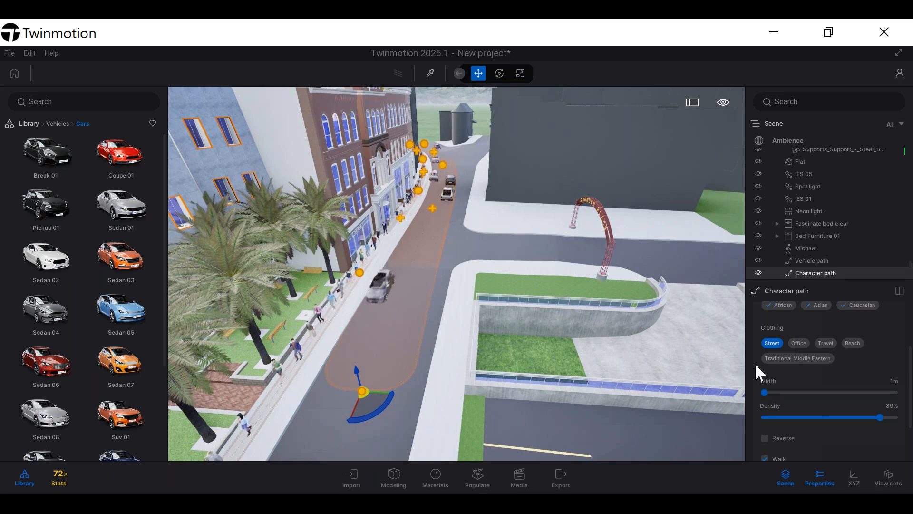
Adjust the character path's density to 63%
left_click(845, 418)
left_click(828, 417)
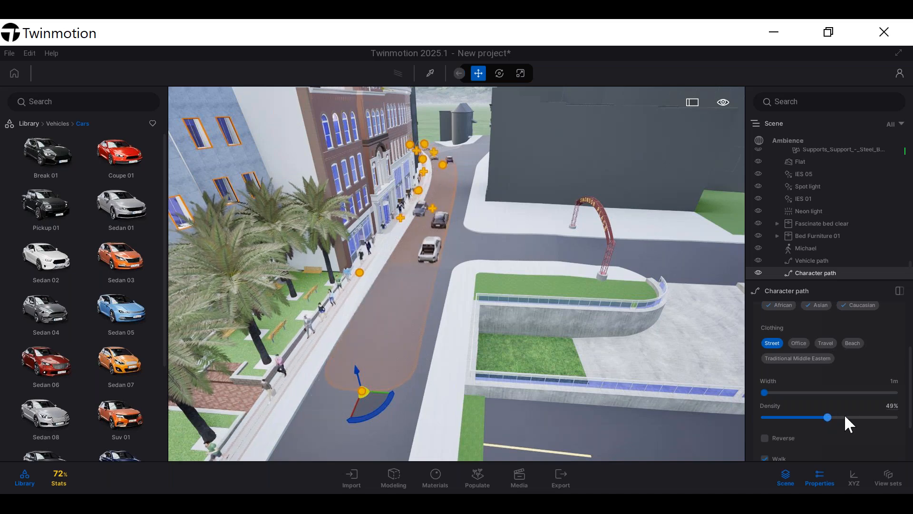
left_click(868, 417)
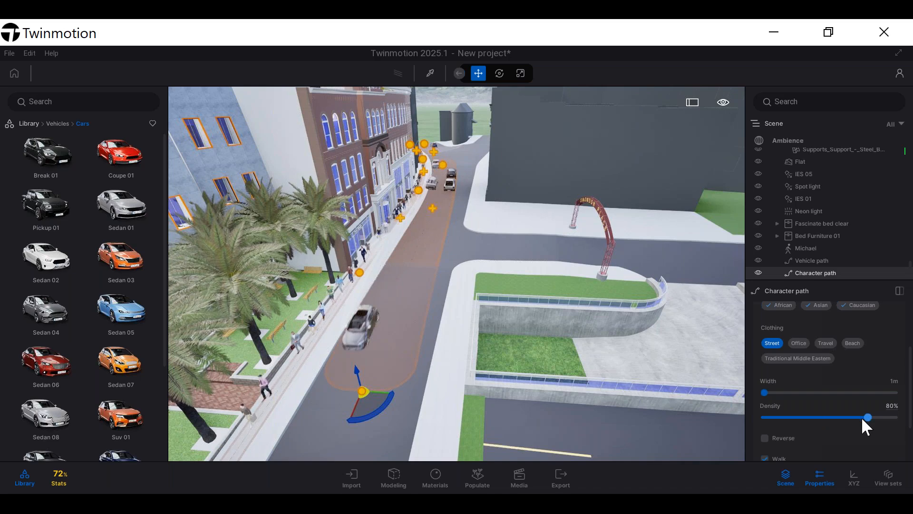
left_click(846, 417)
scroll(832, 403, "up", 1)
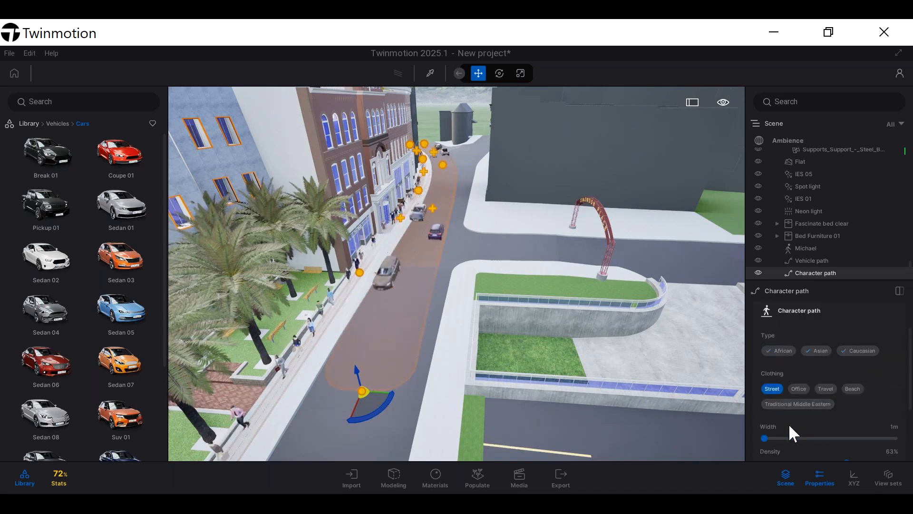
Try different widths for the character path, from 10 m down to 2 m
scroll(788, 415, "down", 2)
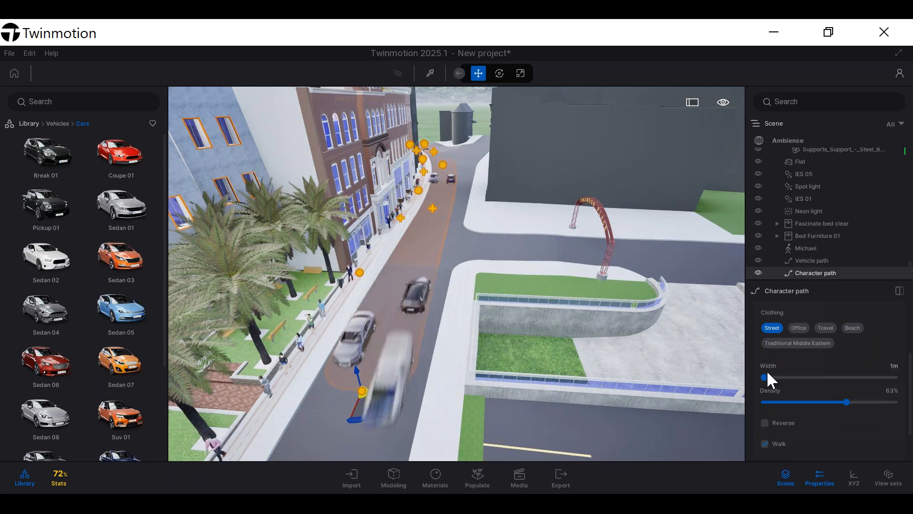
left_click_drag(765, 377, 895, 377)
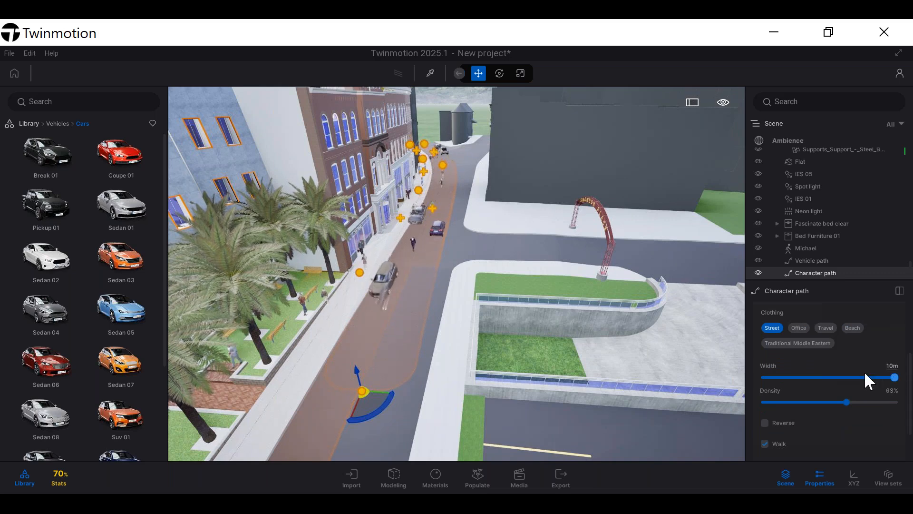
left_click_drag(864, 374, 791, 377)
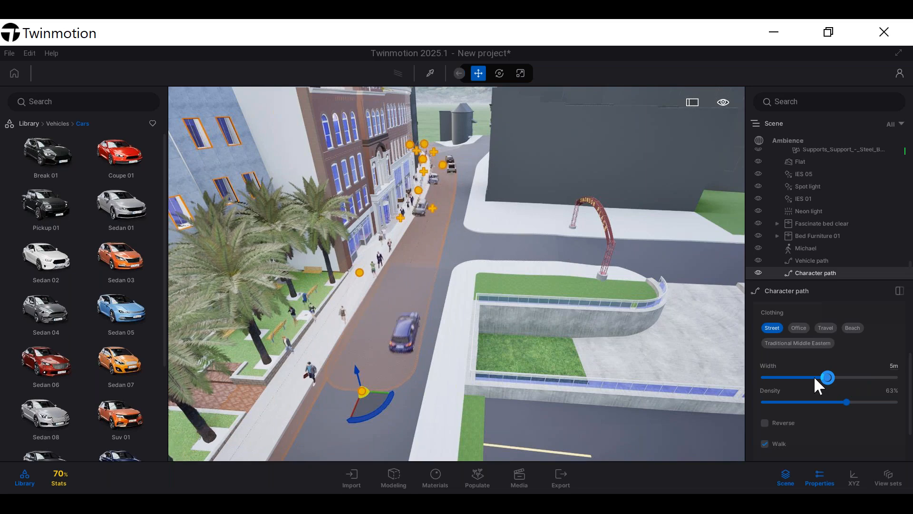
left_click(815, 377)
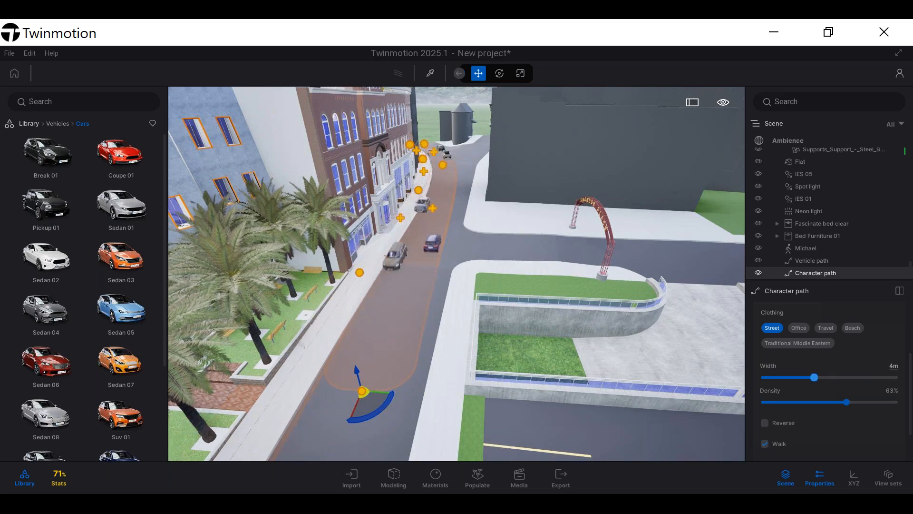
left_click(795, 377)
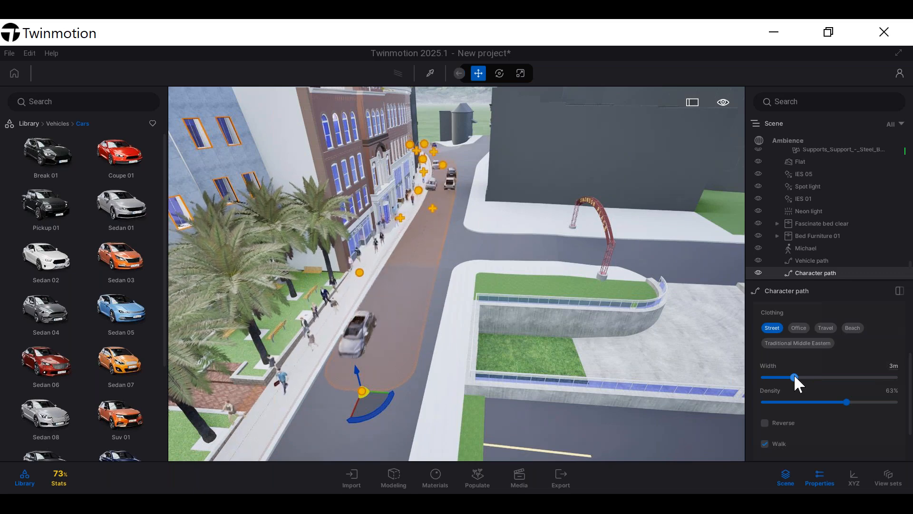
left_click_drag(790, 377, 786, 377)
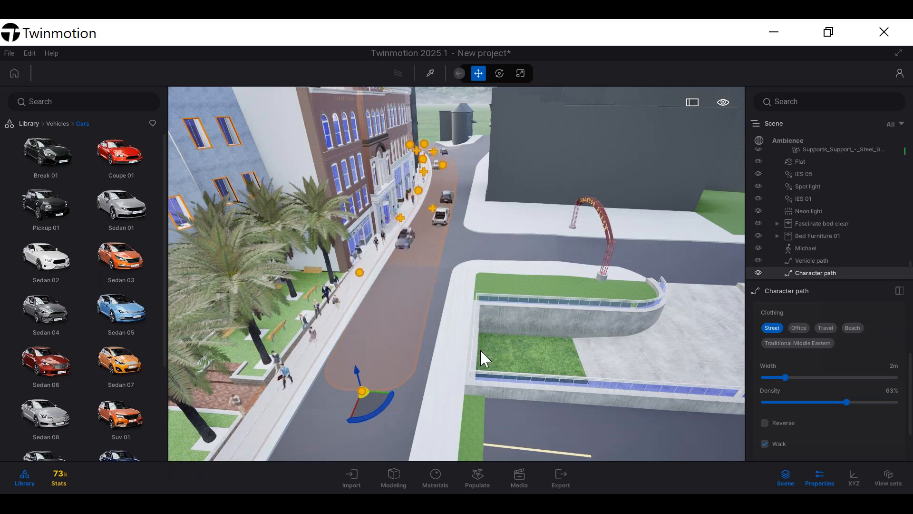
Set the character path's width to 3 m while checking the pedestrians on the sidewalk
scroll(333, 316, "up", 3)
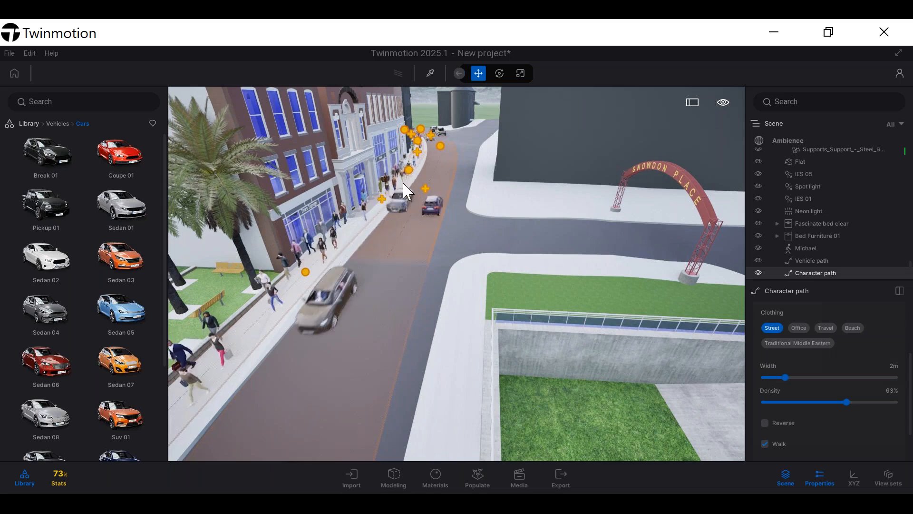
left_click(776, 377)
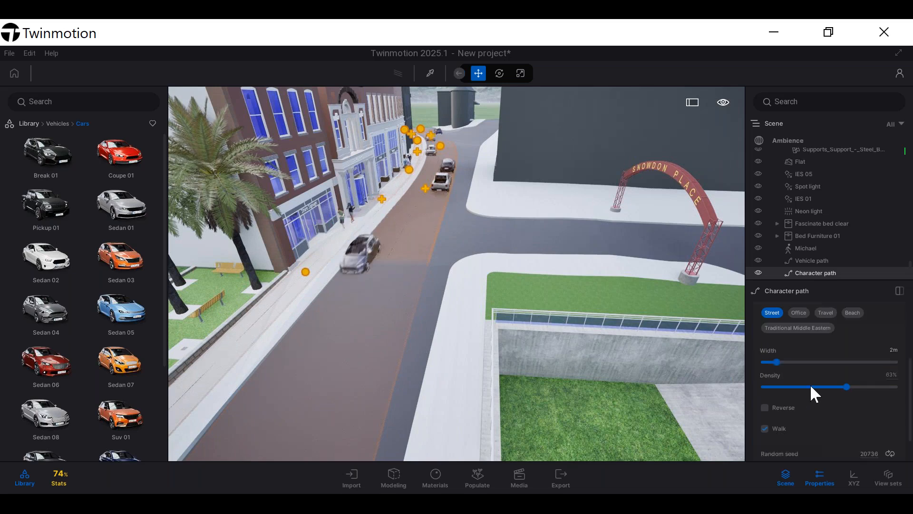
scroll(810, 384, "down", 2)
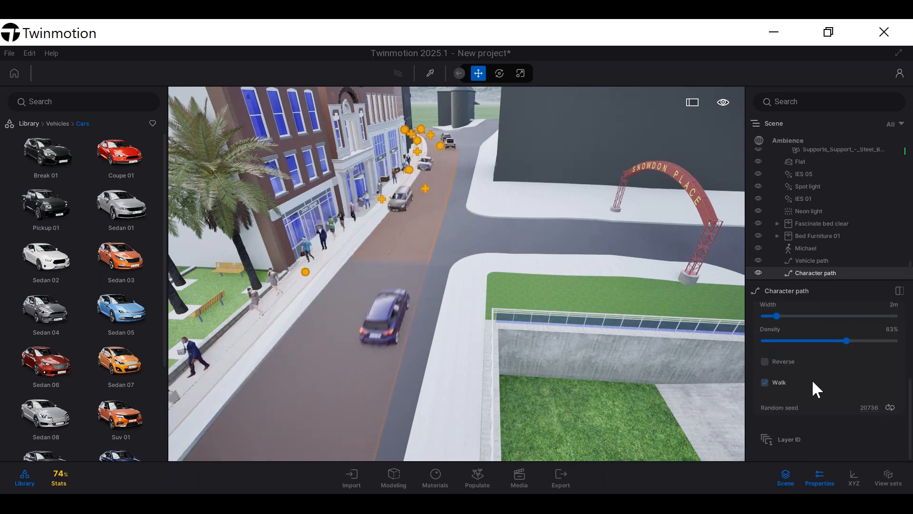
left_click(786, 316)
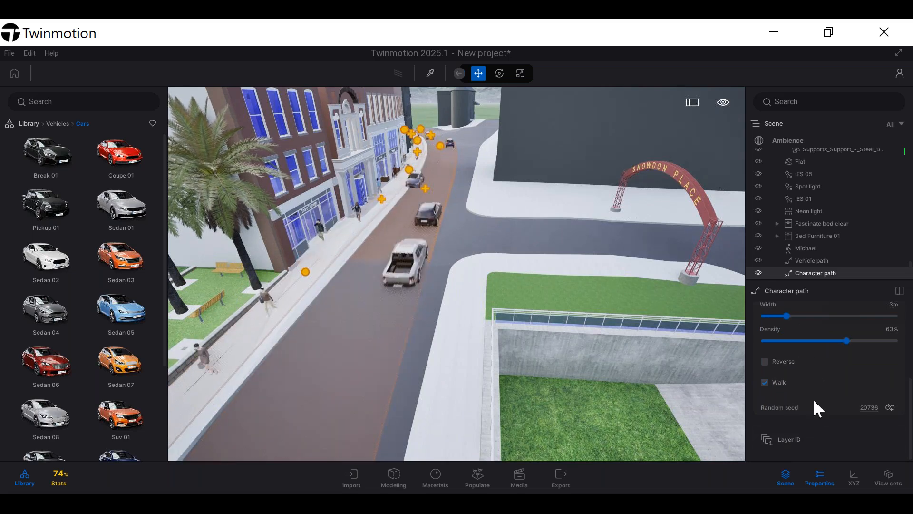
scroll(813, 399, "up", 2)
scroll(811, 405, "down", 2)
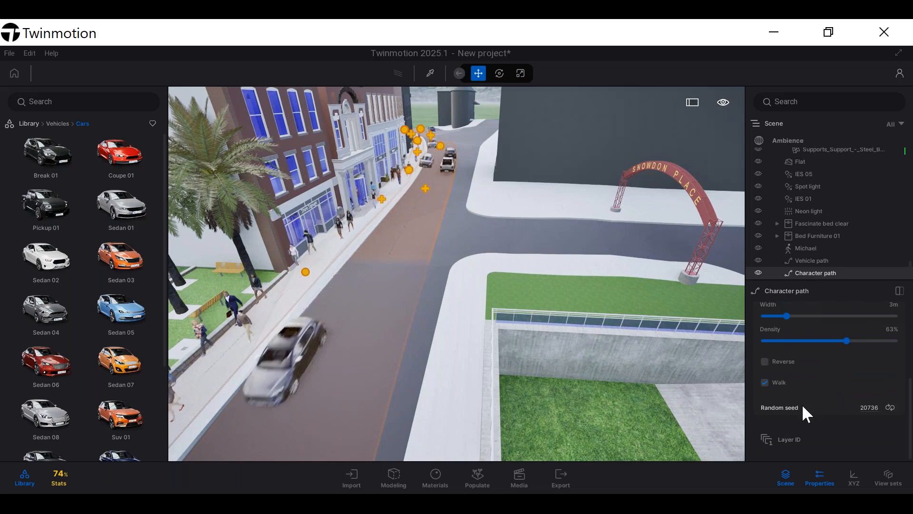
scroll(837, 394, "up", 2)
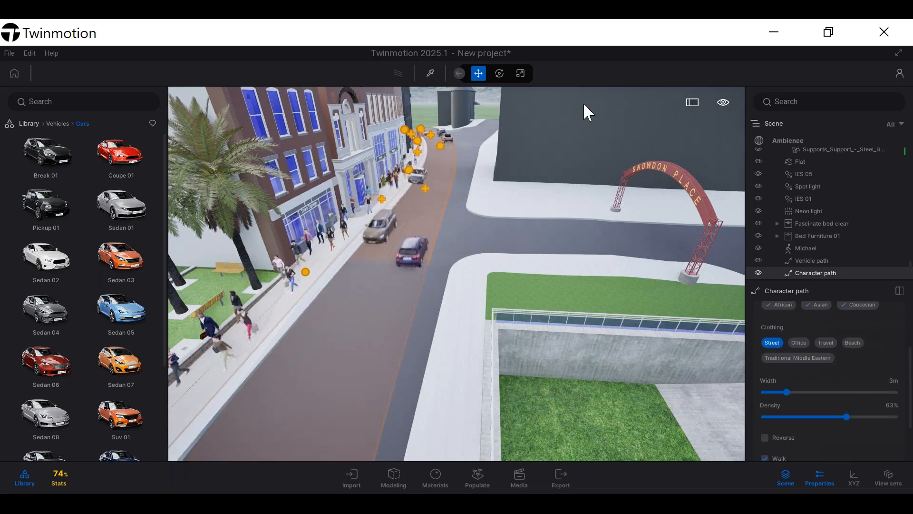
right_click_drag(512, 124, 375, 146)
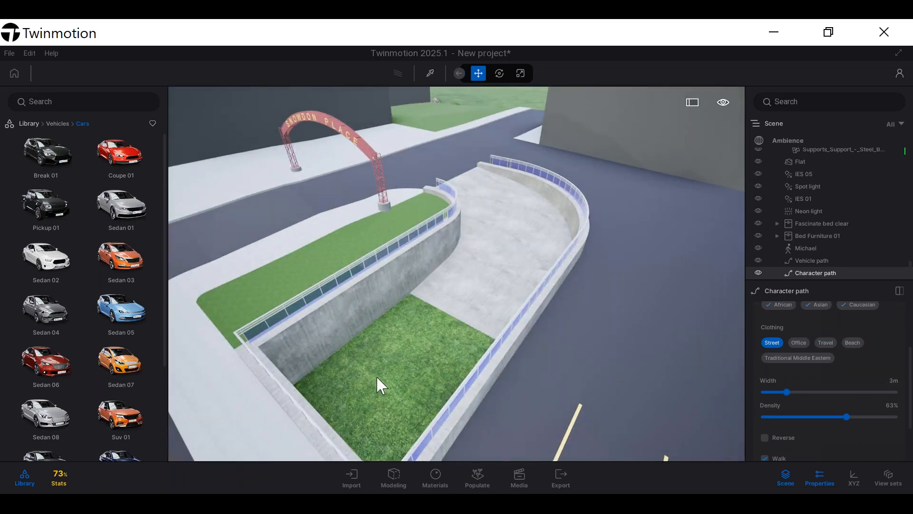
Draw a bicycle path along the sidewalk, around the grass island and down onto the concrete ramp
left_click(477, 478)
scroll(384, 336, "down", 5)
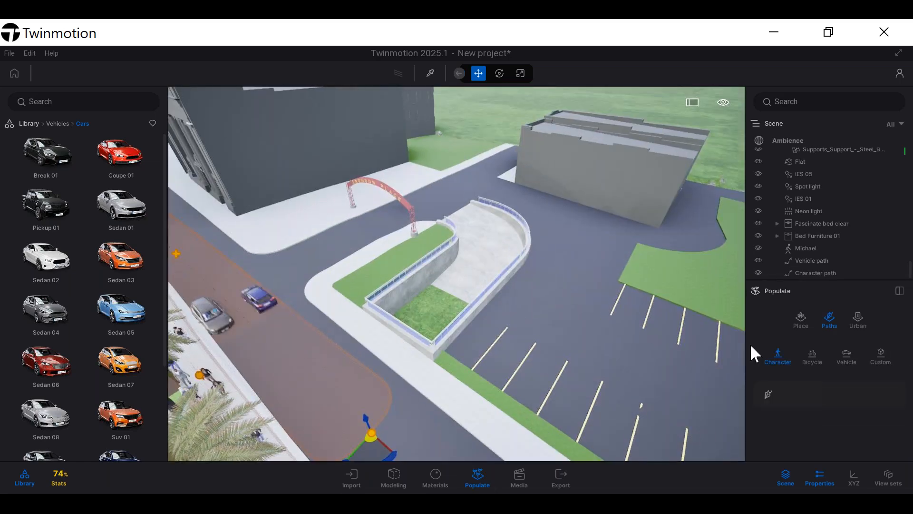
left_click(812, 358)
left_click(769, 395)
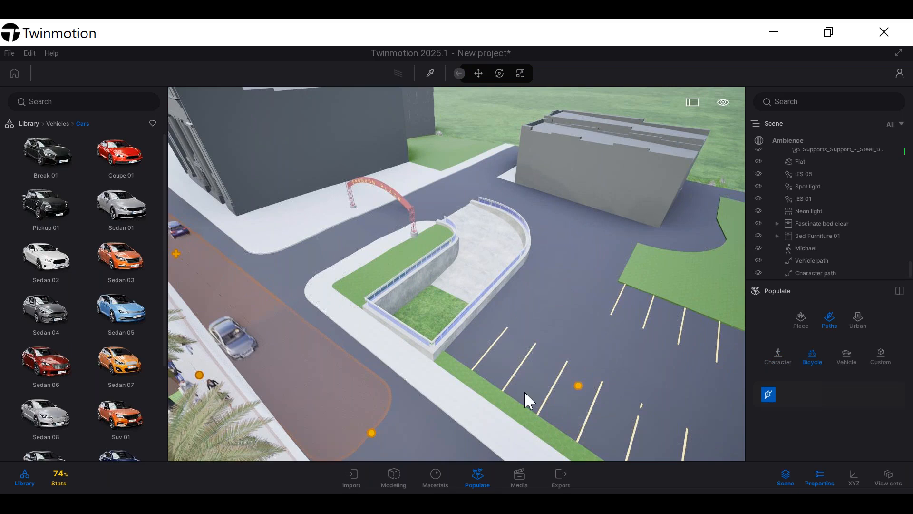
left_click(411, 366)
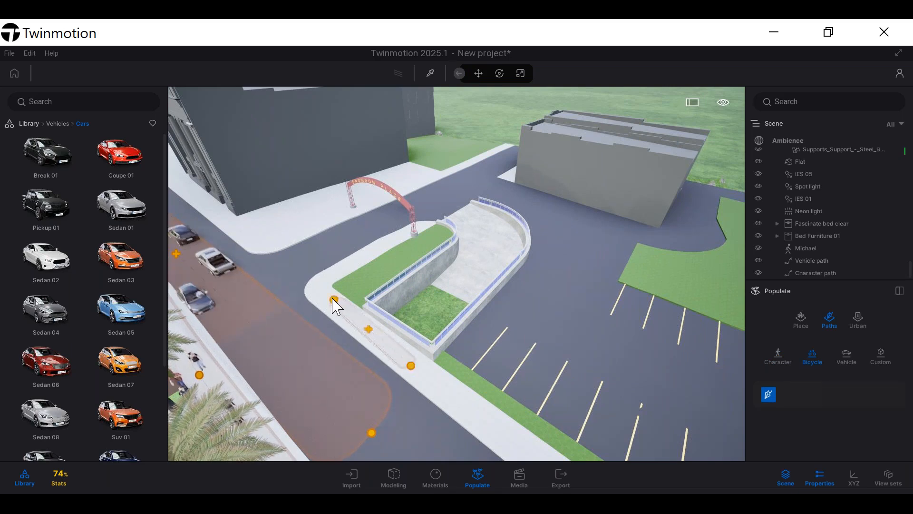
left_click(331, 296)
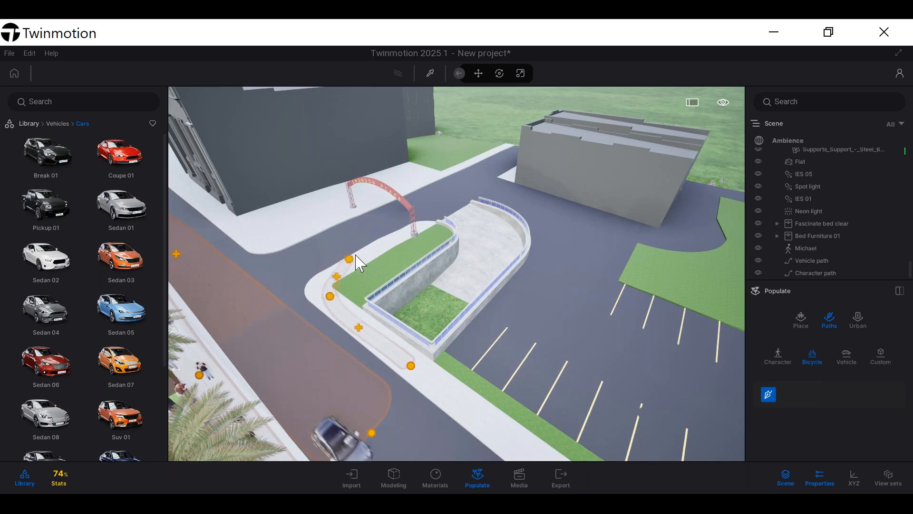
left_click(427, 222)
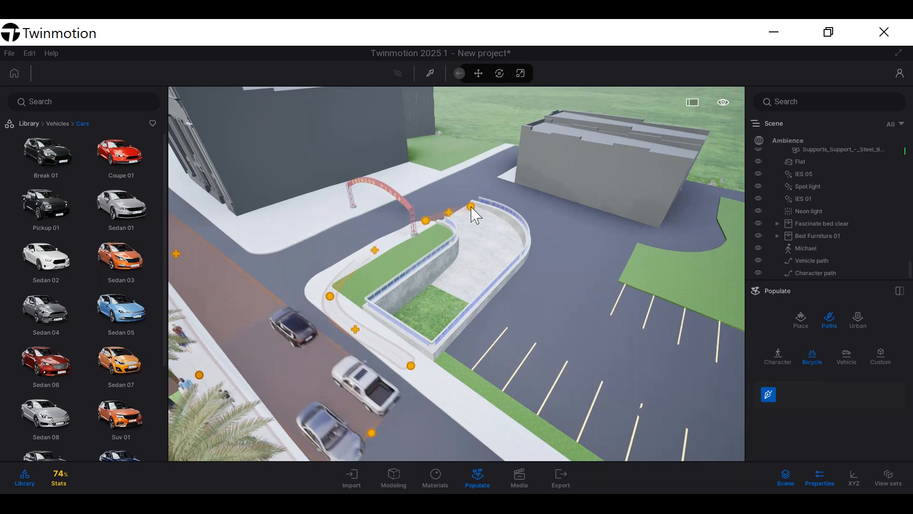
left_click(458, 203)
left_click(473, 253)
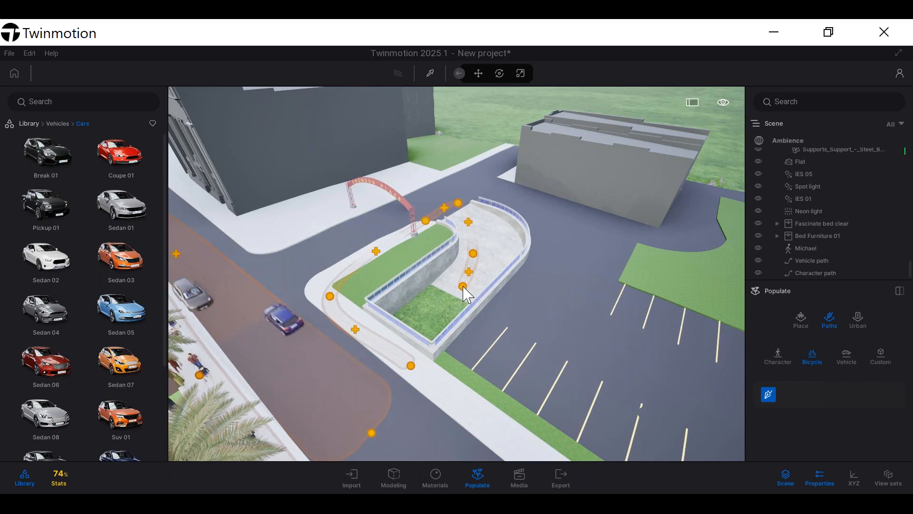
double_click(464, 287)
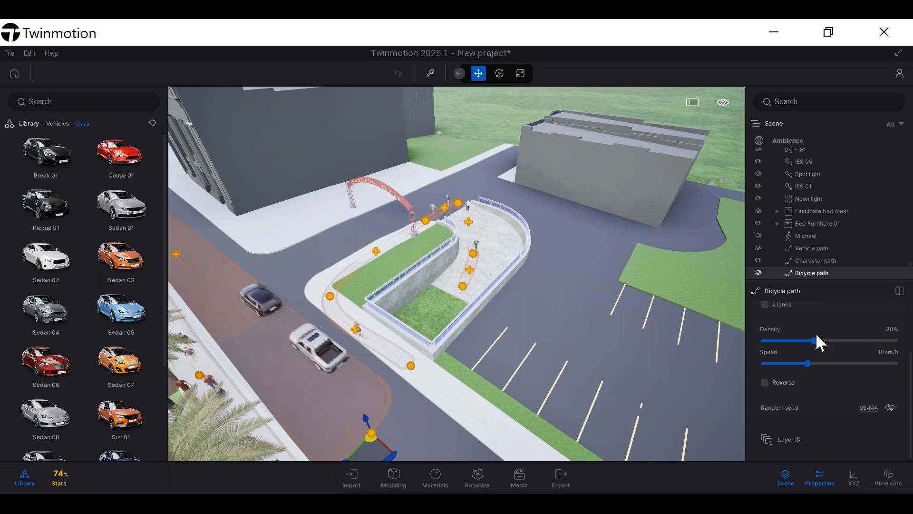
Set the bicycle path's density to 52% and its speed to 17 km/h
left_click(832, 340)
left_click(838, 364)
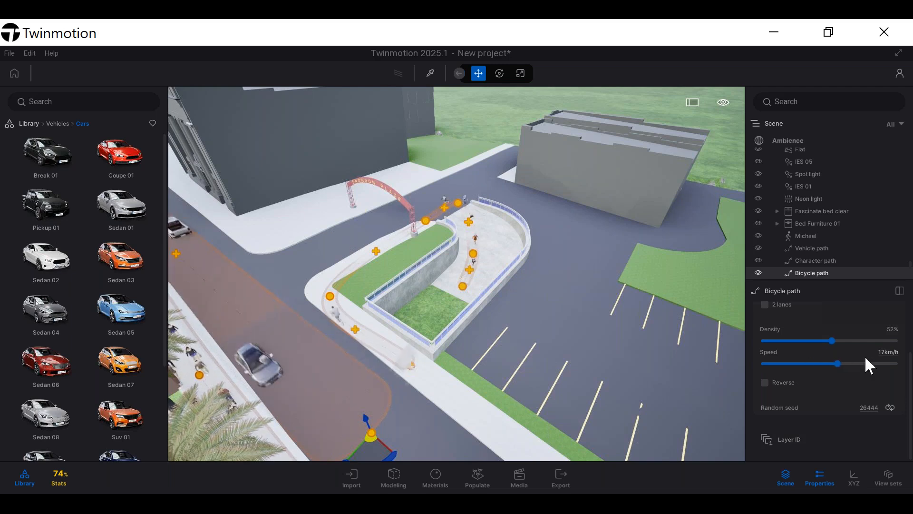
left_click_drag(605, 320, 629, 287)
right_click_drag(625, 278, 457, 279)
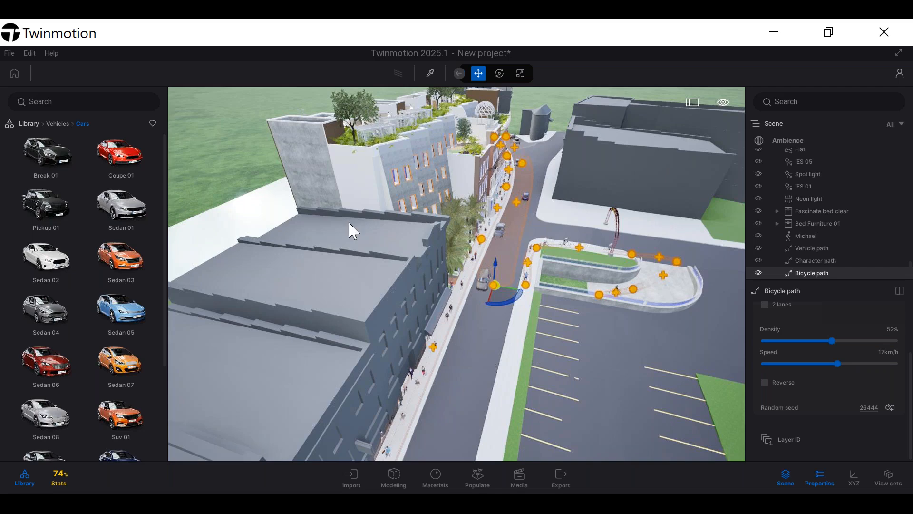
Draw a winding custom path through the sky above the buildings, looping across and curling back toward the rooftops
right_click_drag(694, 281, 488, 102)
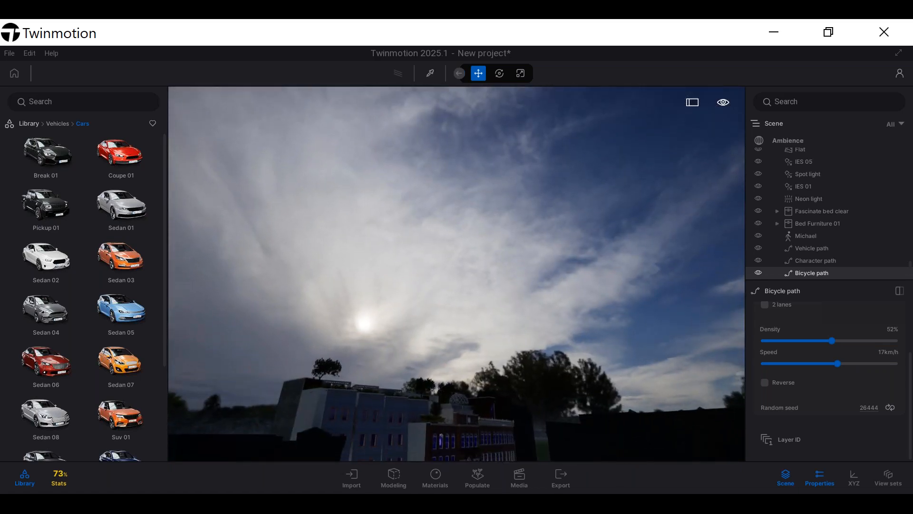
left_click(34, 124)
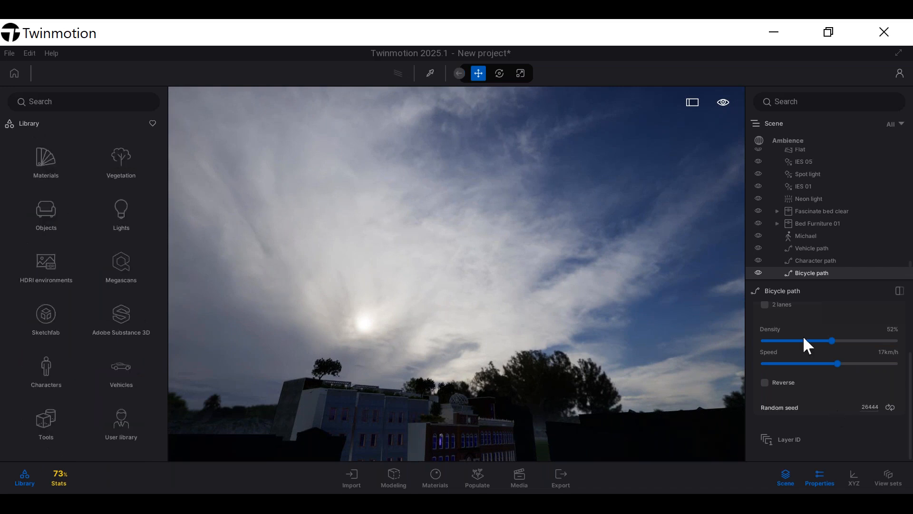
left_click(479, 482)
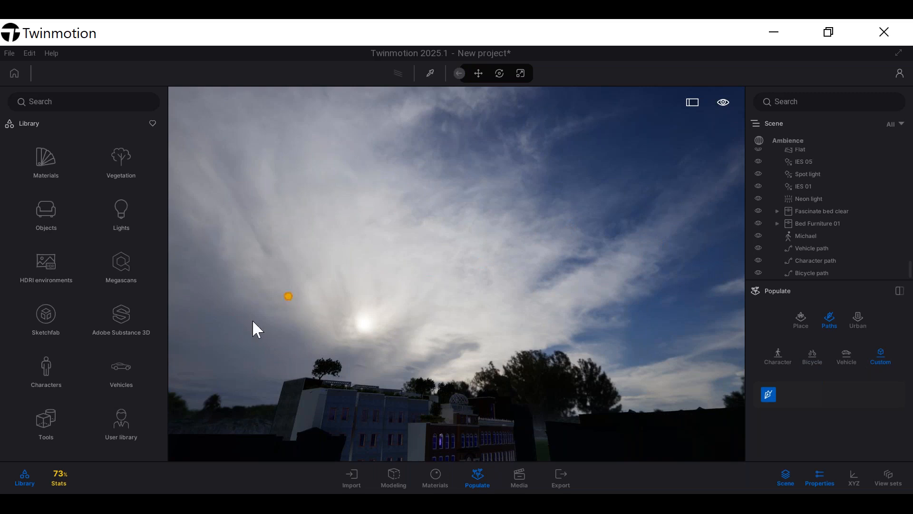
left_click(212, 338)
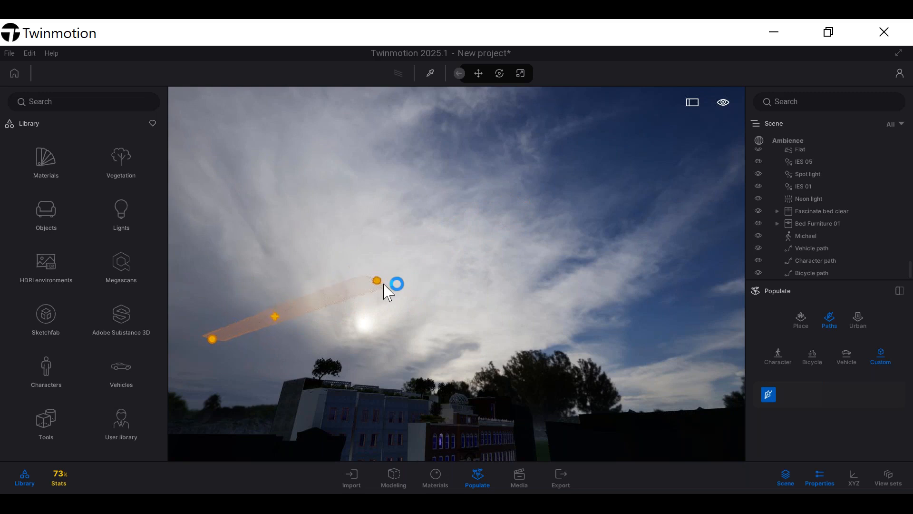
left_click(384, 285)
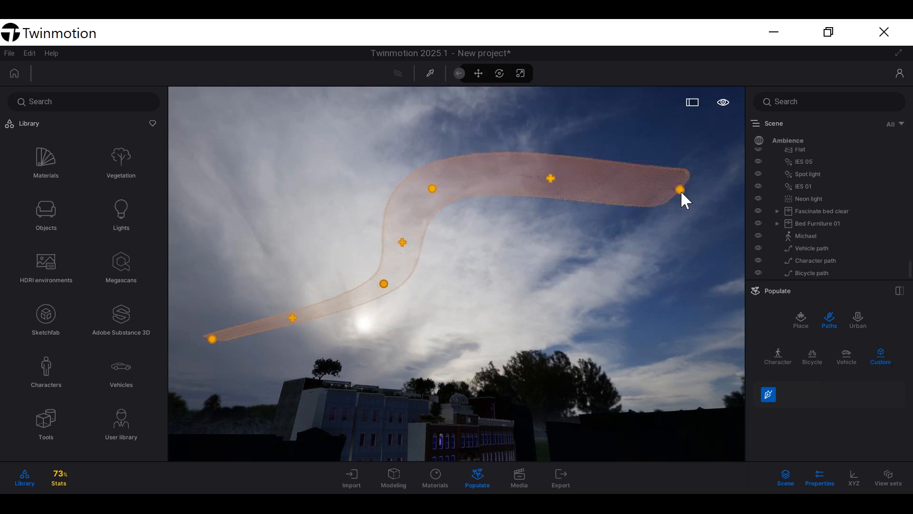
left_click(683, 195)
left_click(686, 322)
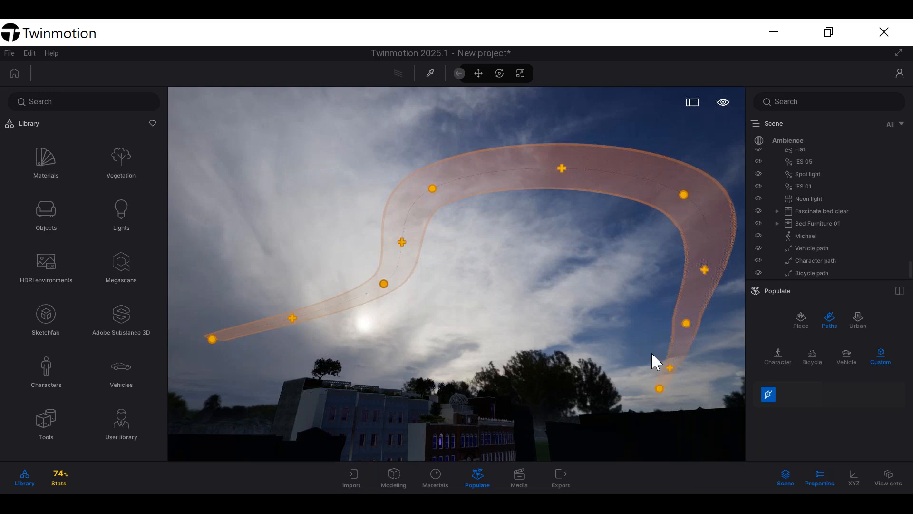
left_click(636, 297)
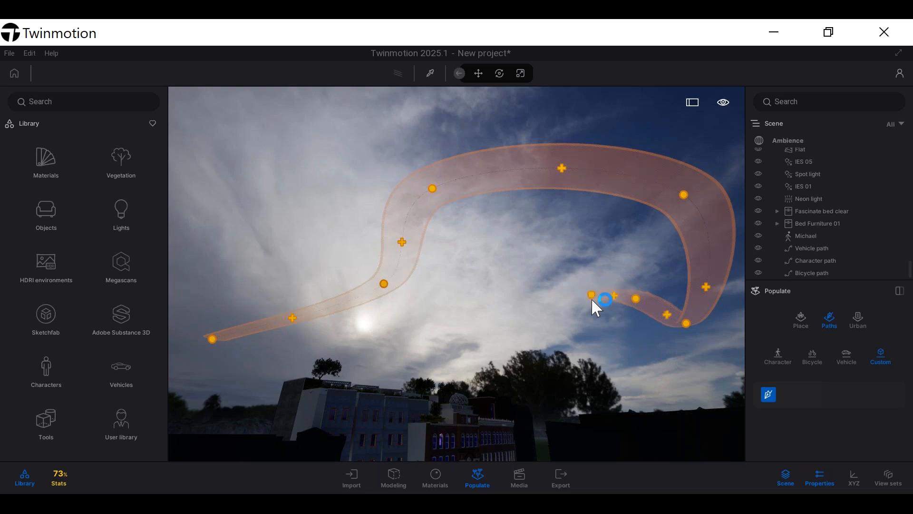
left_click(593, 300)
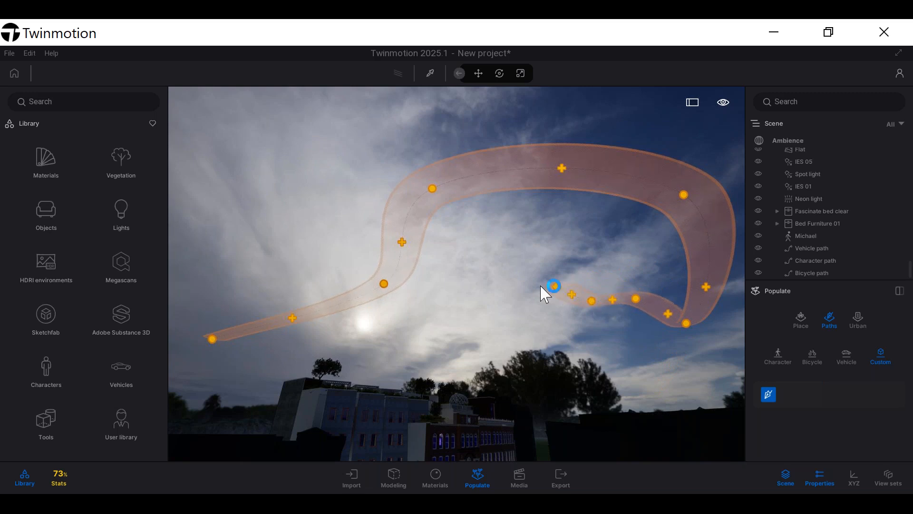
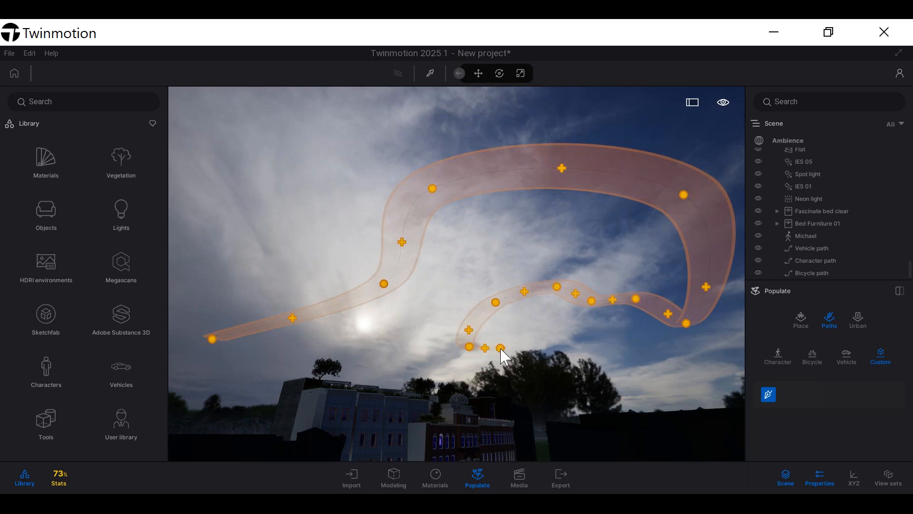
double_click(501, 350)
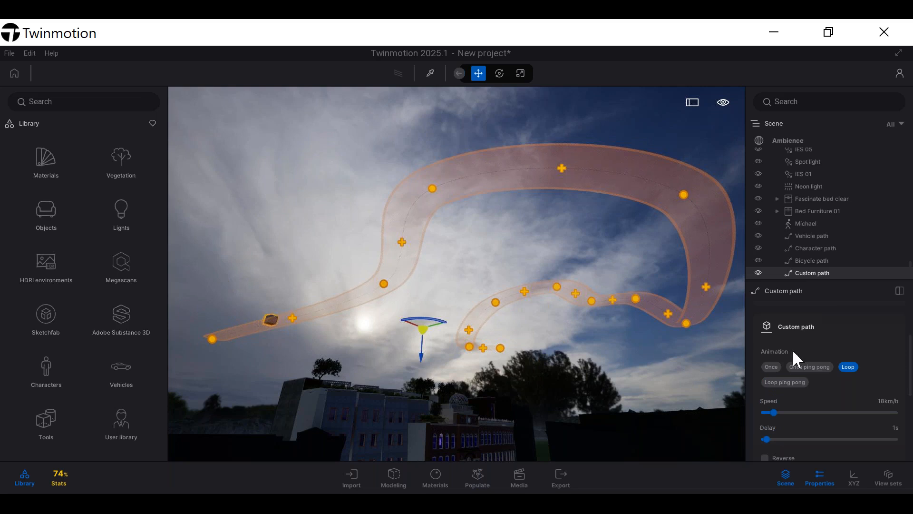
Replace the default box on the custom path with the Plane 01 Flying aircraft
scroll(826, 380, "down", 3)
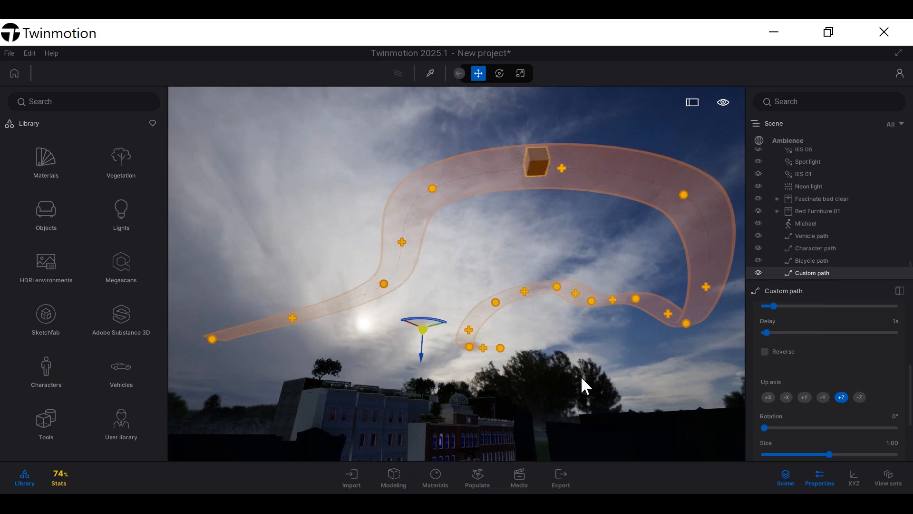
scroll(856, 304, "up", 2)
scroll(854, 375, "up", 5)
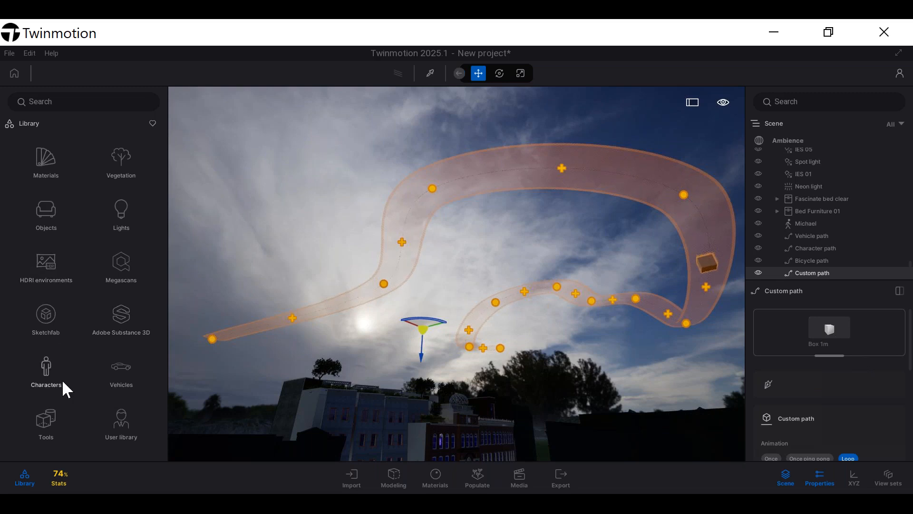
left_click(124, 366)
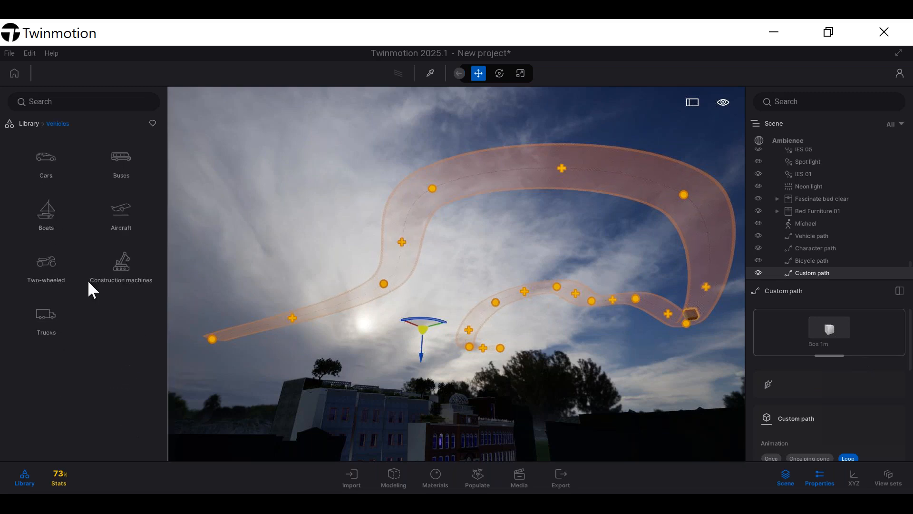
left_click(131, 220)
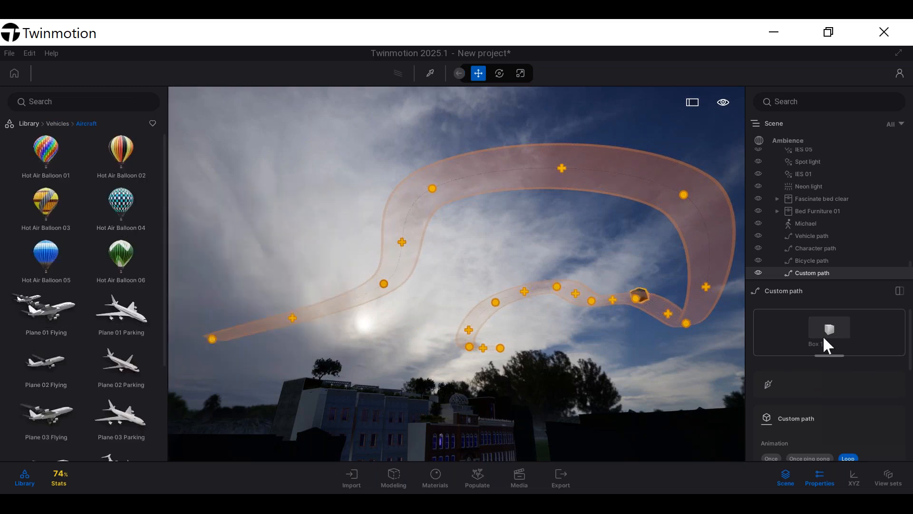
left_click_drag(824, 338, 824, 338)
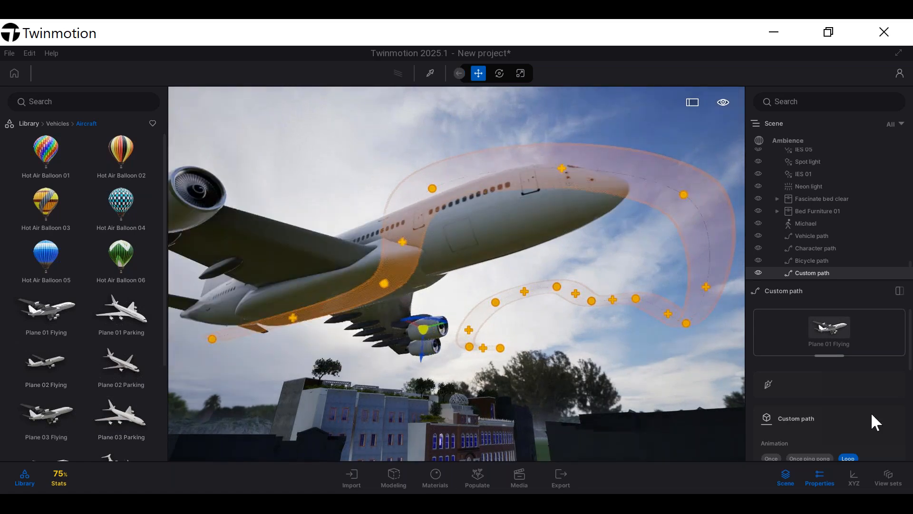
Reduce the size of the plane on the custom path to 0.08
scroll(820, 406, "down", 3)
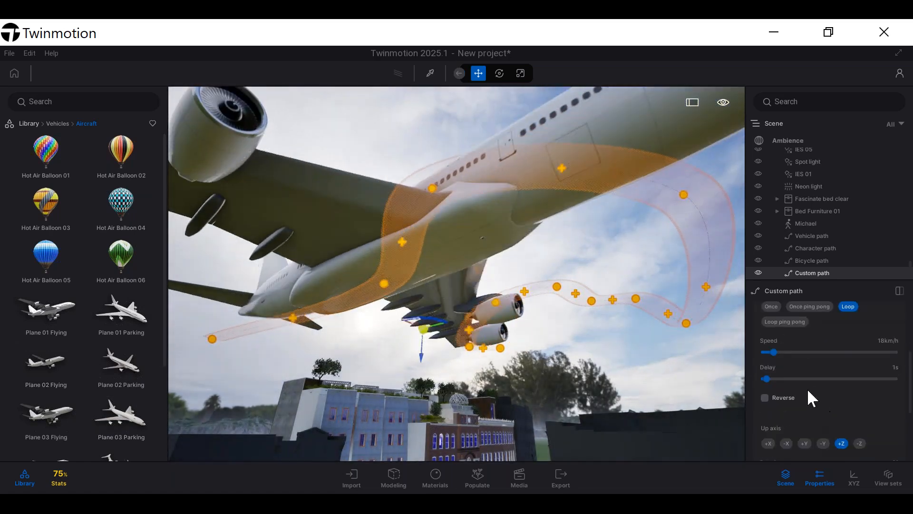
scroll(807, 388, "down", 3)
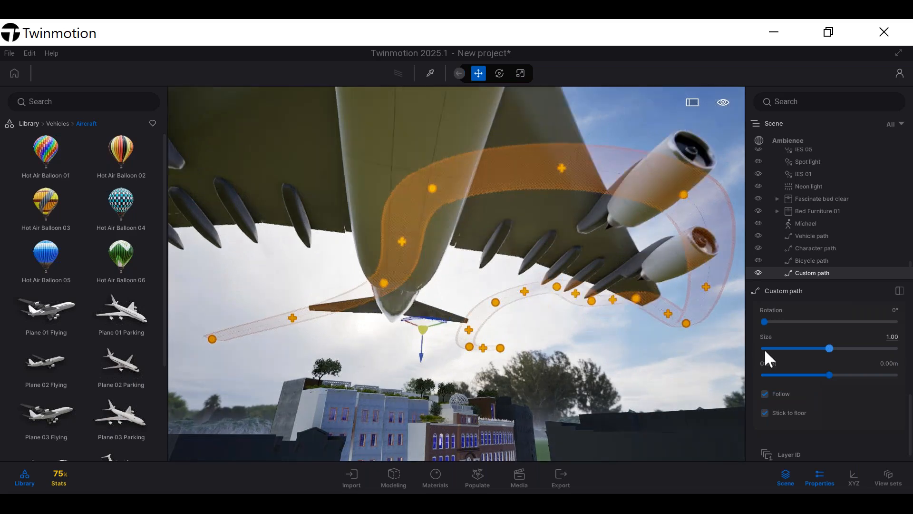
left_click(767, 349)
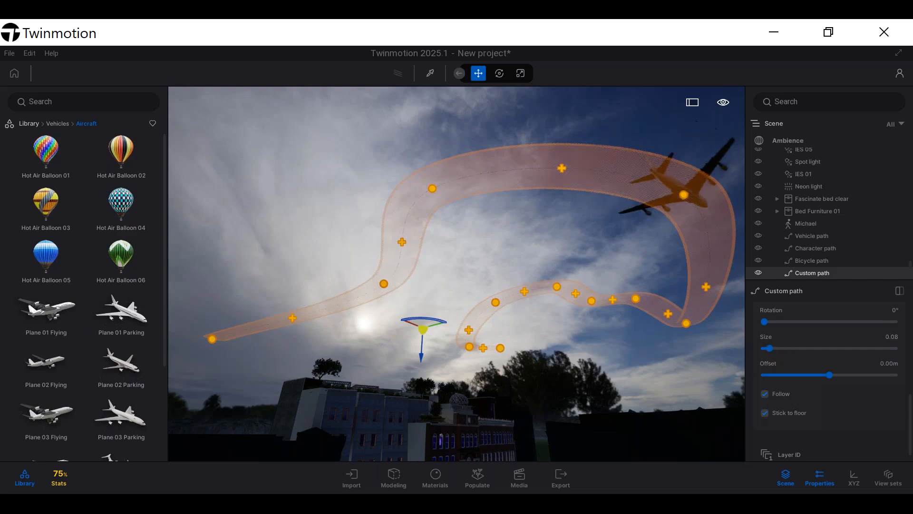
Swap the aircraft on the custom path for Plane 04 Flying
scroll(833, 393, "up", 3)
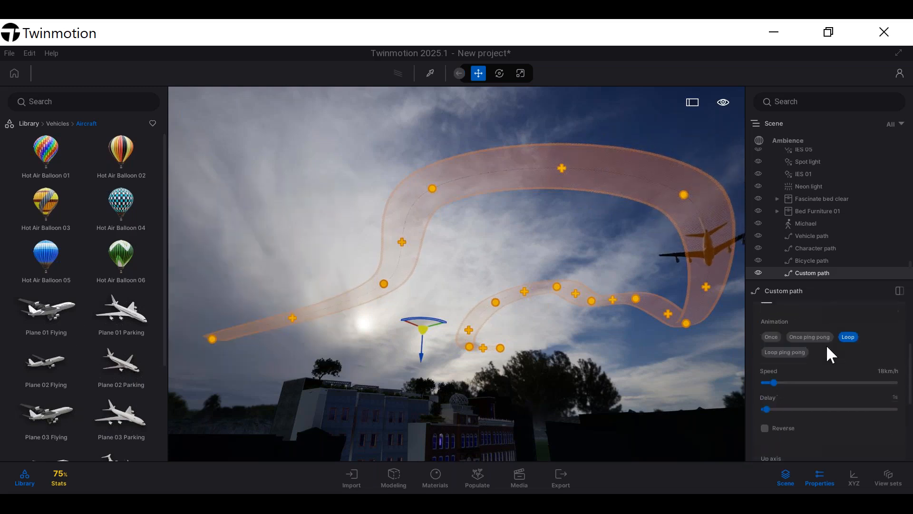
scroll(826, 354, "up", 3)
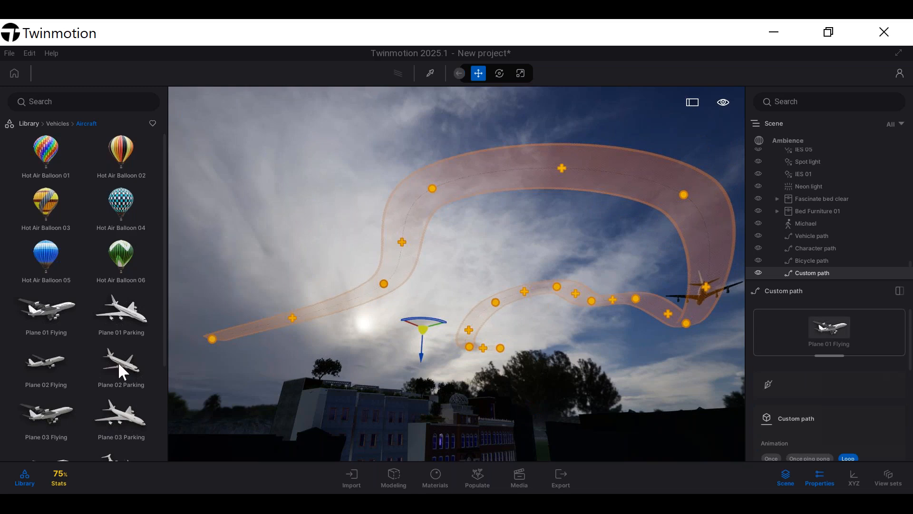
scroll(50, 361, "down", 3)
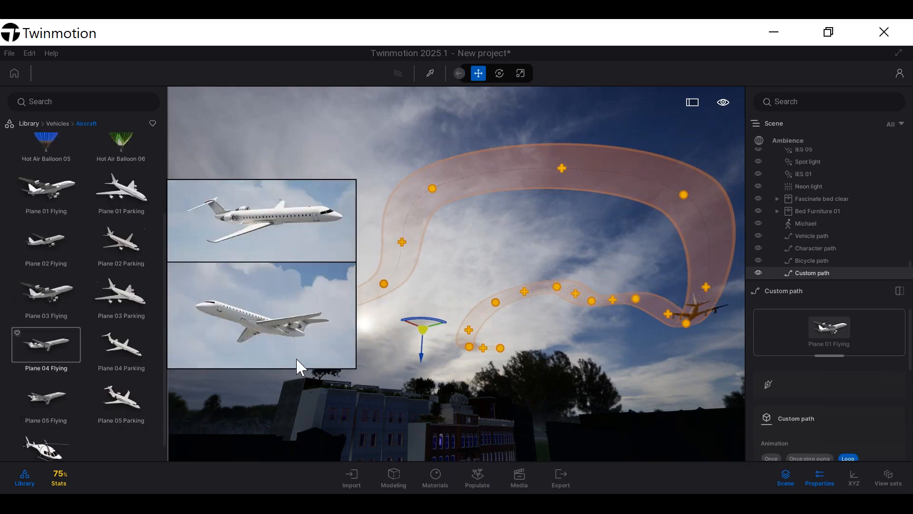
left_click_drag(48, 352, 834, 341)
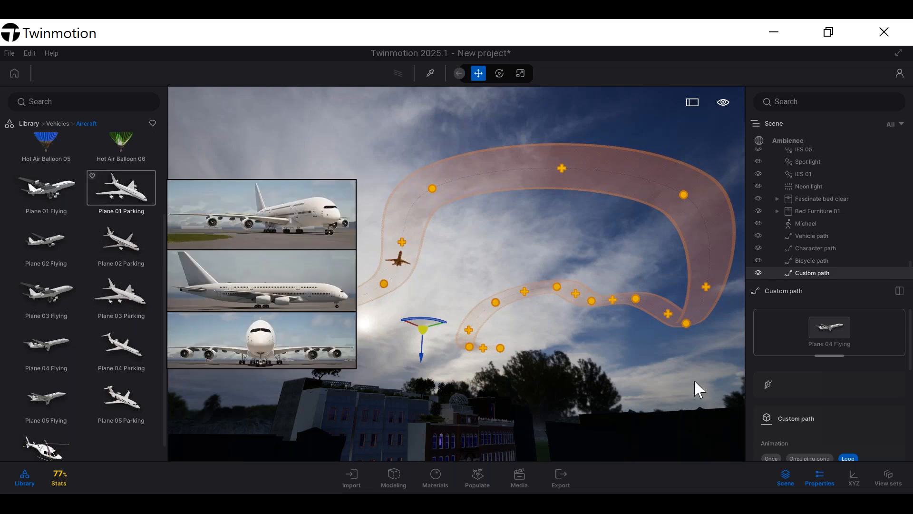
Draw a second custom path in the sky, looping around above the buildings beside the first flight path and closing at its starting point
left_click(768, 384)
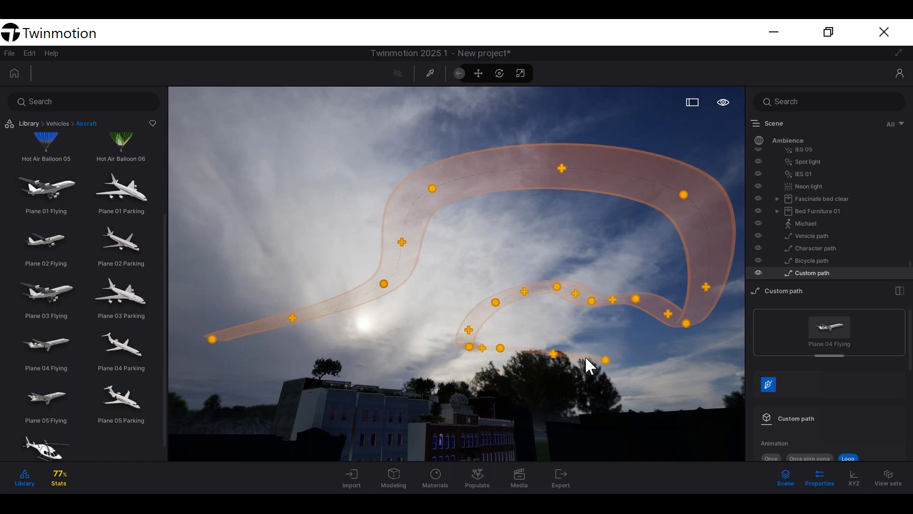
key("Escape")
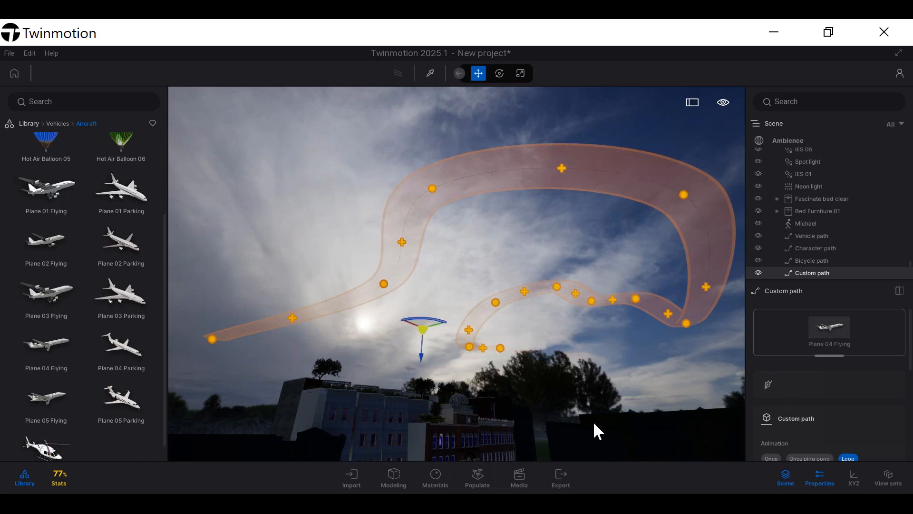
left_click(485, 472)
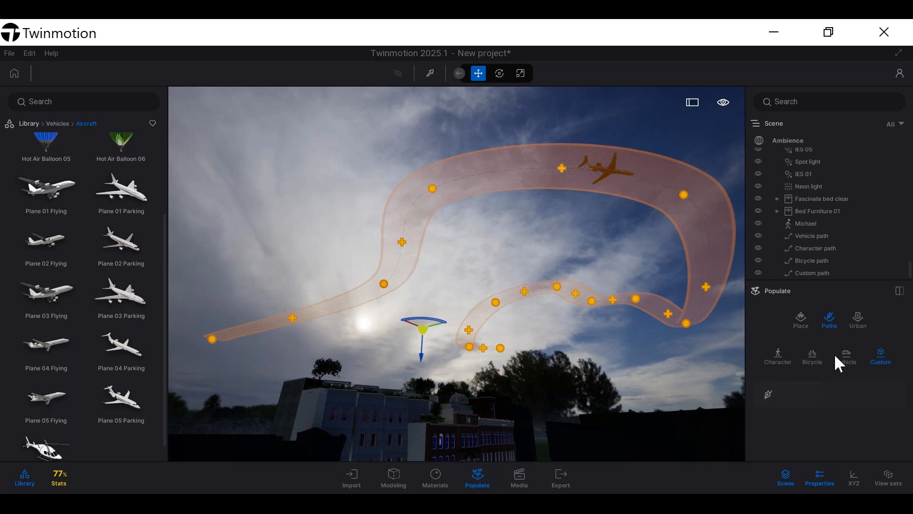
left_click(881, 361)
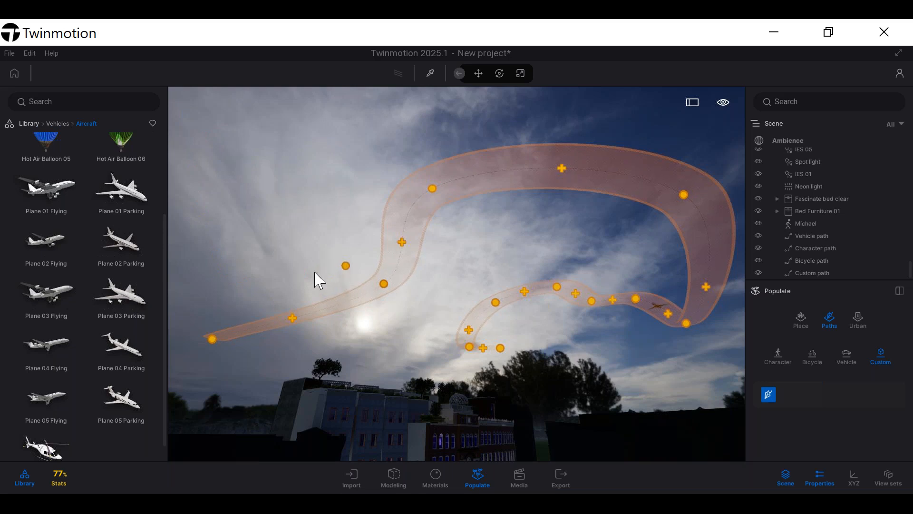
left_click(212, 283)
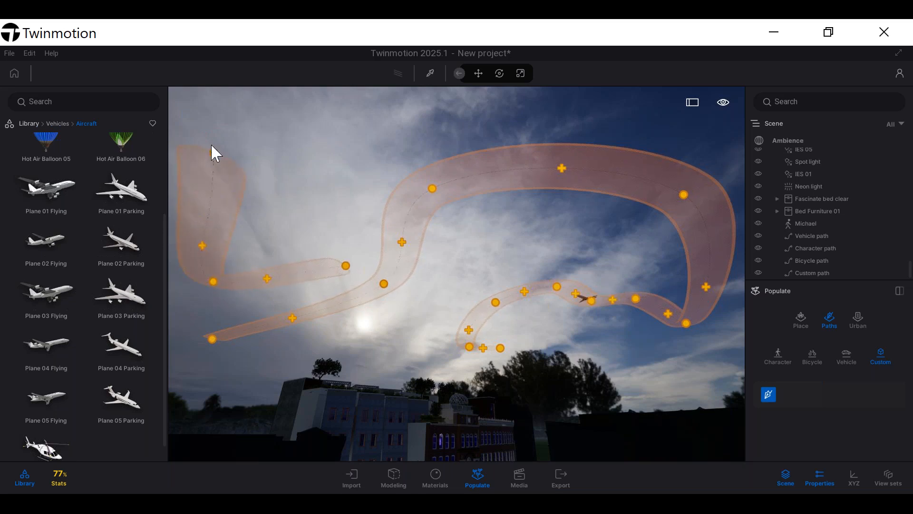
left_click(216, 123)
left_click(314, 112)
left_click(418, 102)
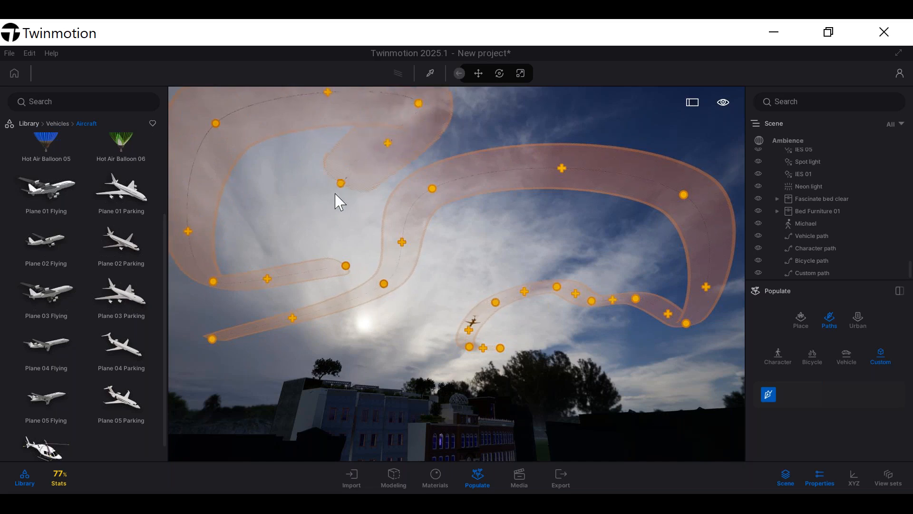
left_click(347, 266)
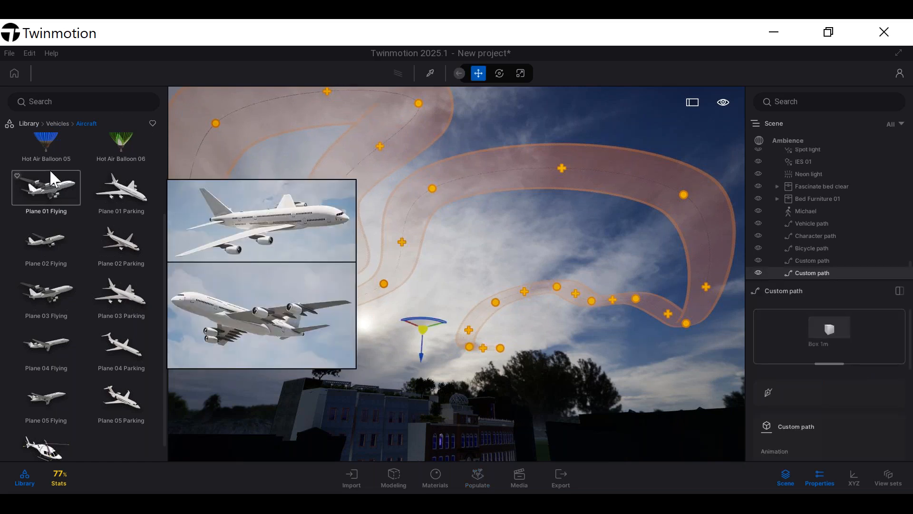
Replace the default box on the new custom path with Hot Air Balloon 05 and reduce its size to 0.05
scroll(49, 171, "up", 1)
left_click_drag(48, 200, 849, 352)
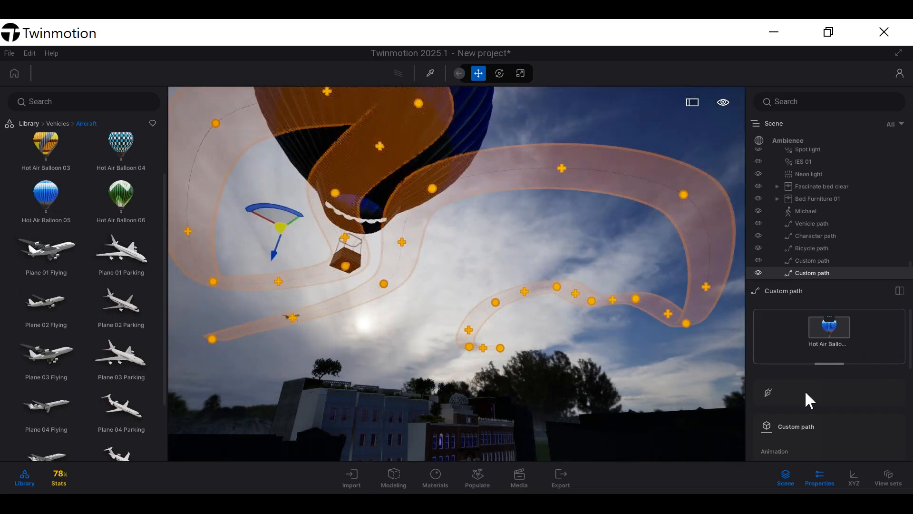
scroll(831, 398, "down", 3)
scroll(832, 398, "down", 3)
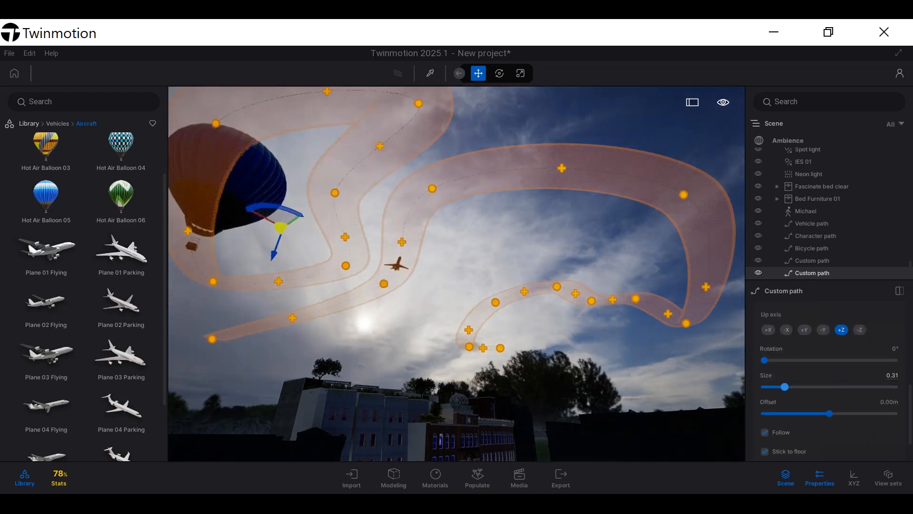
left_click_drag(785, 387, 768, 391)
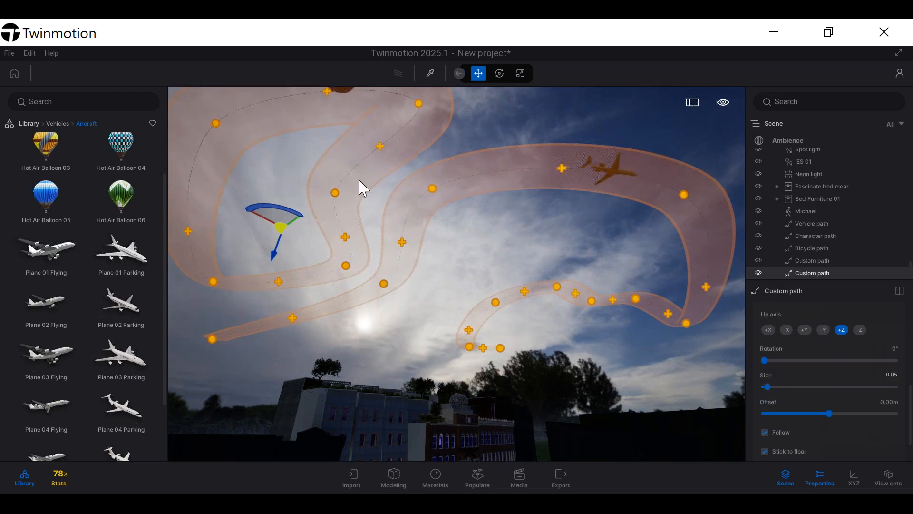
scroll(506, 261, "down", 5)
left_click(527, 412)
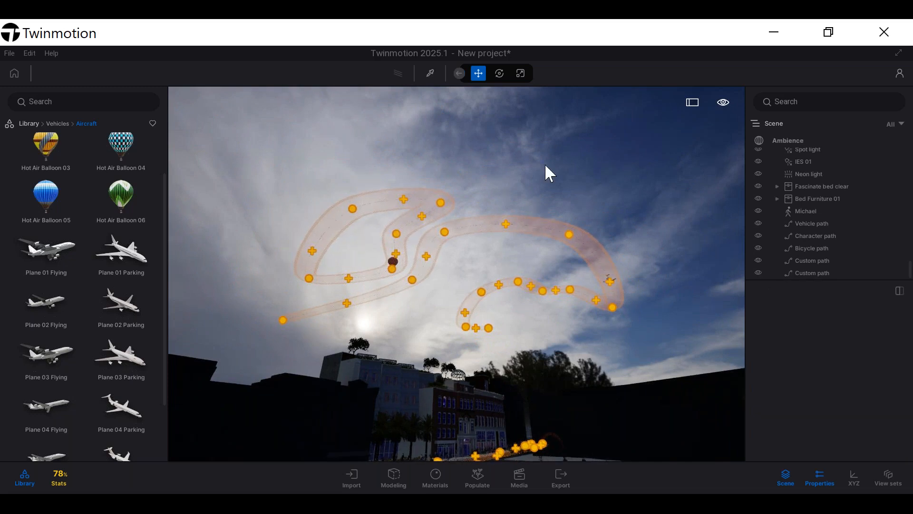
Examine the Ambience environment settings, including the HDRI environment, directional light and season options
left_click(35, 123)
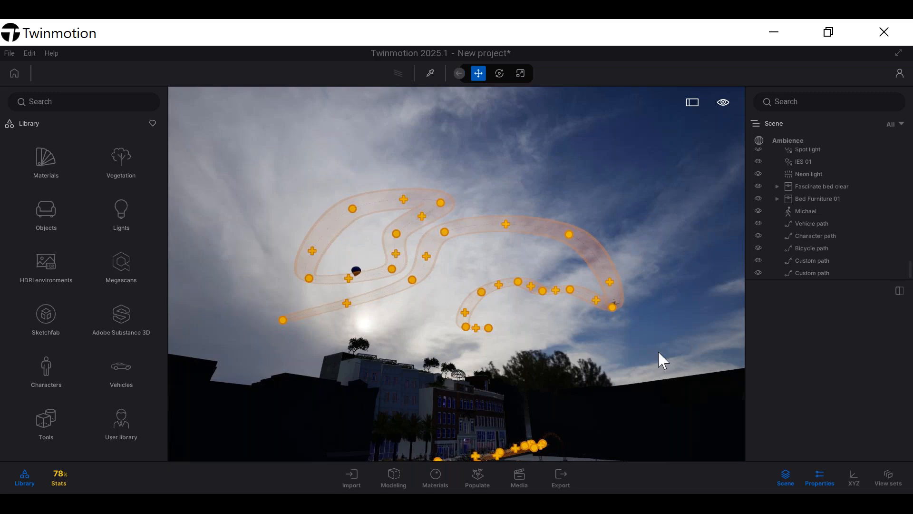
left_click(774, 138)
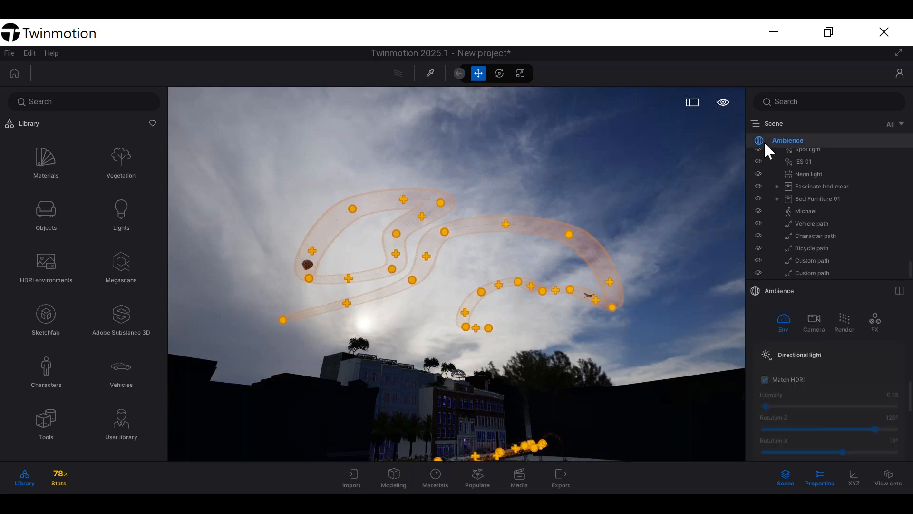
scroll(817, 395, "up", 2)
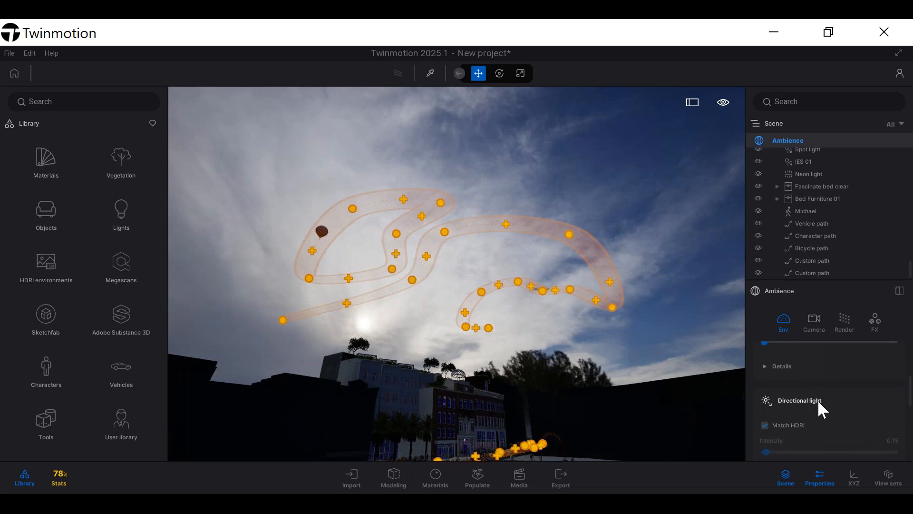
scroll(818, 399, "up", 5)
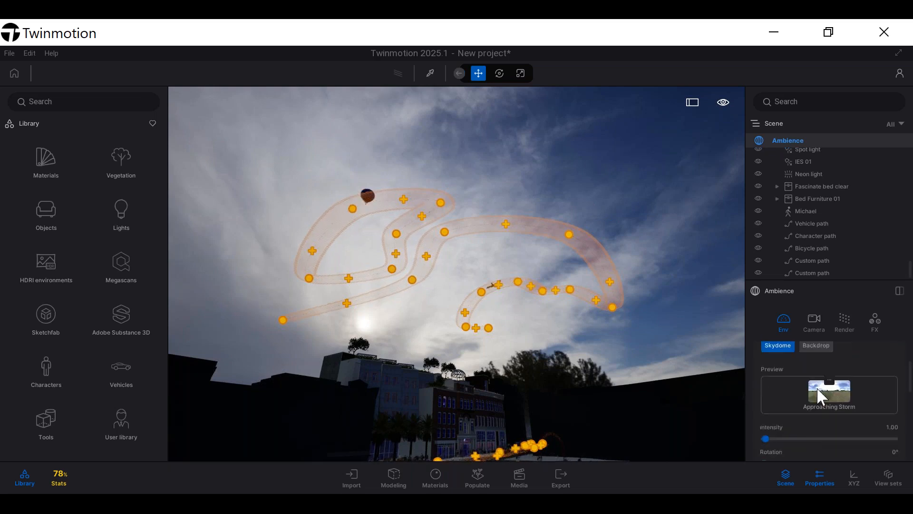
scroll(820, 386, "up", 4)
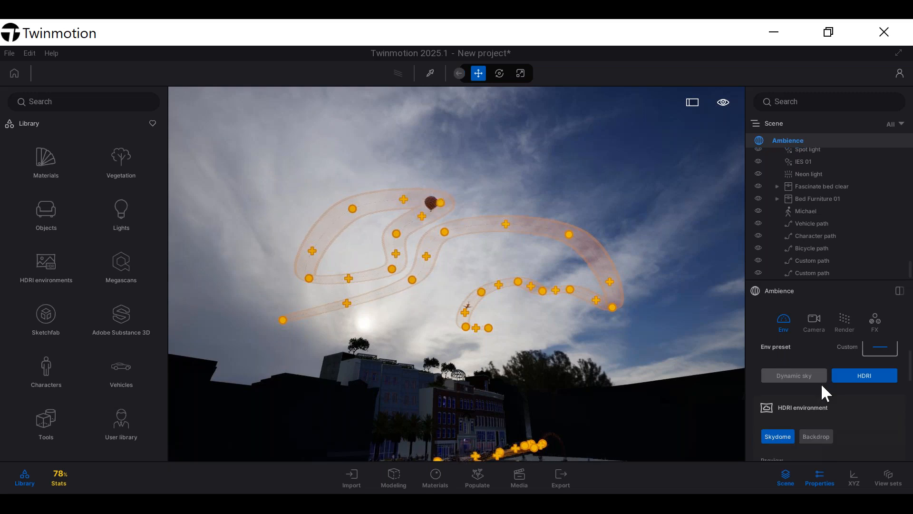
scroll(821, 384, "down", 8)
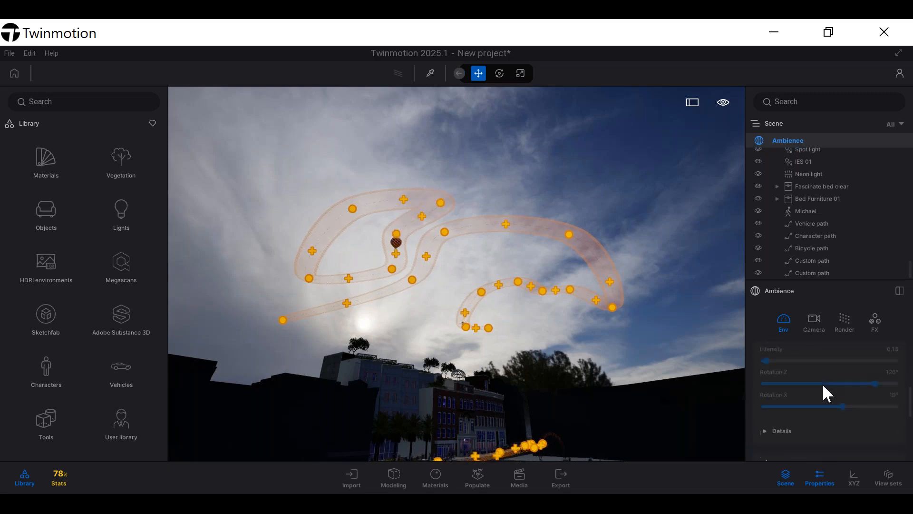
scroll(824, 386, "down", 6)
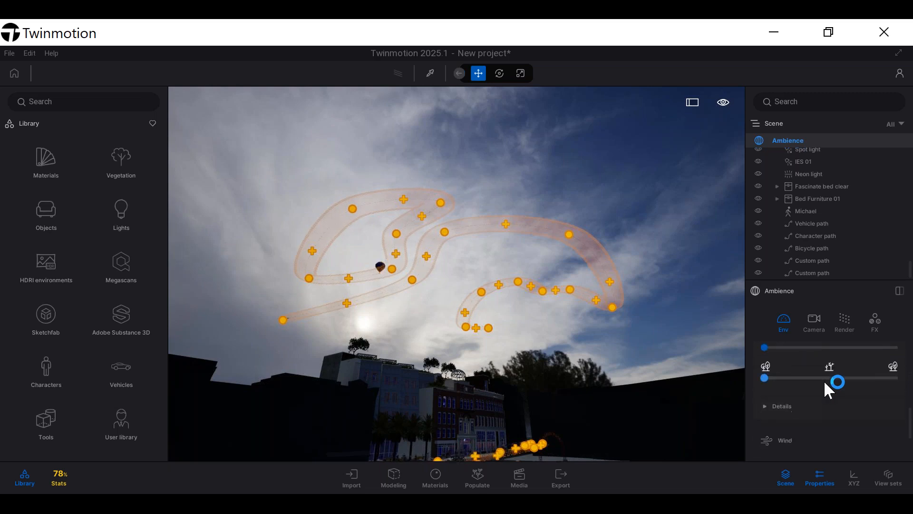
scroll(826, 384, "down", 5)
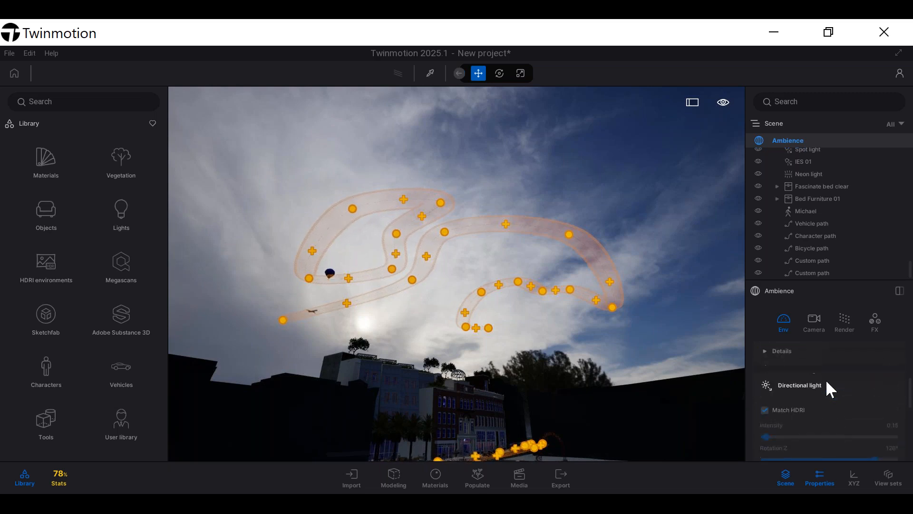
scroll(826, 379, "up", 15)
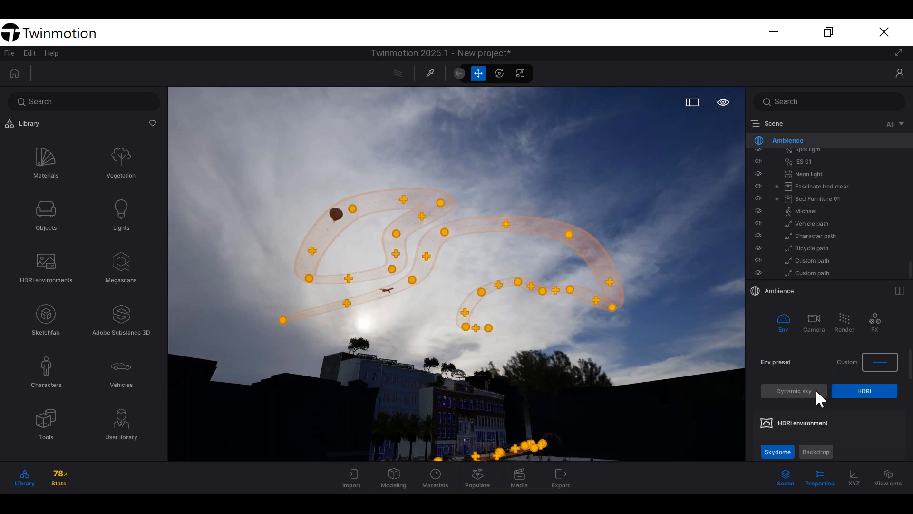
scroll(816, 387, "down", 4)
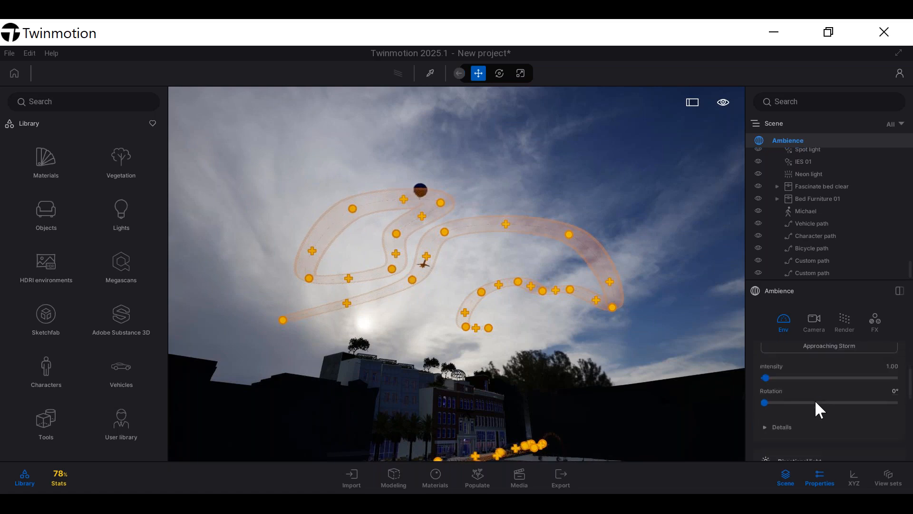
scroll(817, 405, "down", 3)
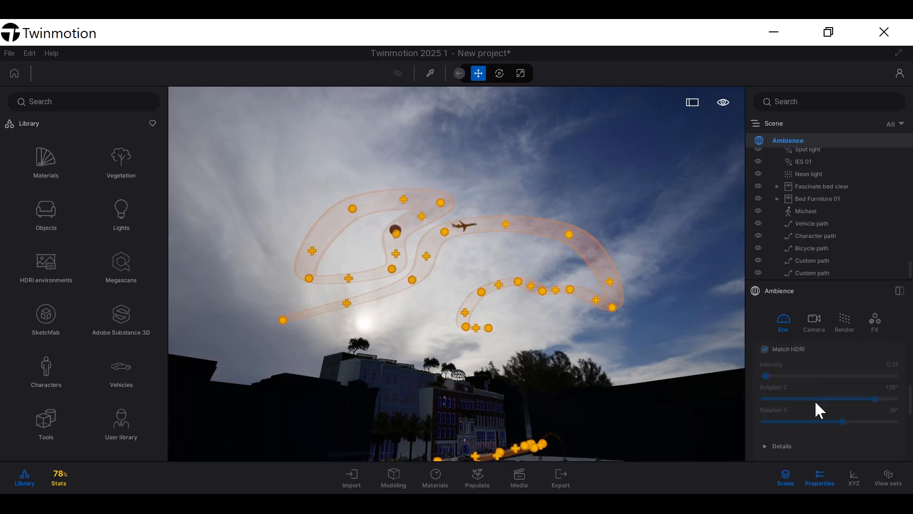
scroll(815, 402, "up", 3)
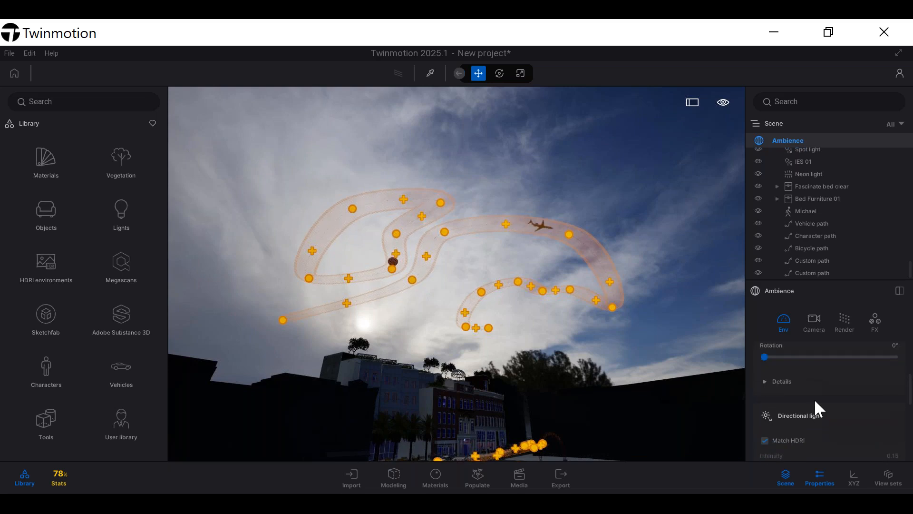
scroll(815, 402, "up", 4)
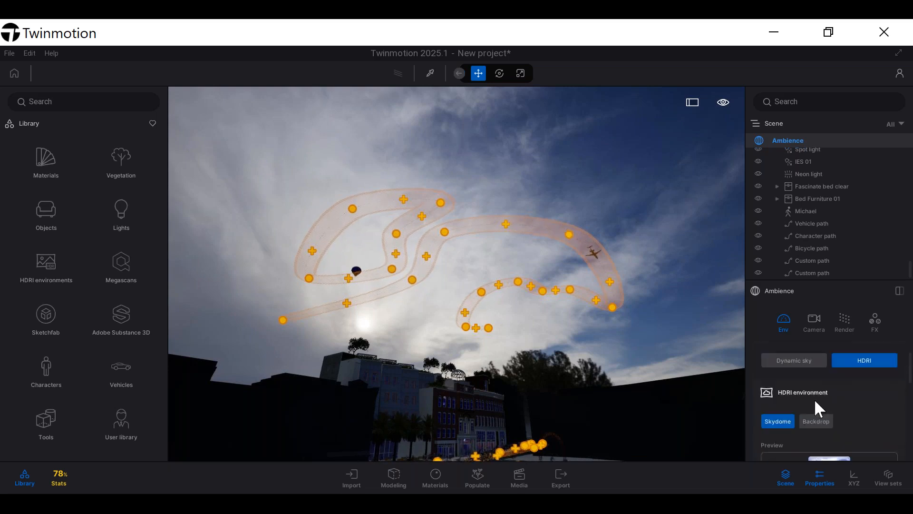
Switch the environment from HDRI to Dynamic sky and frame the sky paths together with the street below
scroll(815, 400, "up", 1)
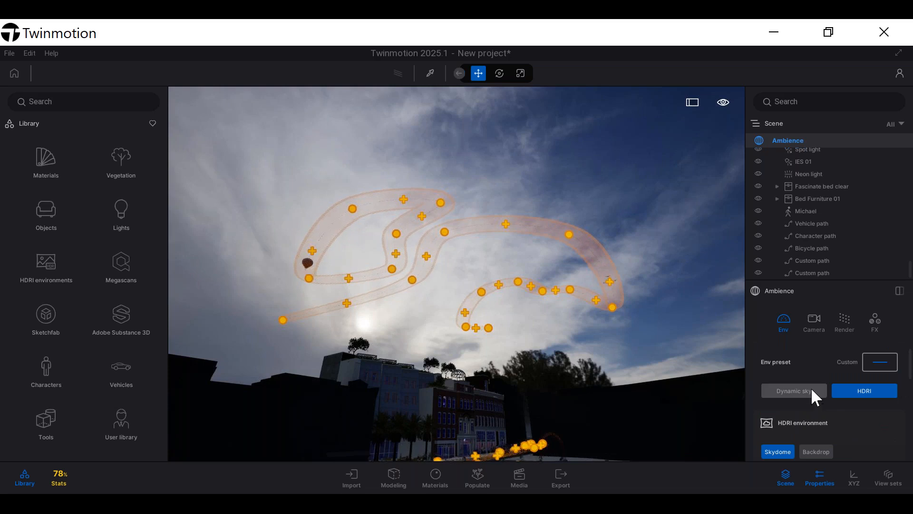
left_click(812, 387)
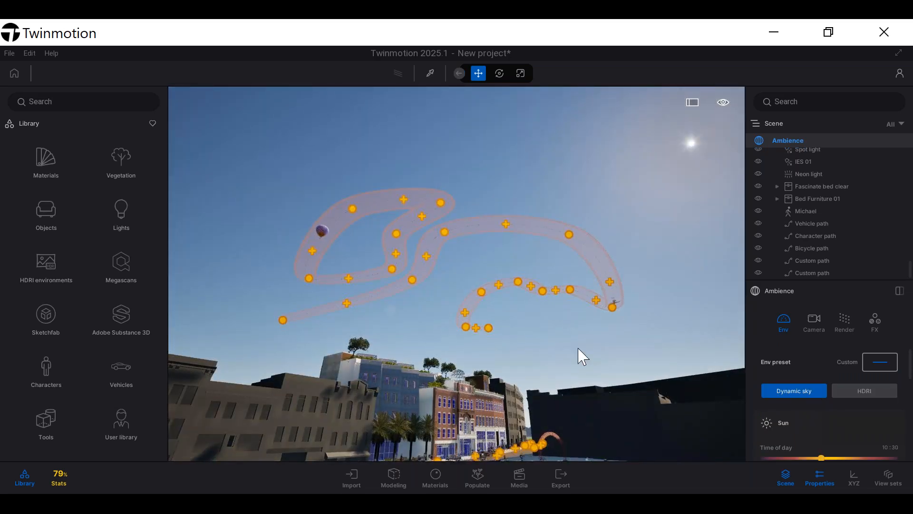
right_click_drag(578, 349, 628, 392)
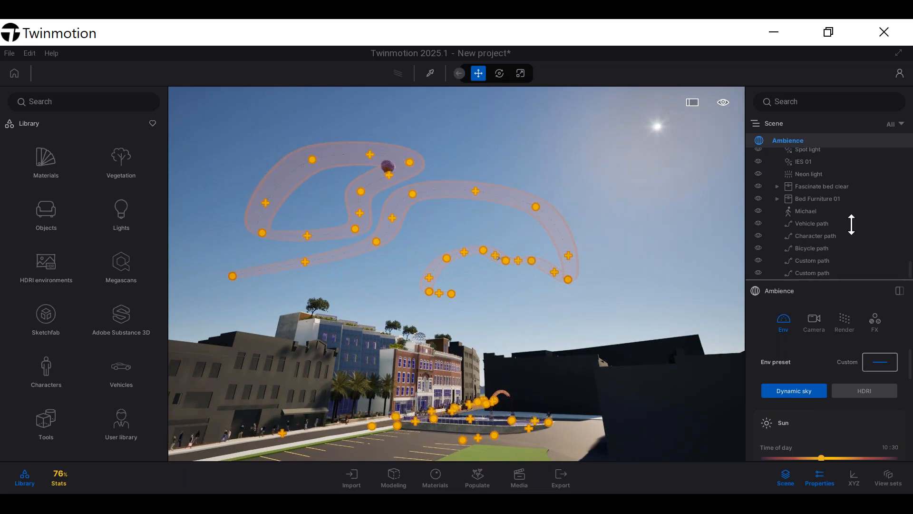
Enlarge the Ambience properties area, expand the sun's Appearance settings, and review the sun, sky and cloud options
left_click_drag(852, 224, 851, 171)
scroll(813, 362, "down", 1)
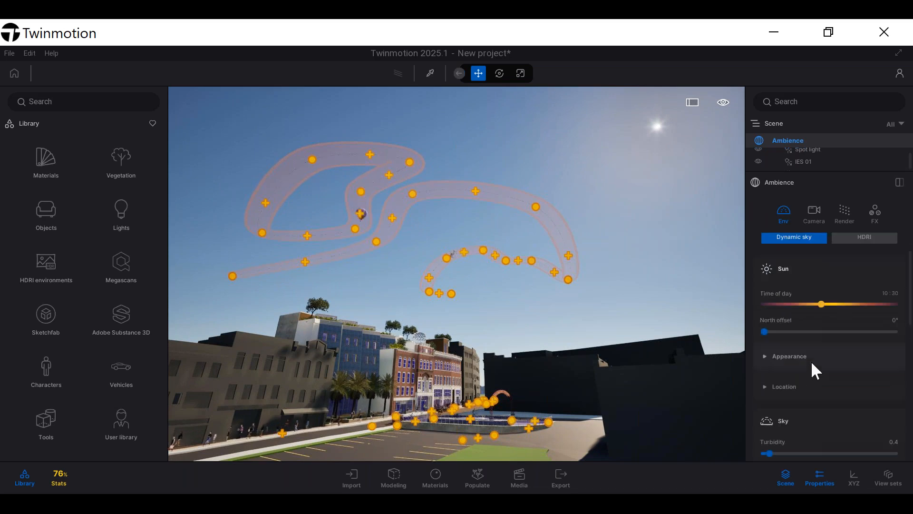
left_click(764, 357)
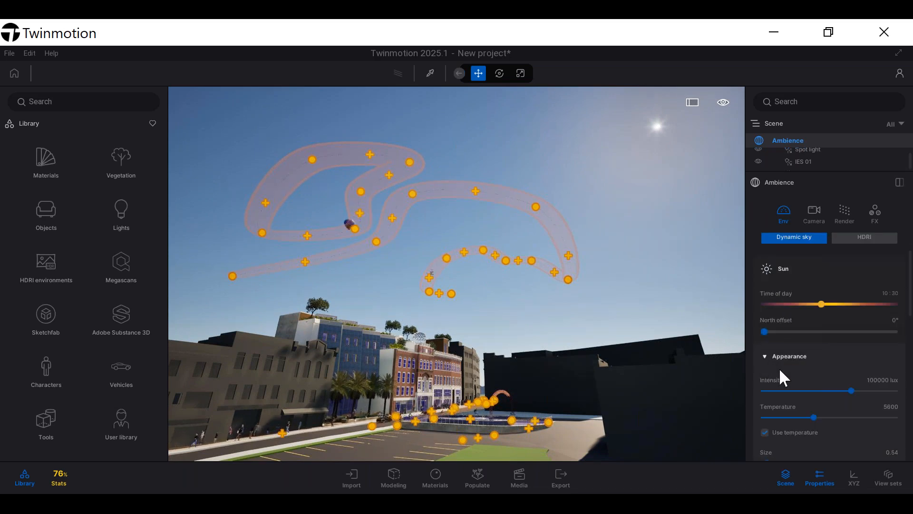
scroll(792, 401, "down", 1)
scroll(792, 401, "down", 5)
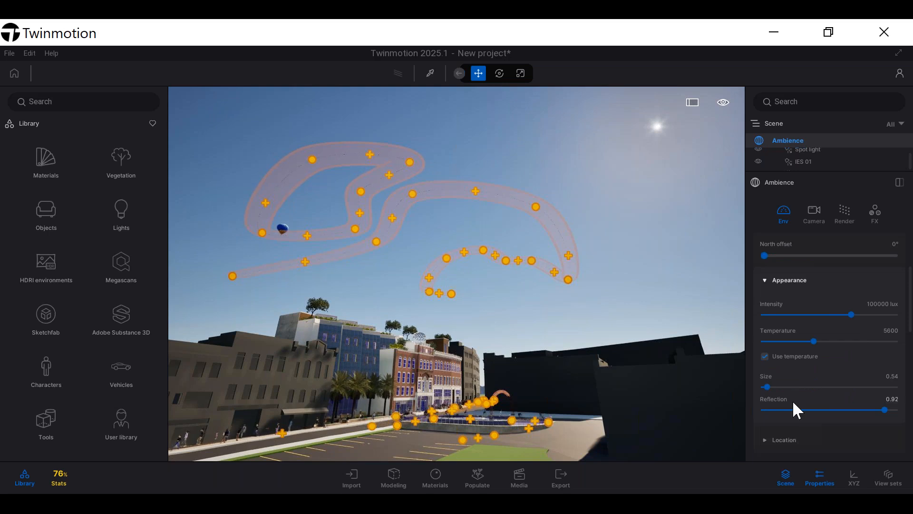
scroll(793, 404, "down", 5)
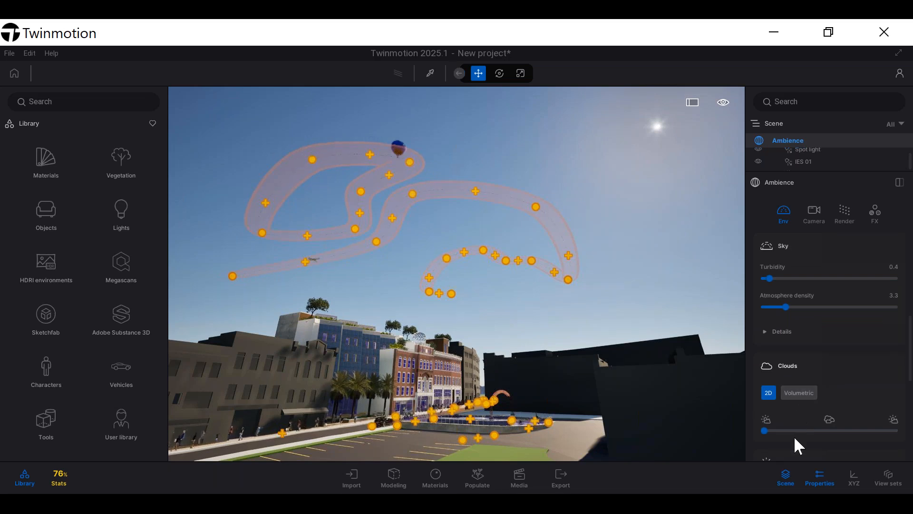
scroll(805, 387, "down", 1)
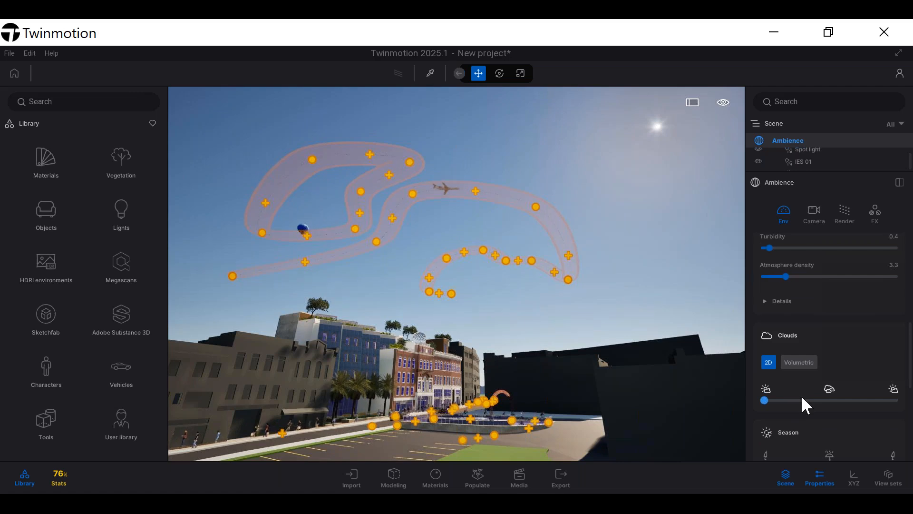
scroll(802, 396, "down", 1)
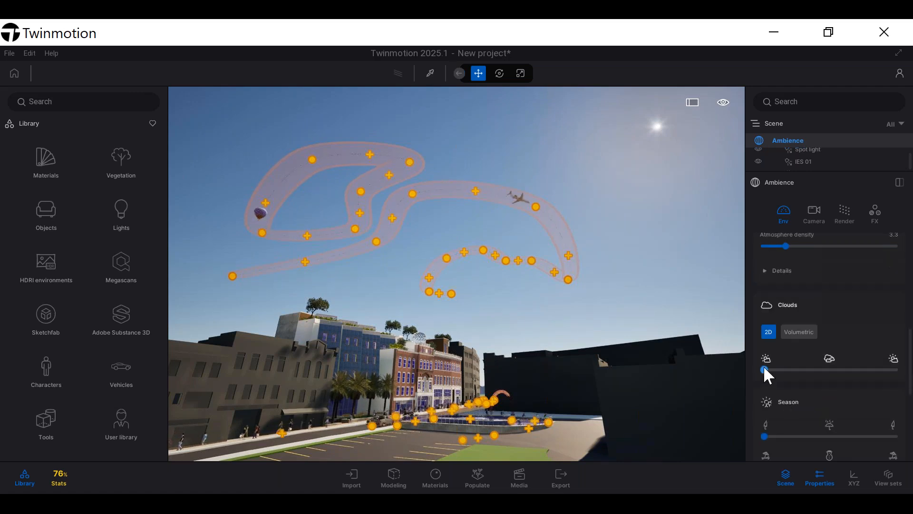
Change the clouds from 2D to Volumetric and raise the cloud coverage to about 30% of its range
mouse_move(765, 369)
left_mouse_down()
mouse_move(838, 380)
mouse_move(747, 371)
left_mouse_up()
left_click(799, 332)
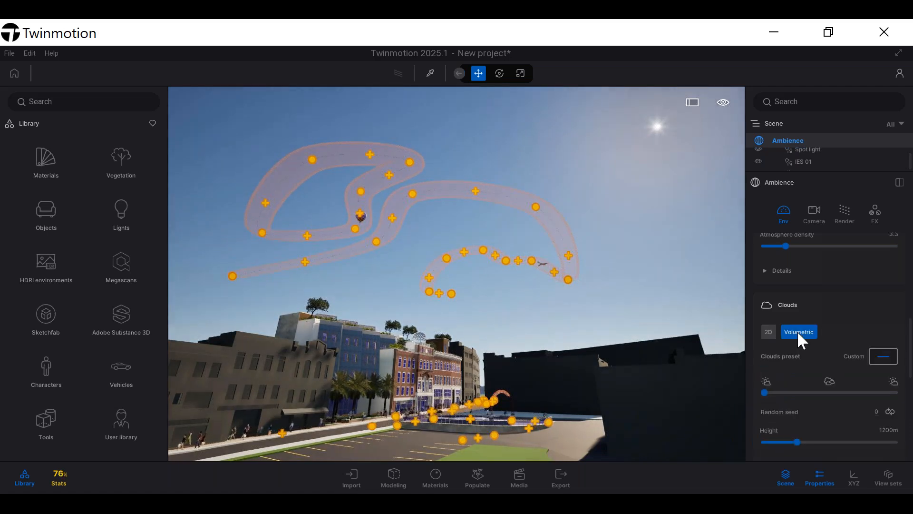
left_click_drag(764, 393, 804, 399)
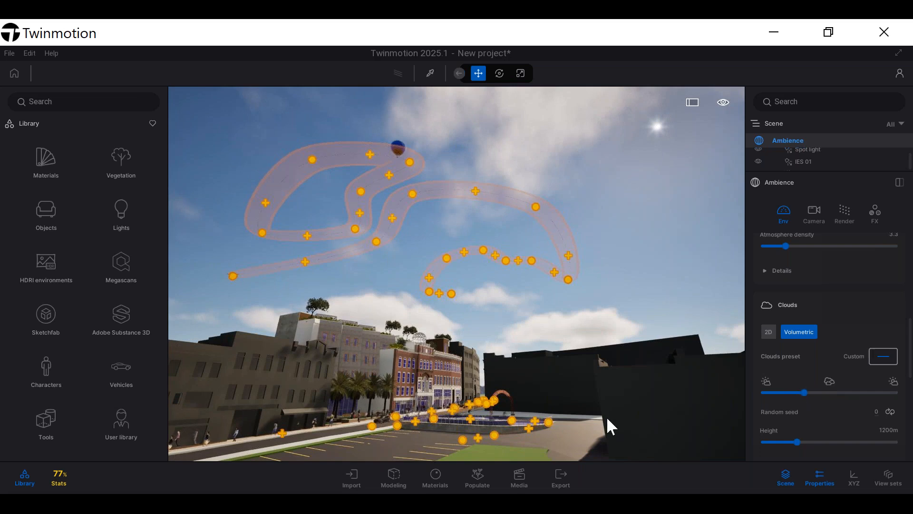
Try a snowy winter with snowfall in the Ambience Season settings, and return the season and weather to their lowest slider values
scroll(524, 349, "up", 2)
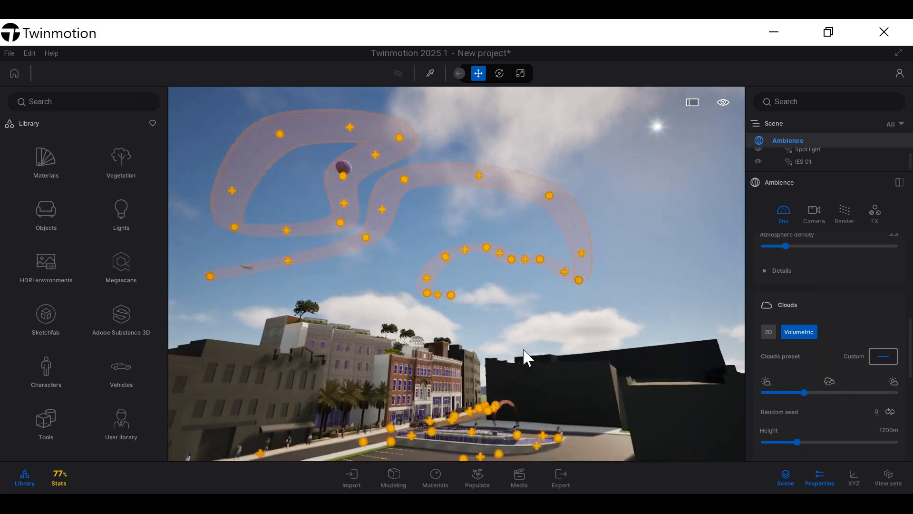
scroll(897, 406, "down", 2)
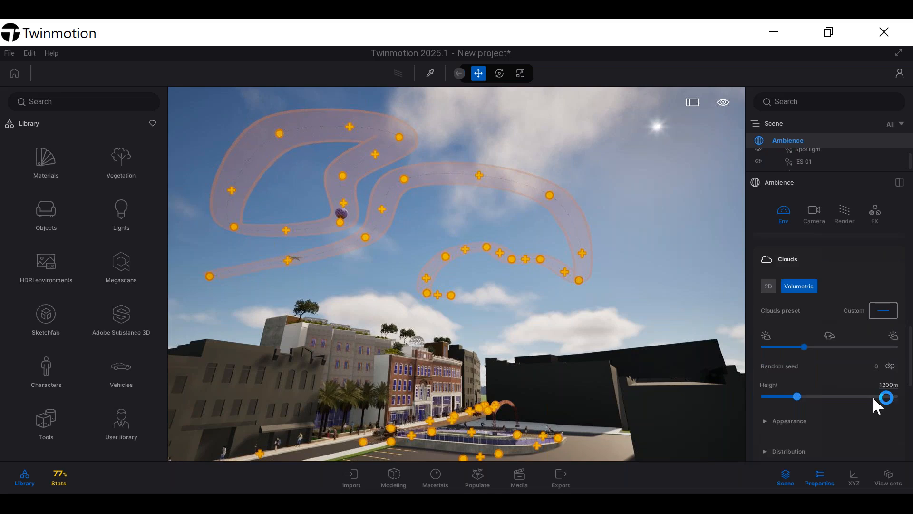
scroll(861, 390, "down", 5)
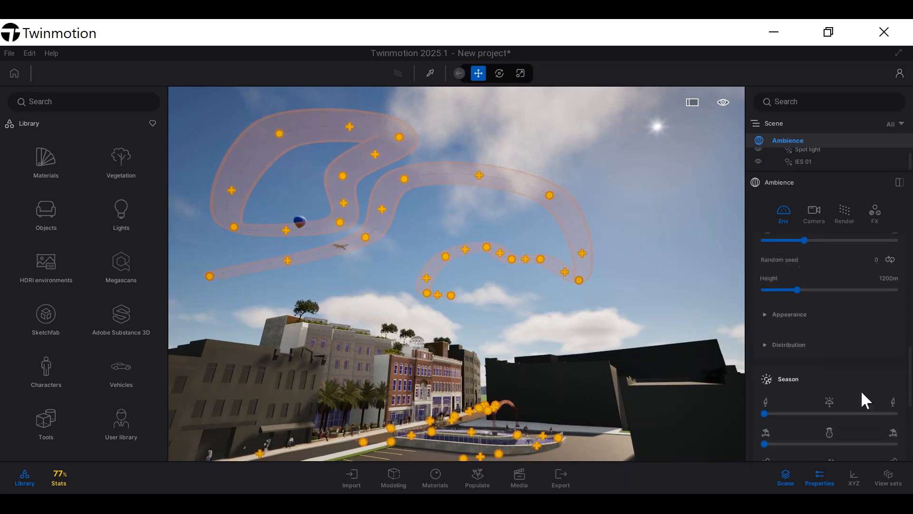
scroll(861, 390, "down", 1)
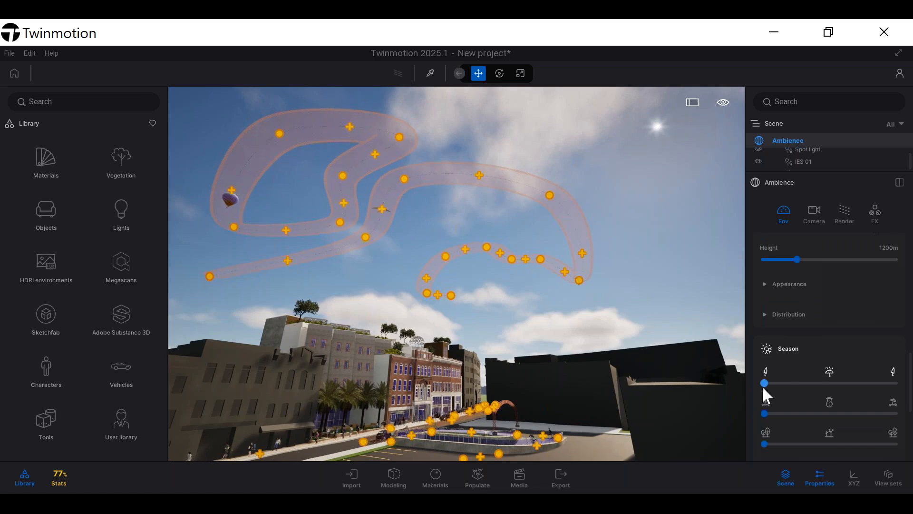
left_click_drag(764, 383, 830, 417)
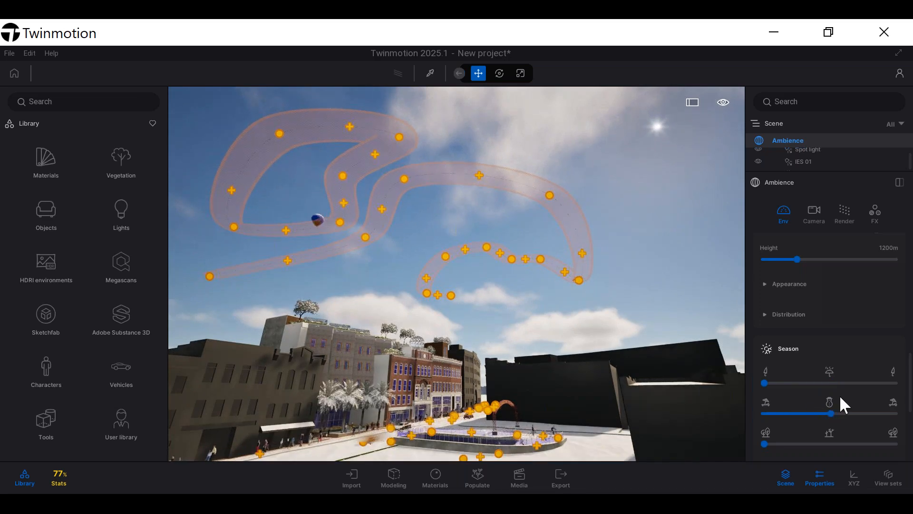
left_click_drag(832, 382, 827, 382)
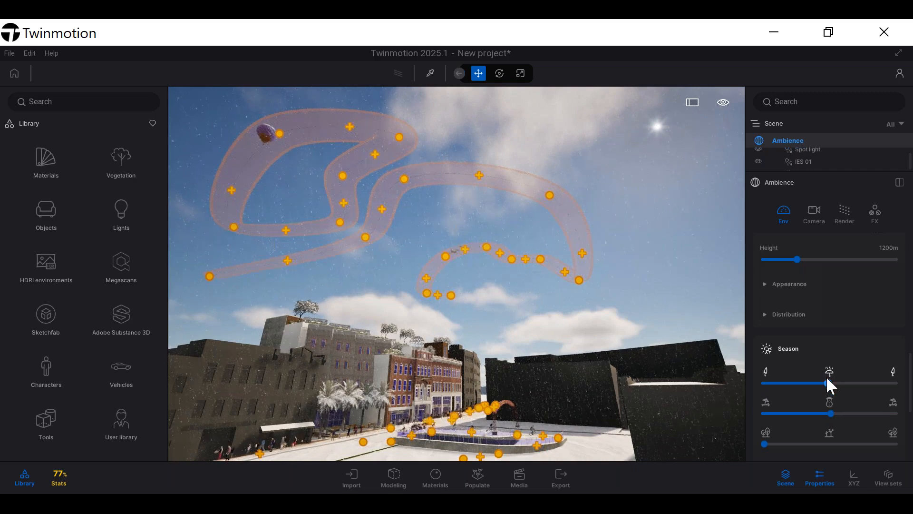
left_click_drag(768, 385, 746, 381)
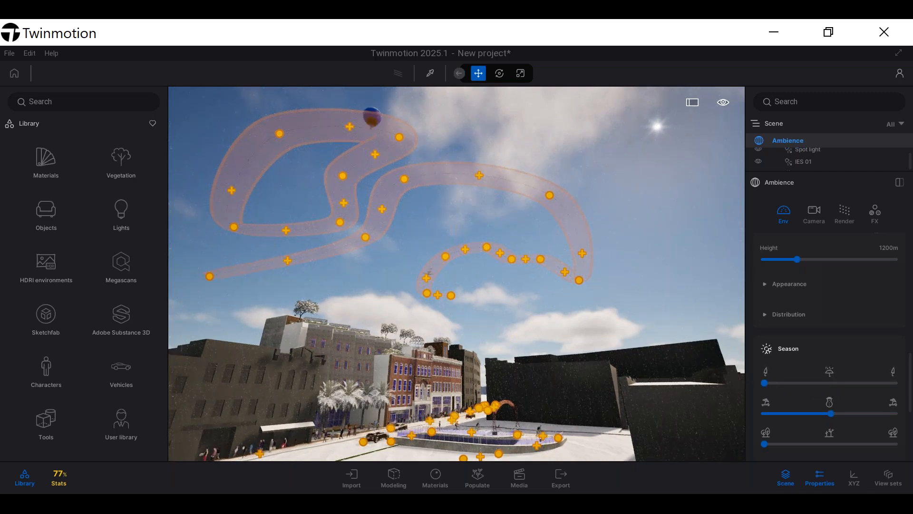
left_click_drag(832, 413, 738, 398)
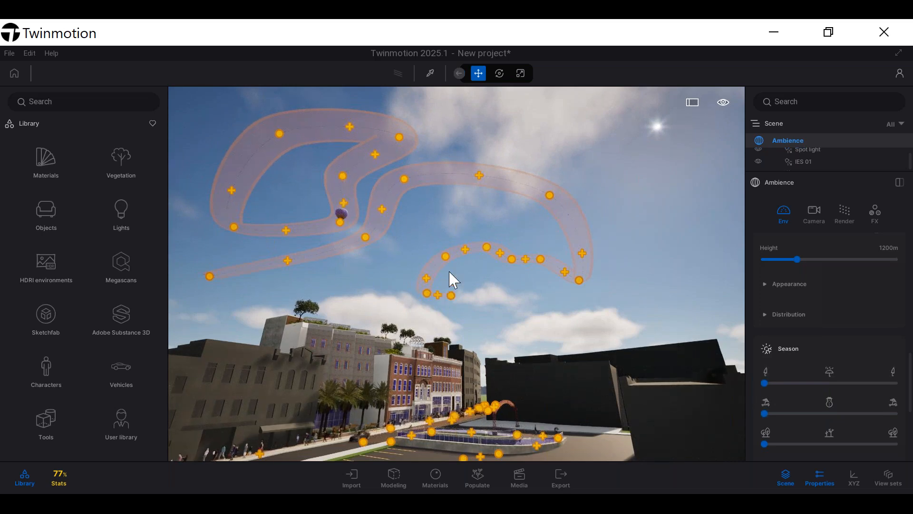
Place a Sedan 01 from the car library in the parking lot, near the edge along the street
right_click_drag(451, 267, 451, 348)
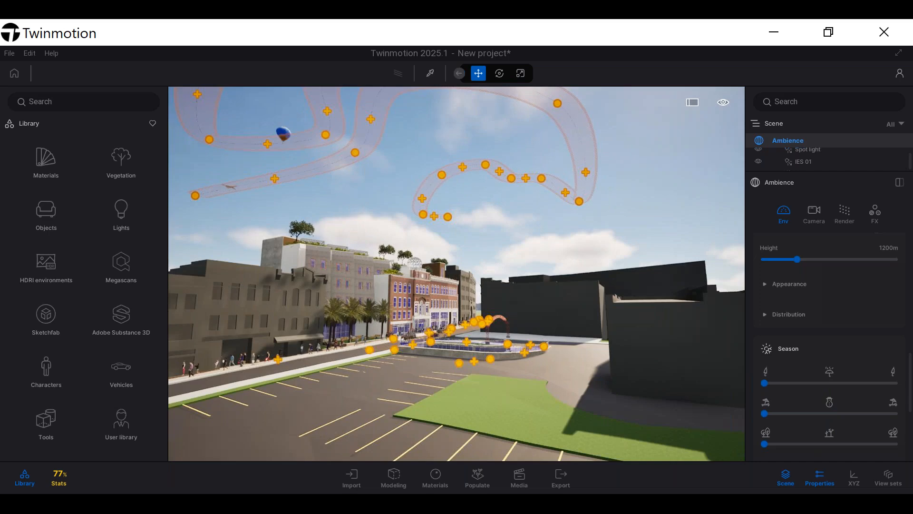
right_click_drag(481, 265, 508, 335)
right_click_drag(466, 250, 397, 271)
left_click(121, 371)
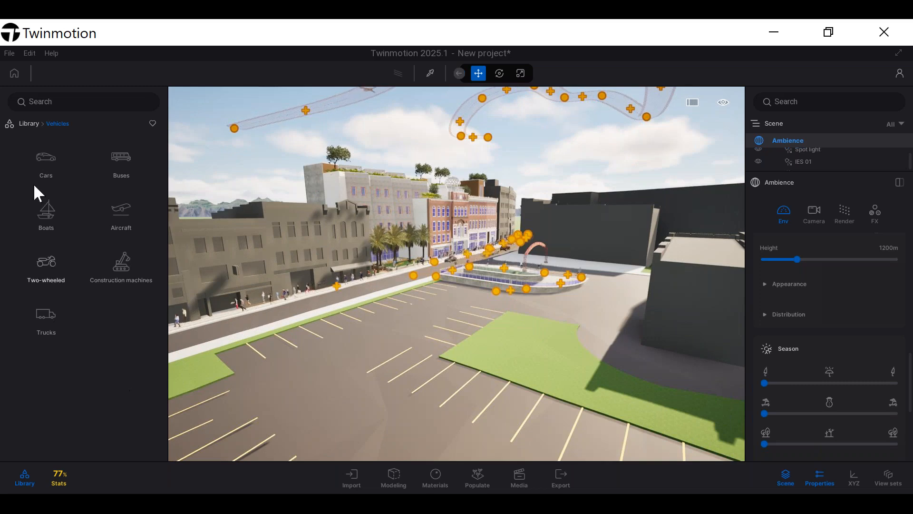
left_click(54, 157)
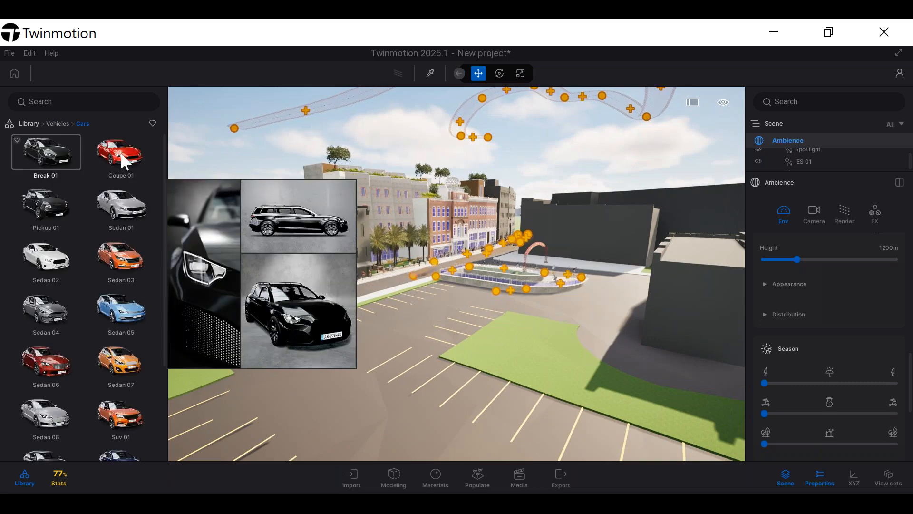
left_click_drag(121, 153, 386, 307)
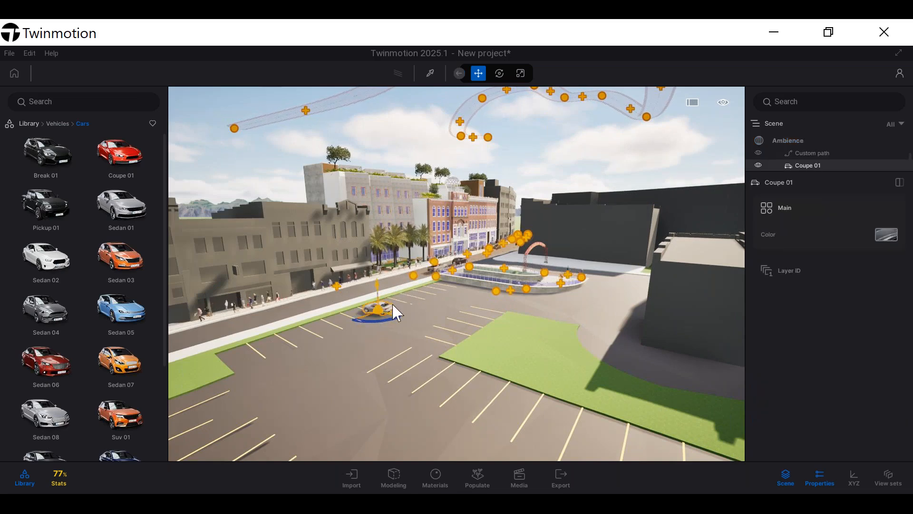
key("ctrl+z")
left_click_drag(115, 211, 377, 308)
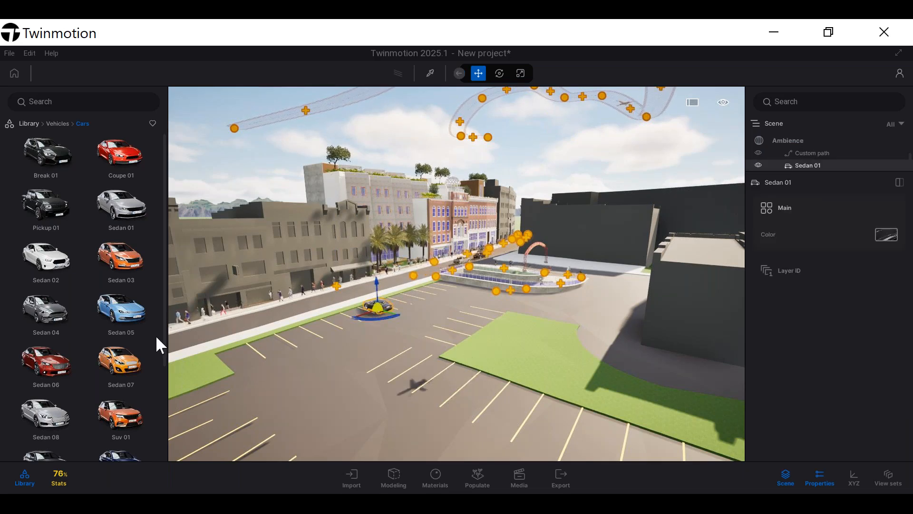
Place a Sedan 05 in the parking lot beside the central grass area and deselect it
mouse_move(120, 326)
left_click_drag(120, 326, 440, 406)
scroll(551, 384, "down", 5)
scroll(513, 397, "up", 2)
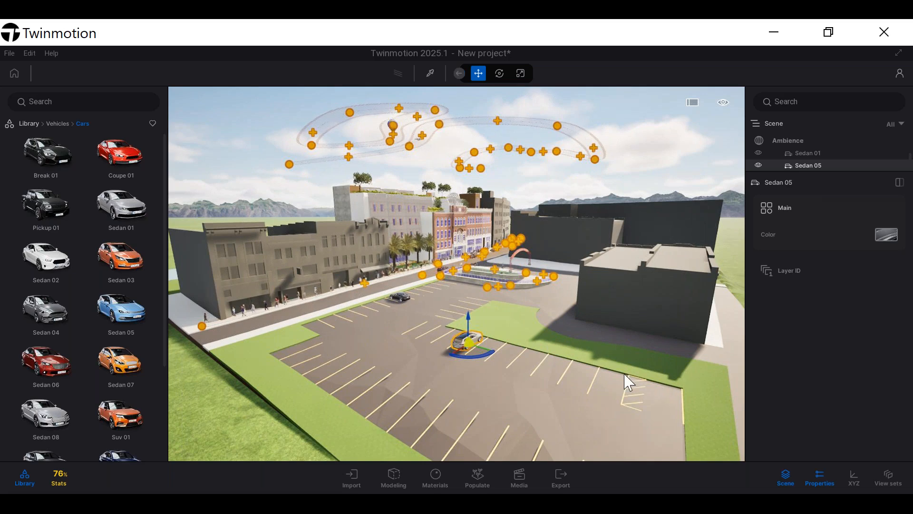
scroll(432, 333, "up", 5)
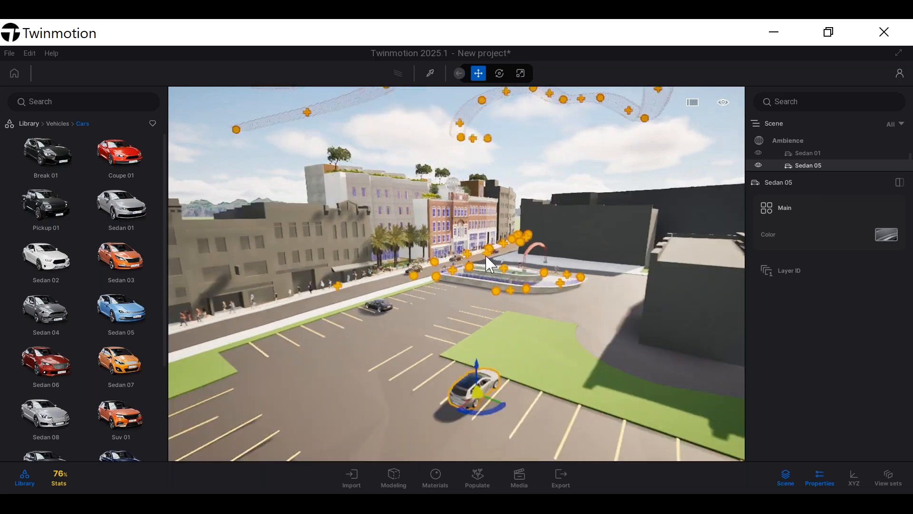
left_click(558, 190)
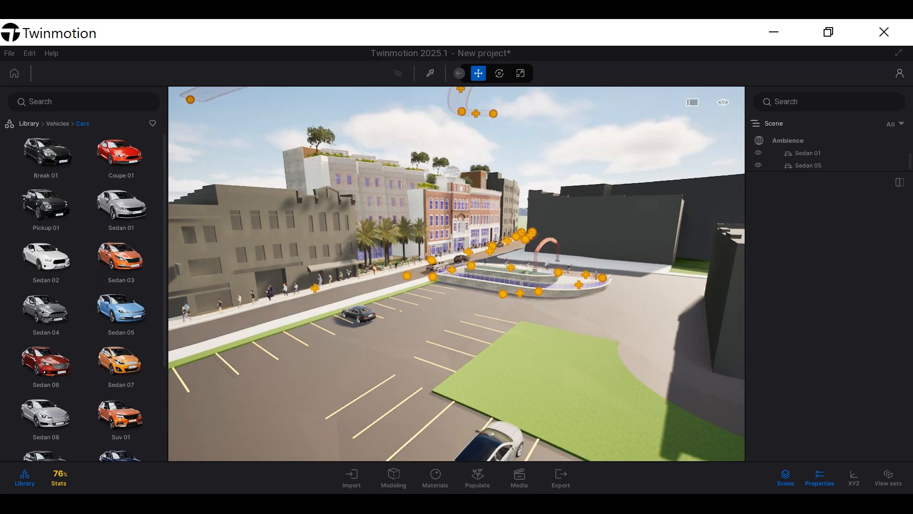
Create a first still image in the media area, framing the palm trees, brick facade and street traffic
left_click(534, 483)
scroll(503, 142, "up", 5)
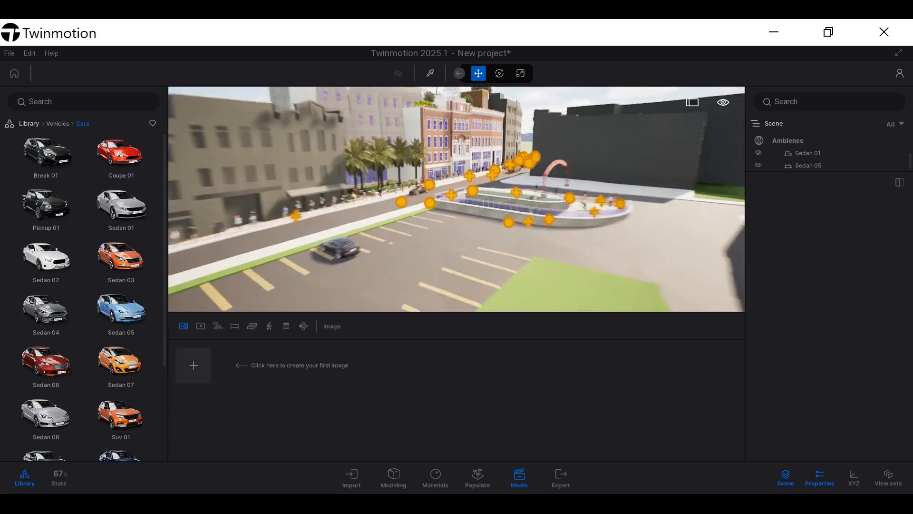
scroll(503, 142, "down", 5)
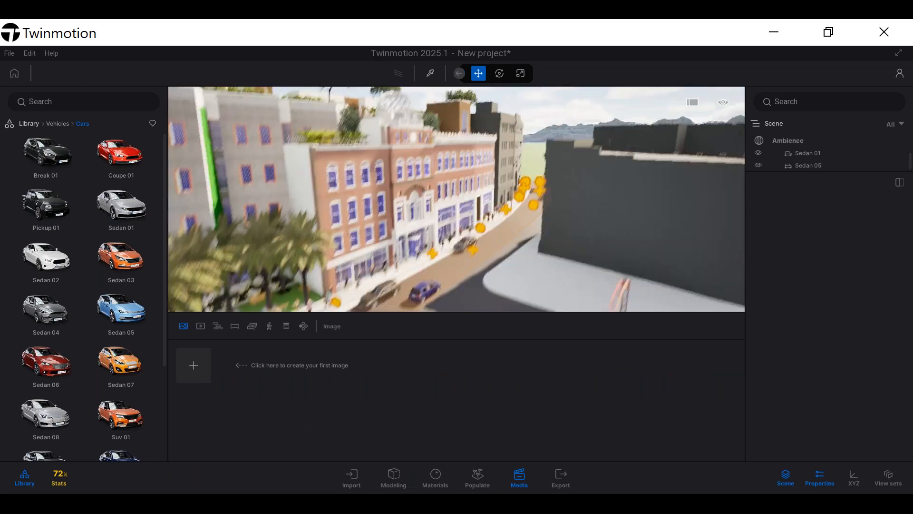
middle_click_drag(481, 151, 490, 117)
scroll(481, 151, "up", 2)
mouse_move(479, 161)
middle_mouse_down()
mouse_move(487, 132)
mouse_move(475, 160)
middle_mouse_up()
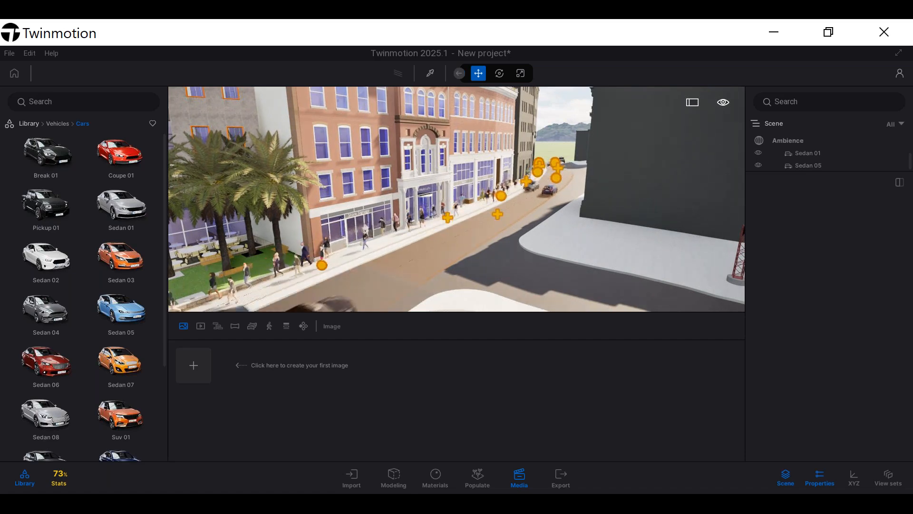
right_click_drag(376, 185, 304, 119)
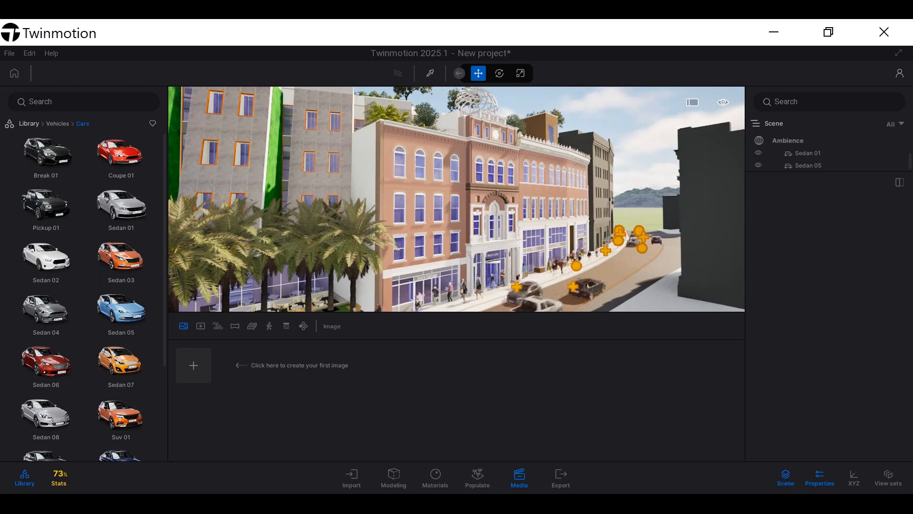
scroll(419, 220, "down", 3)
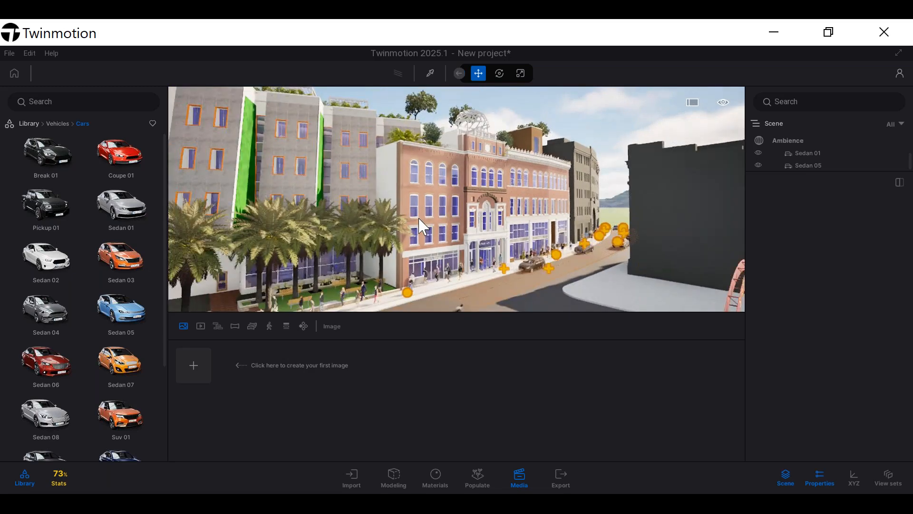
right_click_drag(419, 219, 384, 233)
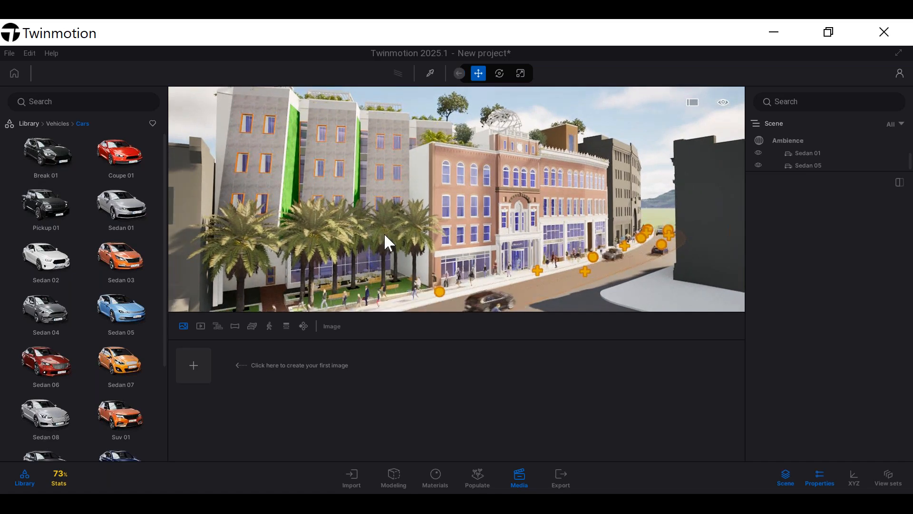
left_click(195, 367)
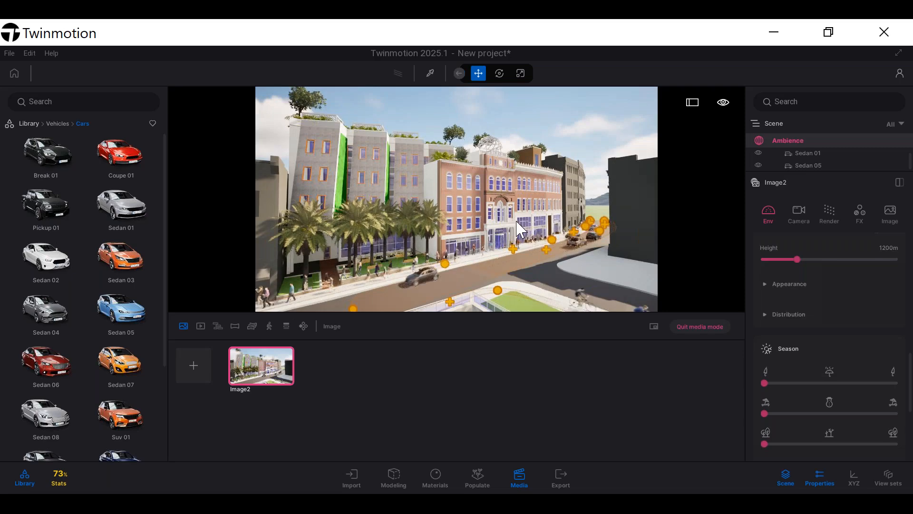
Create a second still image with a distant view of the whole block, the parking lot and the sky paths
scroll(517, 225, "down", 5)
right_click_drag(528, 204, 510, 139)
scroll(500, 227, "down", 5)
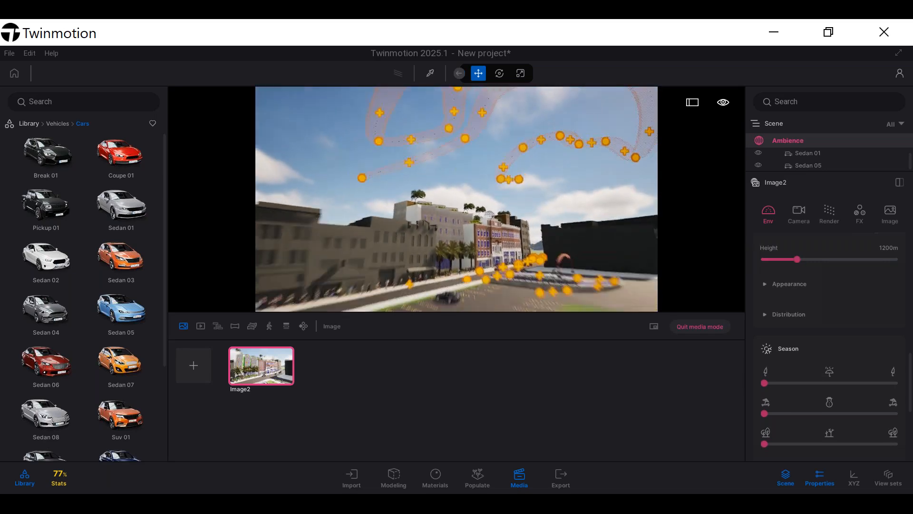
right_click_drag(500, 227, 502, 209)
middle_click_drag(499, 226, 386, 274)
right_click_drag(483, 226, 433, 227)
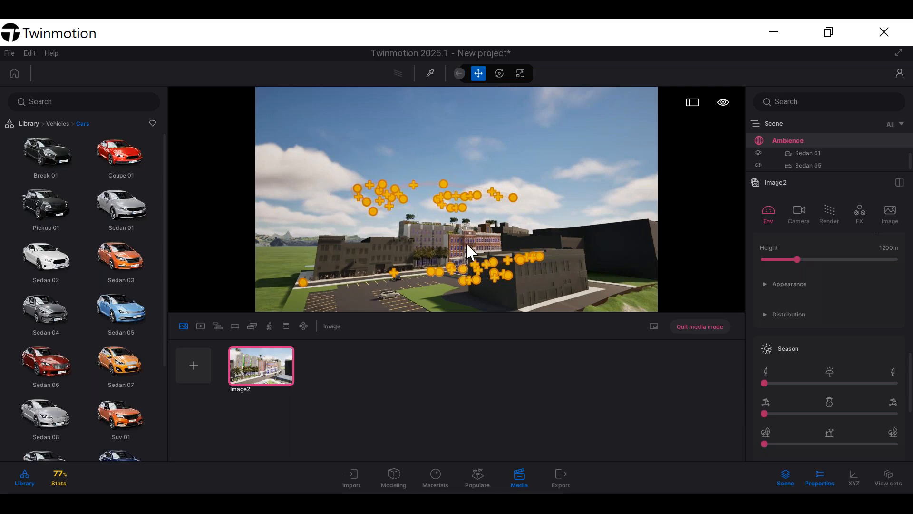
scroll(466, 241, "up", 1)
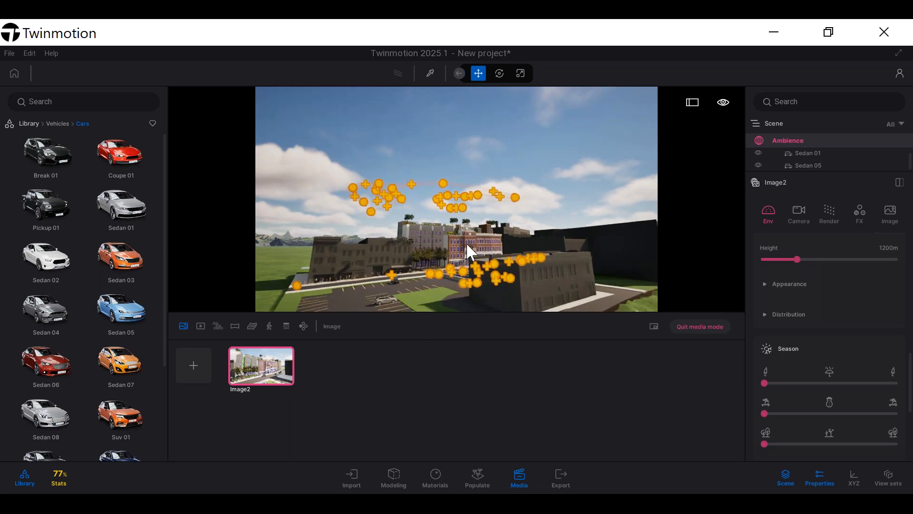
left_click(193, 367)
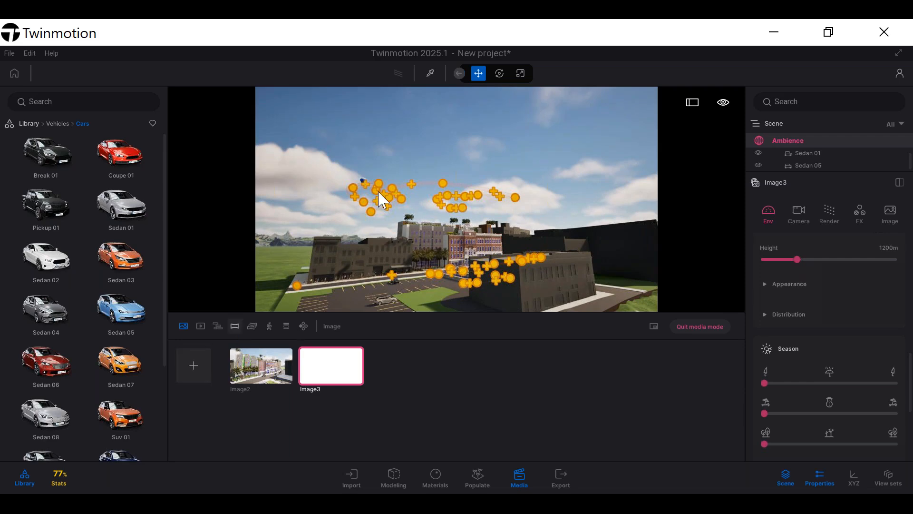
Create a third still image from closer to the buildings, keeping the sky paths and rooftops in frame
scroll(450, 252, "up", 4)
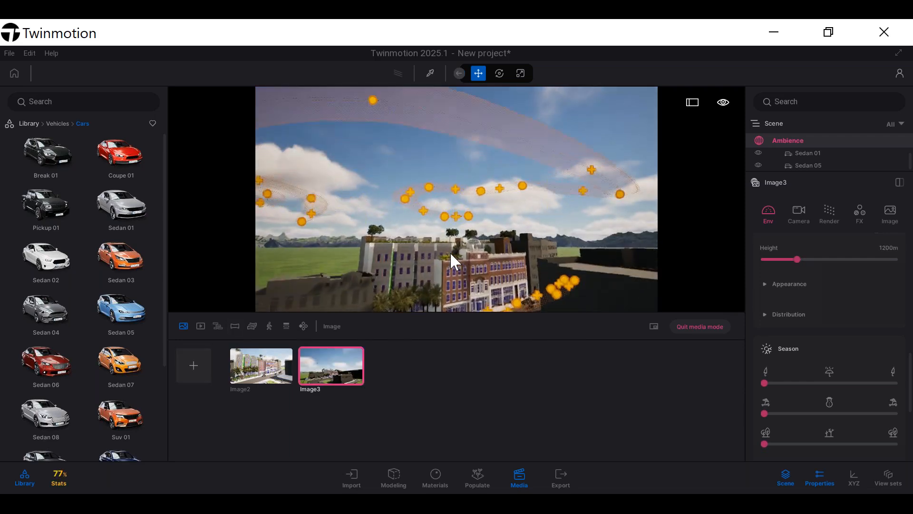
scroll(450, 252, "down", 1)
scroll(450, 252, "down", 2)
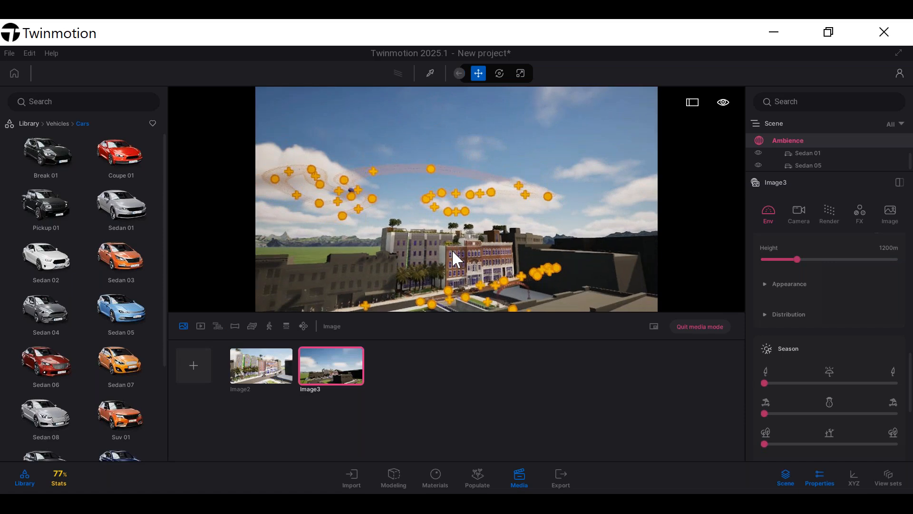
scroll(452, 247, "up", 2)
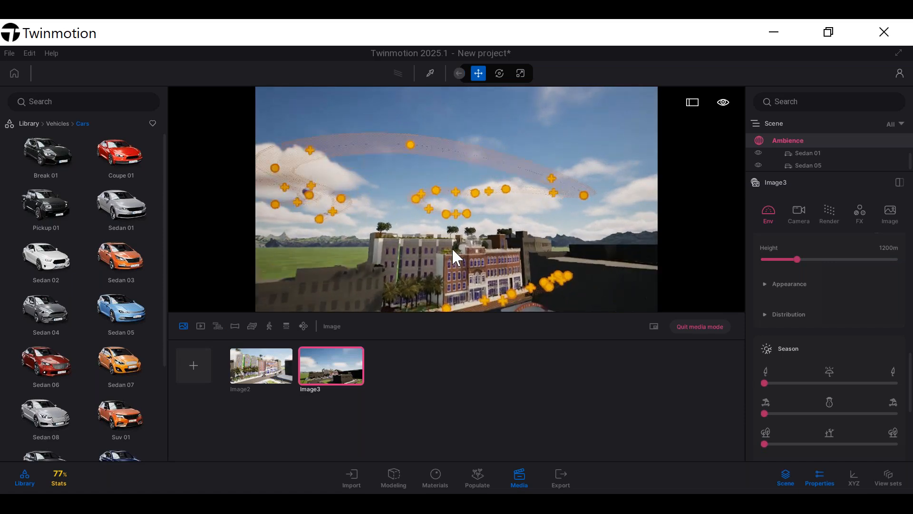
scroll(452, 247, "down", 2)
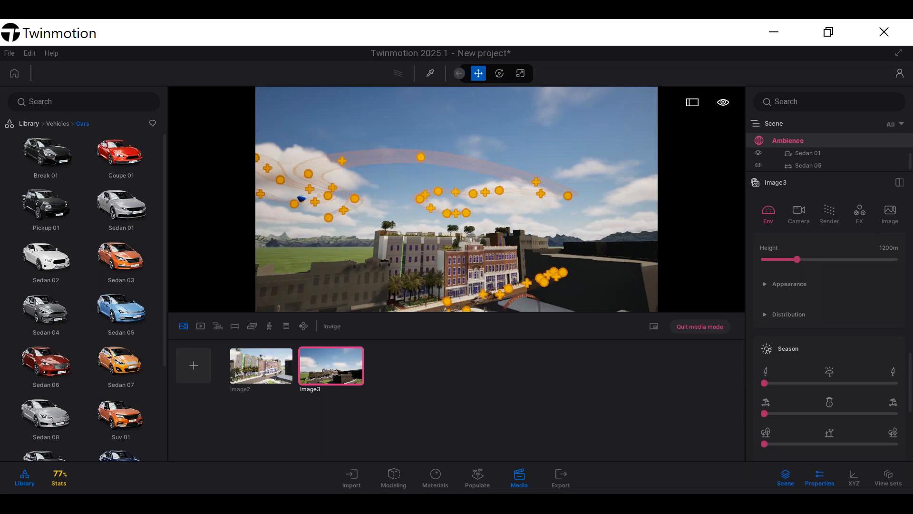
left_click(193, 364)
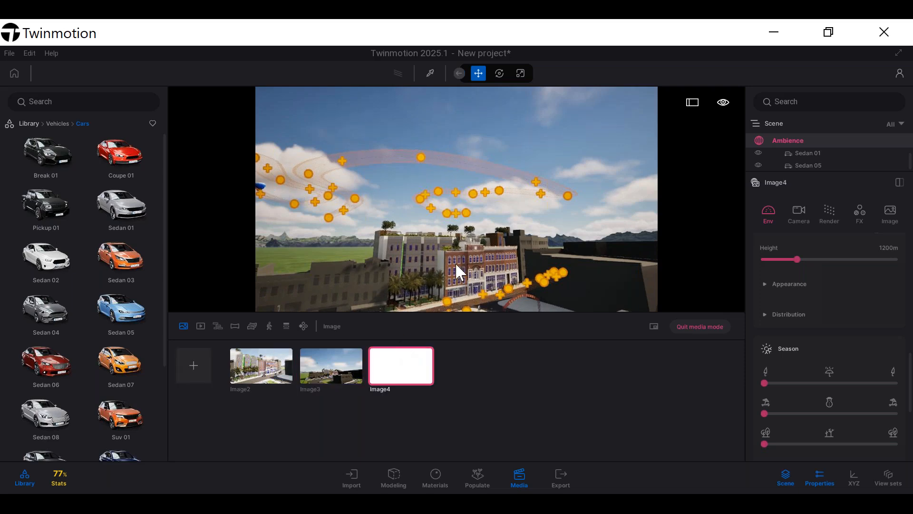
Create a fourth still image inside the bedroom, framing the seated man on the striped bed and the wooden headboard
scroll(453, 248, "up", 3)
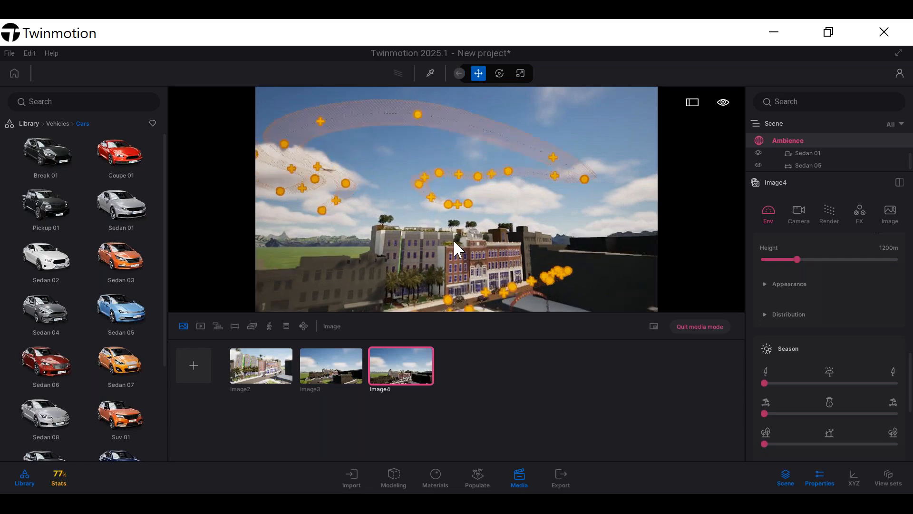
scroll(454, 241, "up", 4)
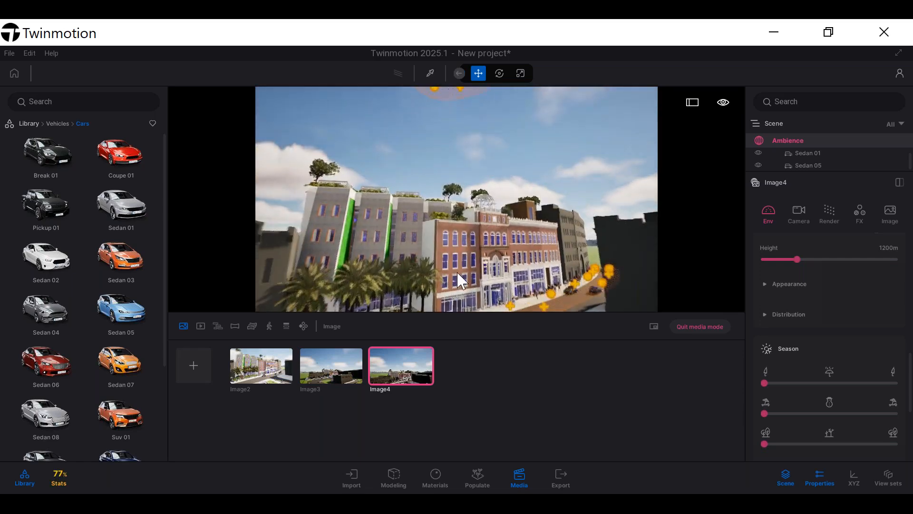
scroll(461, 280, "up", 5)
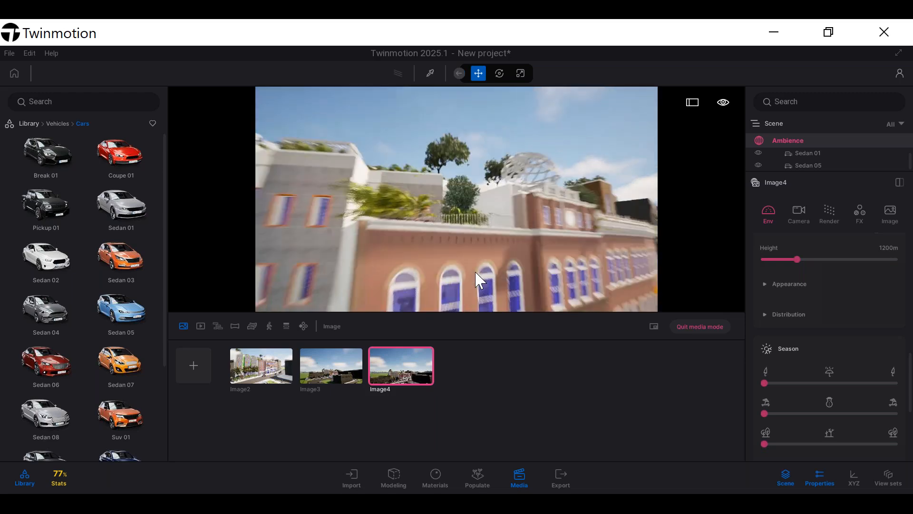
scroll(478, 280, "up", 5)
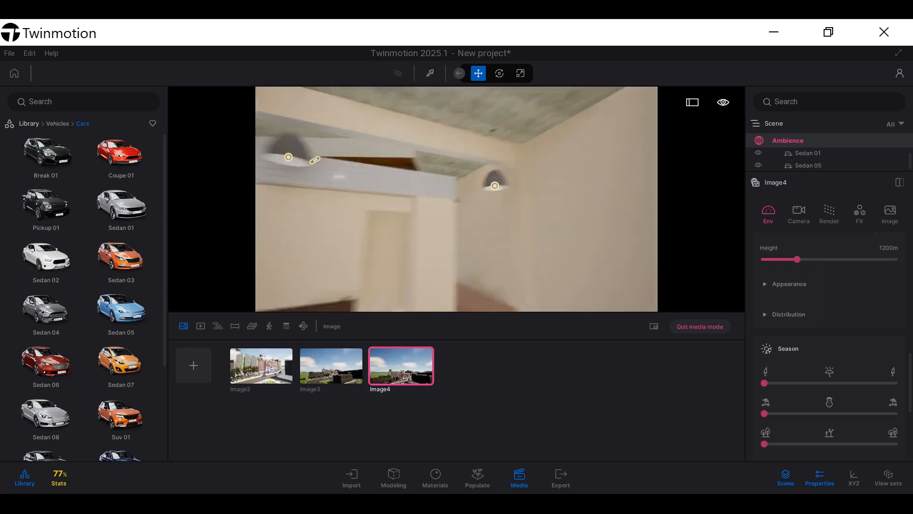
right_click_drag(478, 280, 648, 255)
key("d")
key("s")
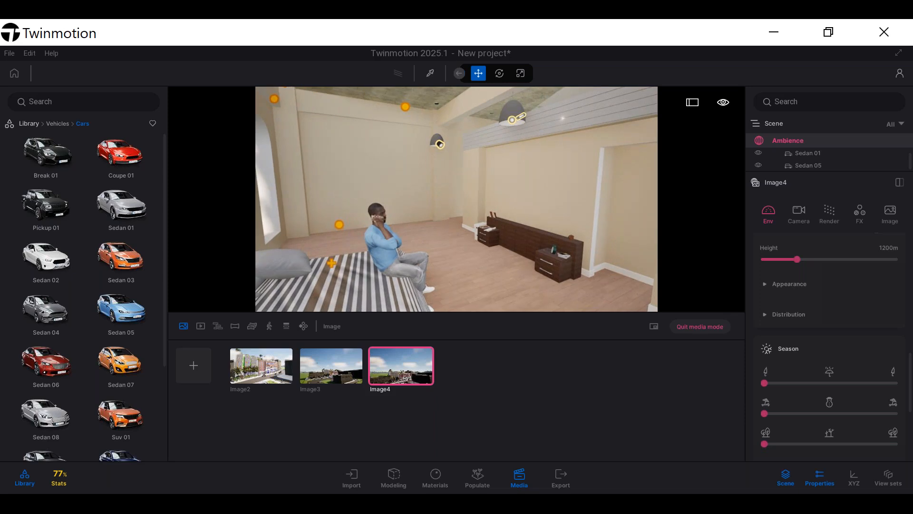
left_click(195, 369)
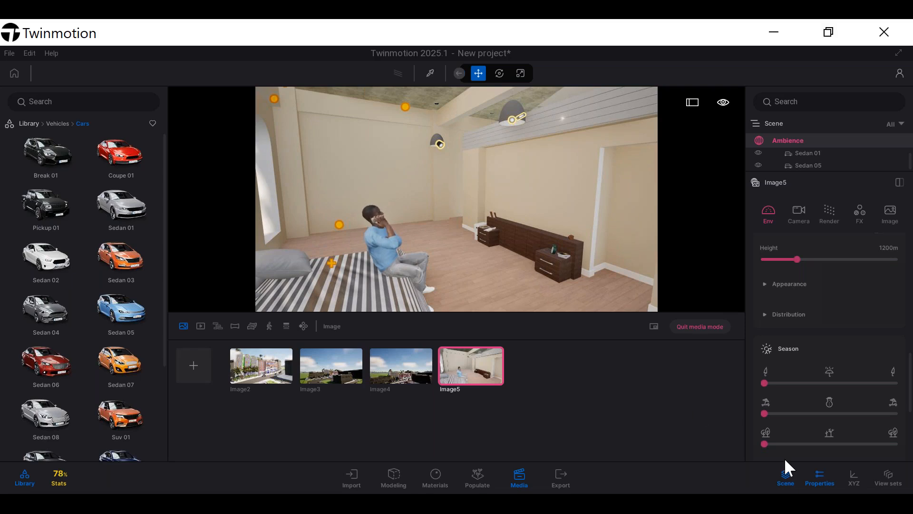
Switch the global illumination of Image2, the street view with palm trees, to Lumen
left_click(571, 474)
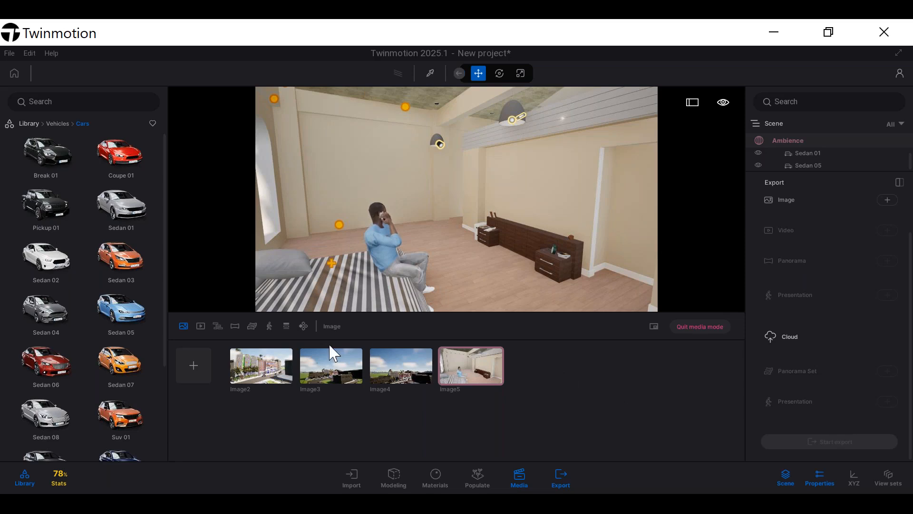
left_click(281, 371)
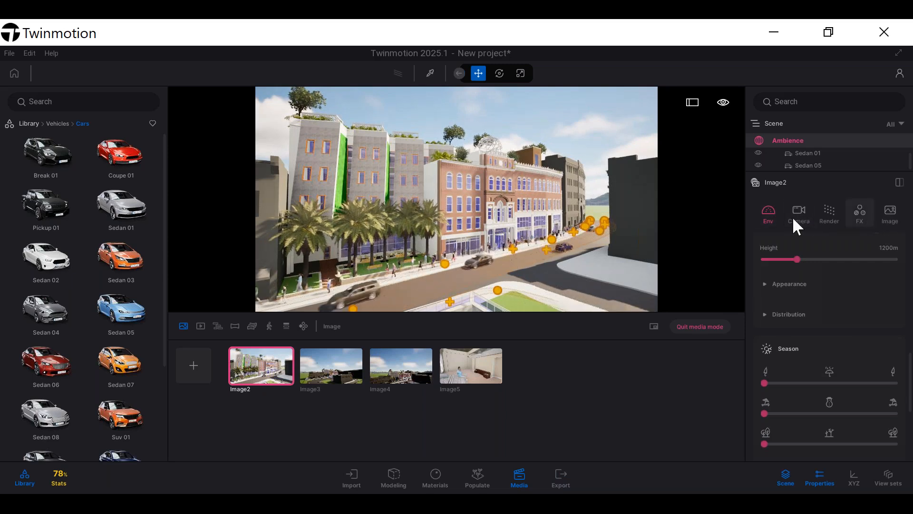
left_click(822, 217)
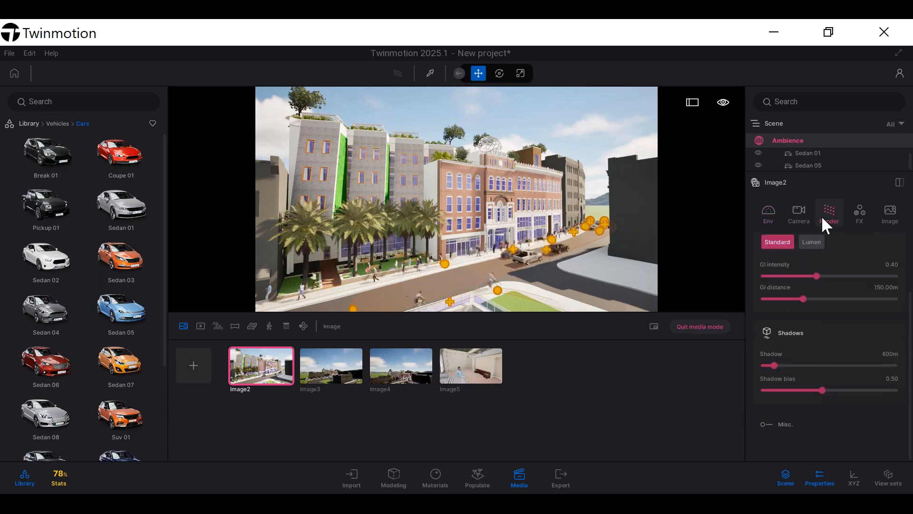
left_click(812, 243)
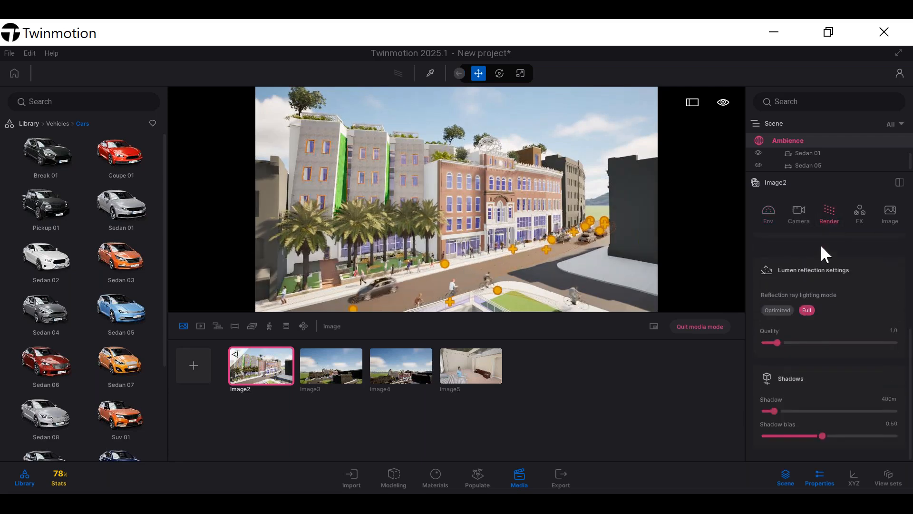
scroll(812, 315, "up", 5)
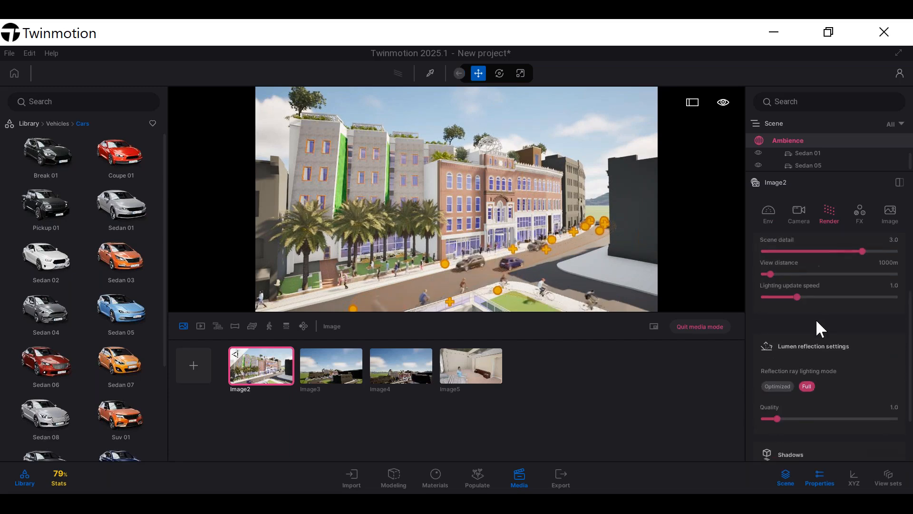
scroll(820, 318, "up", 2)
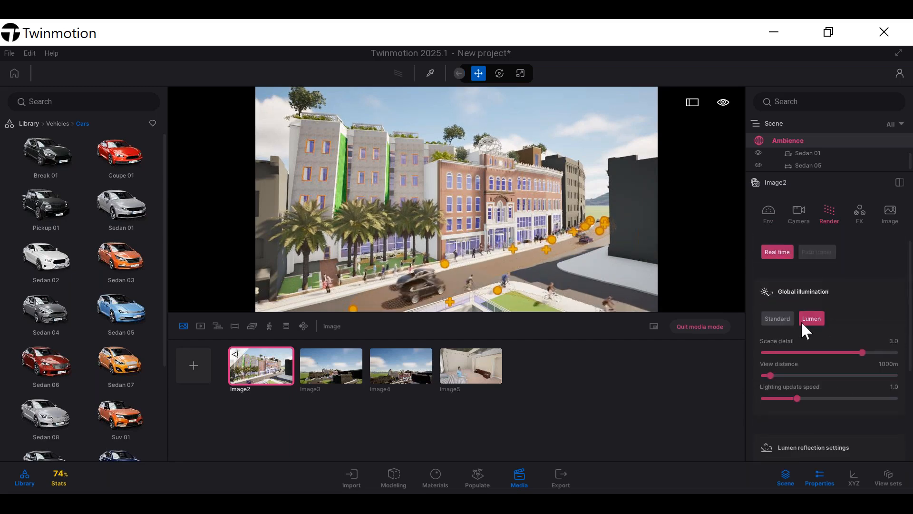
Switch the global illumination of Image3, Image4 and Image5 to Lumen as well
left_click(341, 376)
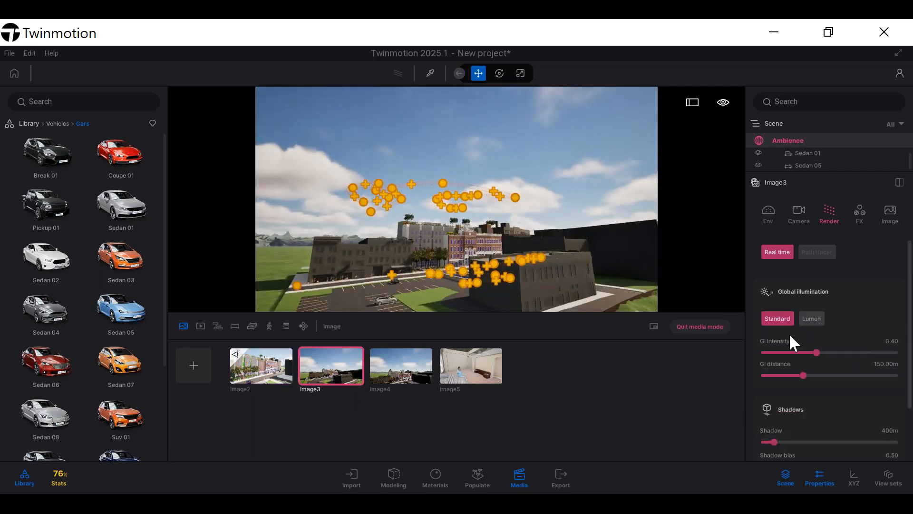
left_click(815, 319)
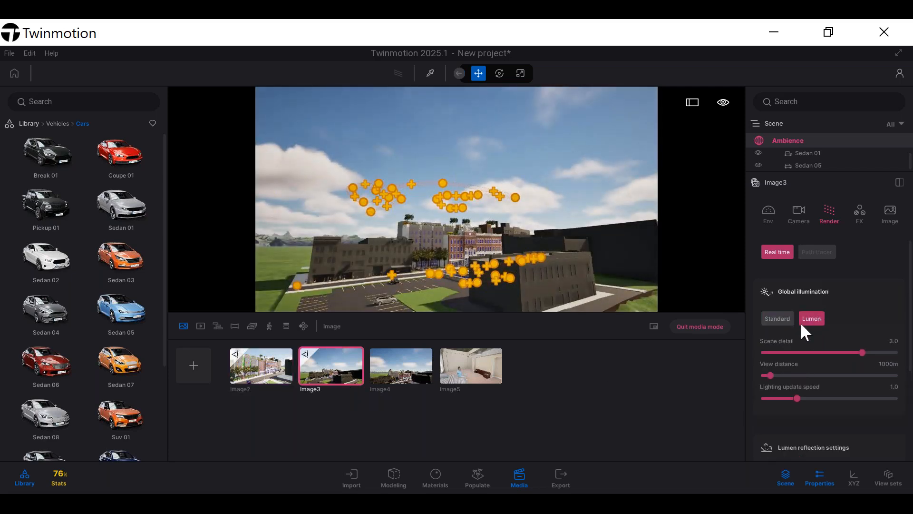
left_click(417, 372)
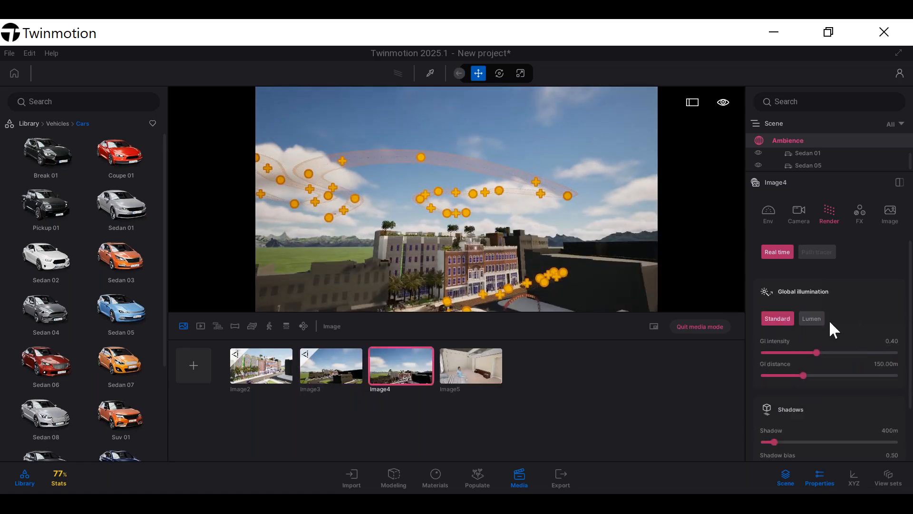
left_click(813, 320)
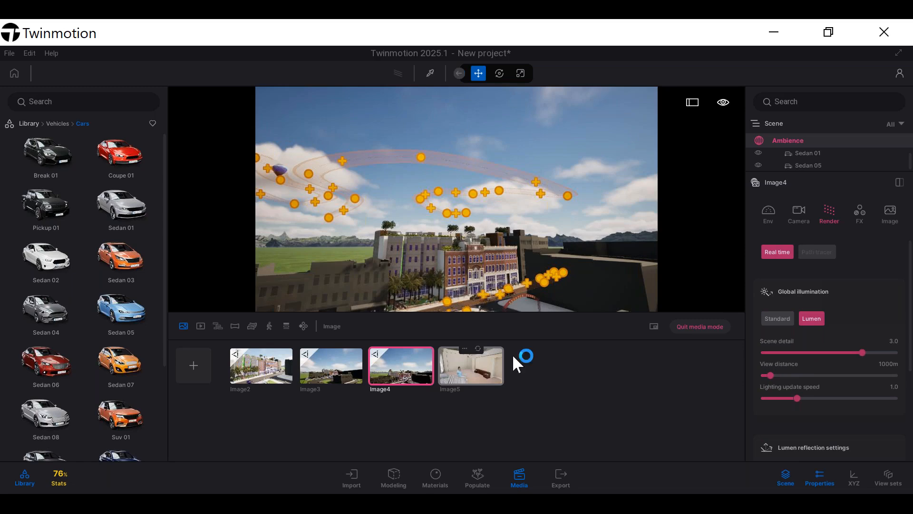
left_click(812, 318)
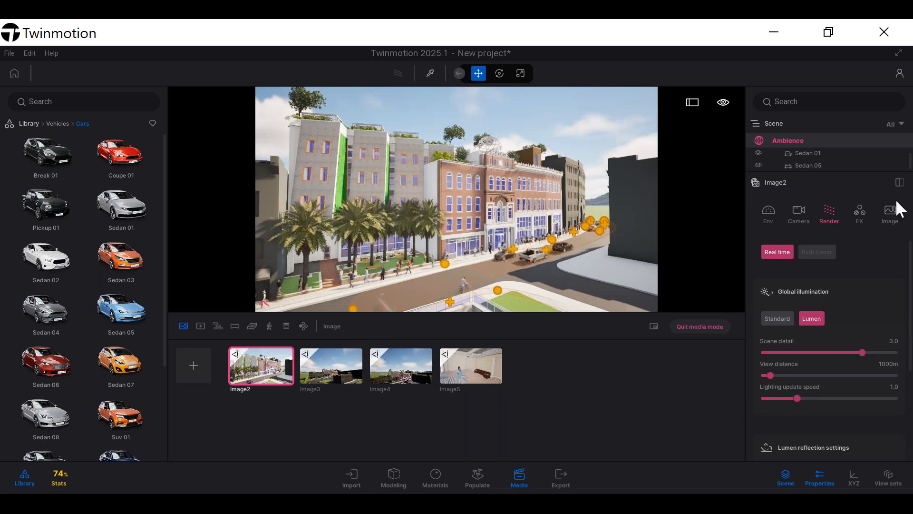
Set the roll angle of Image2 to about 13 so the street view is tilted
left_click(885, 214)
left_click(861, 213)
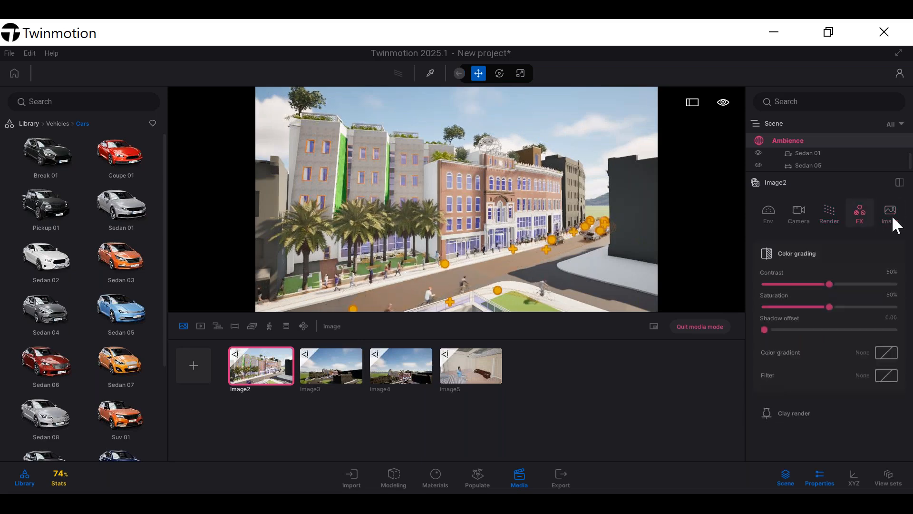
left_click(891, 214)
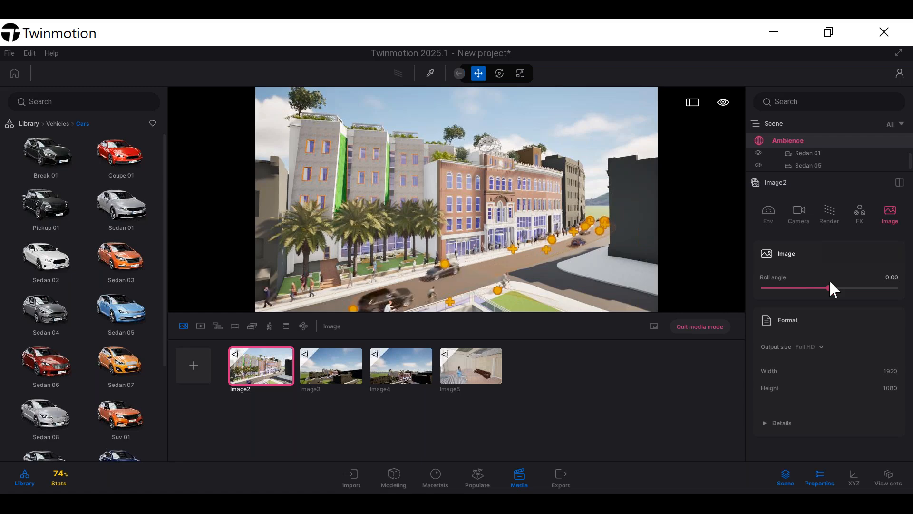
mouse_move(828, 288)
left_mouse_down()
mouse_move(852, 286)
mouse_move(798, 286)
mouse_move(838, 295)
mouse_move(830, 292)
left_mouse_up()
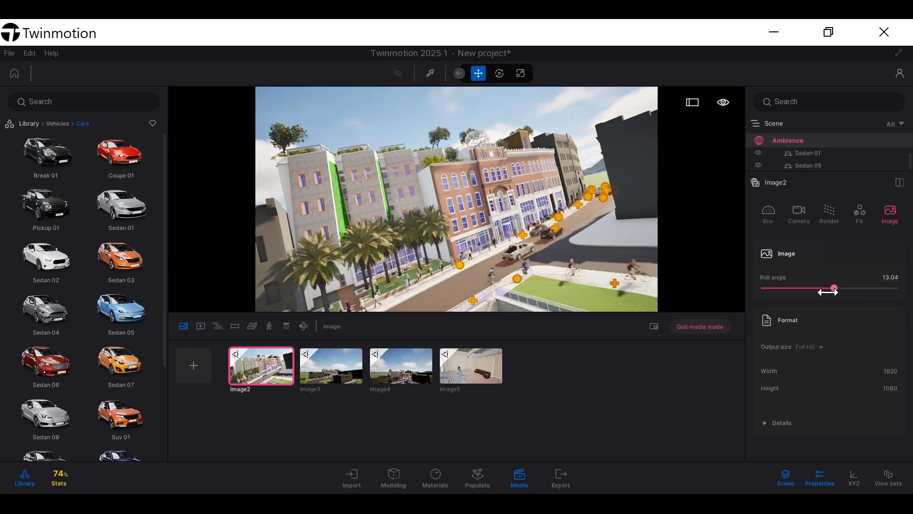
Review the other still images and examine the output size options and format details of Image5
left_click(331, 367)
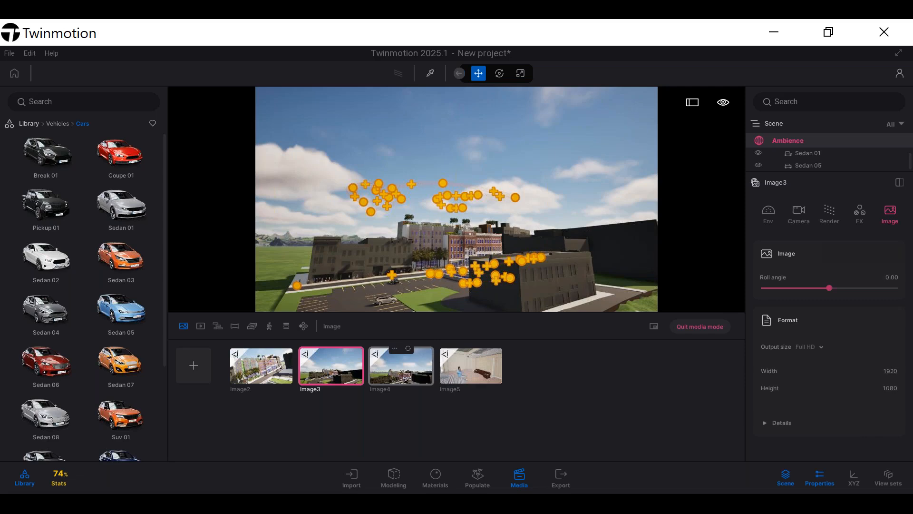
left_click(401, 366)
left_click(469, 374)
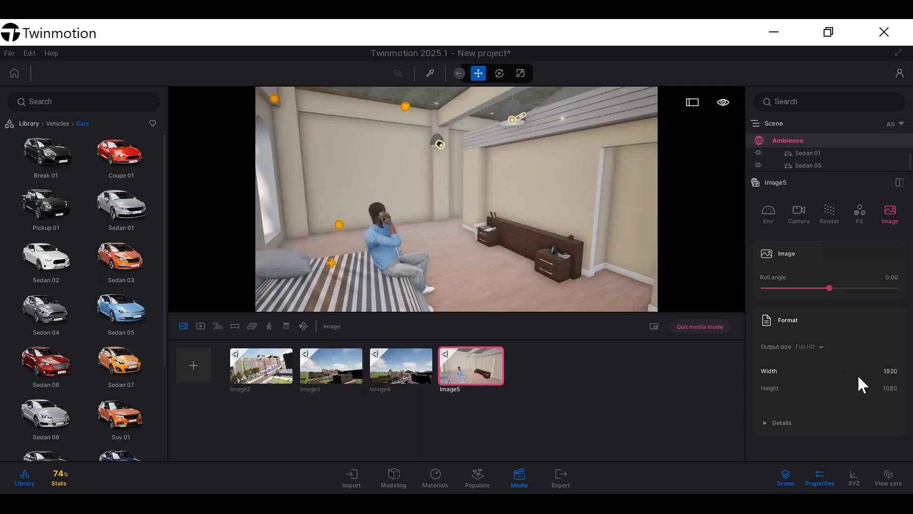
left_click(810, 348)
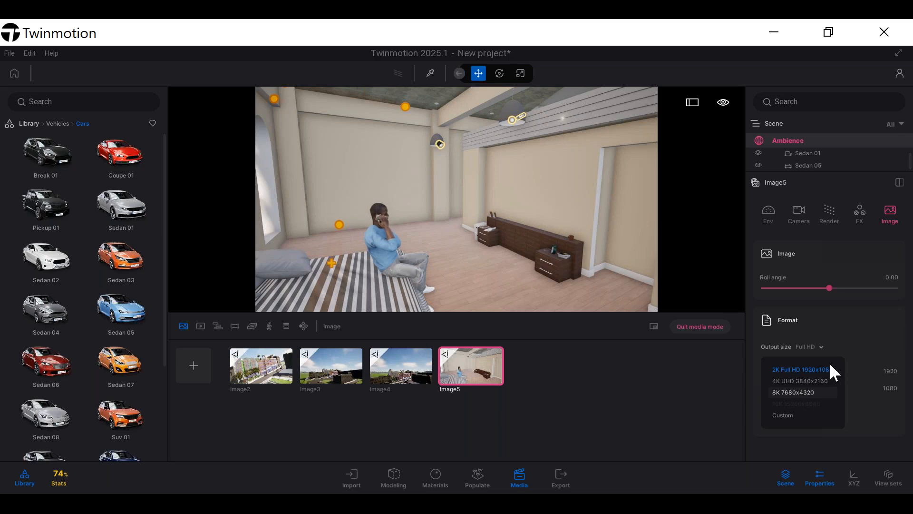
left_click(872, 374)
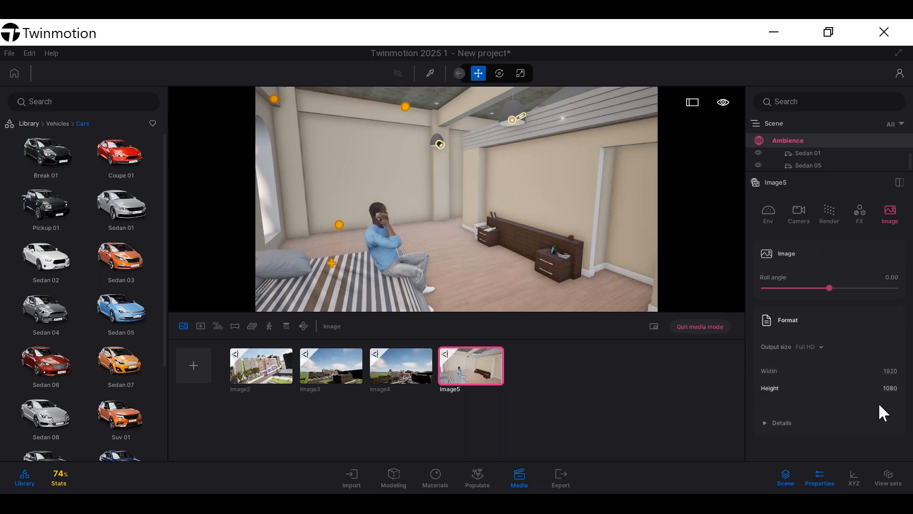
left_click(781, 422)
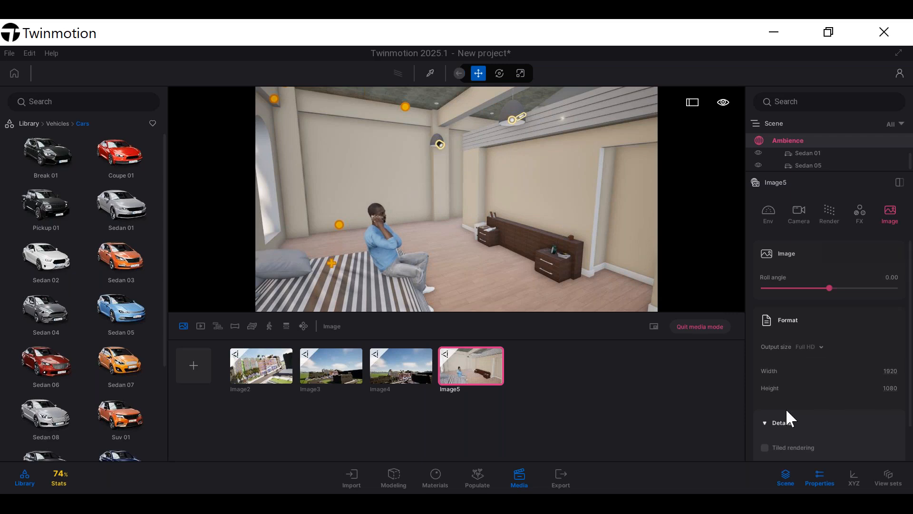
scroll(794, 401, "down", 1)
scroll(796, 397, "up", 1)
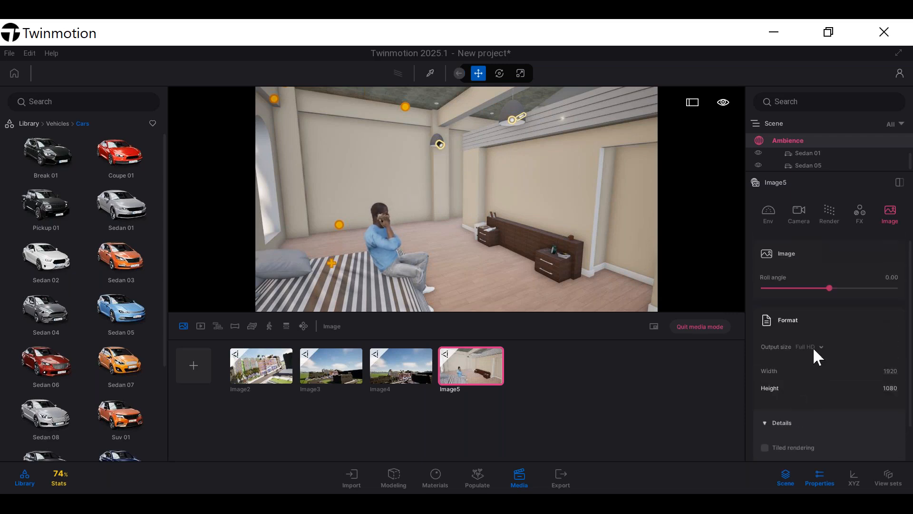
scroll(815, 367, "down", 1)
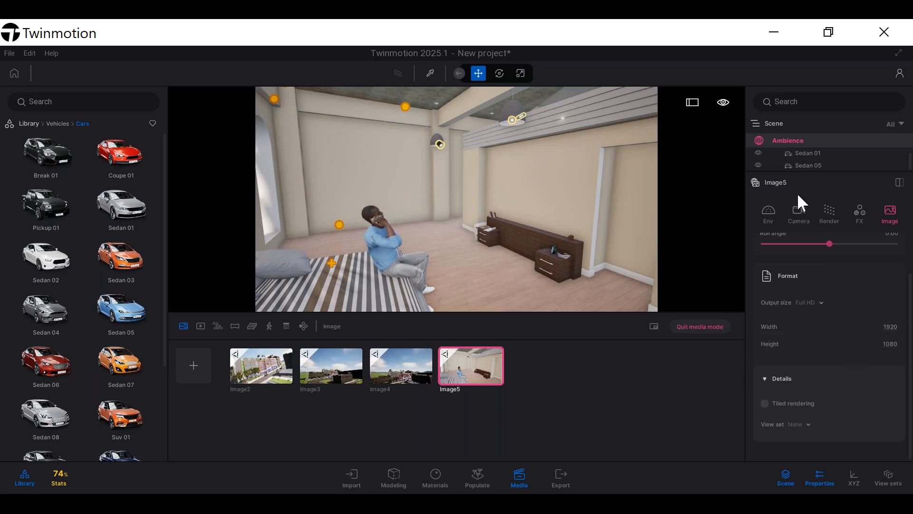
Enable Filmback in the camera settings of Image5 and keep the 16:9 Film preset
left_click(802, 215)
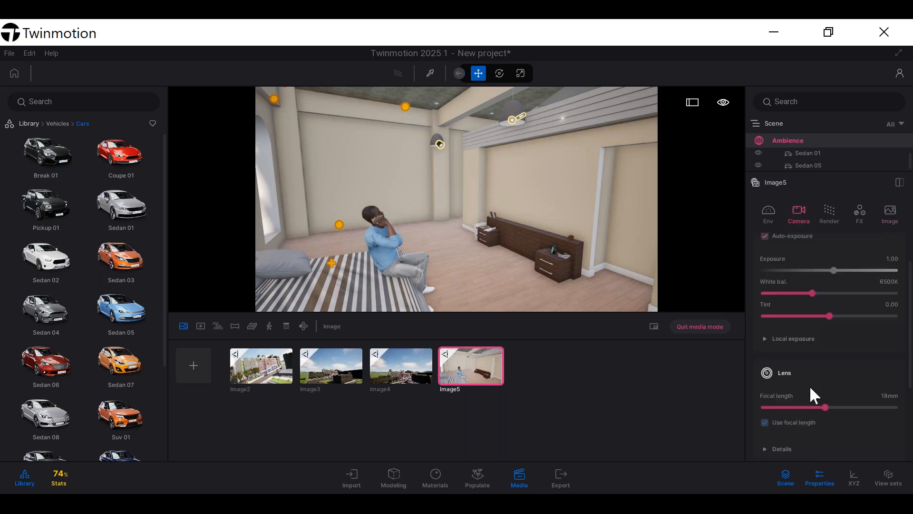
scroll(811, 385, "down", 1)
scroll(814, 390, "up", 2)
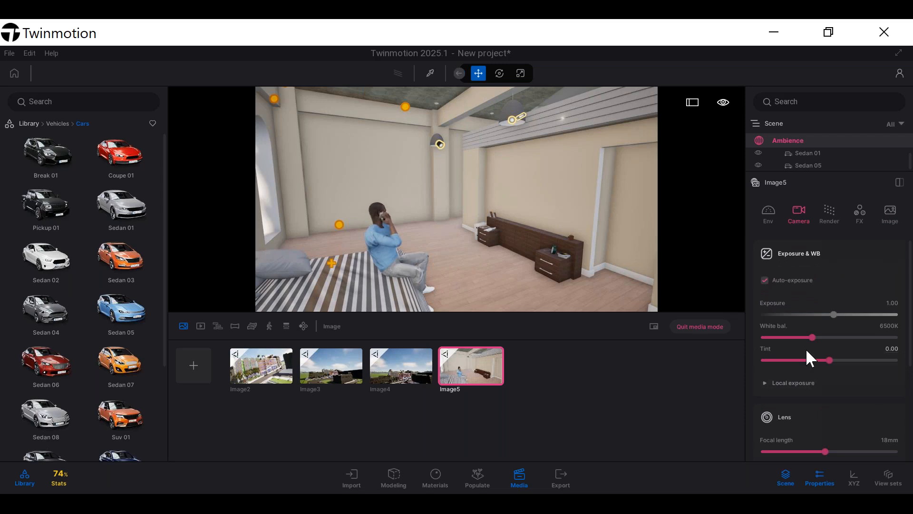
scroll(815, 361, "down", 3)
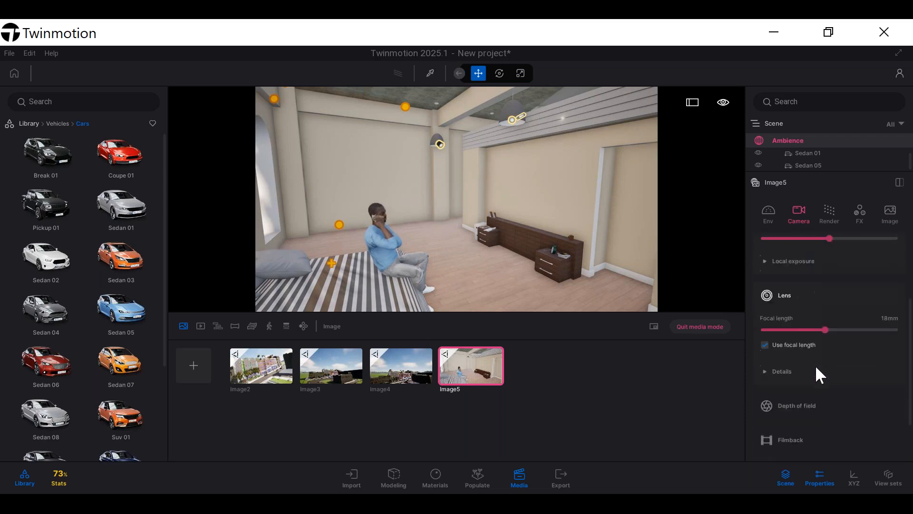
scroll(816, 365, "down", 1)
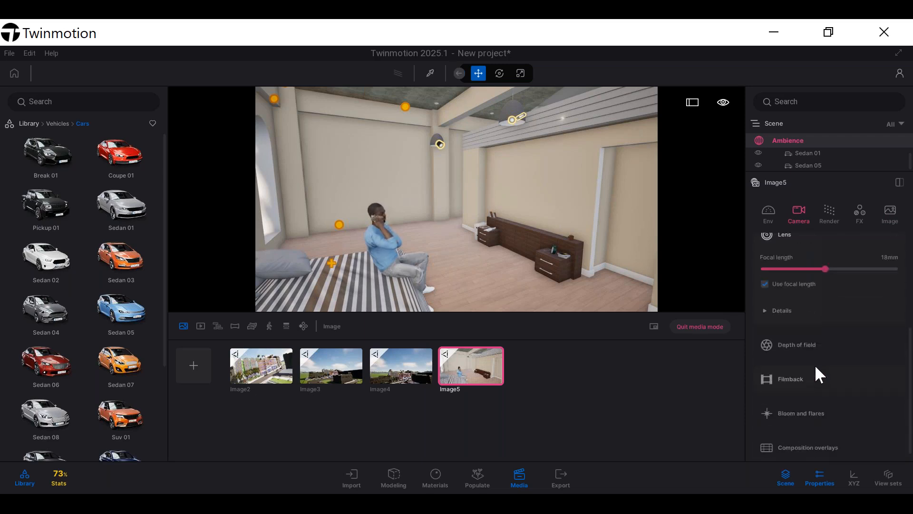
left_click(790, 369)
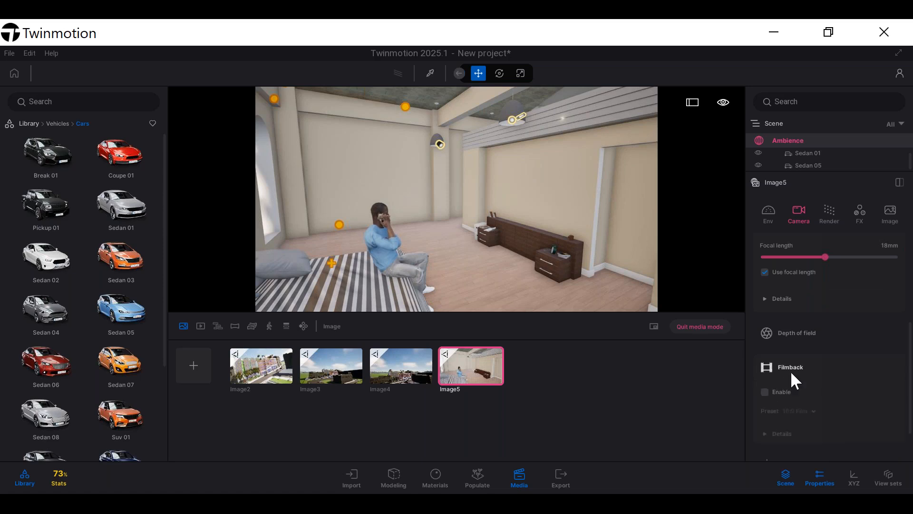
left_click(766, 391)
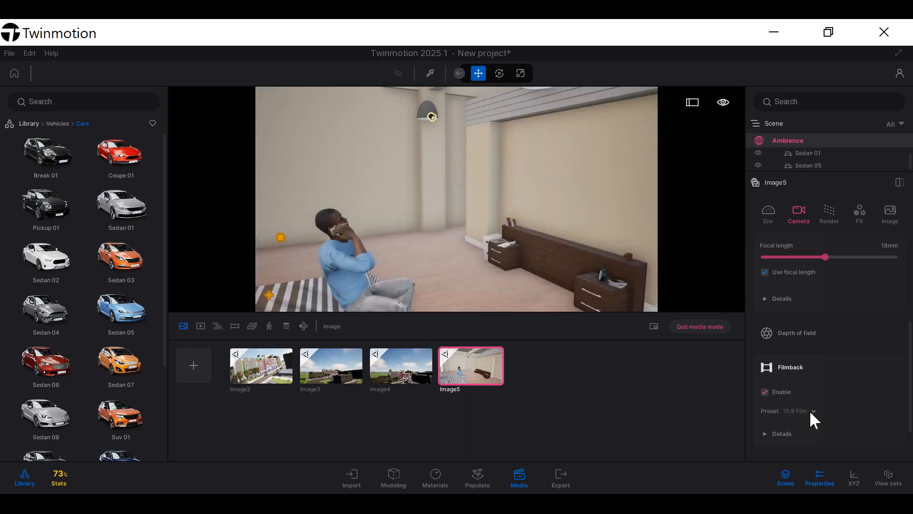
left_click(812, 412)
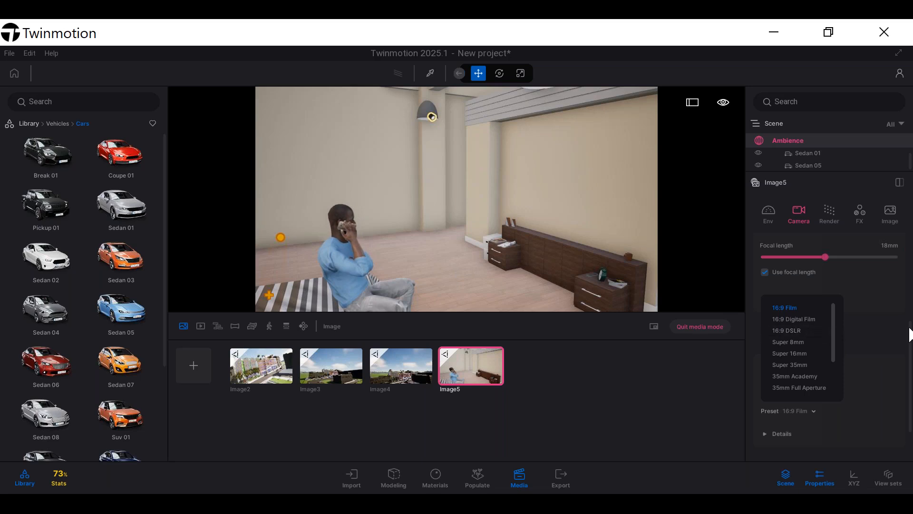
left_click(870, 350)
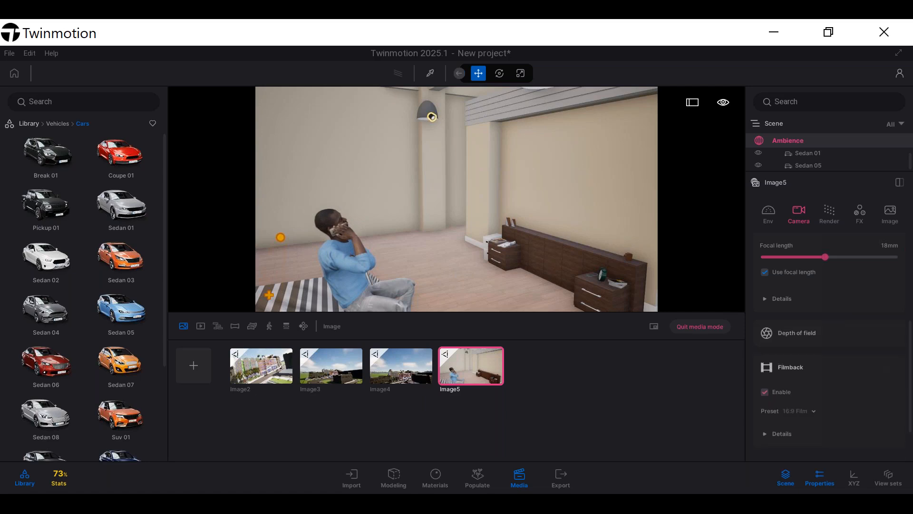
left_click(782, 335)
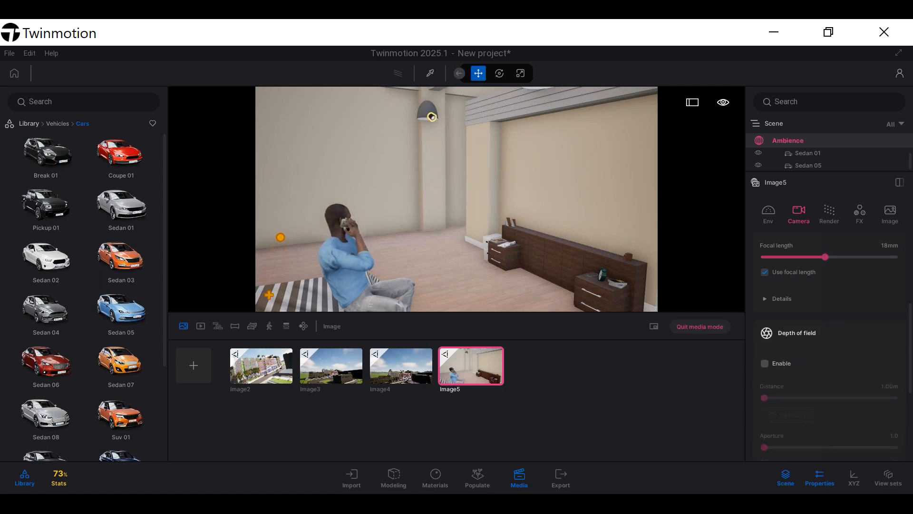
left_click(765, 363)
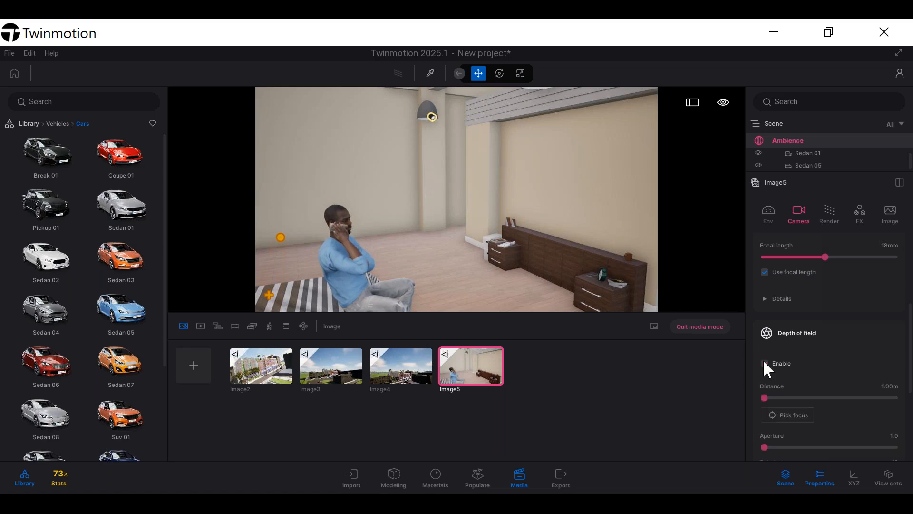
left_click(764, 363)
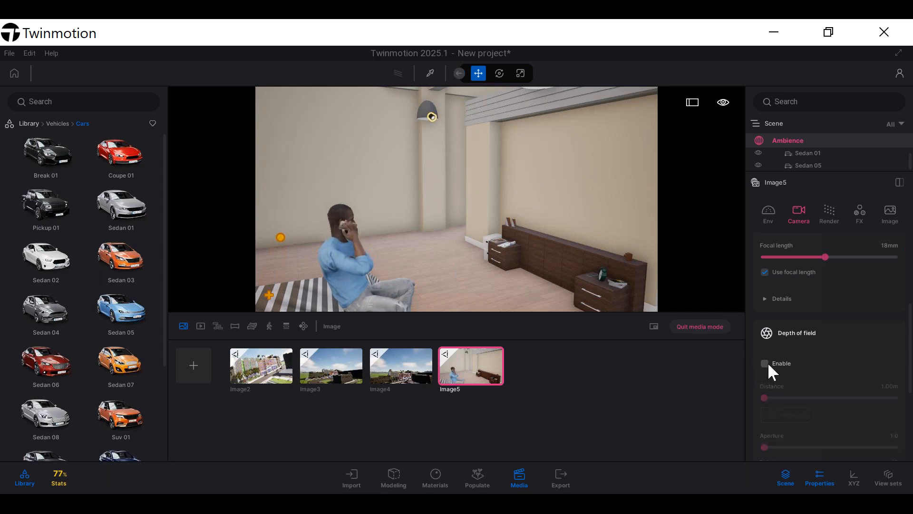
Disable Filmback in the camera settings of Image5
scroll(770, 367, "down", 5)
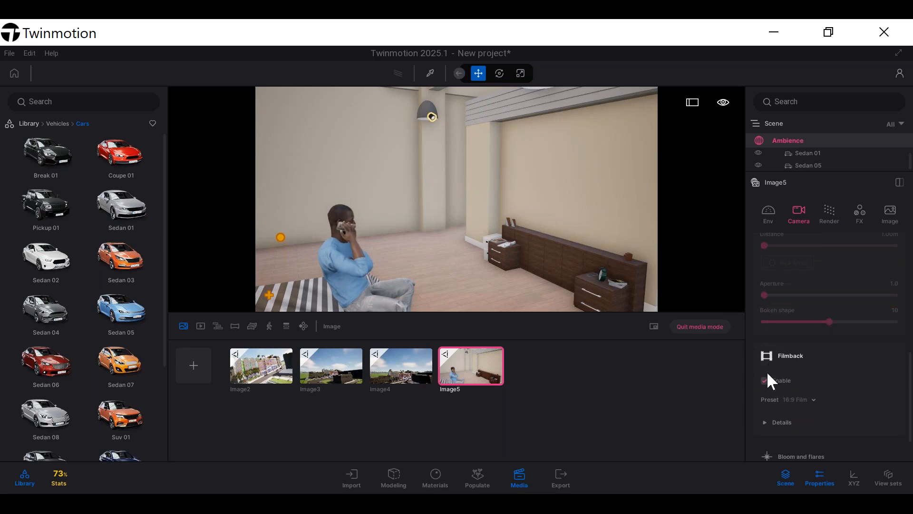
left_click(765, 380)
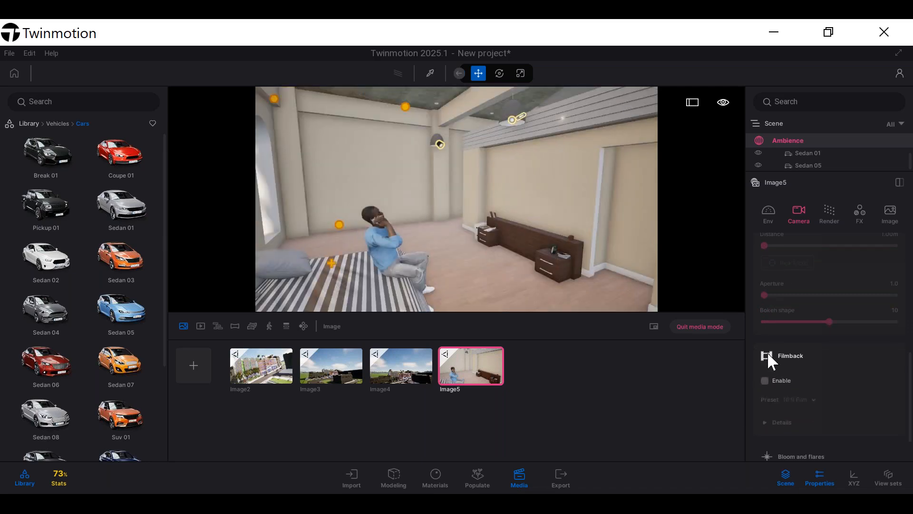
Enable depth of field for Image5, pick a focus point on the seated man, and set the focus distance to about 346.75 m
scroll(769, 342, "up", 1)
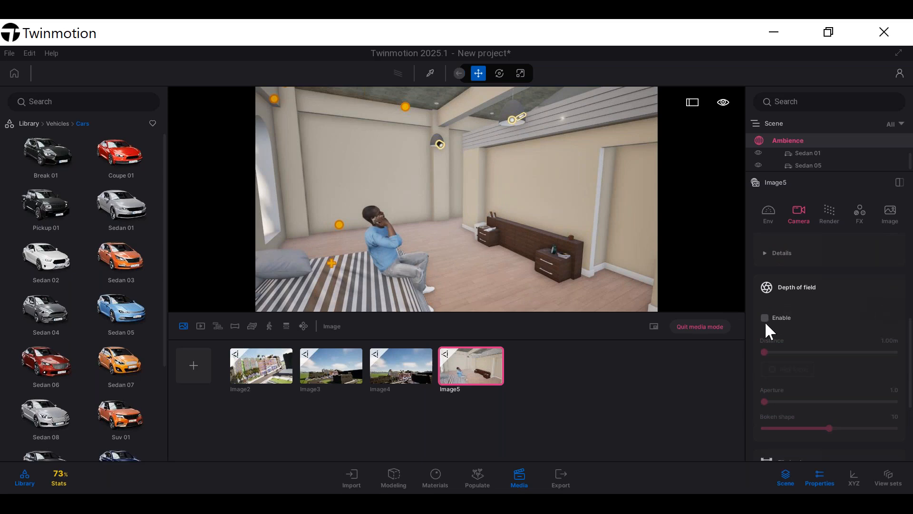
left_click(765, 318)
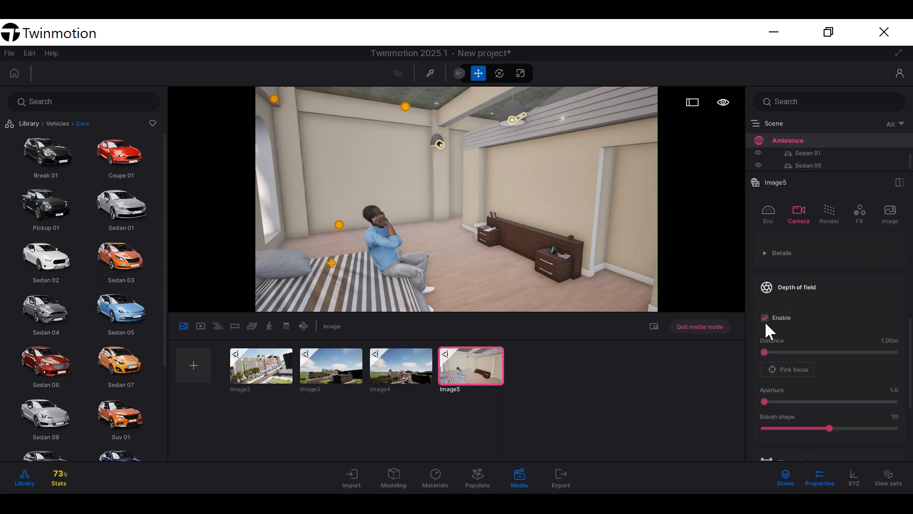
left_click(788, 369)
left_click(383, 216)
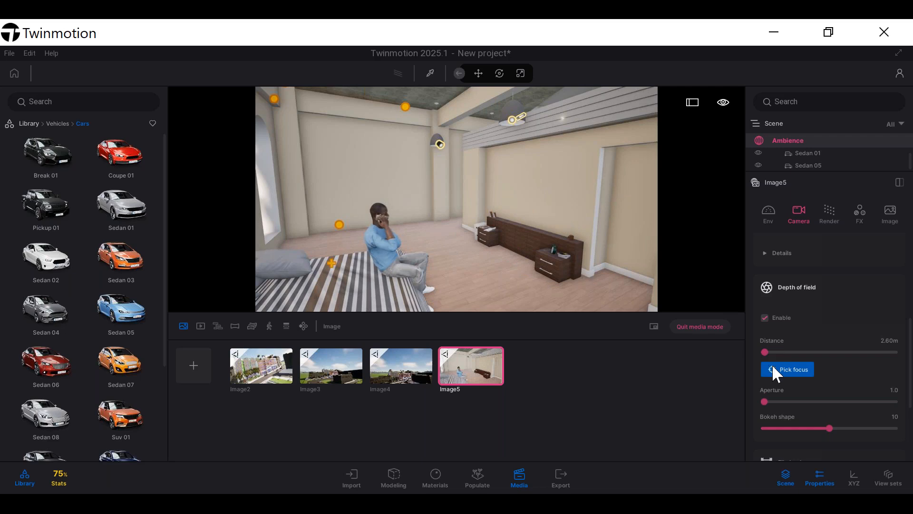
left_click_drag(769, 350, 849, 369)
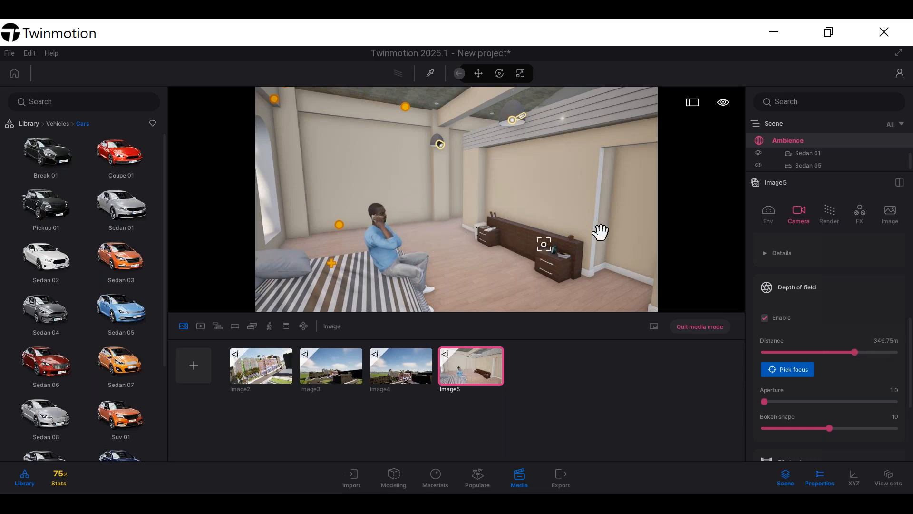
Look at the lens details of Image5 and set its focal length to 15 mm
scroll(818, 376, "up", 1)
scroll(809, 400, "up", 2)
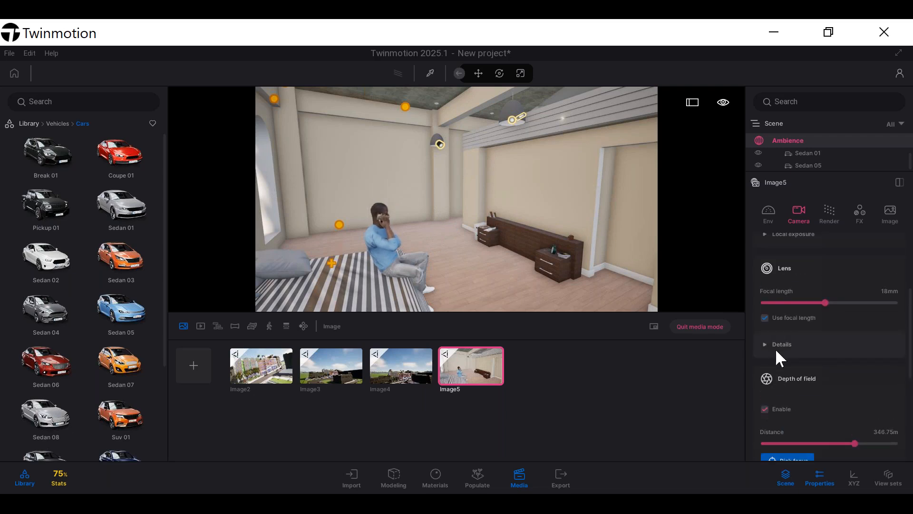
left_click(778, 345)
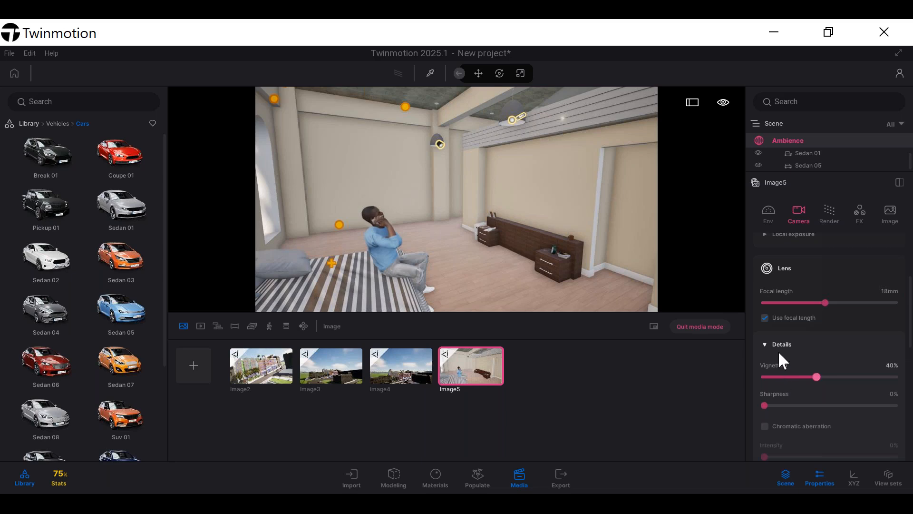
left_click(778, 343)
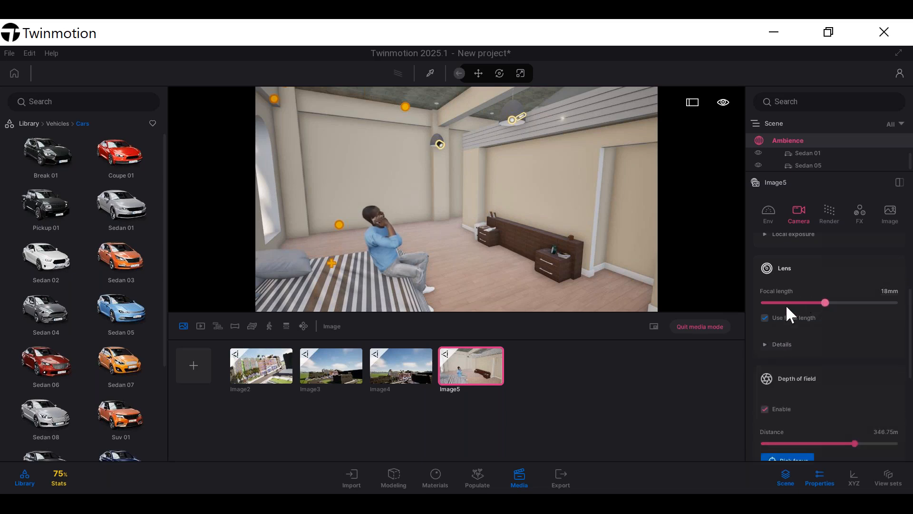
scroll(786, 305, "up", 1)
left_click_drag(826, 333, 818, 333)
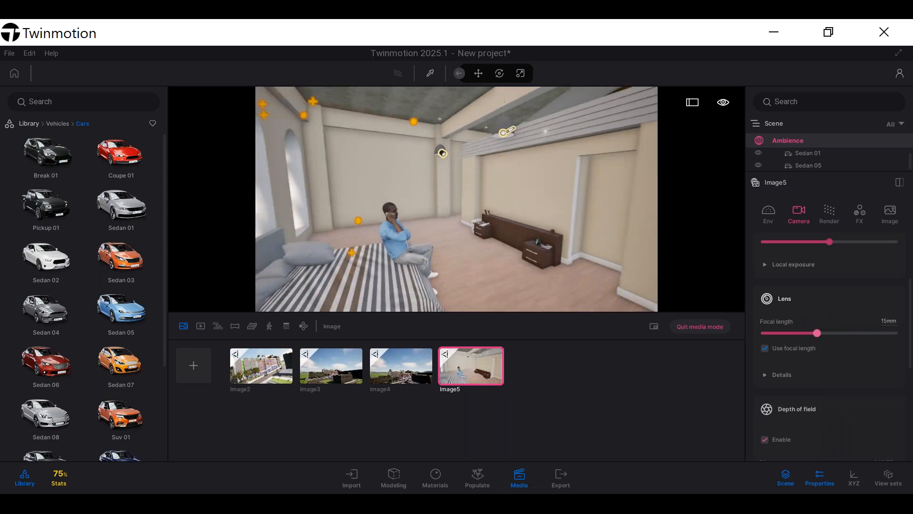
Set the local exposure shadows of Image5 to 1.00 and look through its remaining camera settings
scroll(823, 292, "up", 3)
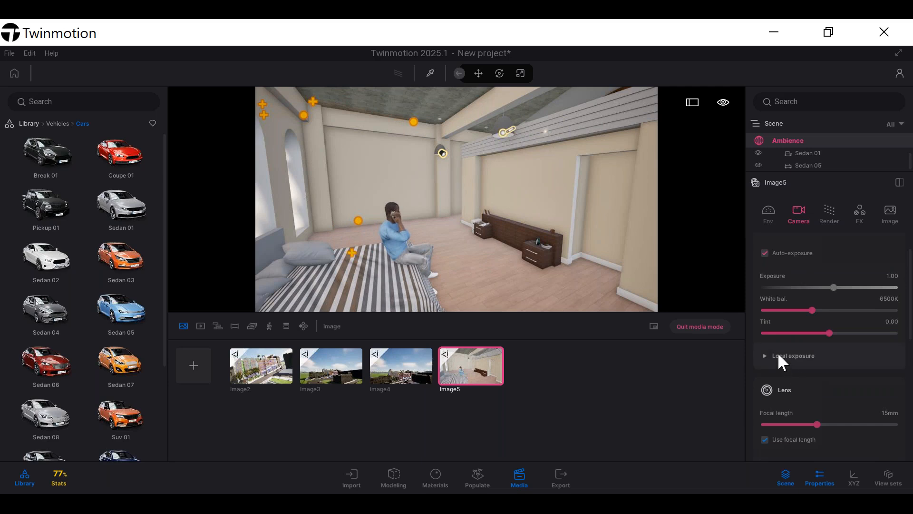
left_click(783, 357)
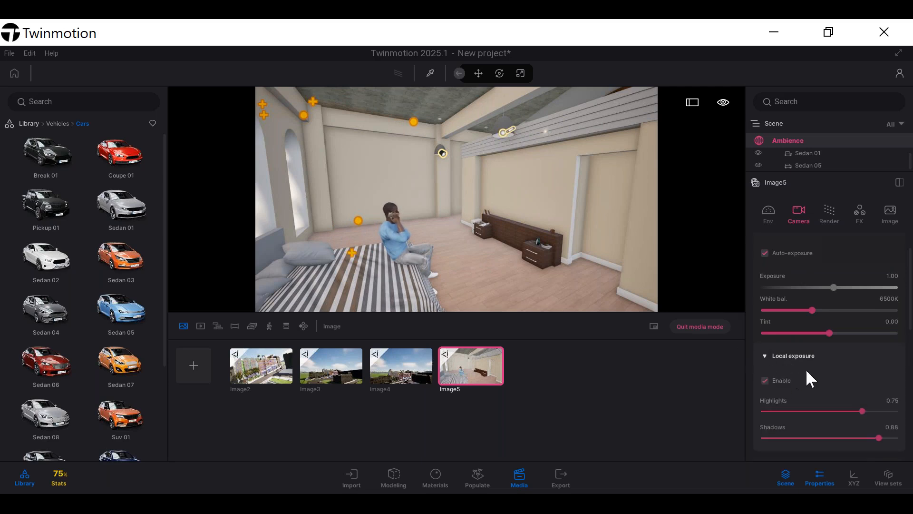
scroll(803, 347, "down", 1)
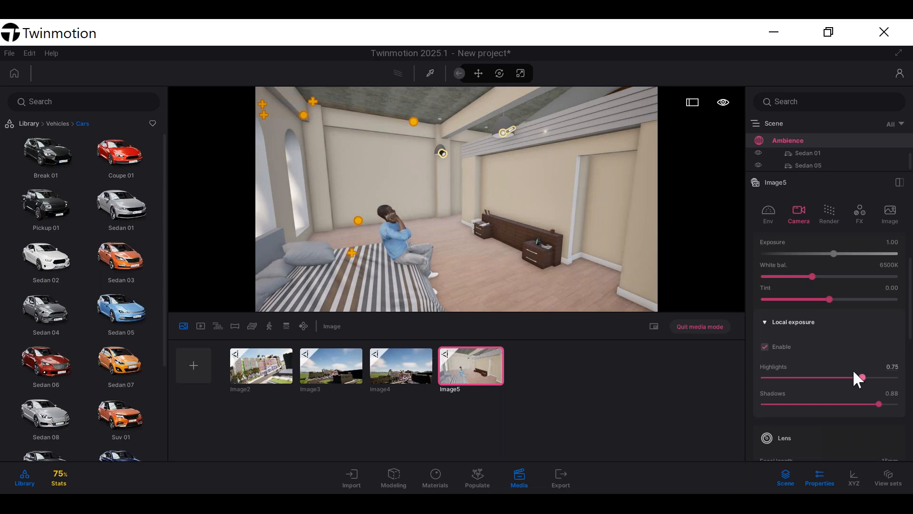
left_click_drag(879, 404, 897, 403)
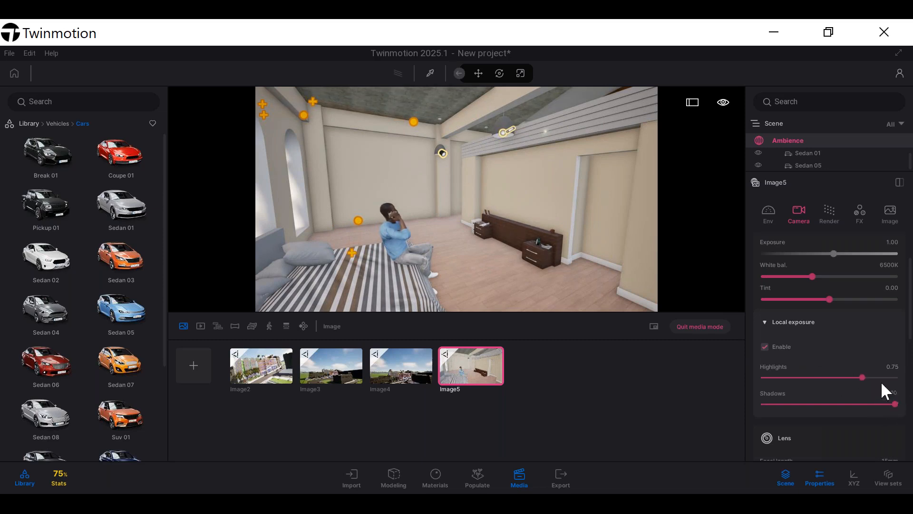
scroll(821, 290, "up", 2)
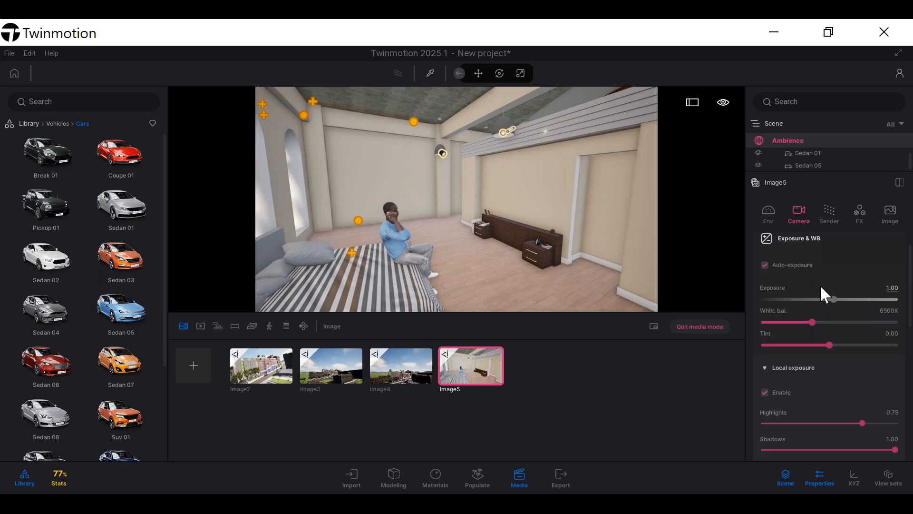
scroll(817, 301, "down", 12)
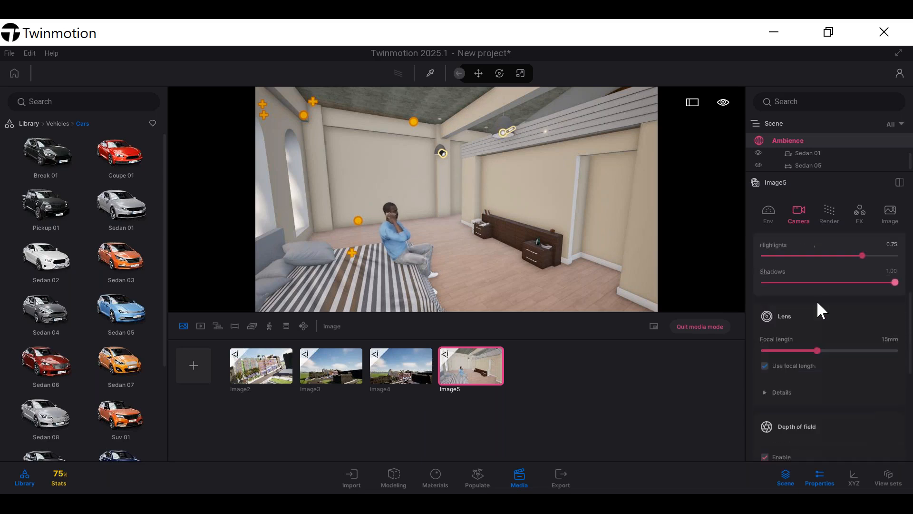
scroll(817, 312, "down", 5)
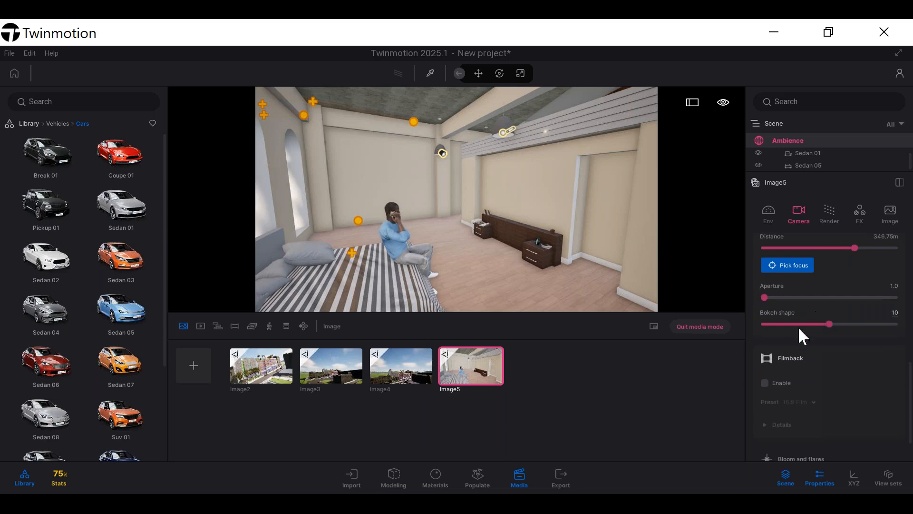
Select all four still images for export and export them to the Documents folder
left_click(572, 475)
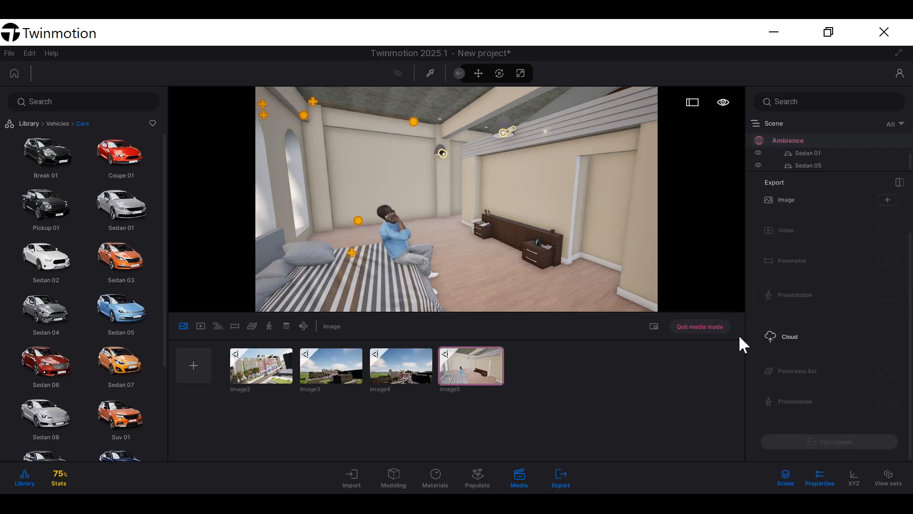
left_click(883, 232)
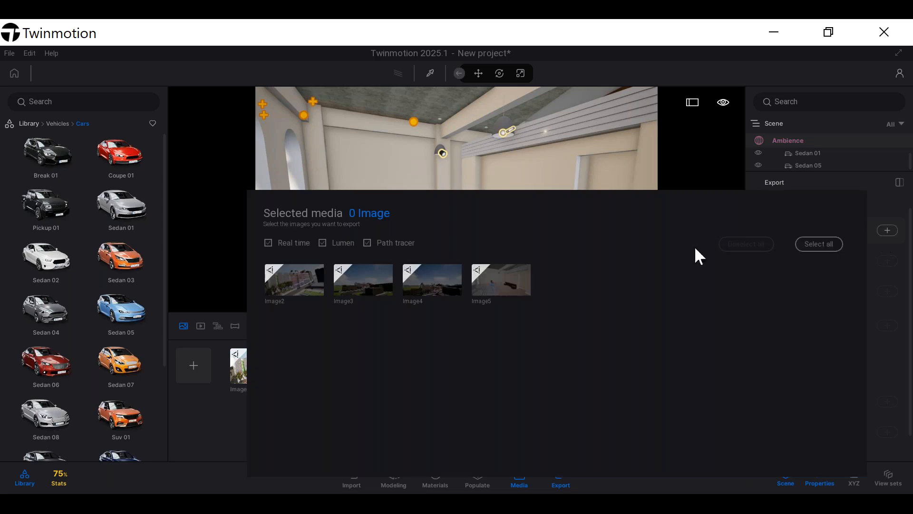
left_click(809, 247)
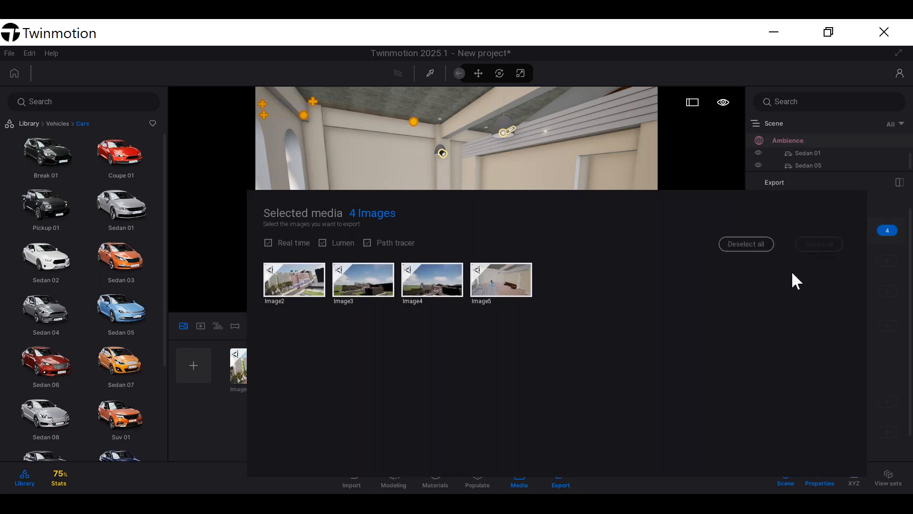
left_click(899, 333)
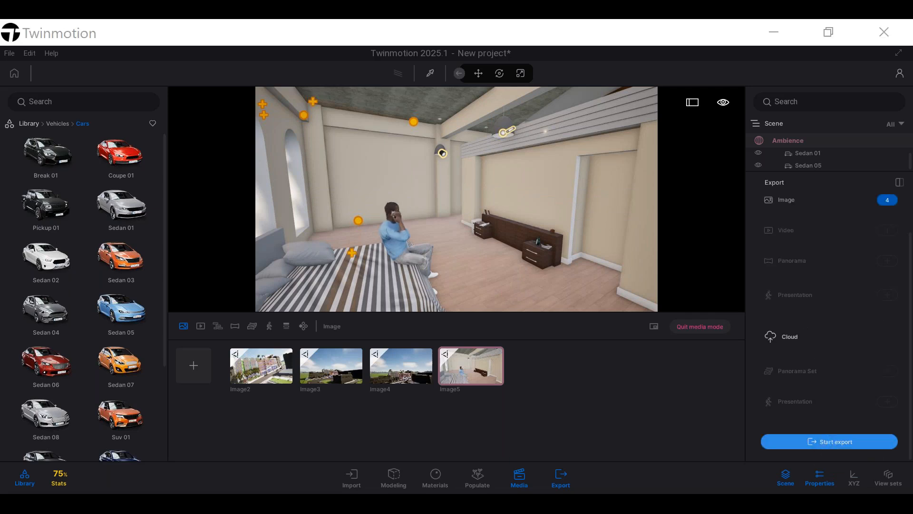
left_click(822, 445)
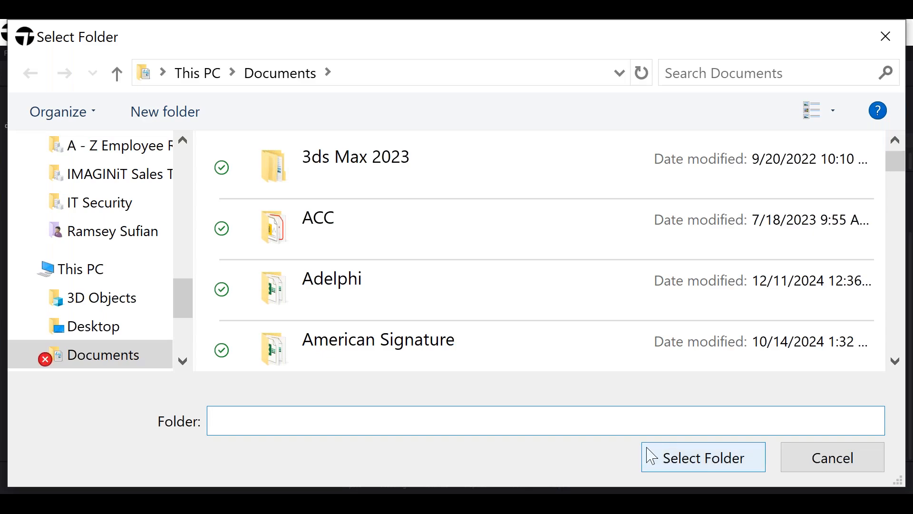
left_click(750, 462)
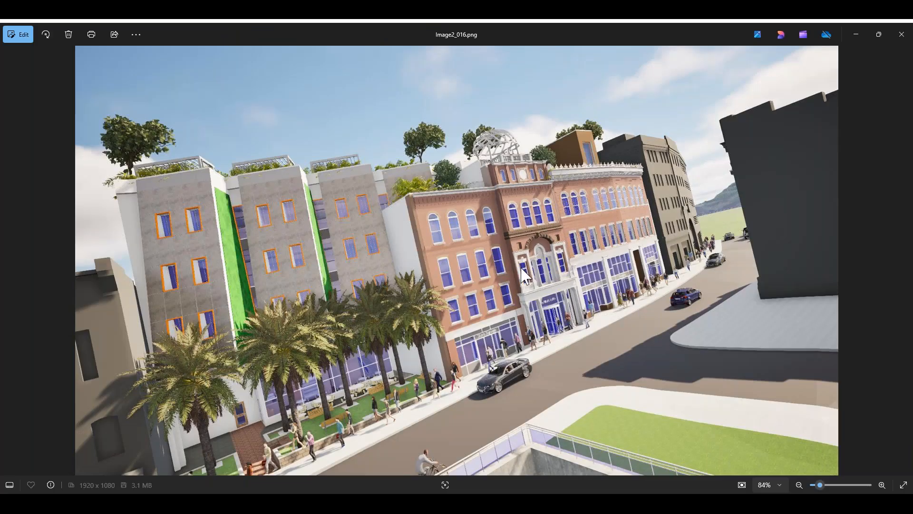
Inspect the exported renders Image2_016.png, Image4_009.png and Image3_006.png, checking their details up close
scroll(560, 288, "up", 2)
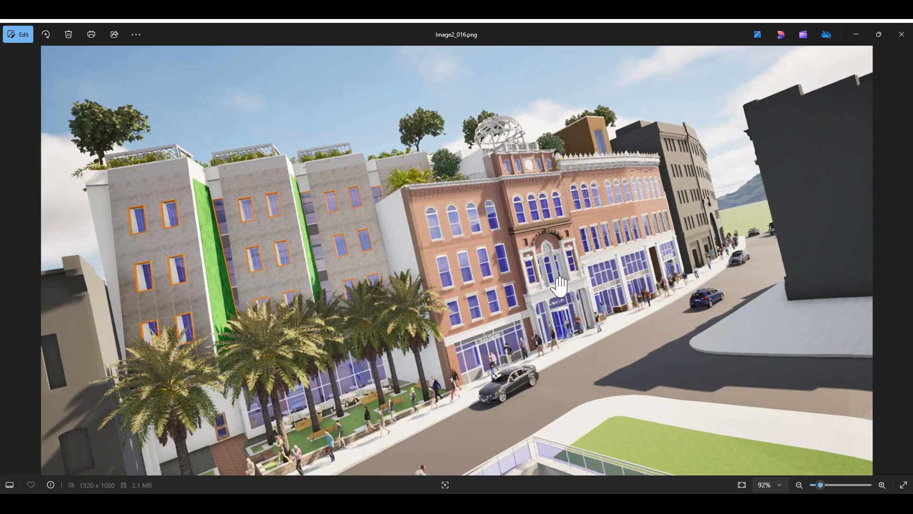
scroll(560, 288, "down", 2)
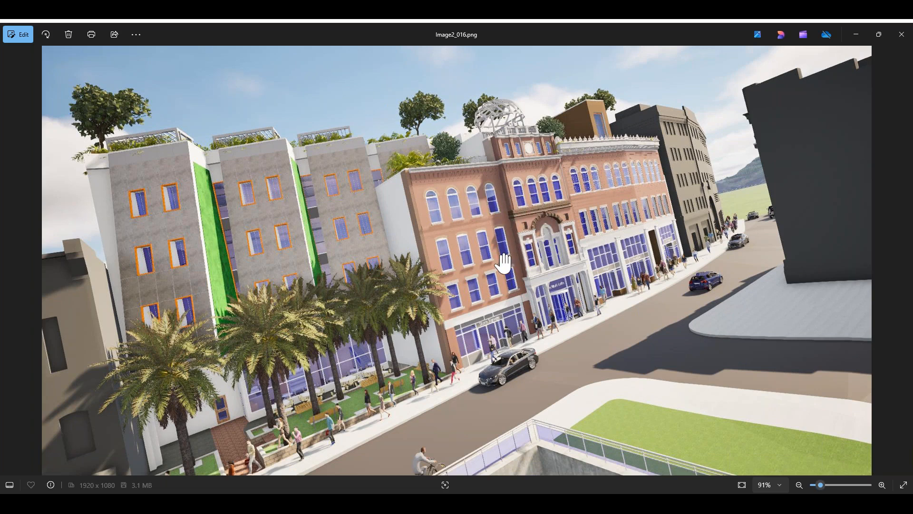
scroll(506, 232, "down", 1)
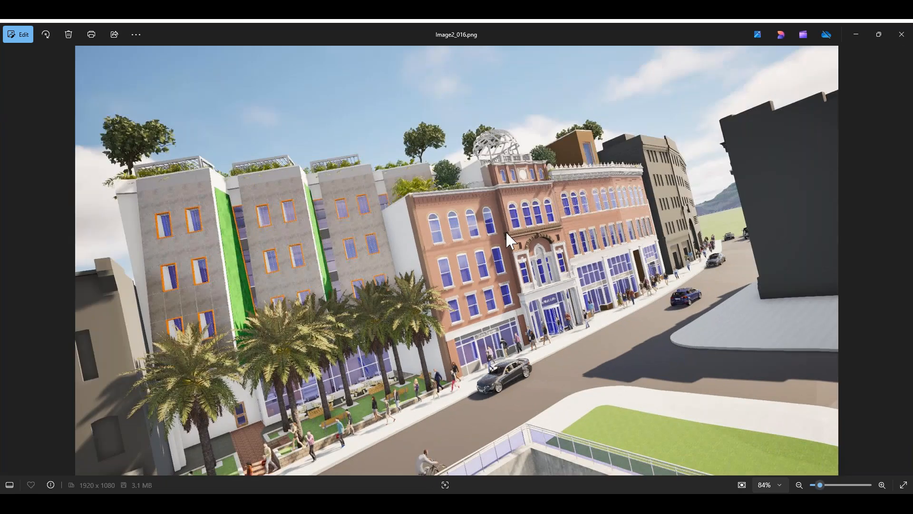
scroll(505, 233, "up", 2)
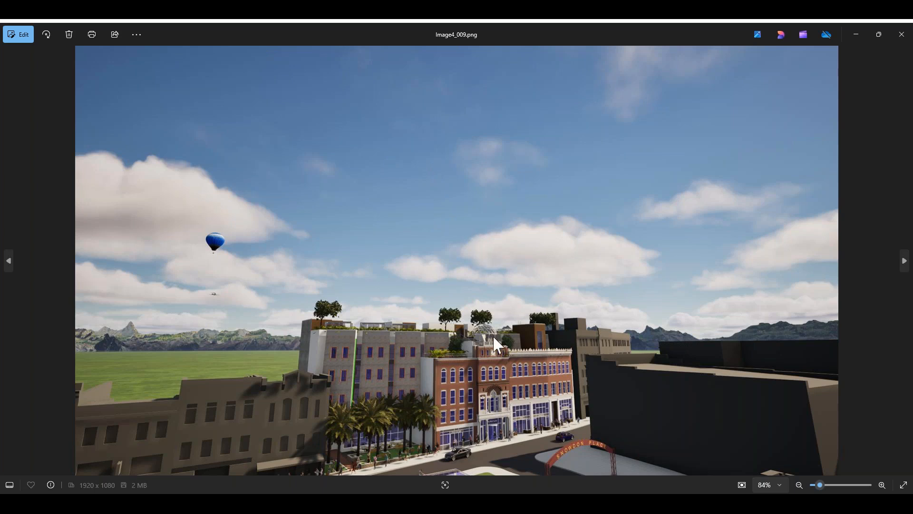
scroll(257, 325, "up", 1)
scroll(257, 326, "up", 1)
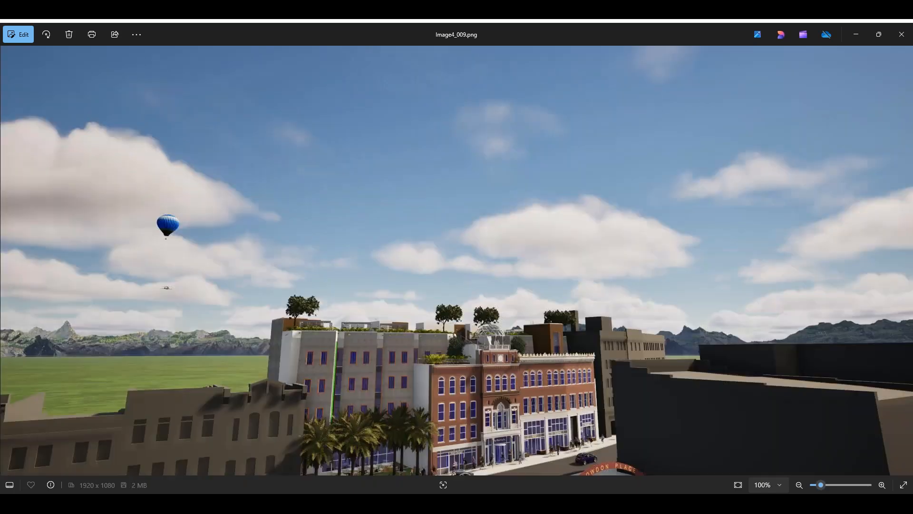
key("Left")
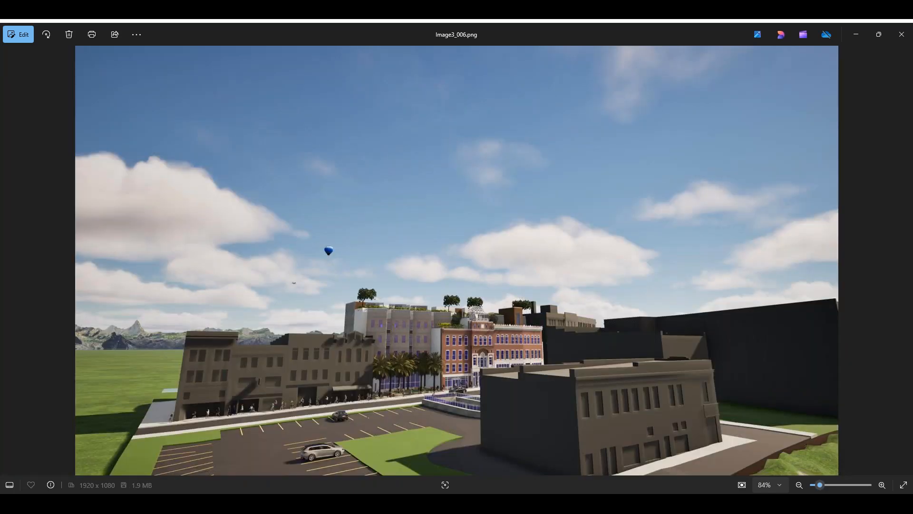
key("Right")
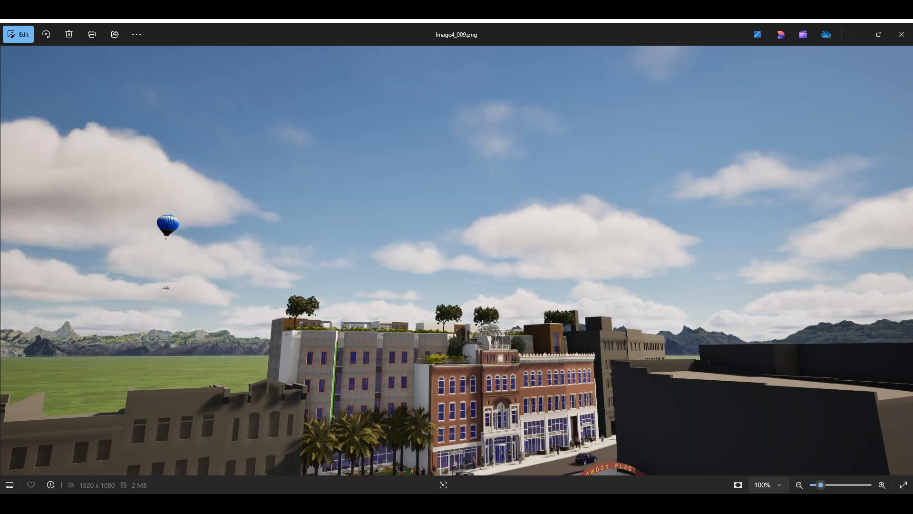
Switch back to Twinmotion, close the import dock and frame the street's buildings from above
left_click(347, 494)
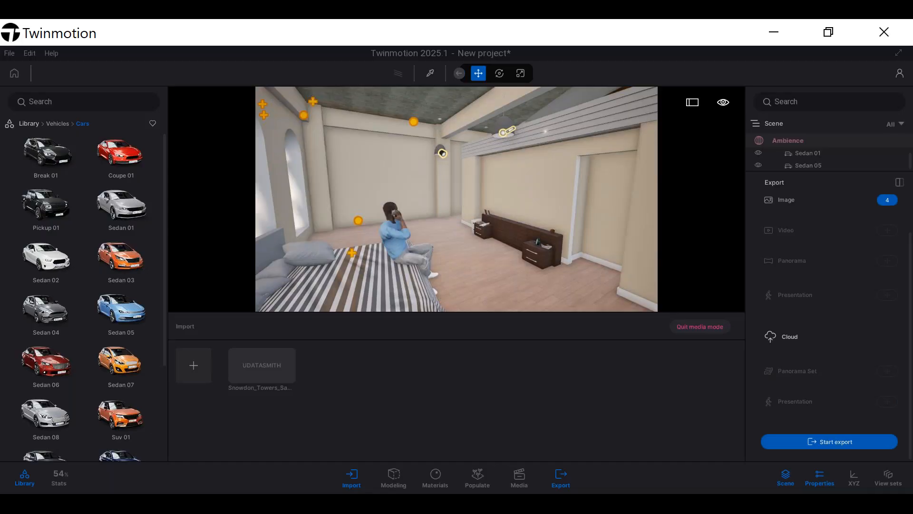
scroll(420, 241, "up", 5)
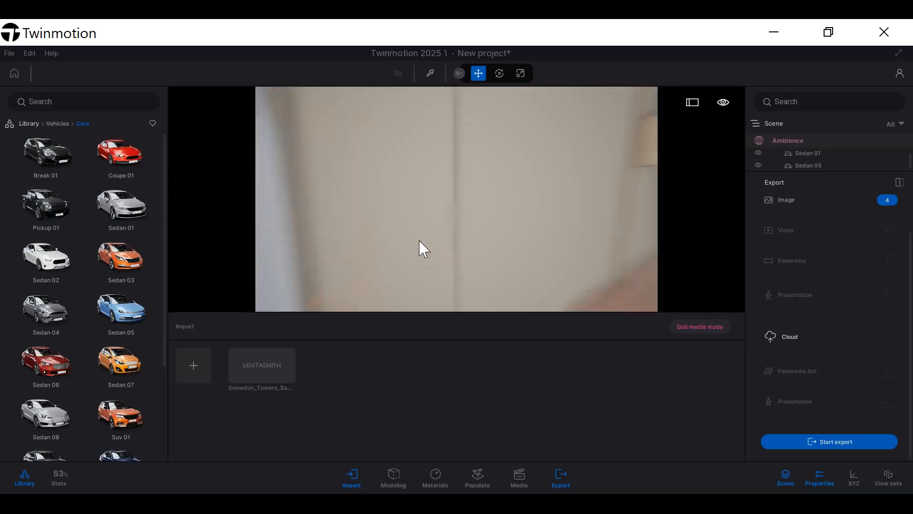
scroll(419, 241, "up", 5)
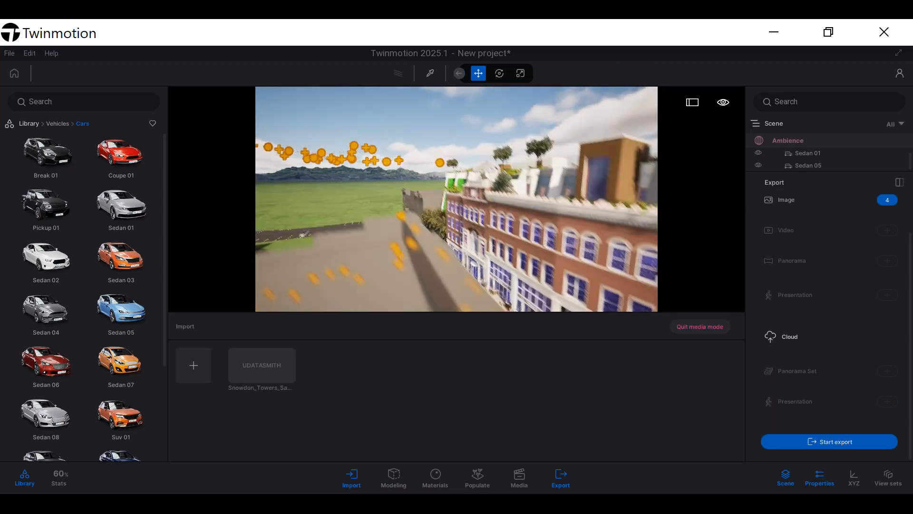
scroll(456, 199, "down", 5)
right_click_drag(530, 206, 531, 212)
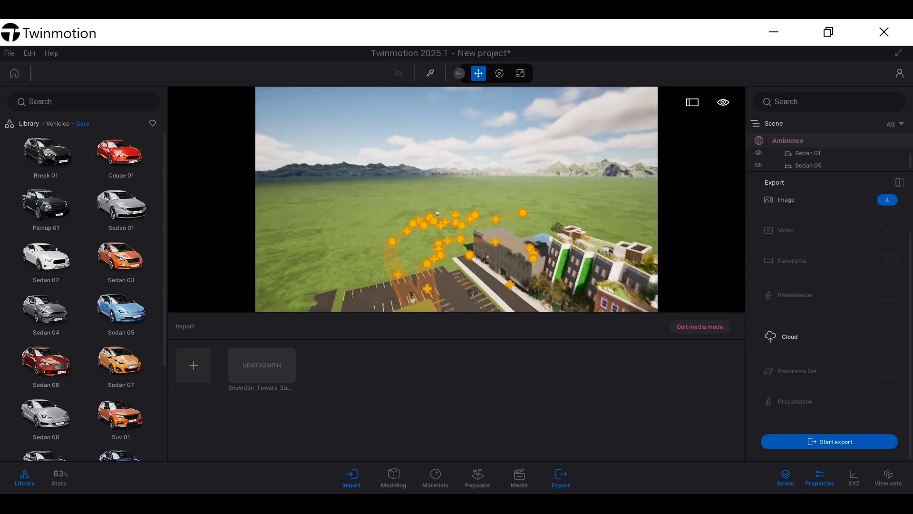
left_click(346, 483)
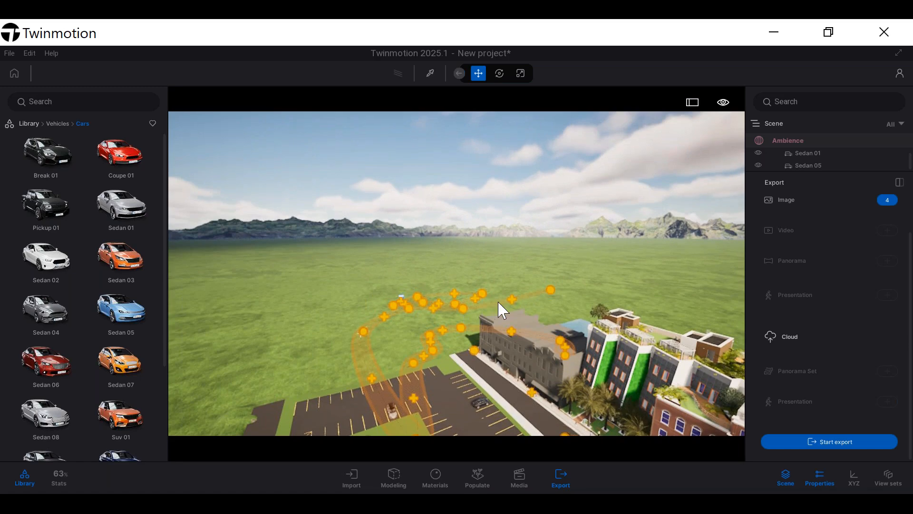
right_click_drag(514, 302, 520, 281)
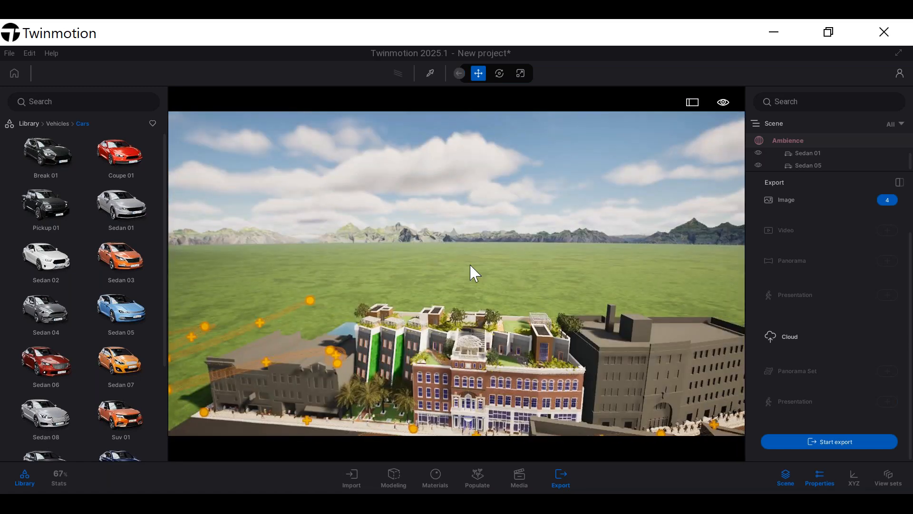
In the urban populate options, find Los Angeles, CA, USA on the map and shift the selected area toward the Center Studios district
left_click(482, 478)
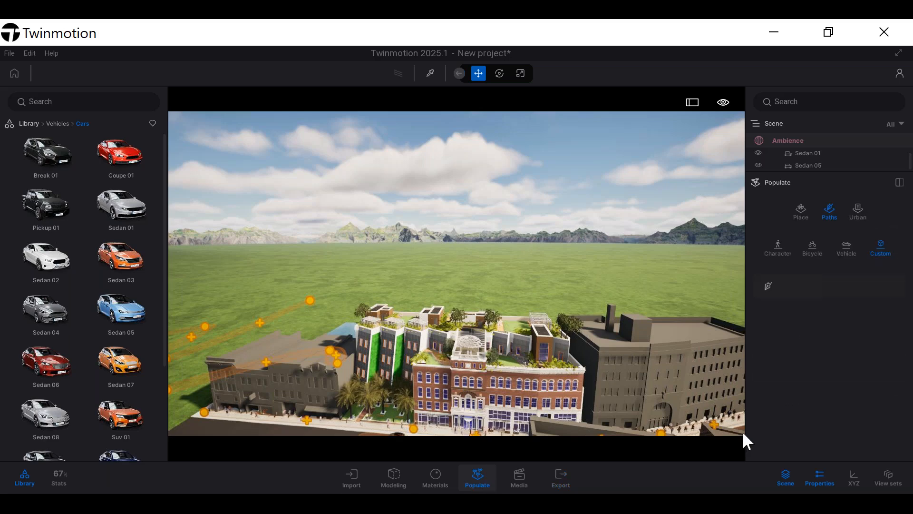
left_click(858, 212)
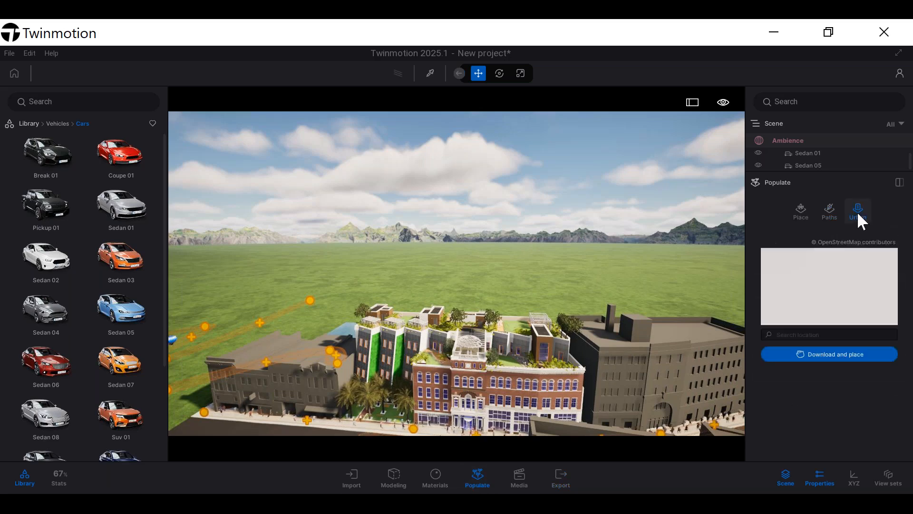
left_click(821, 333)
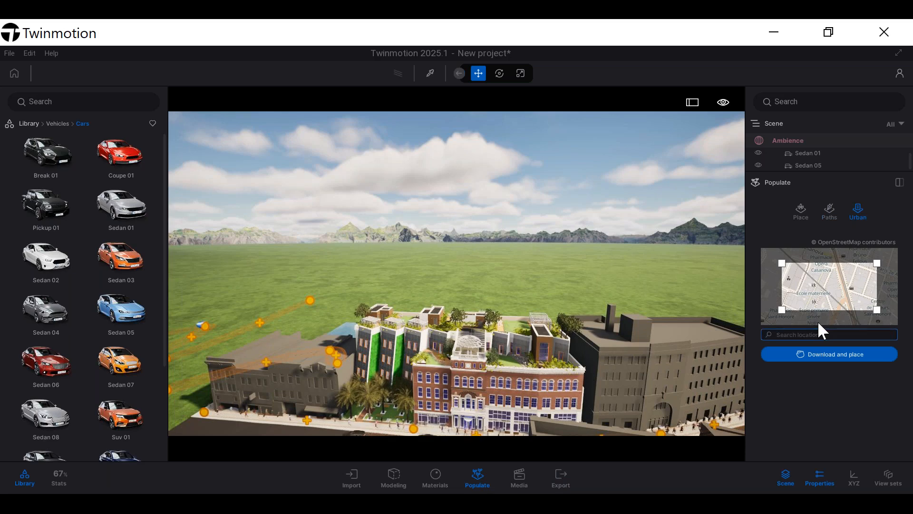
type("los a")
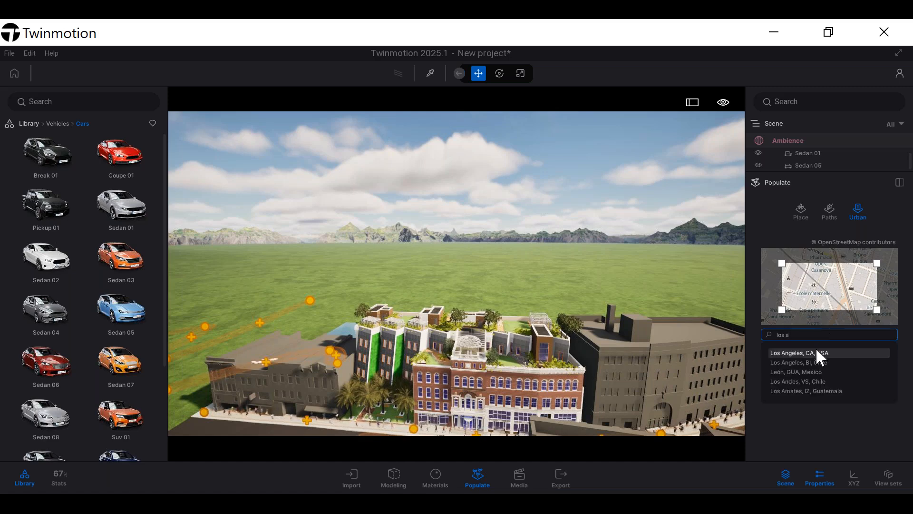
left_click(817, 354)
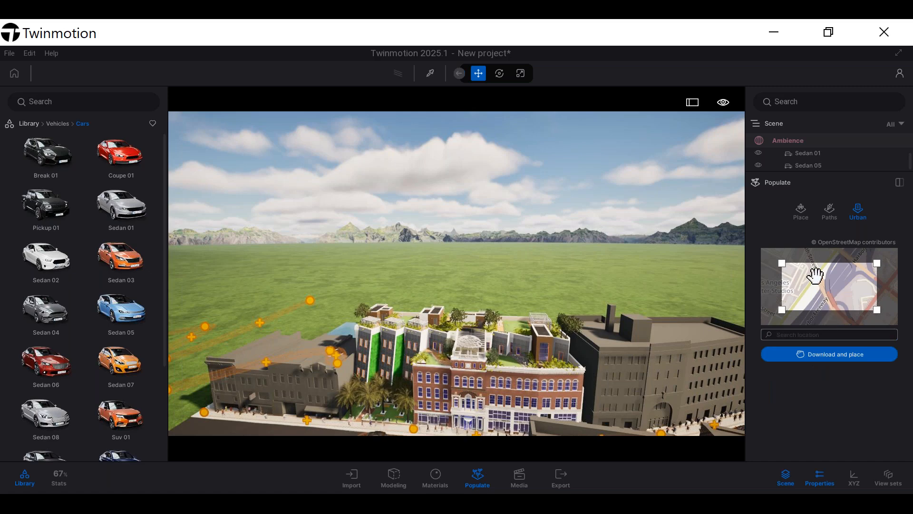
left_click_drag(844, 281, 862, 260)
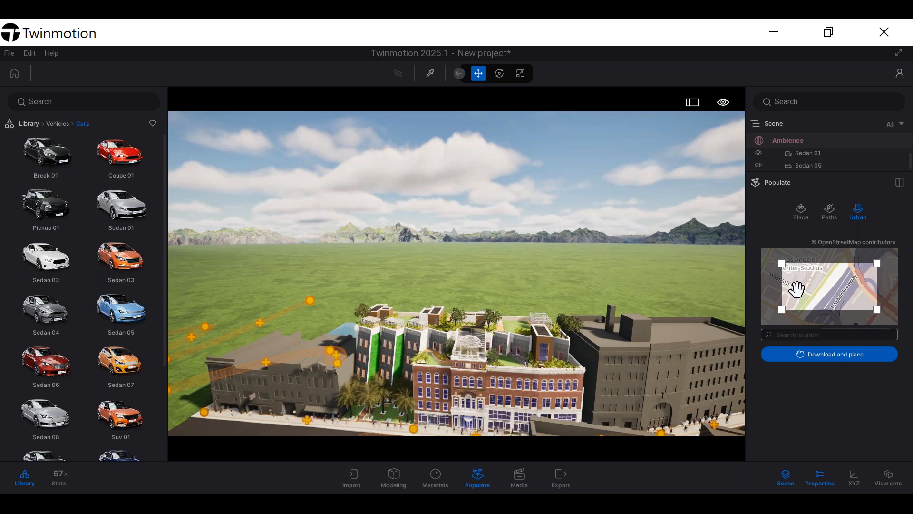
Try to download the selected Los Angeles map area and place it in the scene, retrying once
left_click(830, 362)
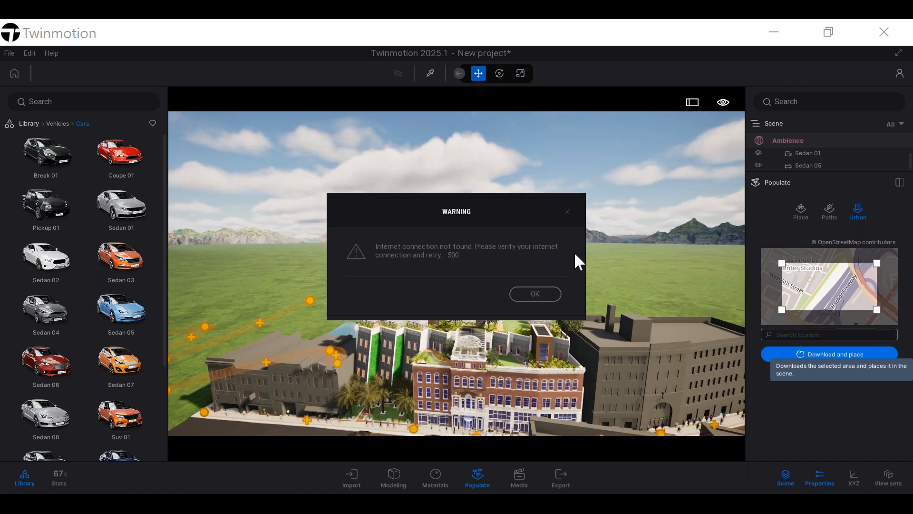
left_click(535, 294)
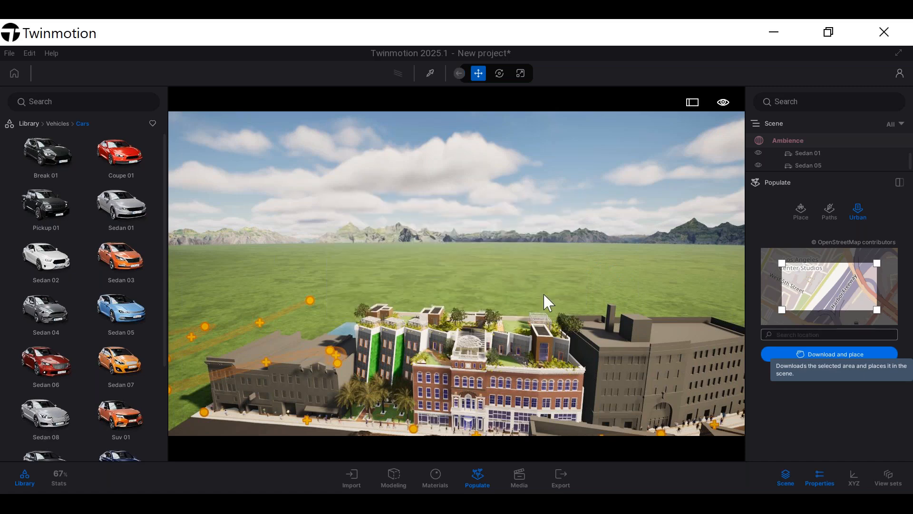
left_click(840, 355)
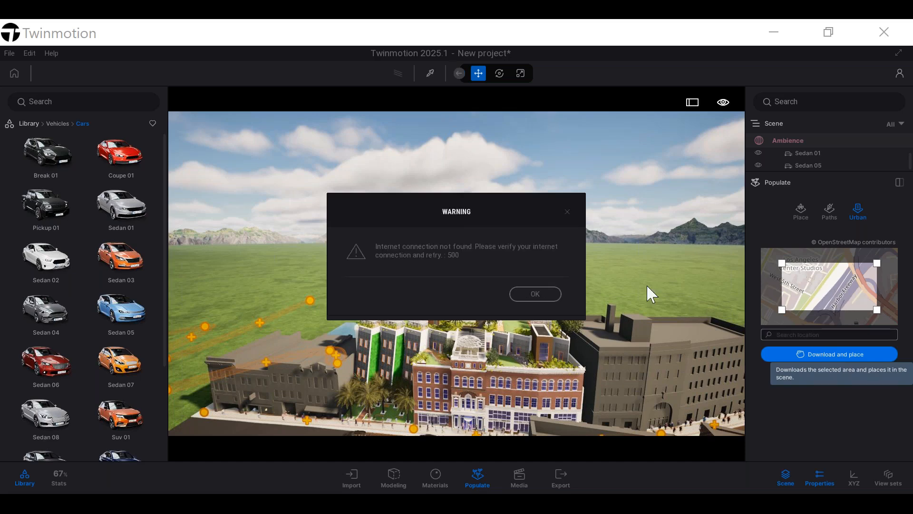
left_click(546, 295)
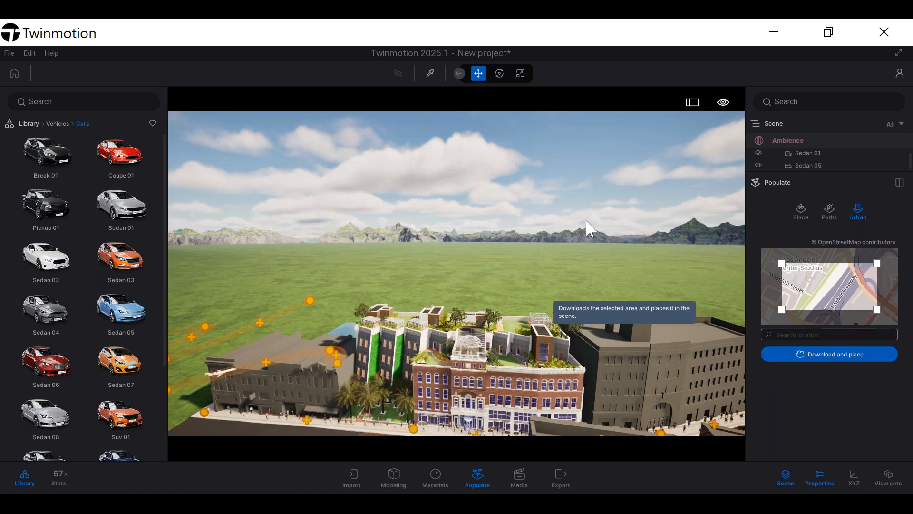
Examine the street, its surrounding buildings and the brick façade from several exterior viewpoints
scroll(544, 261, "down", 3)
right_click_drag(491, 277, 857, 376)
right_click_drag(304, 285, 33, 477)
right_click_drag(3, 431, 683, 194)
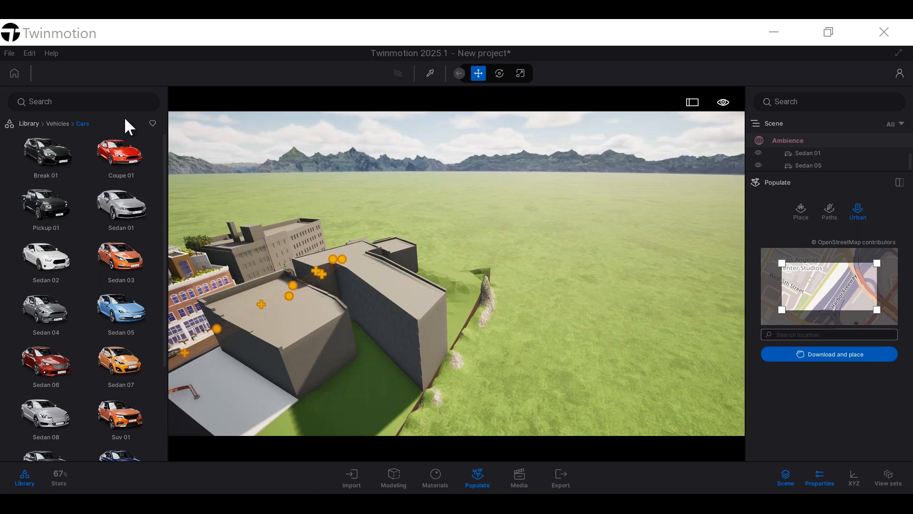
left_click(425, 301)
left_click_drag(425, 301, 318, 307)
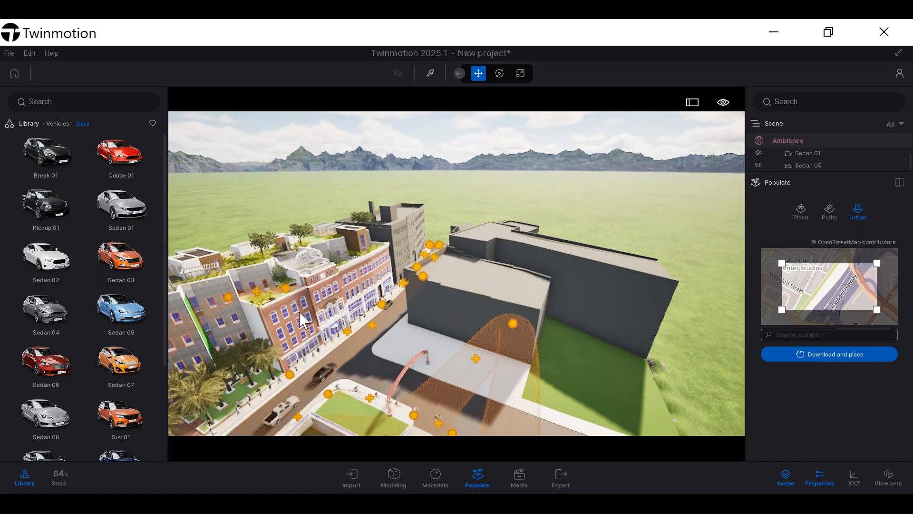
key("w")
key("a")
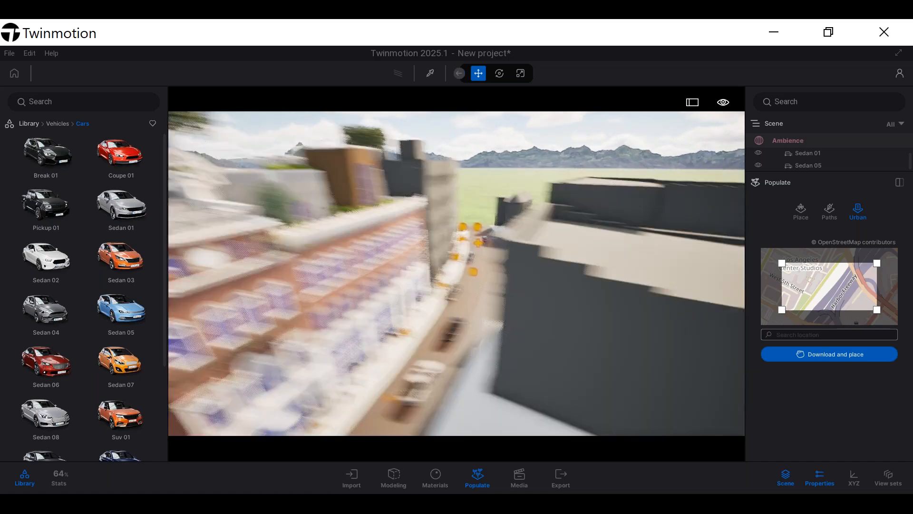
key("s")
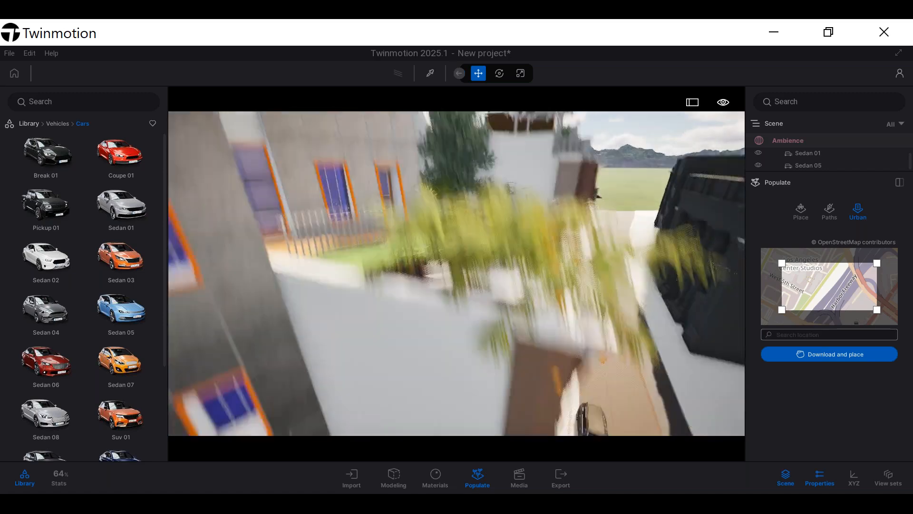
Apply the Exposed aggregate concrete 01 material from the library to the interior wall pillar at the end of the panelled partition
key("w")
right_click_drag(303, 327, 379, 294)
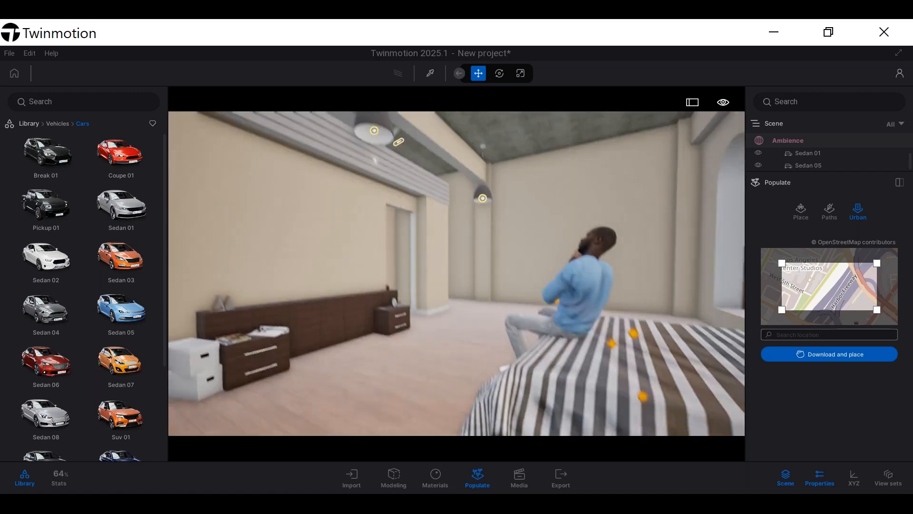
key("w")
key("w")
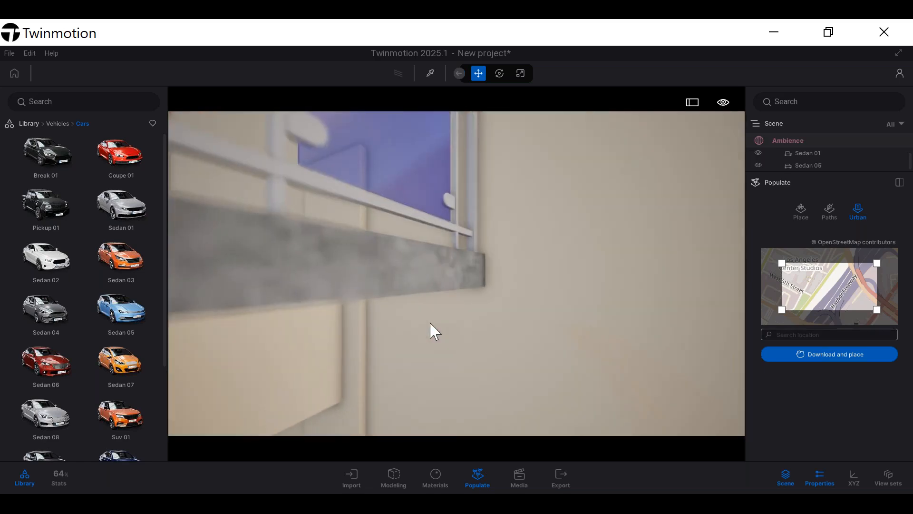
key("w")
right_click_drag(430, 322, 571, 330)
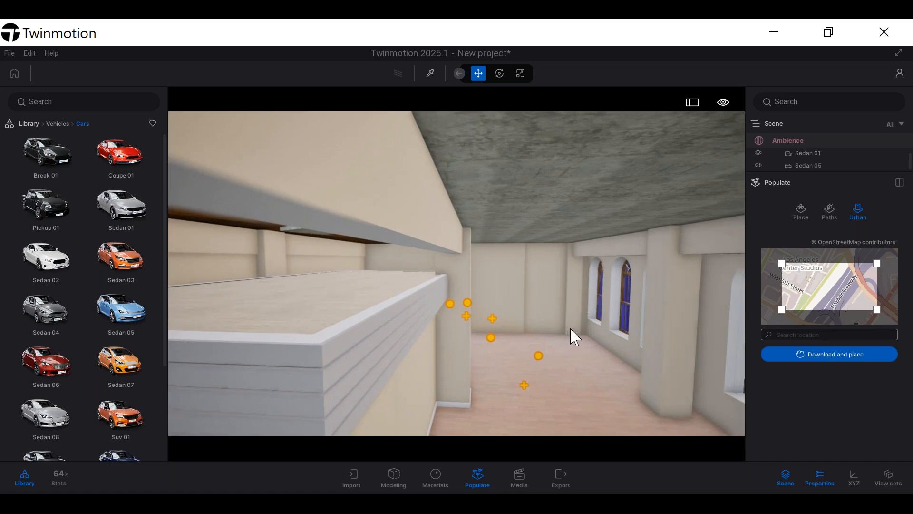
left_click(37, 122)
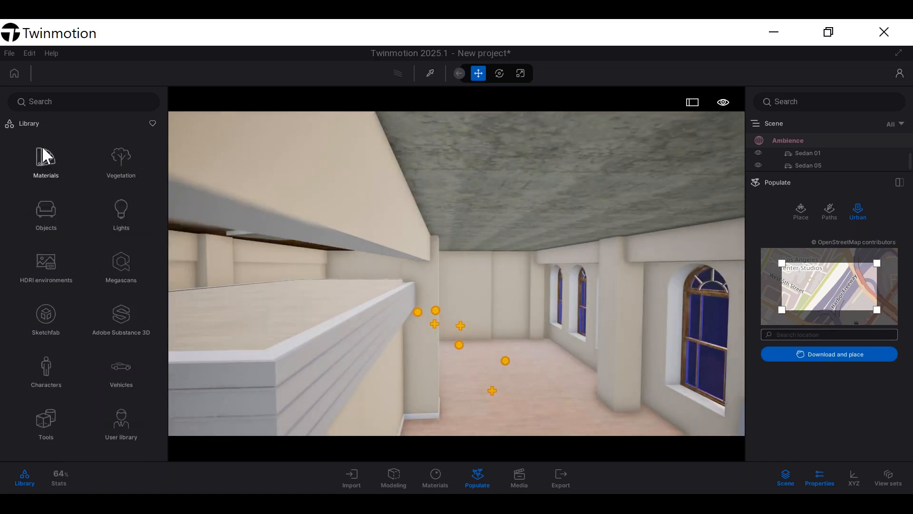
left_click(42, 152)
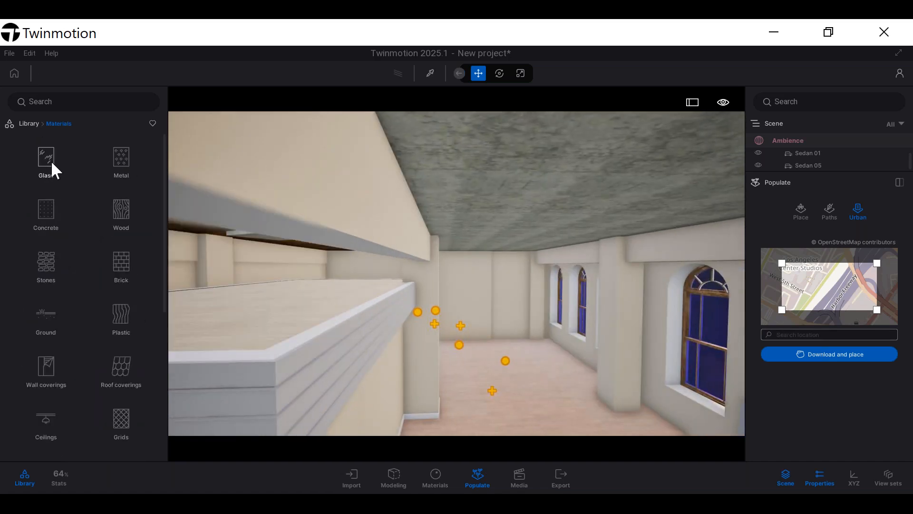
left_click(47, 220)
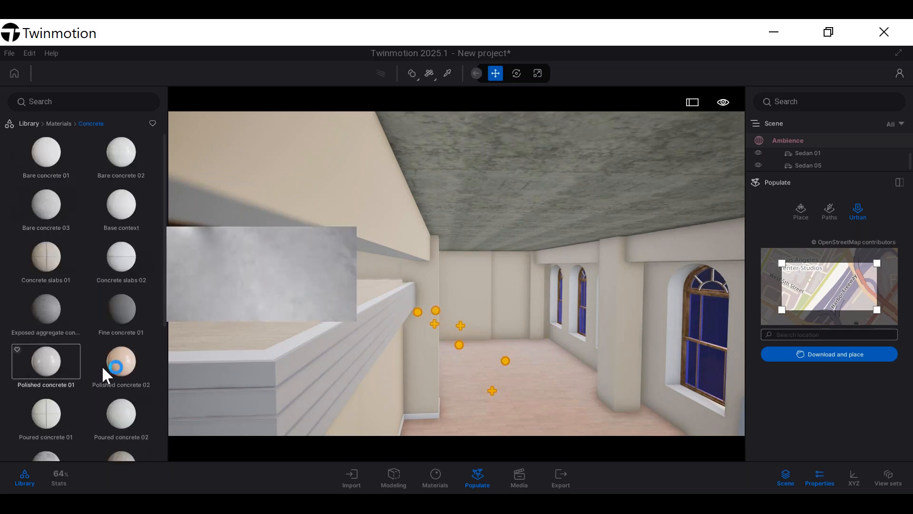
left_click_drag(56, 303, 423, 362)
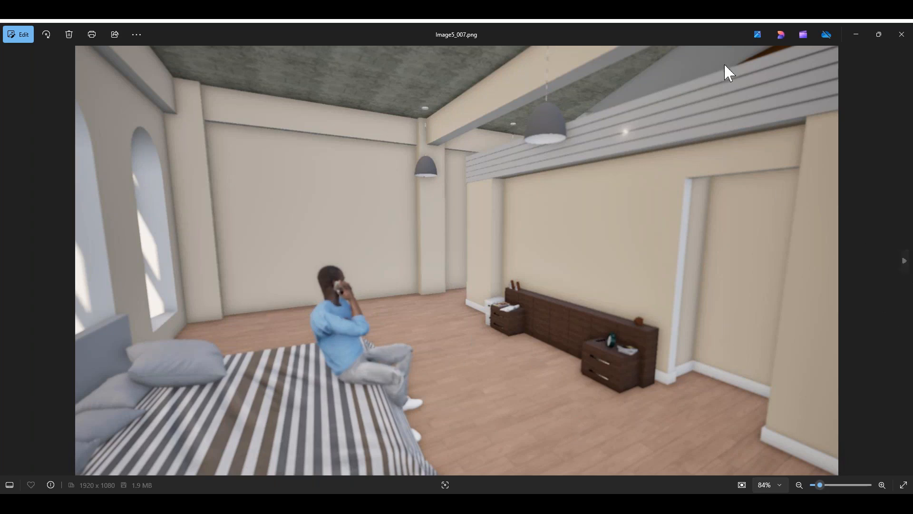
Leave the Image5_007.png render for Twinmotion and select the brick corner wall section beside the white balustrade
left_click(854, 34)
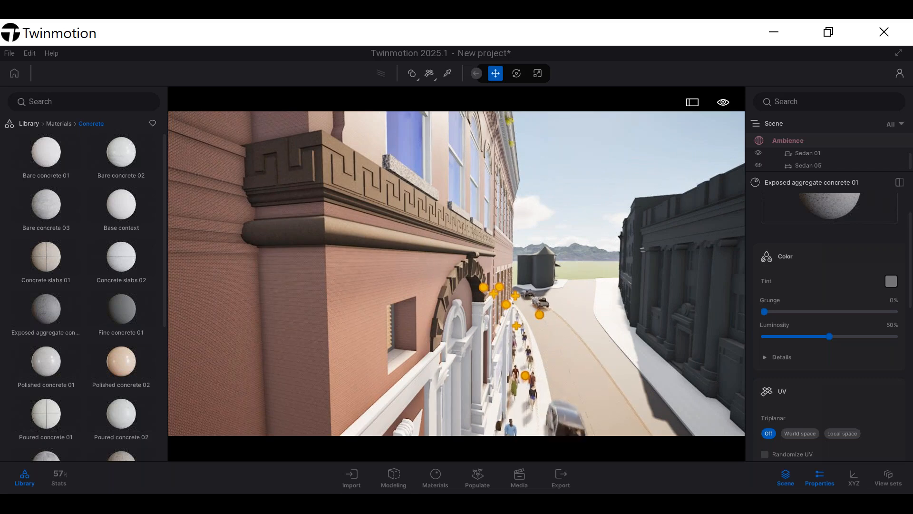
right_click_drag(440, 314, 444, 307)
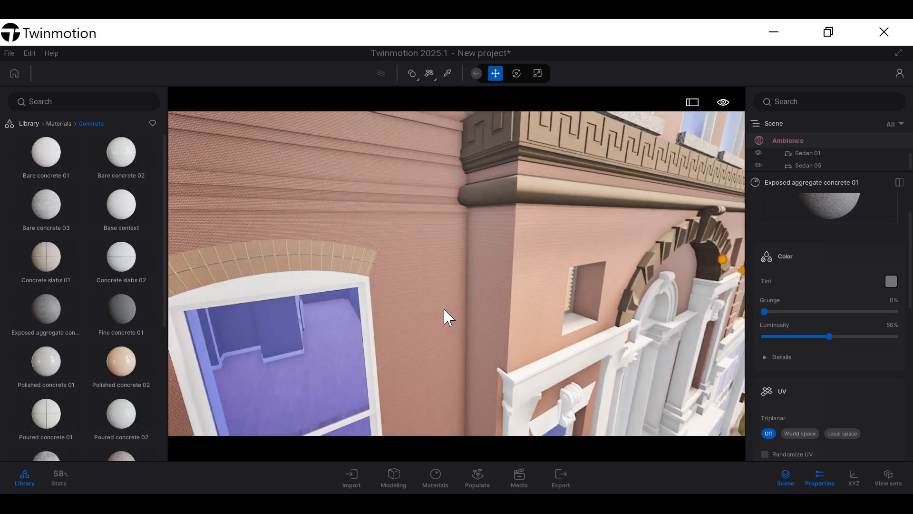
left_click(473, 267)
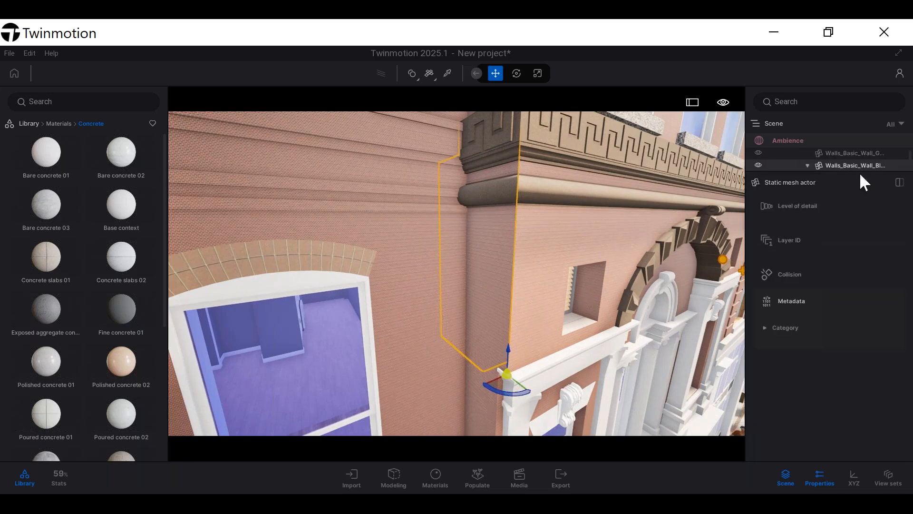
Enlarge the scene graph, look through the façade elements around the selected wall and return to the library's main categories
left_click_drag(857, 173, 847, 374)
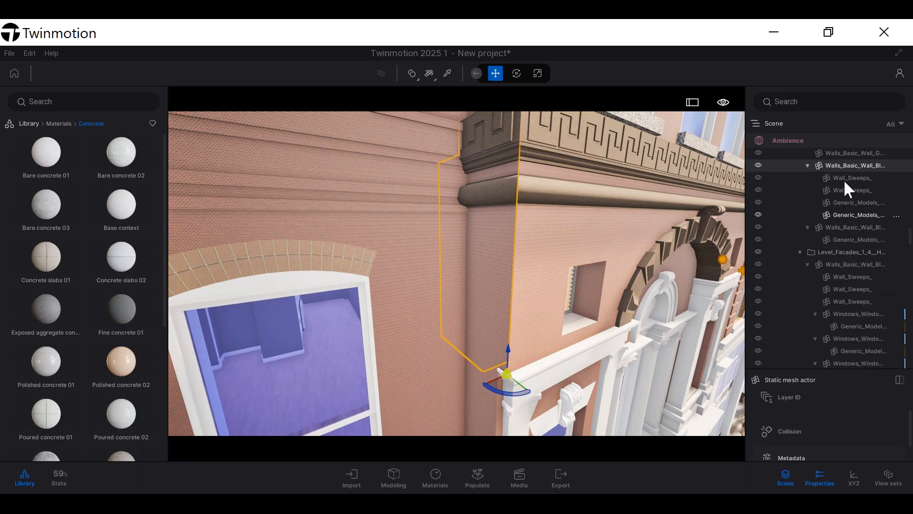
scroll(844, 288, "down", 5)
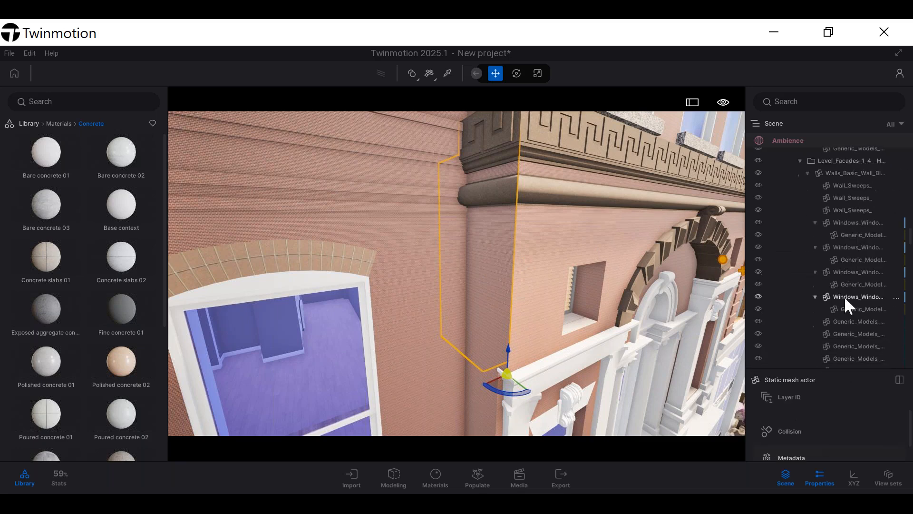
scroll(848, 294, "up", 3)
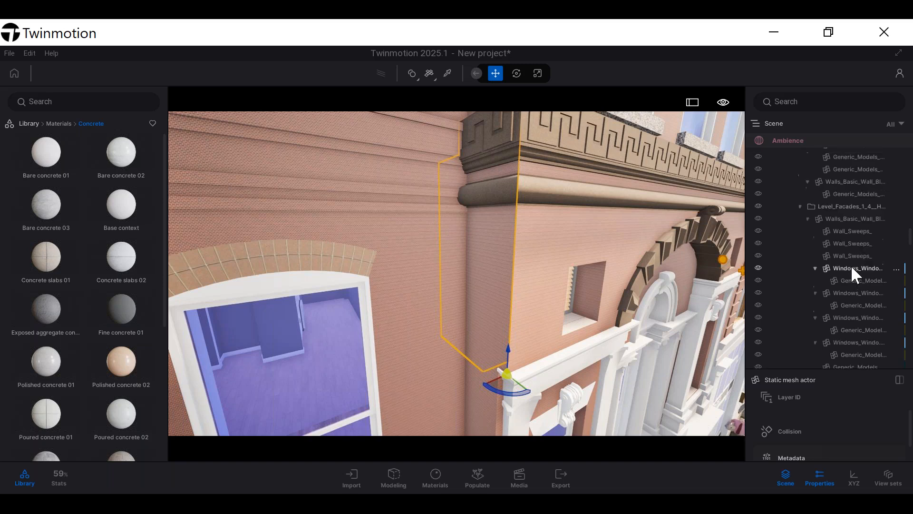
scroll(848, 210, "up", 4)
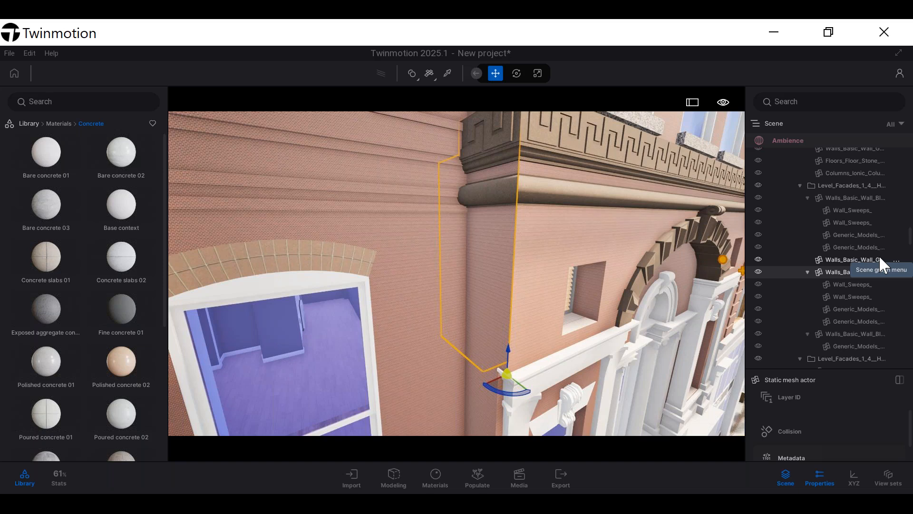
left_click(31, 123)
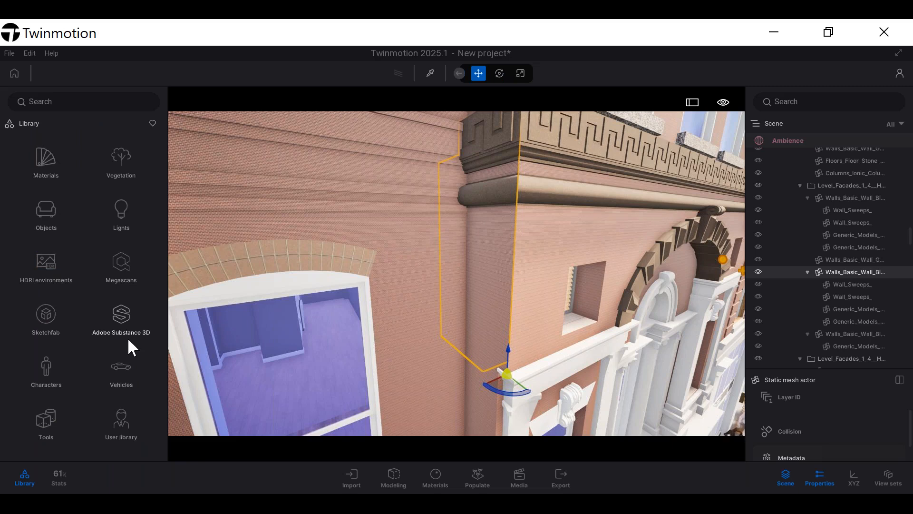
Look through the tileable leakage decals in the Megascans library and return to the library's main categories
left_click(124, 257)
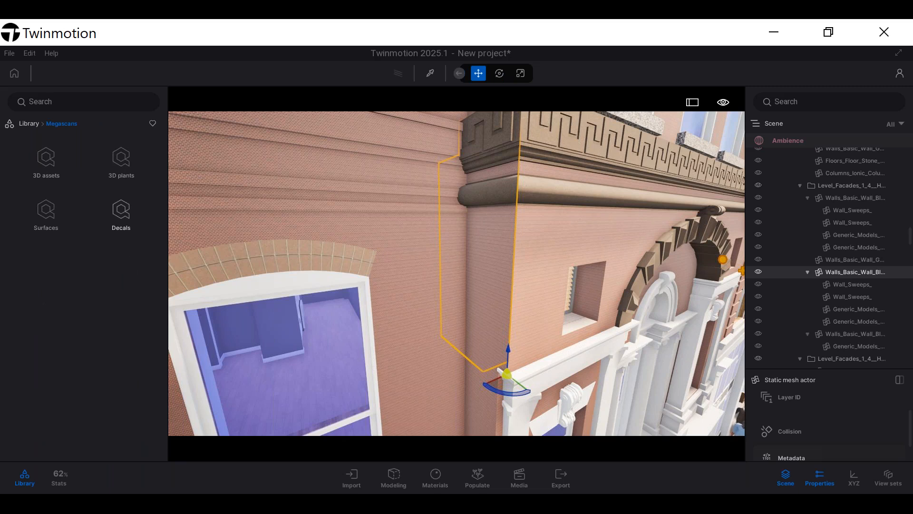
left_click(122, 220)
left_click(121, 216)
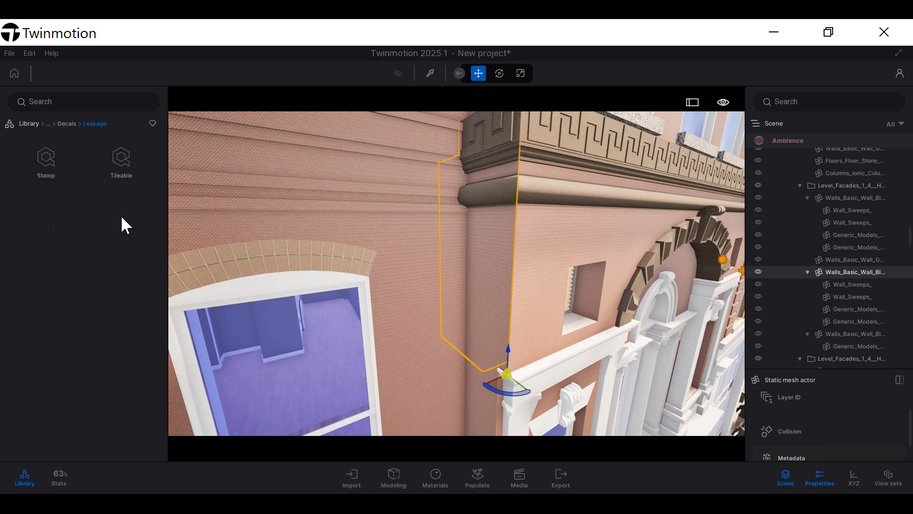
left_click(125, 151)
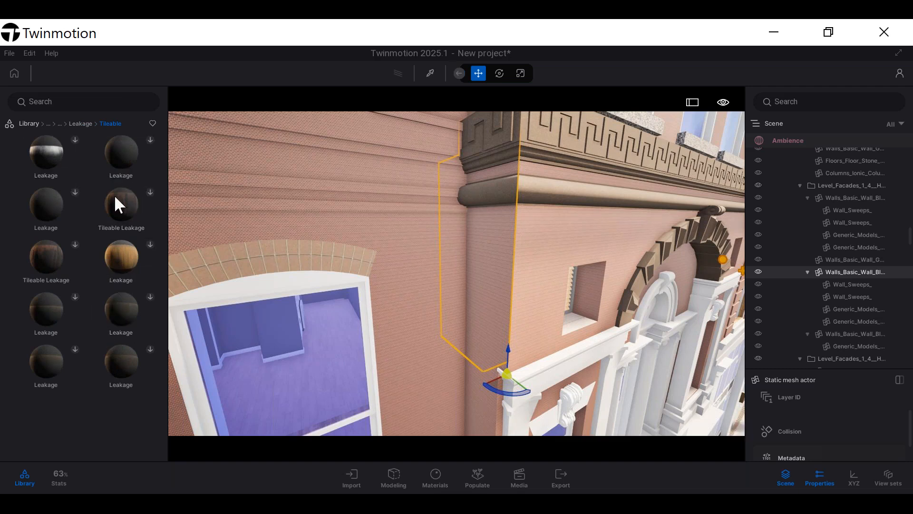
left_click(22, 125)
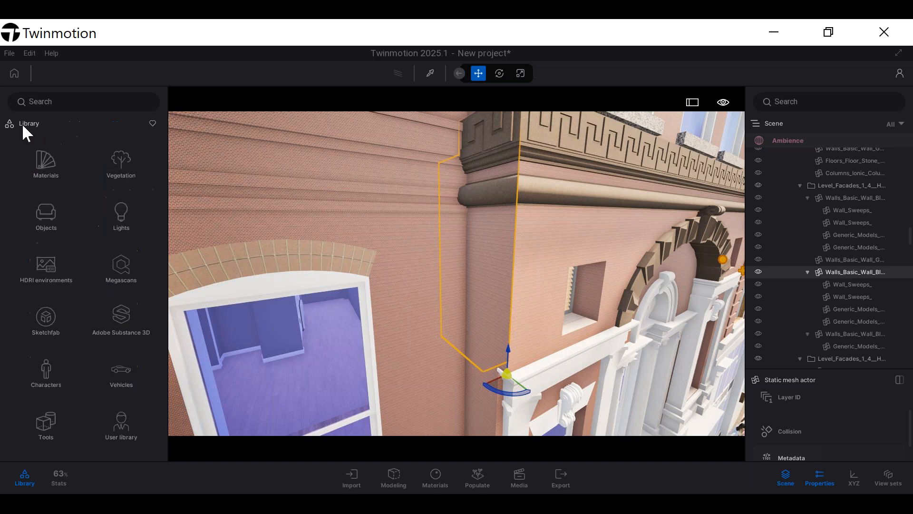
Review the landscape and point cloud import options, then cancel without importing a file
left_click(358, 479)
left_click(194, 366)
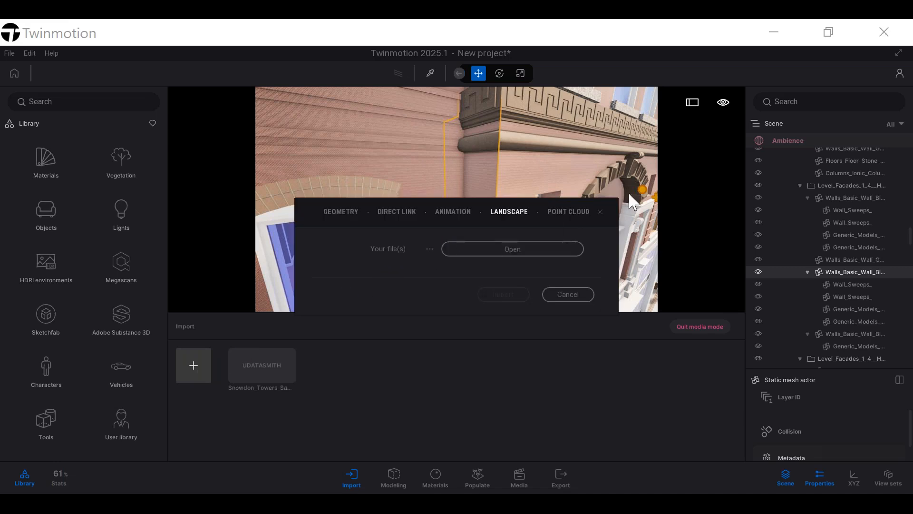
left_click(579, 213)
left_click(569, 294)
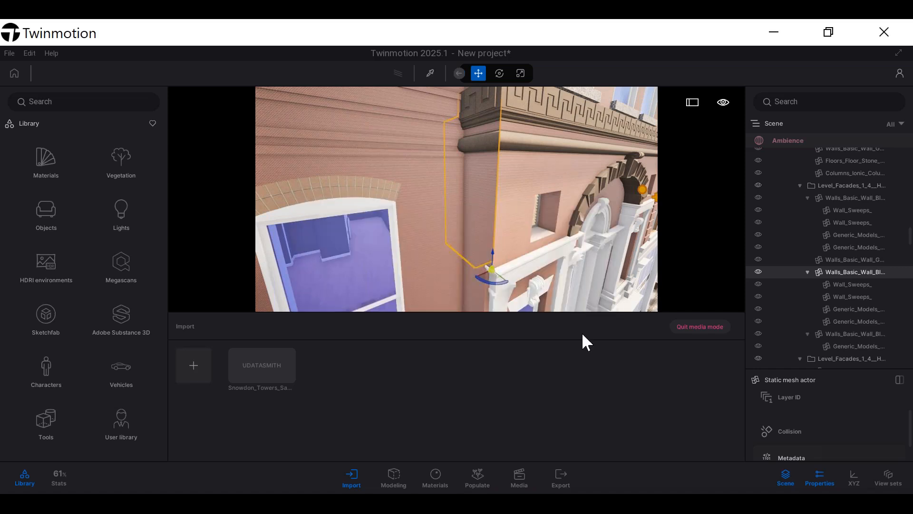
scroll(520, 180, "down", 5)
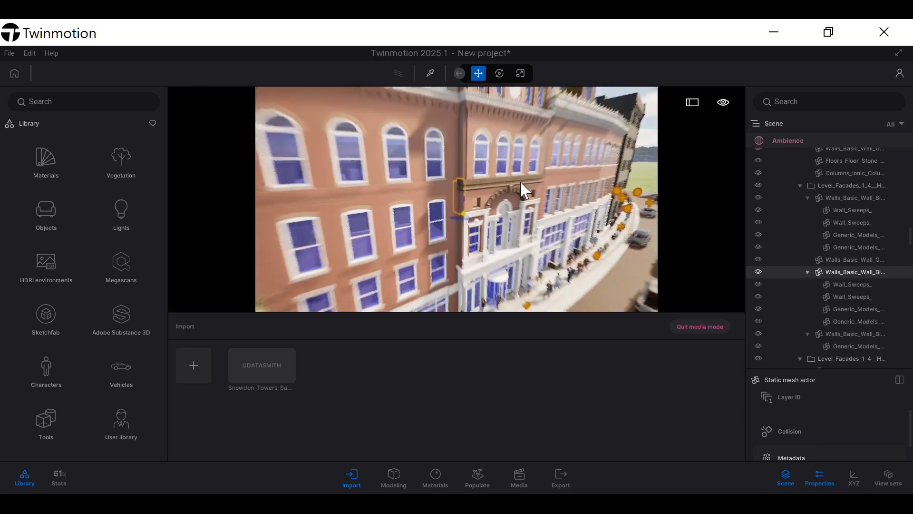
left_click_drag(520, 181, 468, 194)
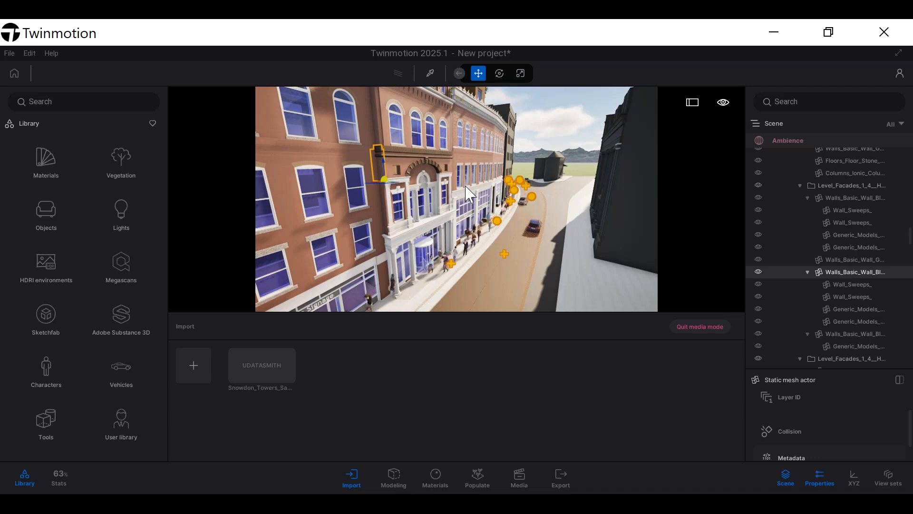